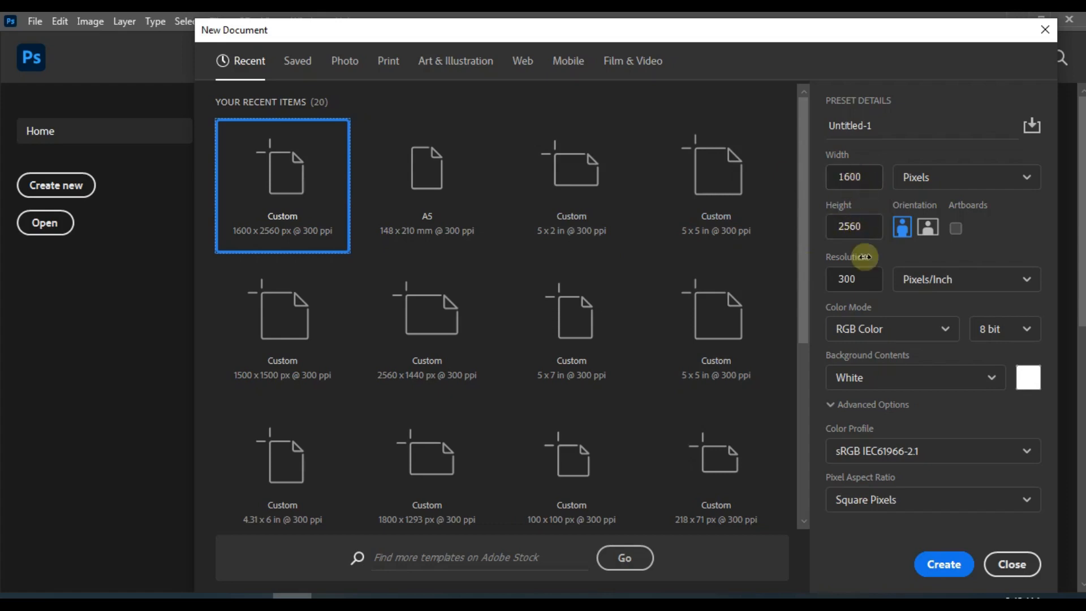
# Create a 1600 × 2560 px document at 300 ppi and widen its canvas to 3500 px, anchored at the middle right.
pyautogui.click(945, 564)
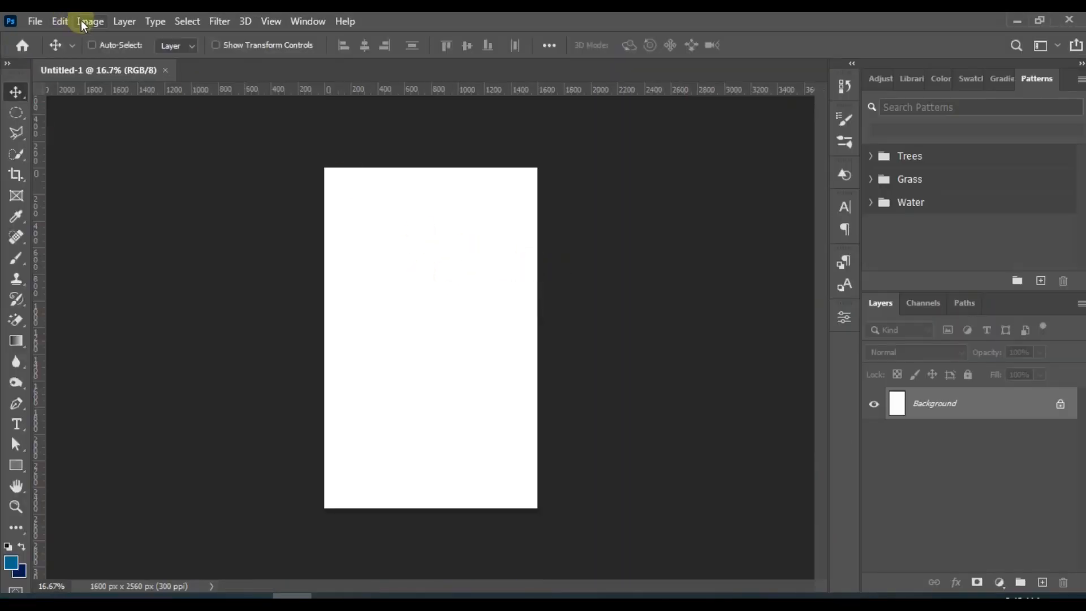
pyautogui.click(82, 21)
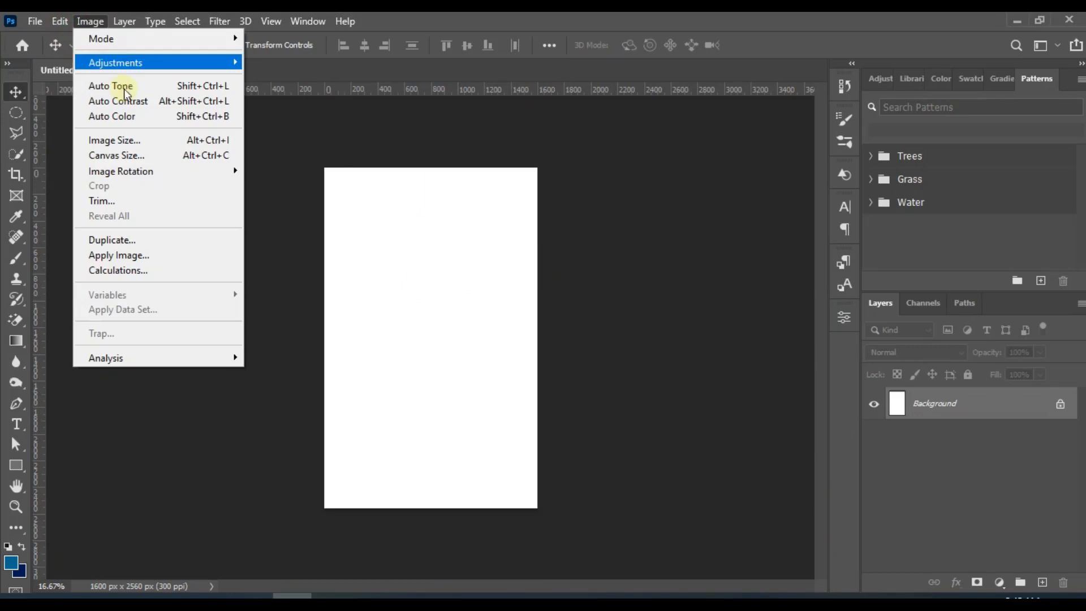
pyautogui.click(158, 155)
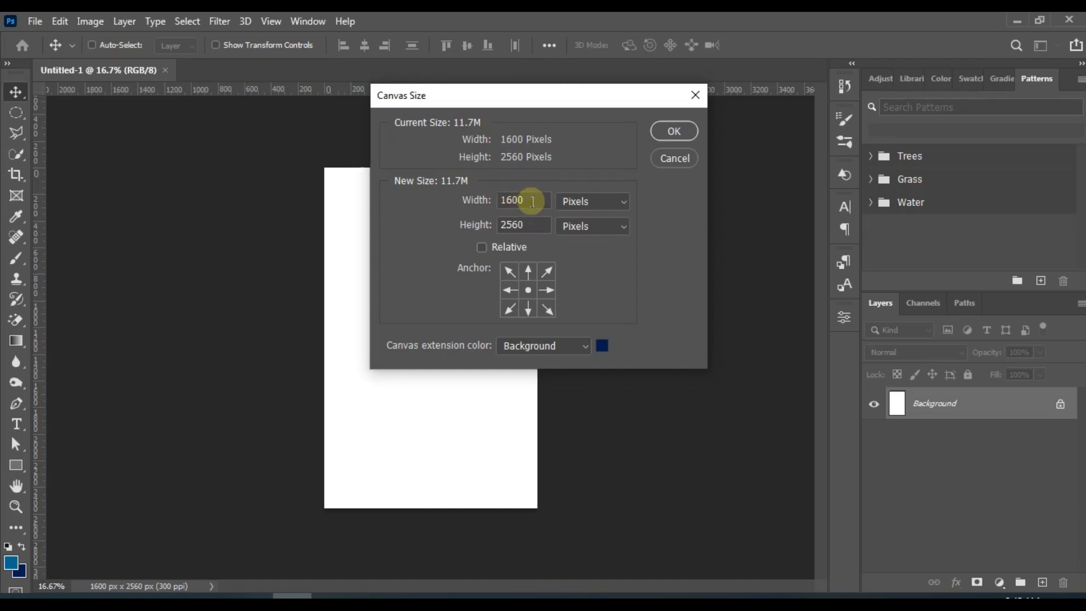
pyautogui.moveTo(532, 201); pyautogui.dragTo(490, 205)
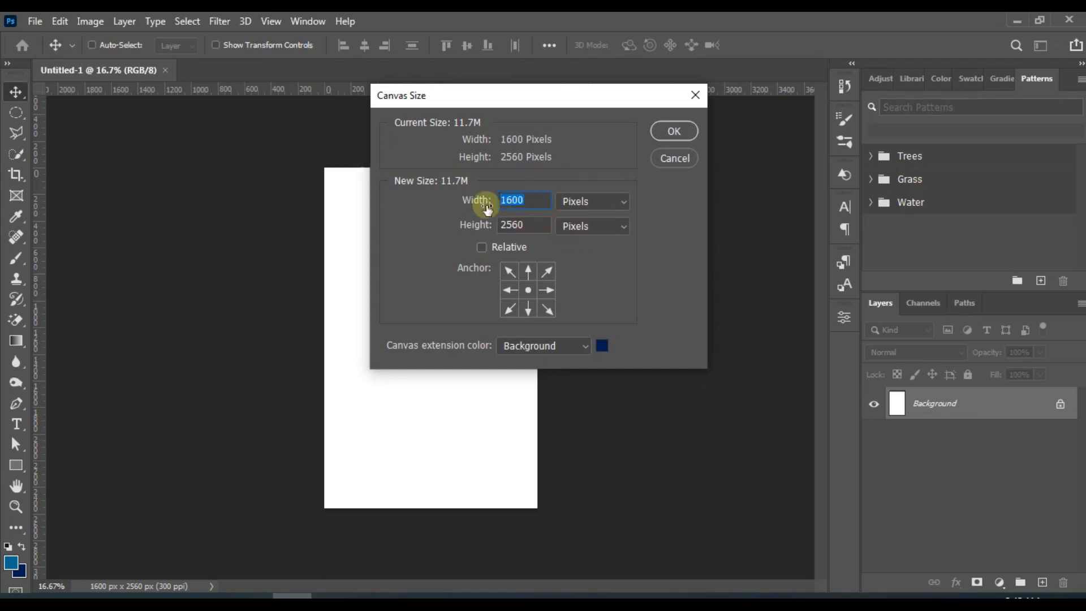
pyautogui.write('3200')
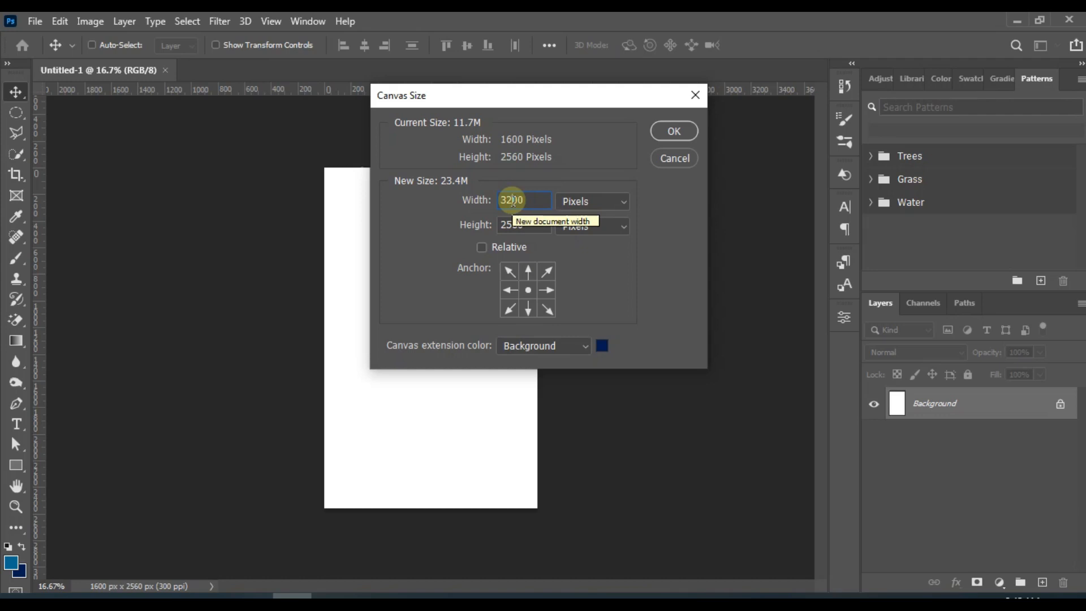
pyautogui.press('BackSpace')
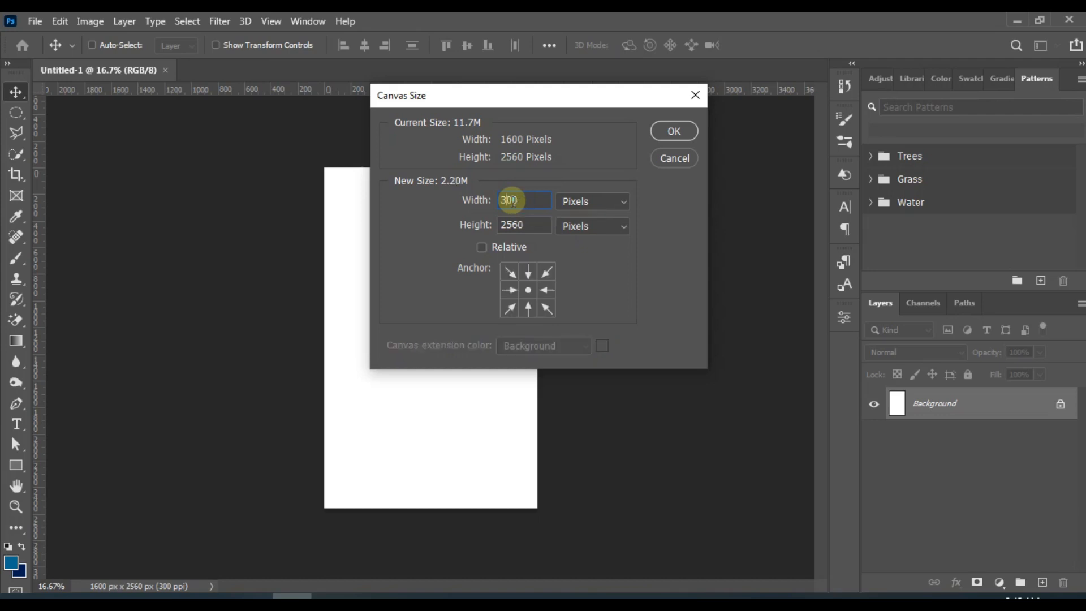
pyautogui.write('5')
pyautogui.click(527, 291)
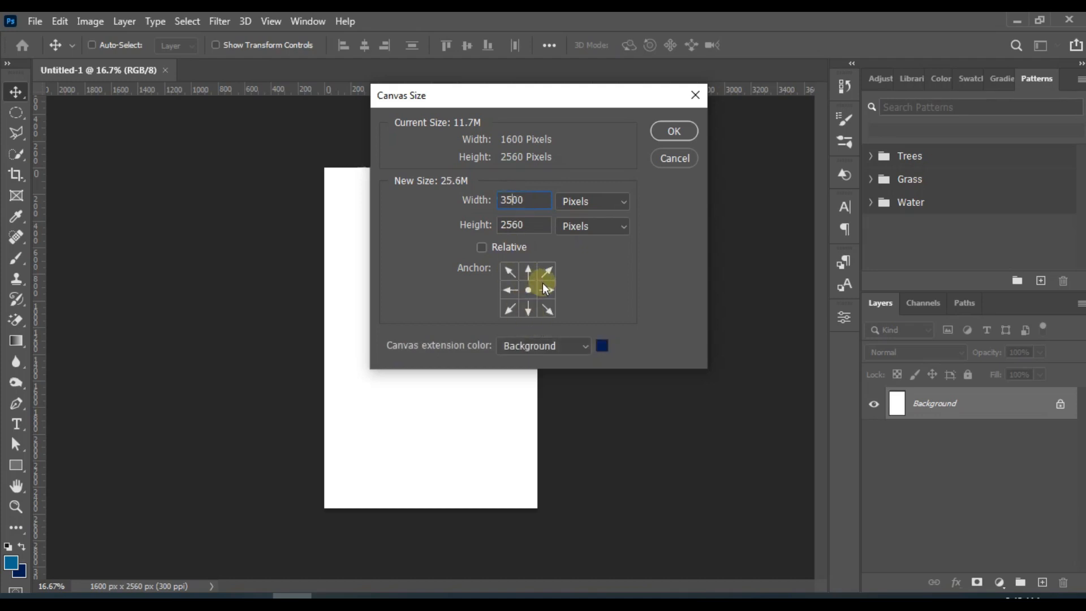
pyautogui.click(544, 288)
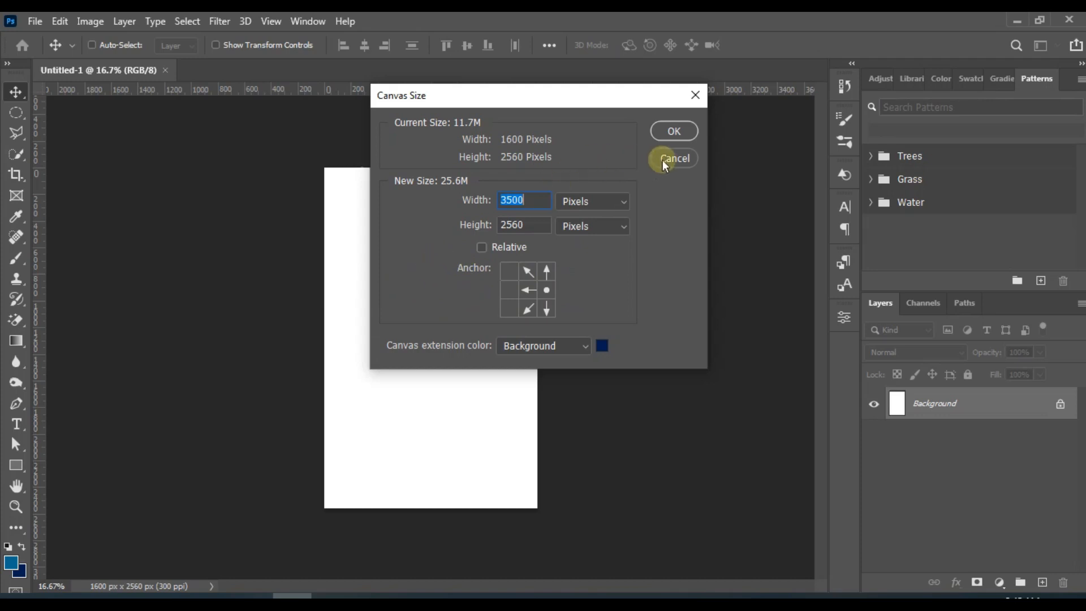
pyautogui.click(673, 135)
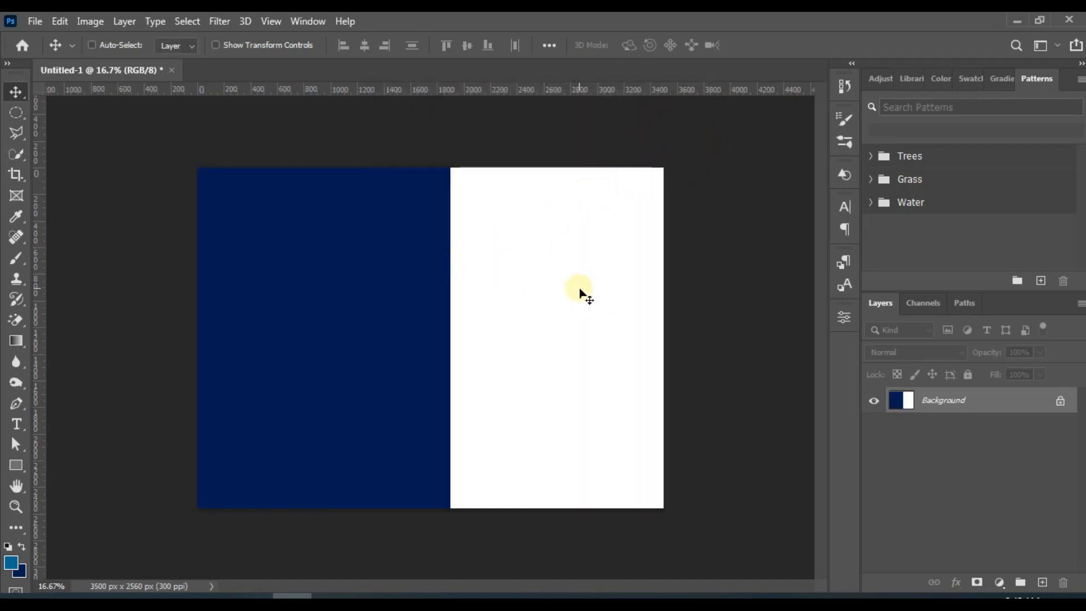
# Unlock the background layer and shift a duplicate of it left, leaving a narrow navy spine strip between two white covers.
pyautogui.click(1061, 403)
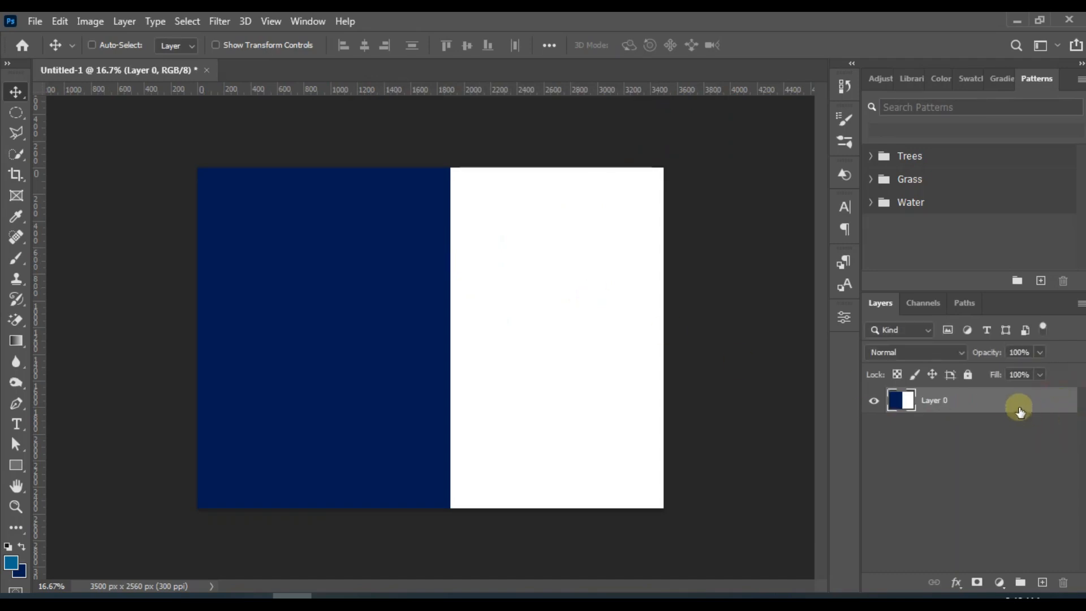
pyautogui.hotkey('ctrl', 'j')
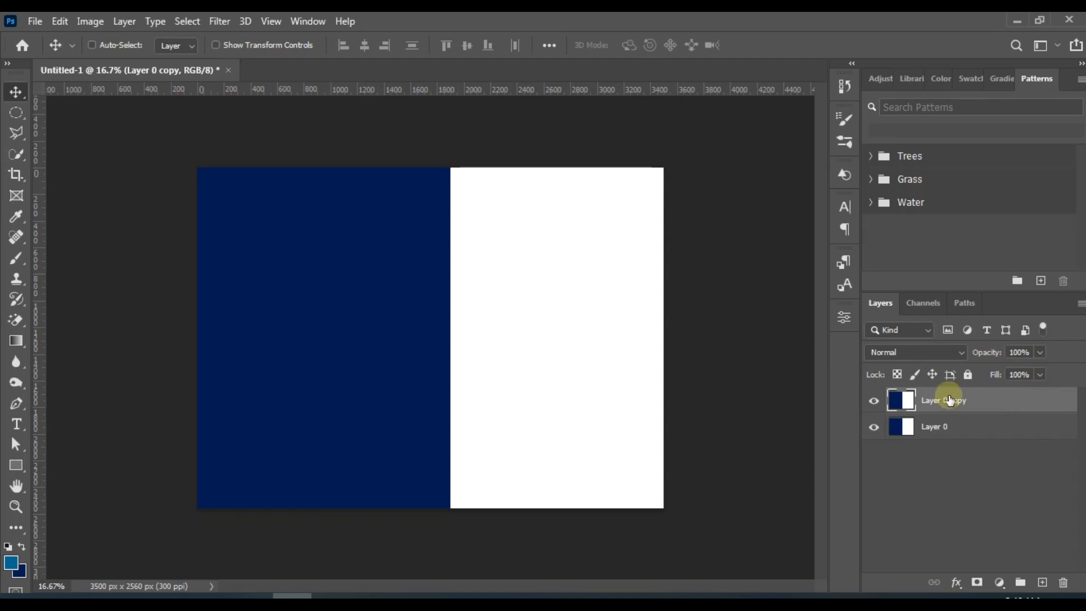
pyautogui.moveTo(633, 249); pyautogui.dragTo(376, 247)
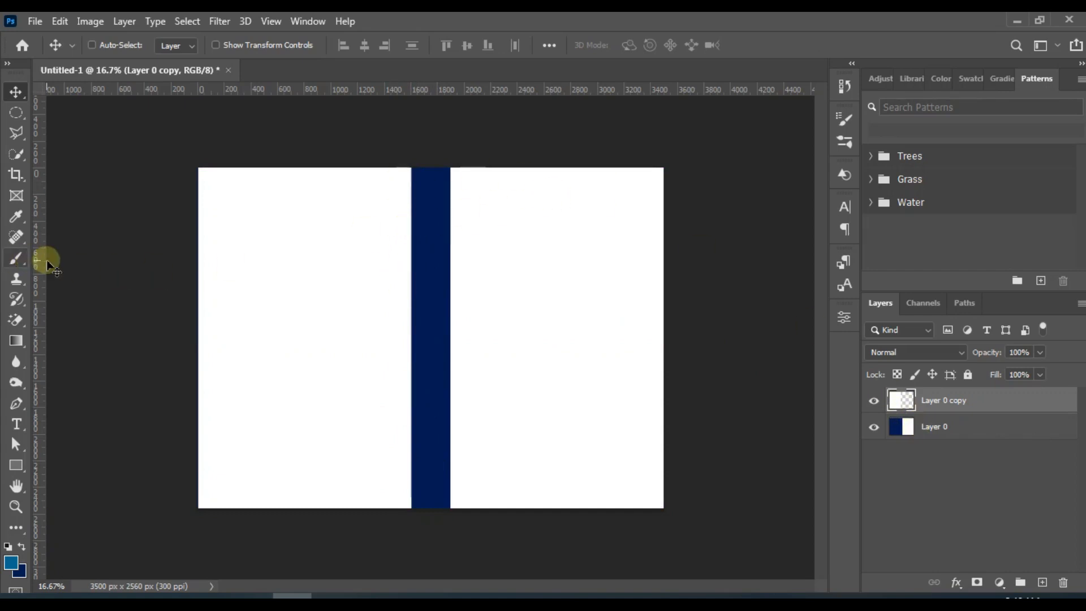
# Place vertical guides exactly along the left and right edges of the navy spine strip.
pyautogui.moveTo(40, 263); pyautogui.dragTo(410, 211)
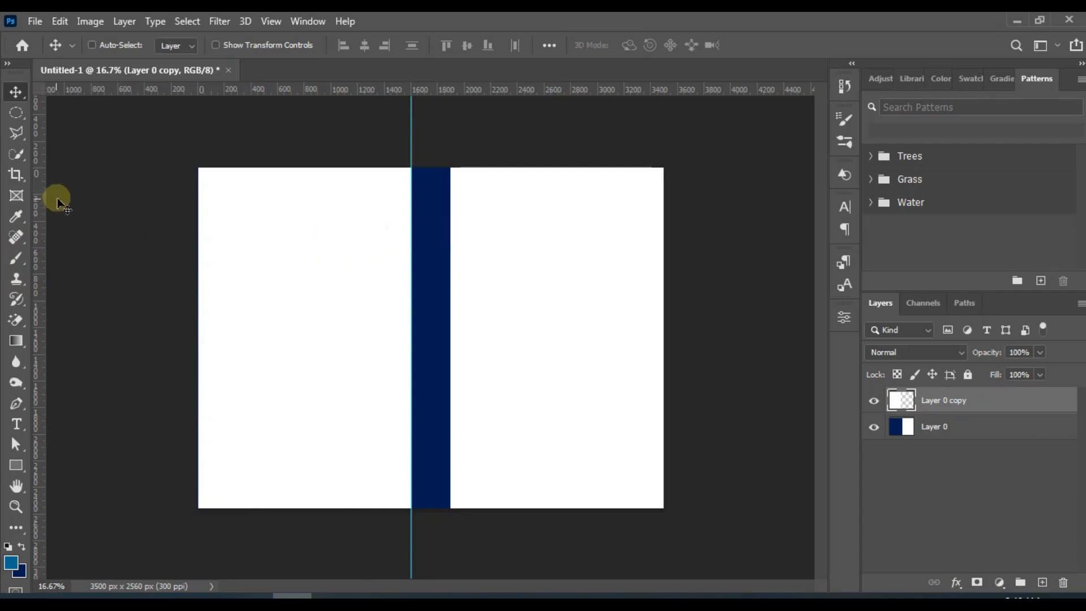
pyautogui.press('ctrl')
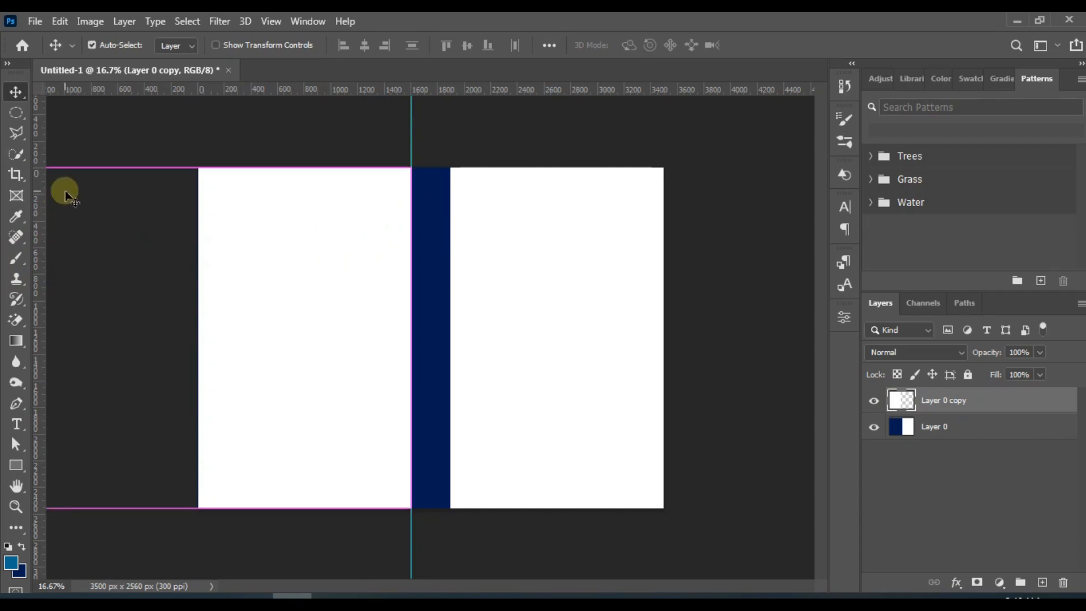
pyautogui.hotkey('ctrl', 'r')
pyautogui.hotkey('ctrl', 'r')
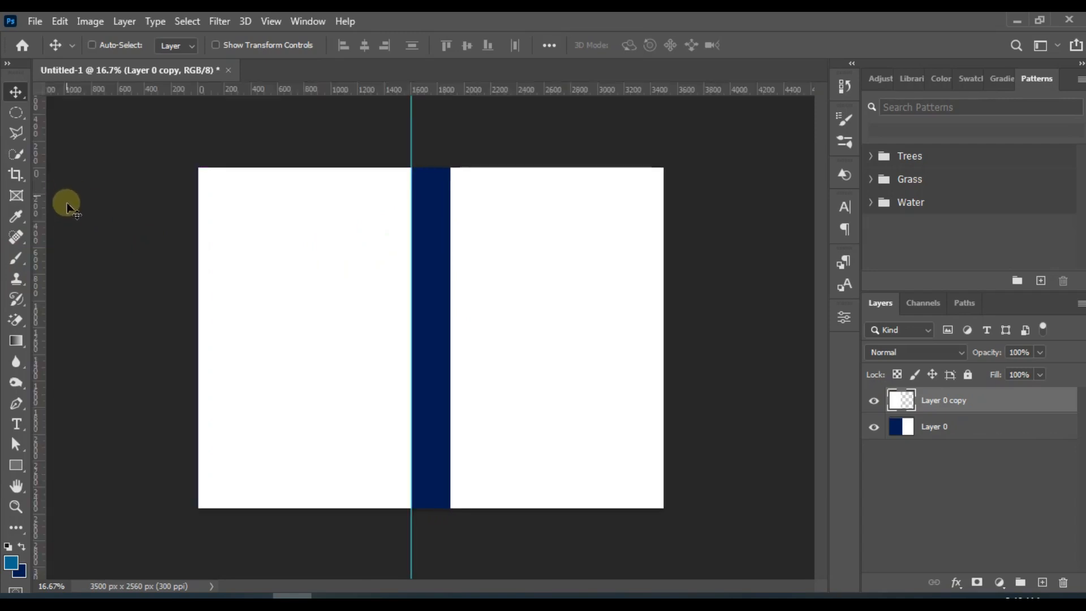
pyautogui.moveTo(41, 194); pyautogui.dragTo(452, 130)
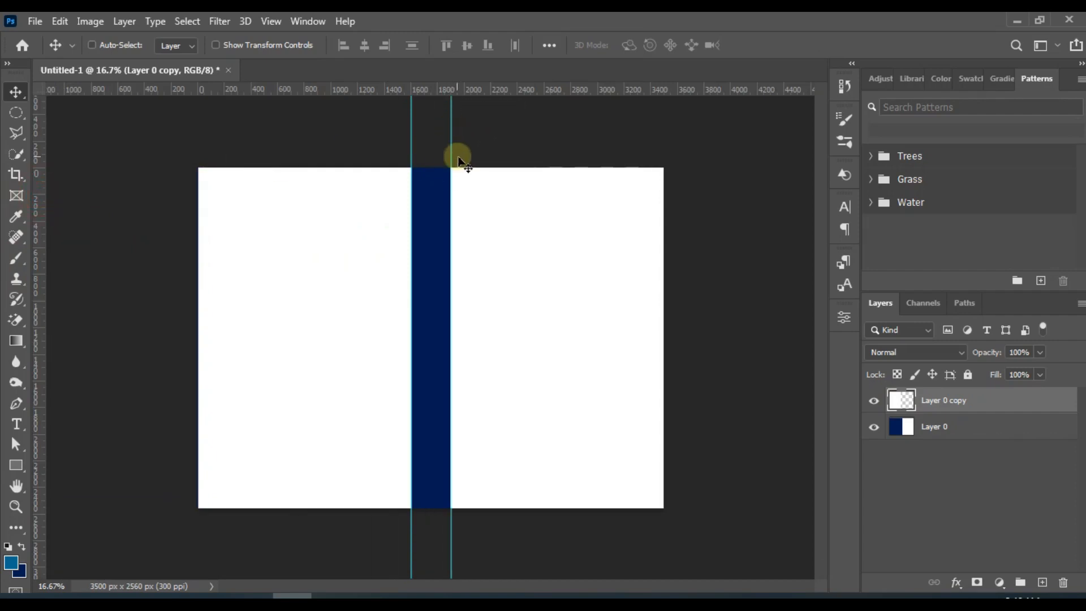
pyautogui.press('ctrl')
pyautogui.scroll(2, 460, 163)
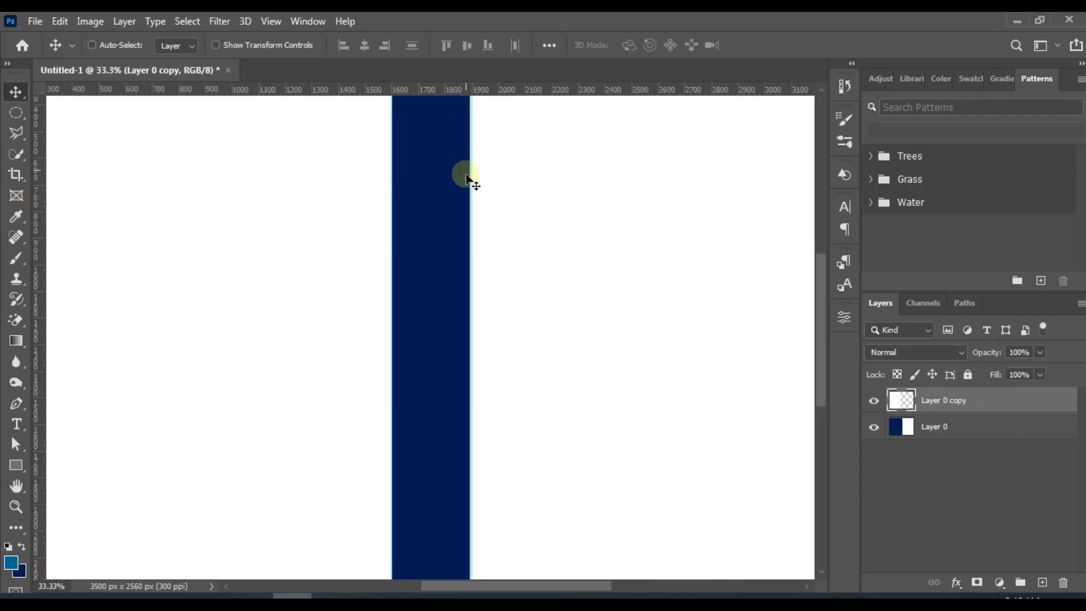
pyautogui.moveTo(475, 175); pyautogui.dragTo(469, 202)
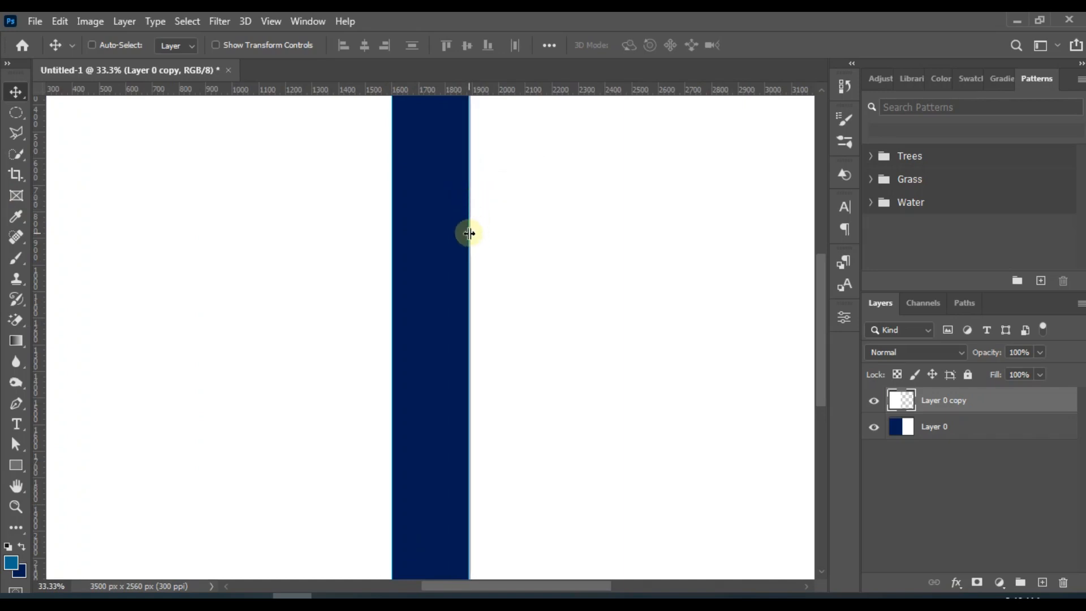
pyautogui.hotkey('ctrl', '-')
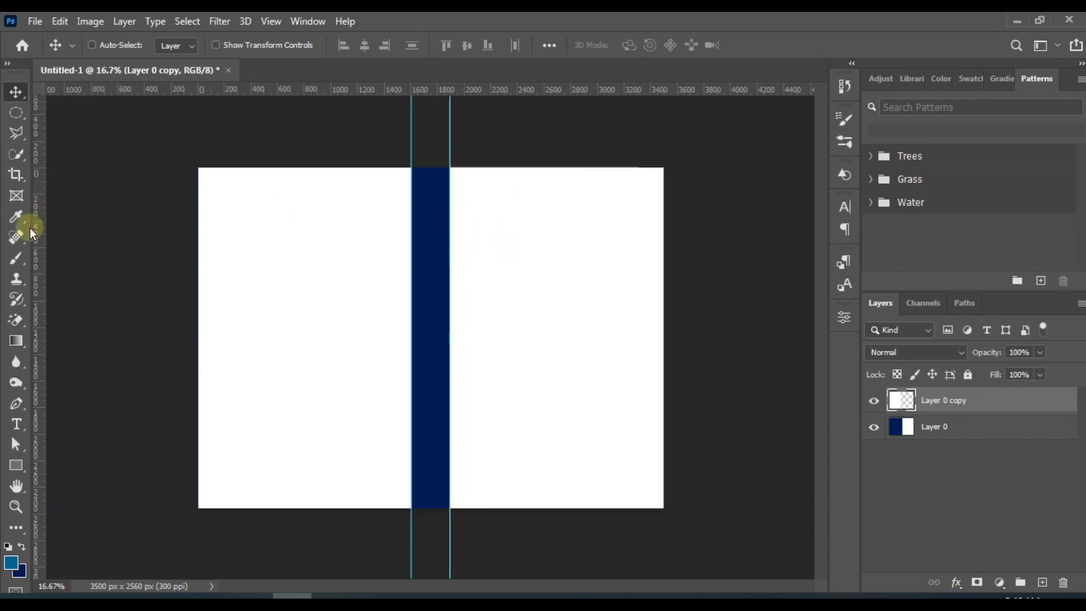
# Draw a rectangle shape of about 1616 × 2590 px covering the whole white area right of the spine.
pyautogui.click(16, 467)
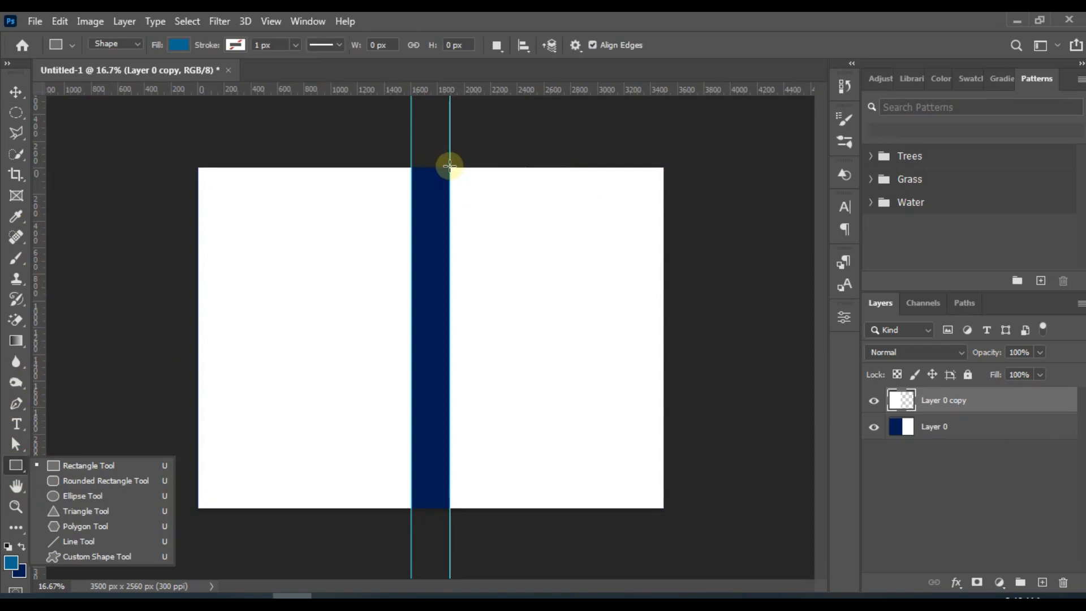
pyautogui.moveTo(450, 166); pyautogui.dragTo(664, 509)
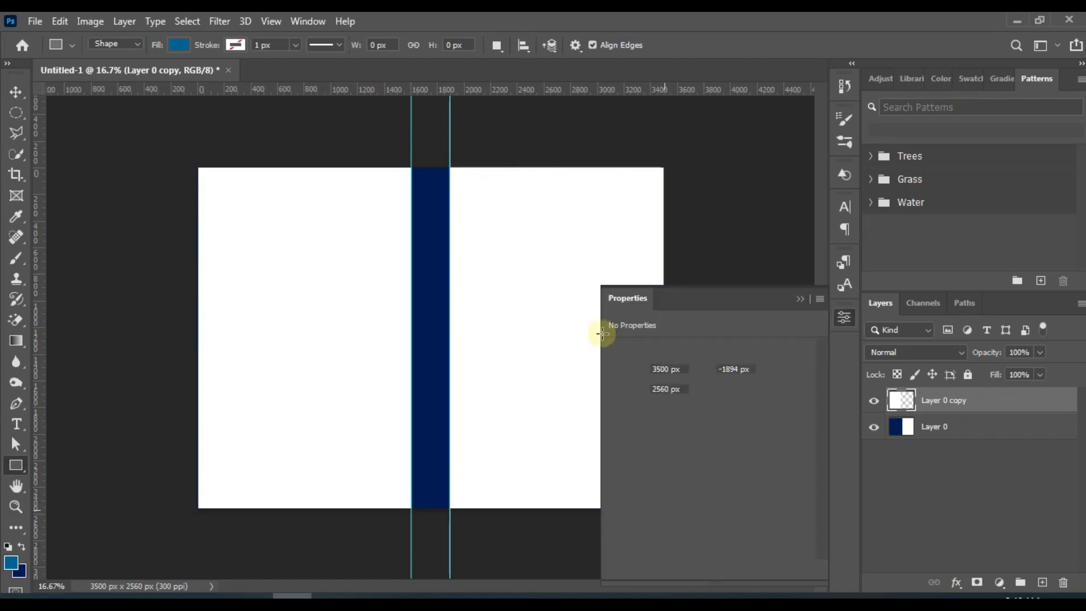
pyautogui.click(800, 301)
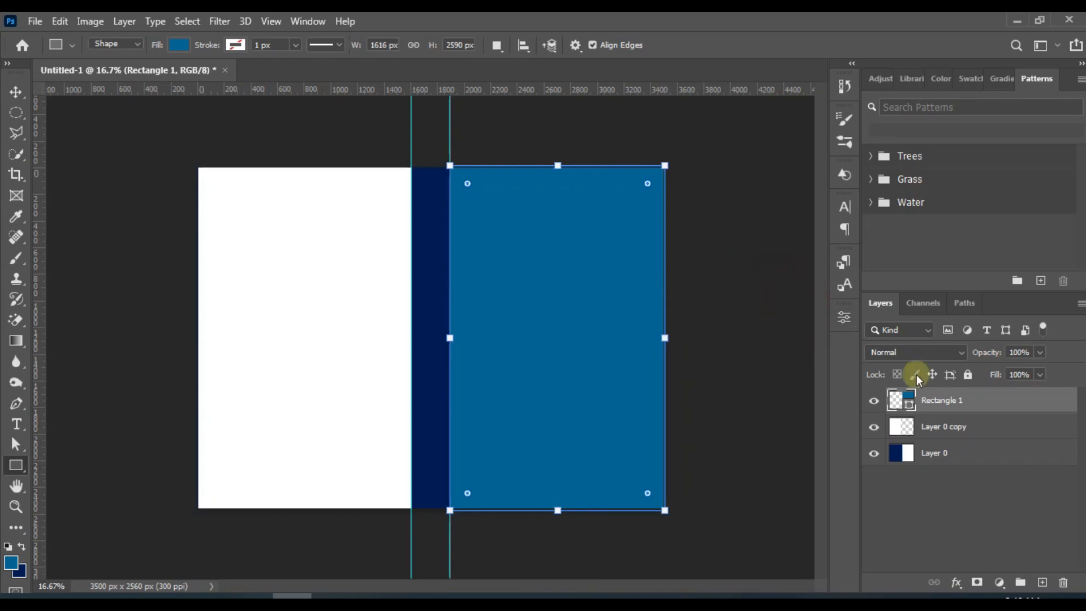
# Change the fill of the rectangle right of the spine to light blue #50beec.
pyautogui.click(909, 405)
pyautogui.click(909, 405)
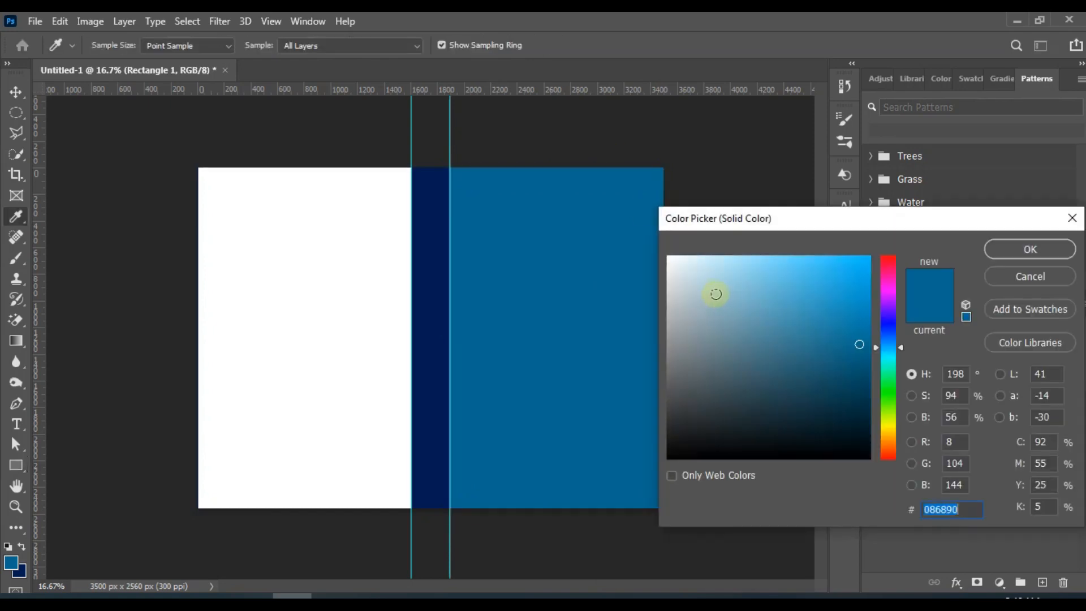
pyautogui.moveTo(715, 294)
pyautogui.mouseDown()
pyautogui.moveTo(684, 260)
pyautogui.moveTo(676, 408)
pyautogui.moveTo(783, 267)
pyautogui.moveTo(805, 262)
pyautogui.moveTo(802, 271)
pyautogui.mouseUp()
pyautogui.click(1030, 249)
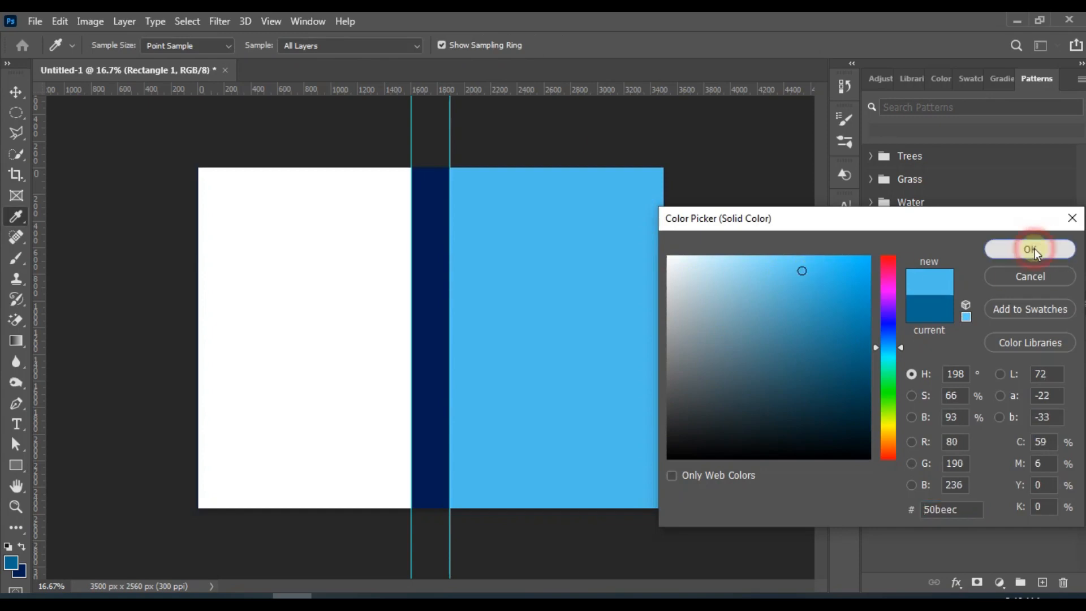
# Duplicate the light blue rectangle and align the copy to the canvas's left edge, covering the area left of the spine.
pyautogui.click(16, 93)
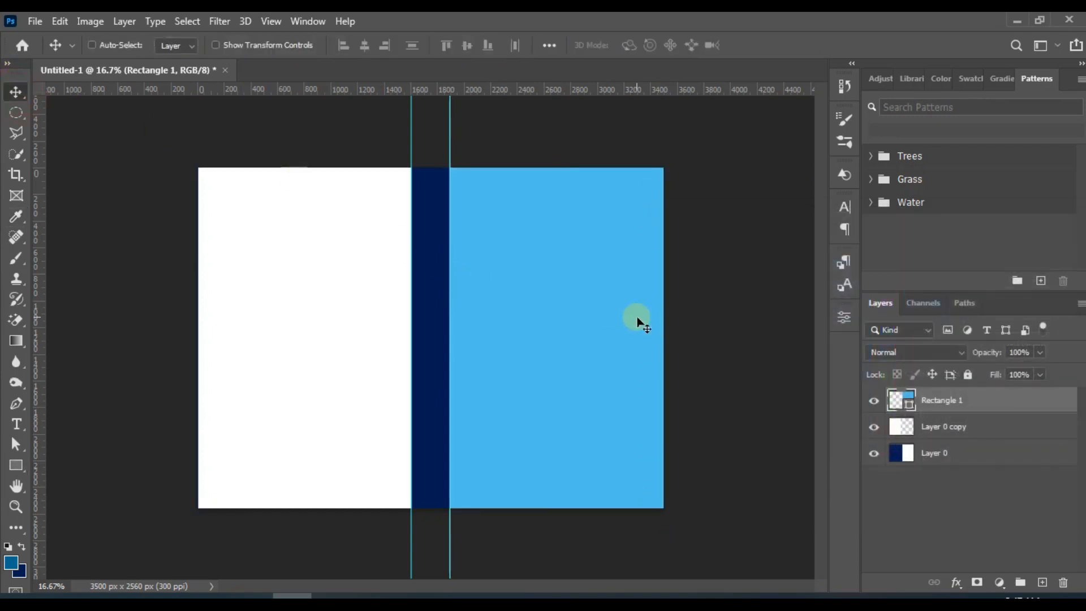
pyautogui.hotkey('ctrl', 'j')
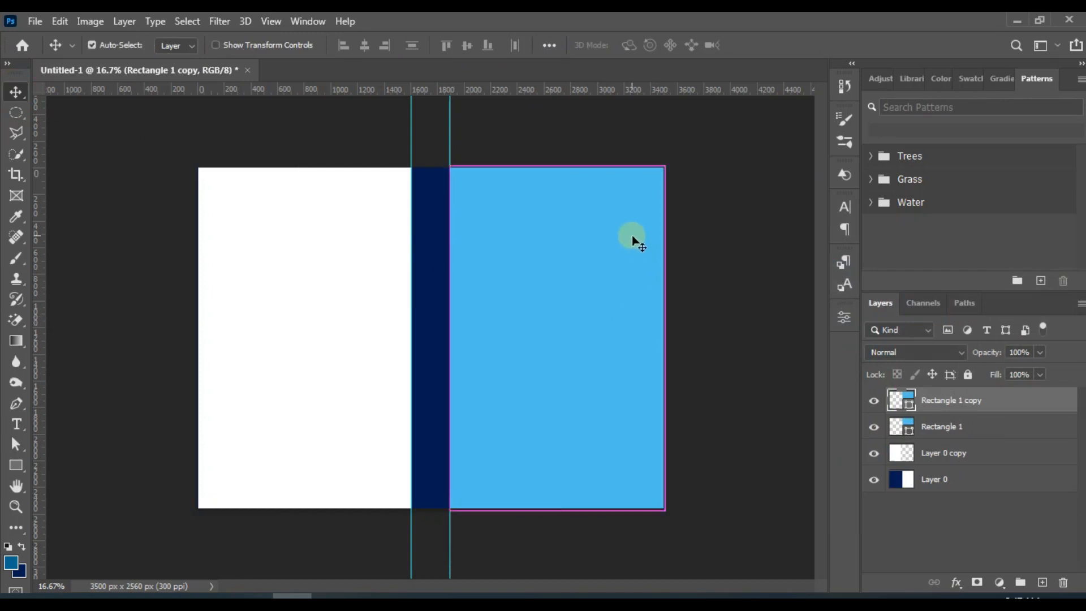
pyautogui.hotkey('ctrl', 'a')
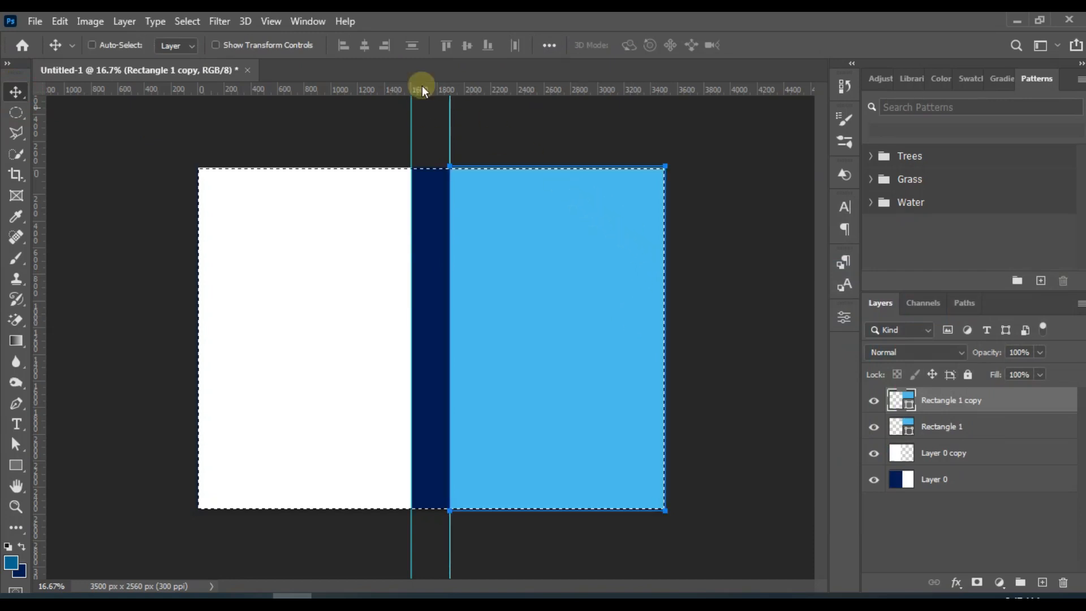
pyautogui.click(345, 45)
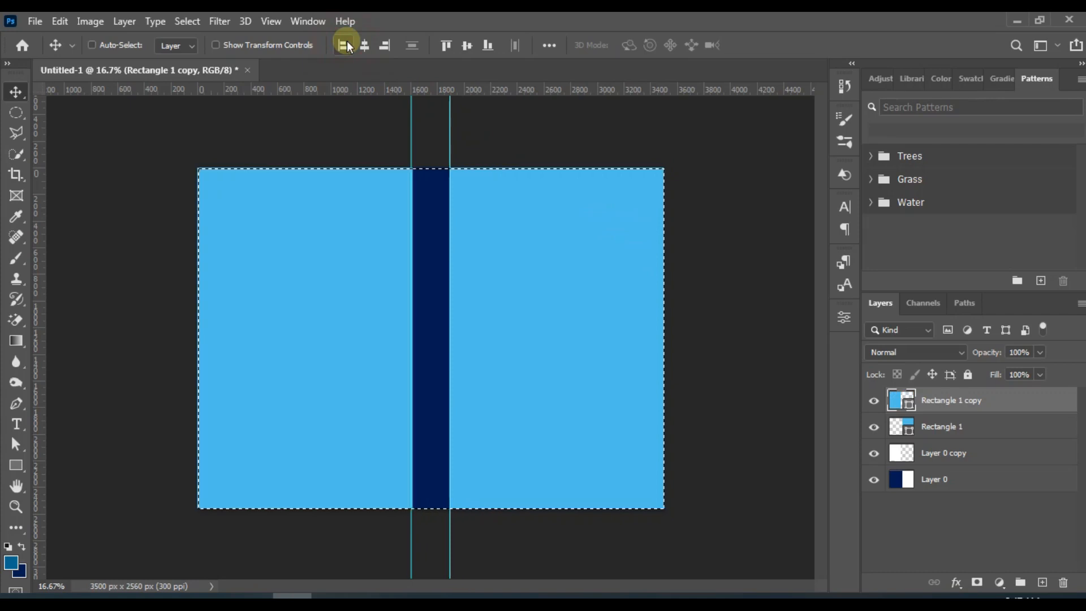
pyautogui.hotkey('ctrl', 'd')
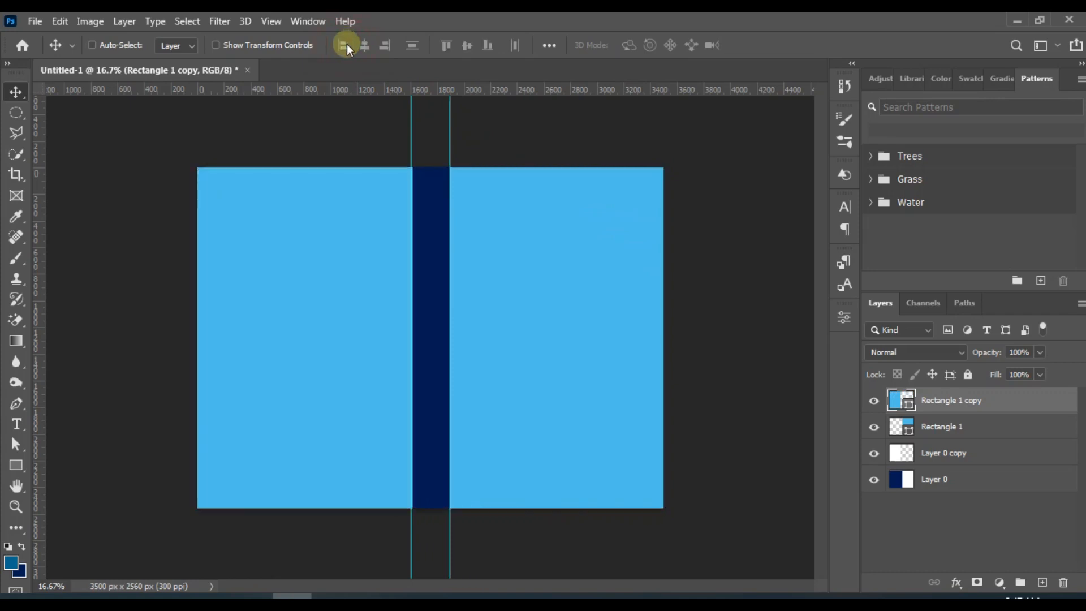
# Hide the guides and merge Layer 0 copy with Layer 0 into one layer beneath the blue rectangles.
pyautogui.hotkey('ctrl', ';')
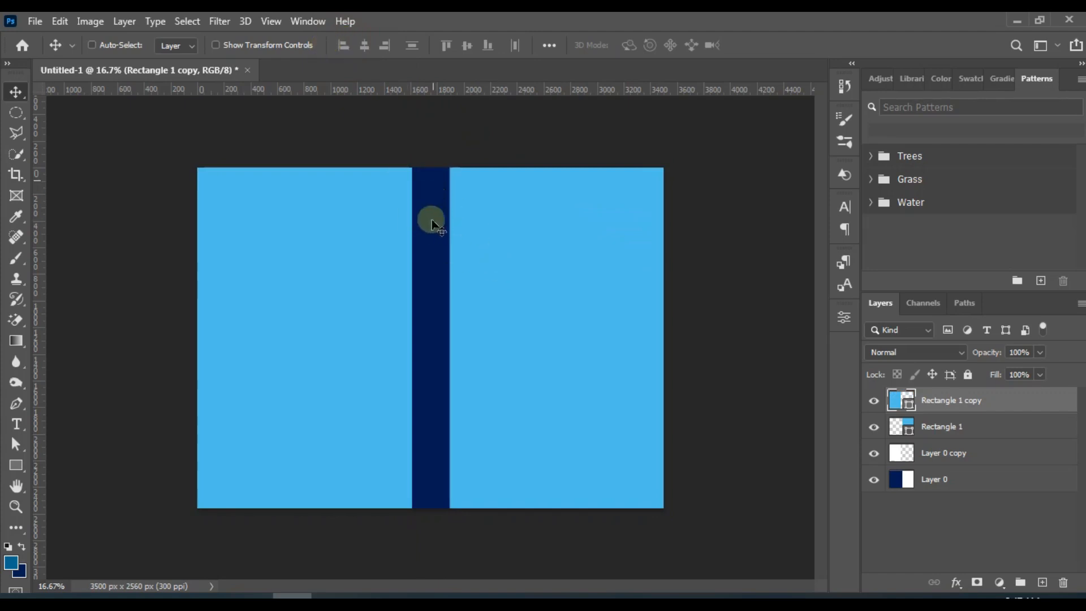
pyautogui.click(936, 456)
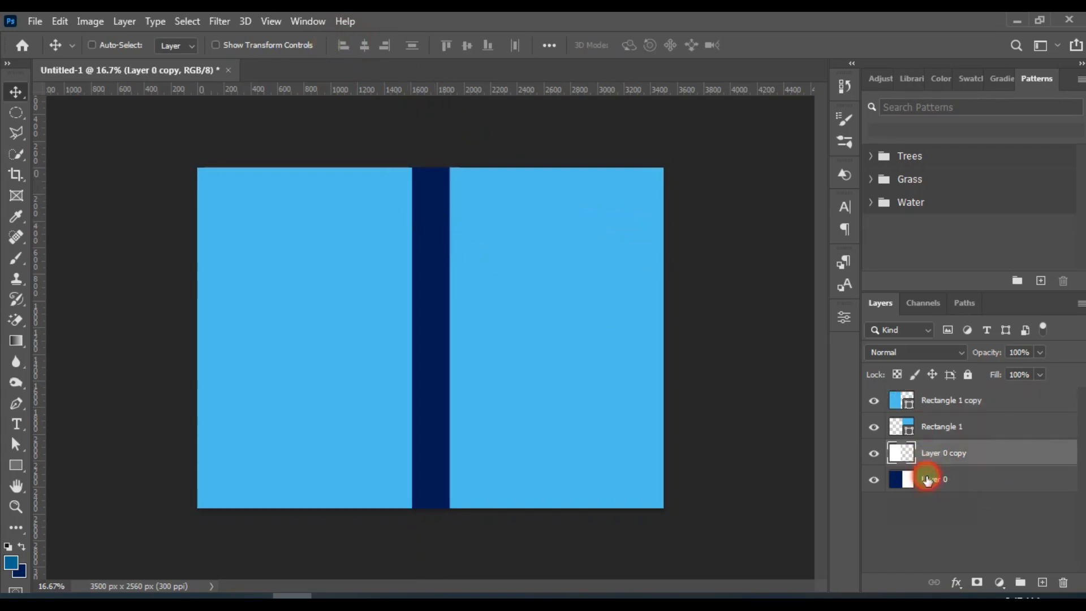
pyautogui.keyDown('shift'); pyautogui.click(927, 480); pyautogui.keyUp('shift')
pyautogui.hotkey('ctrl', 'e')
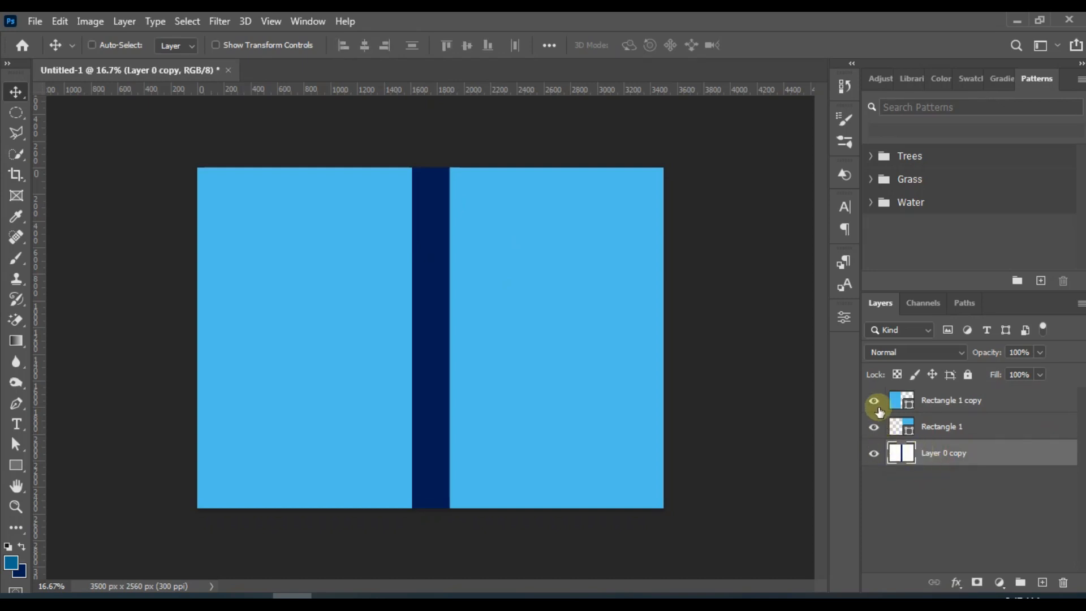
pyautogui.click(882, 429)
pyautogui.click(878, 428)
pyautogui.click(877, 427)
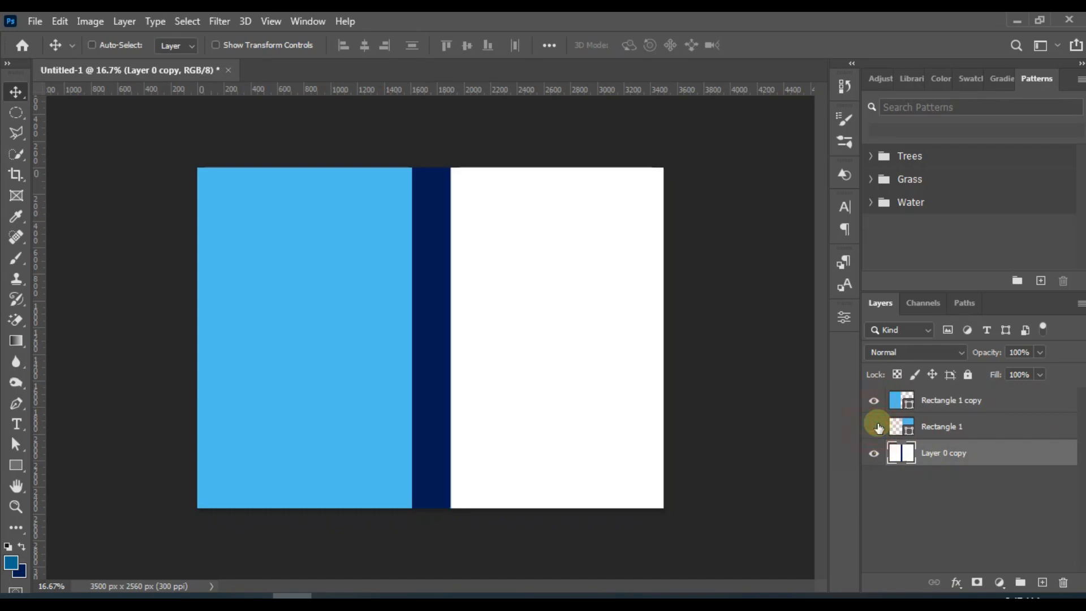
pyautogui.click(876, 427)
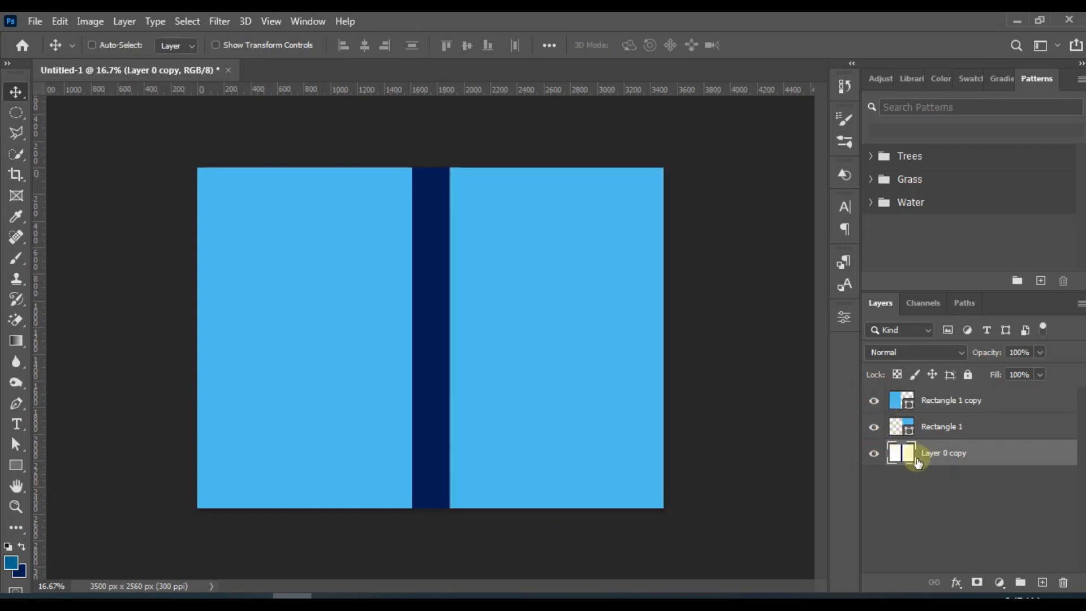
# Draw a blue rectangle of about 3554 × 2626 px covering the whole canvas, beneath the two light blue rectangles.
pyautogui.click(16, 465)
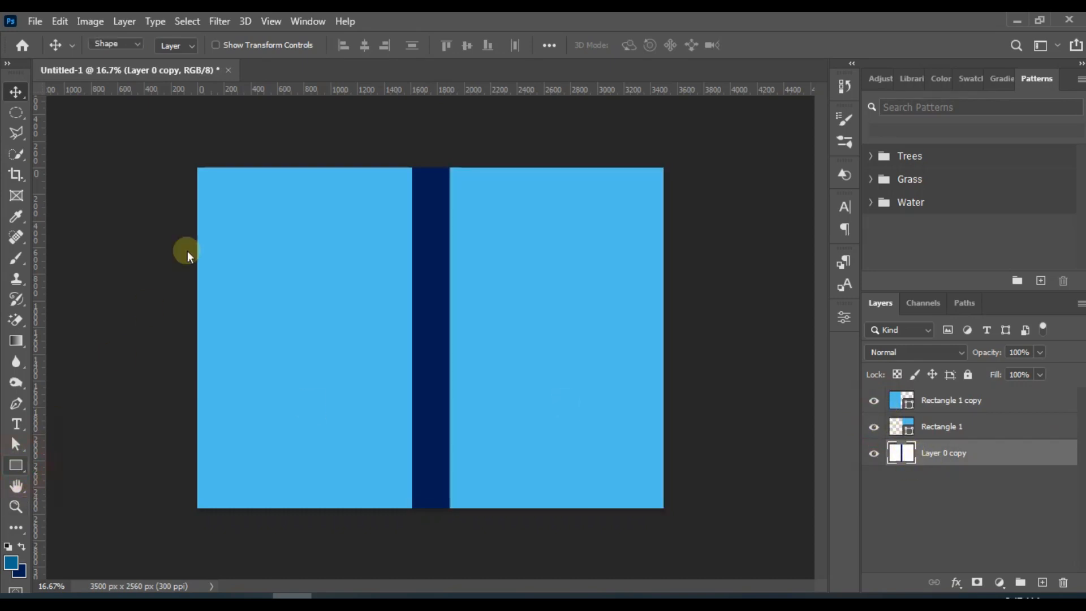
pyautogui.moveTo(194, 162); pyautogui.dragTo(667, 512)
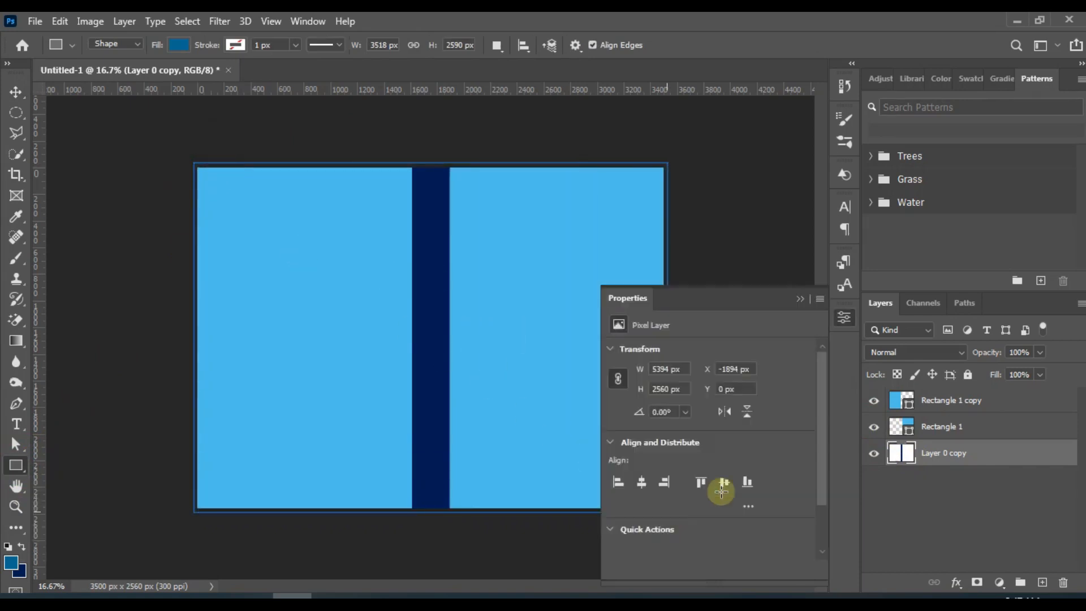
pyautogui.click(16, 92)
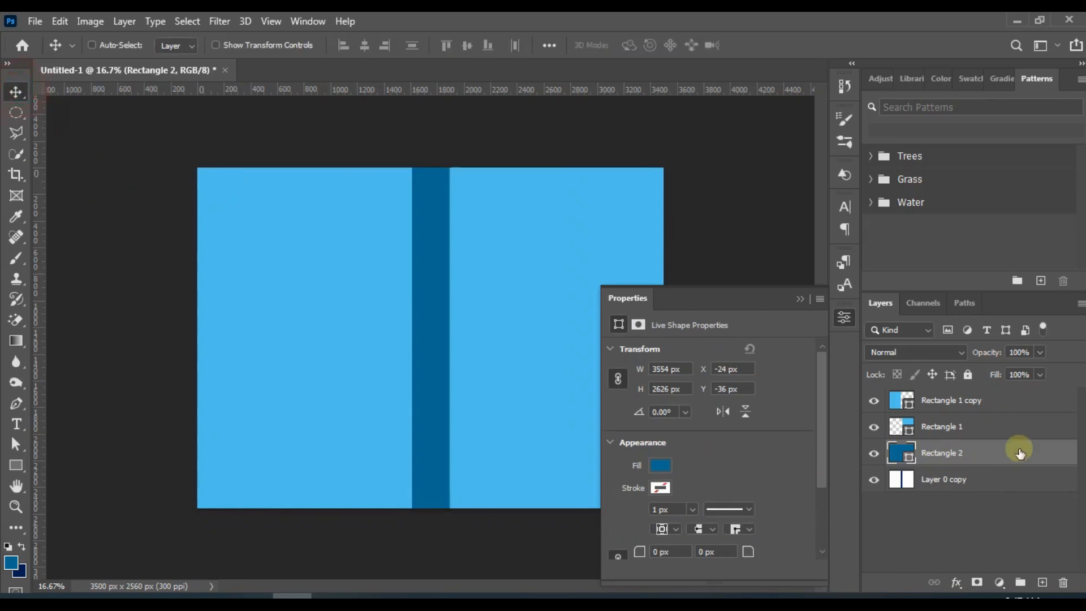
pyautogui.click(800, 298)
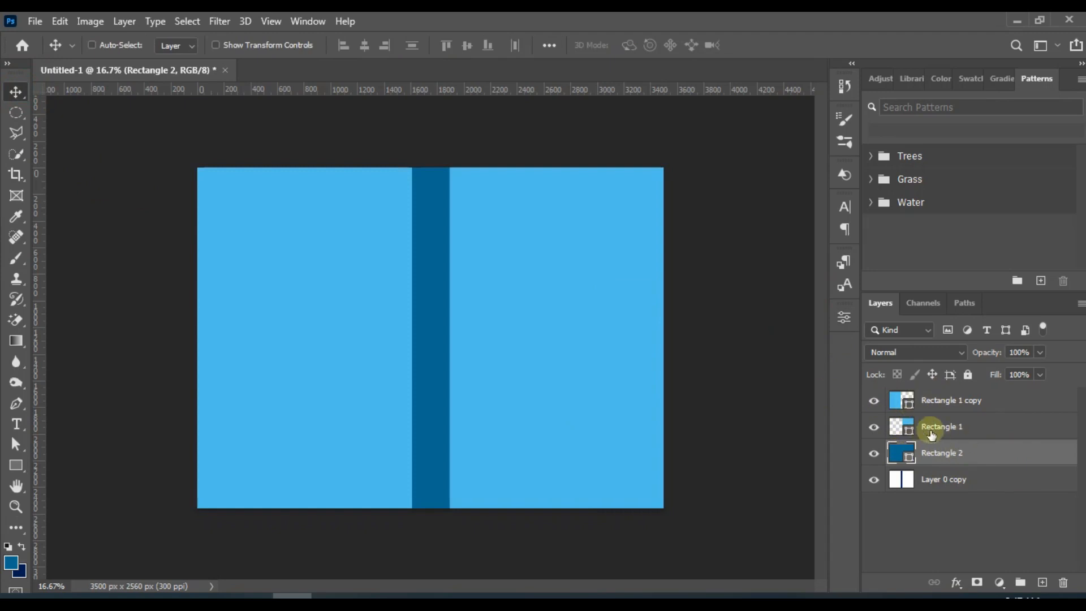
# Show the guides, add a margin guide just inside each of the four canvas edges, and hide the guides again.
pyautogui.click(939, 403)
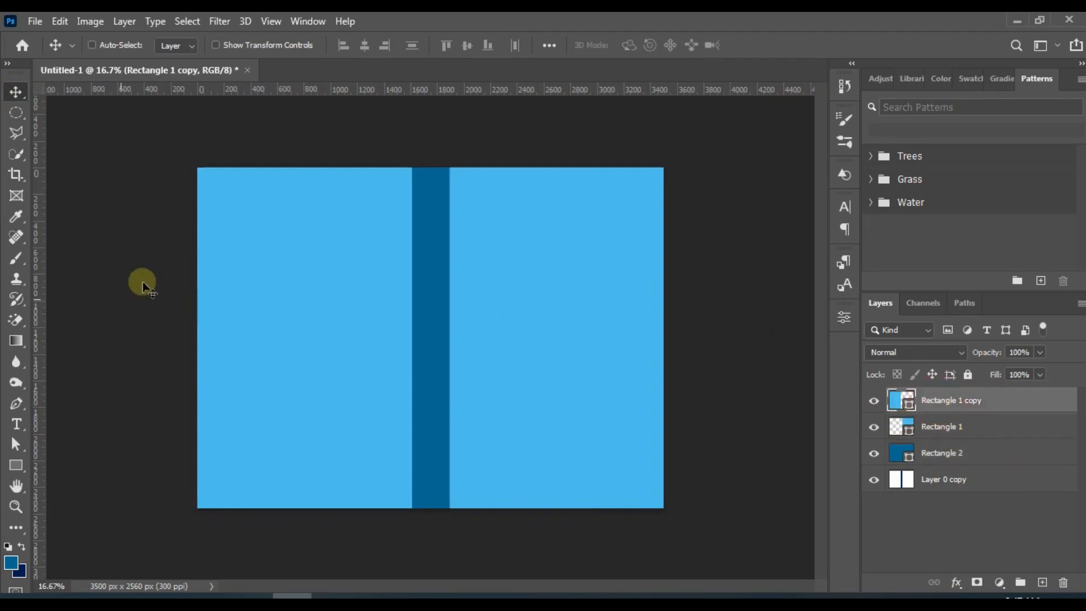
pyautogui.hotkey('ctrl', ';')
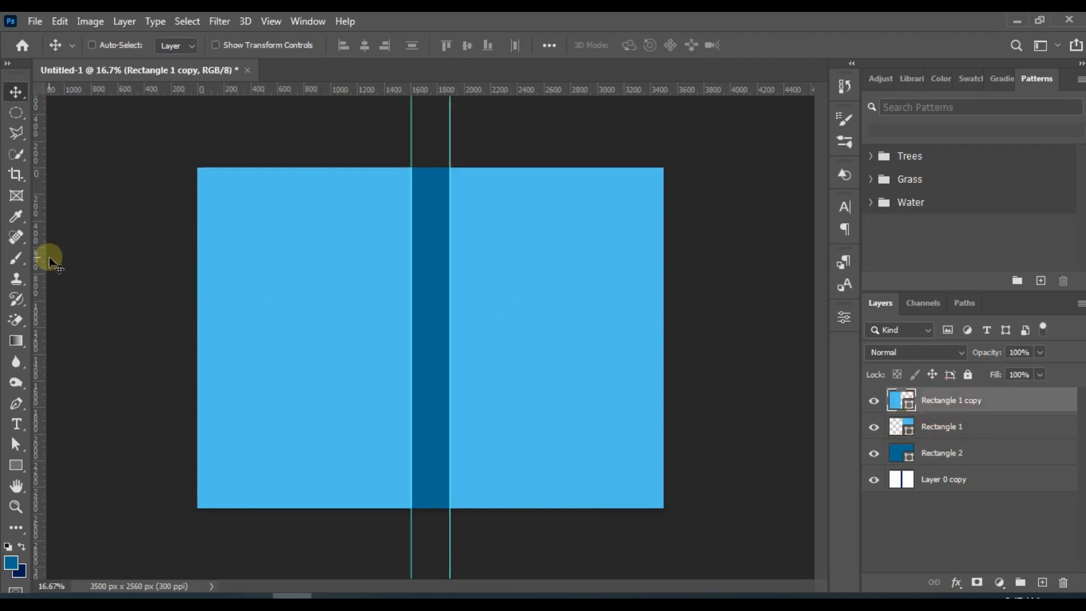
pyautogui.moveTo(40, 258); pyautogui.dragTo(222, 229)
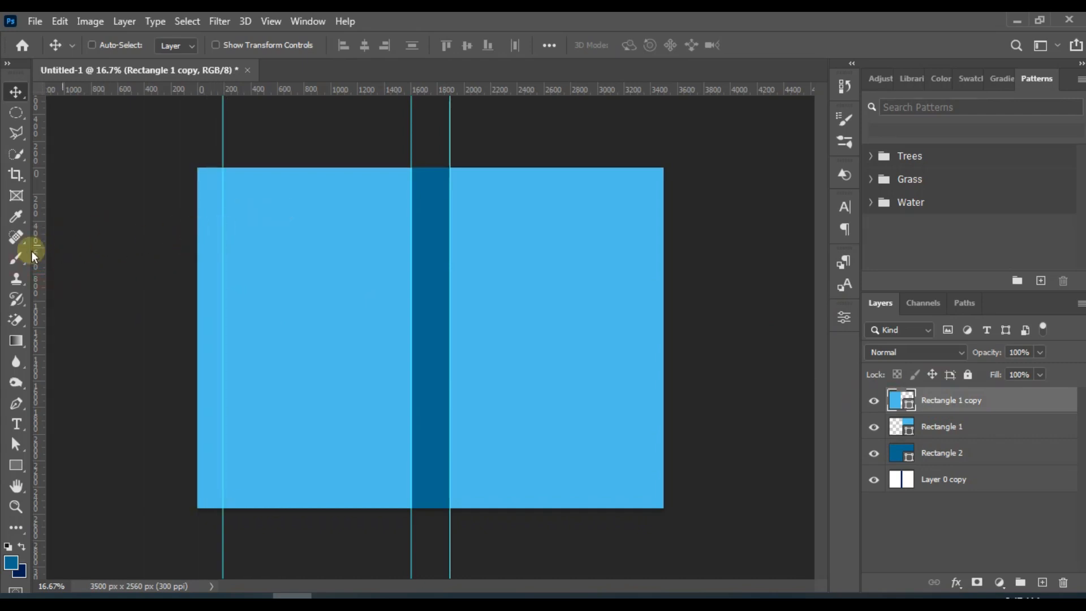
pyautogui.moveTo(41, 259); pyautogui.dragTo(640, 252)
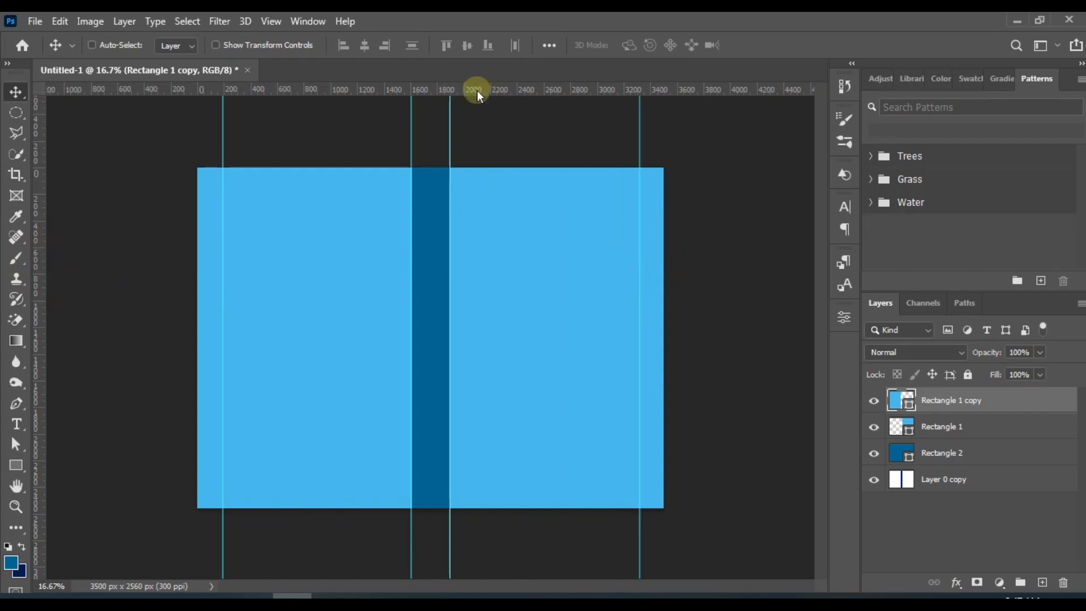
pyautogui.moveTo(478, 89); pyautogui.dragTo(503, 188)
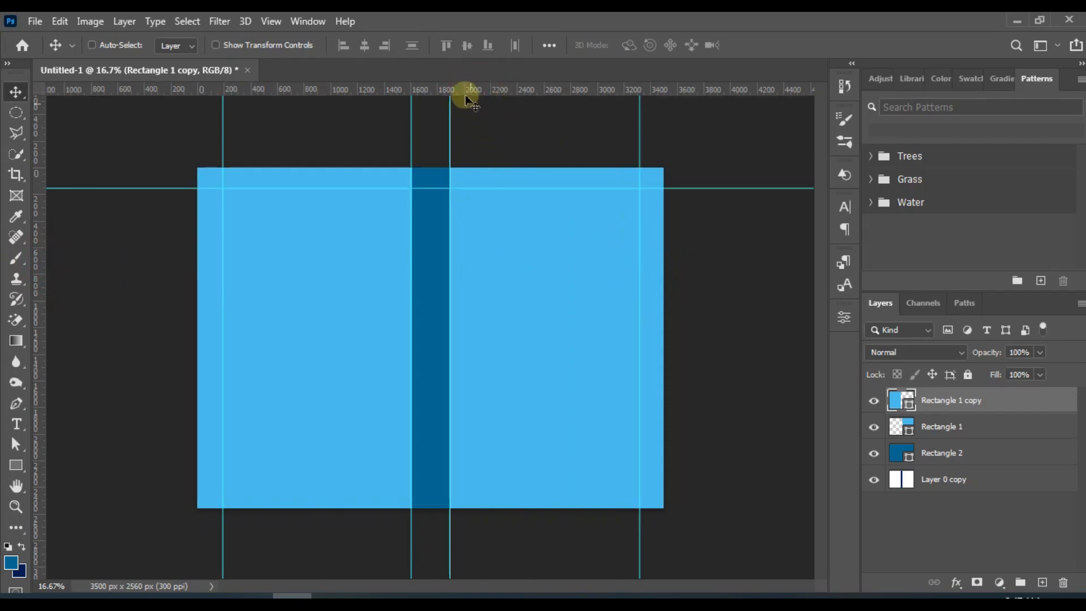
pyautogui.moveTo(456, 90); pyautogui.dragTo(536, 486)
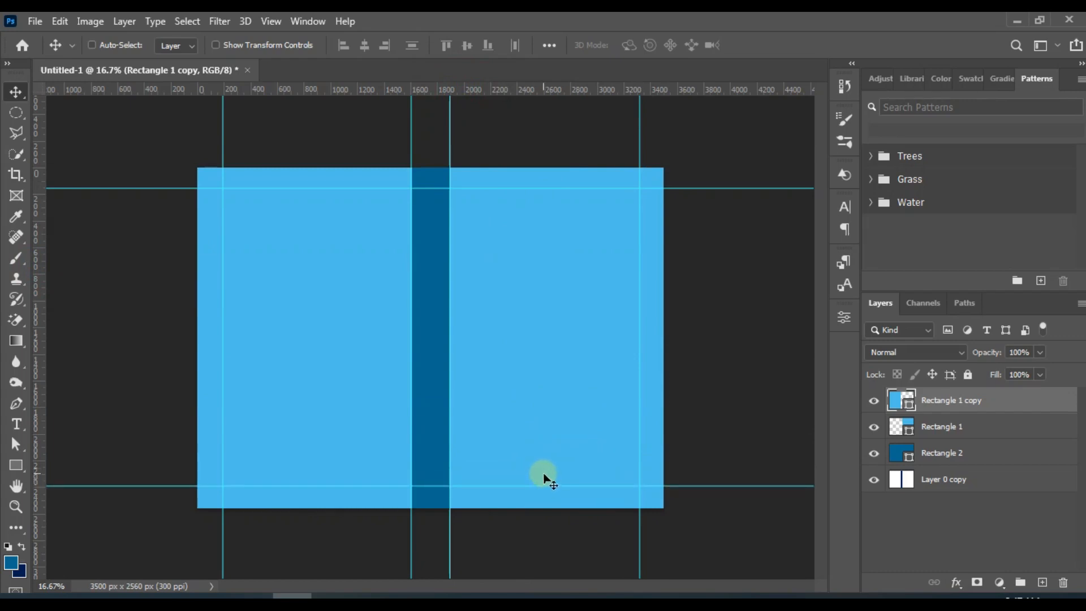
pyautogui.hotkey('ctrl', ';')
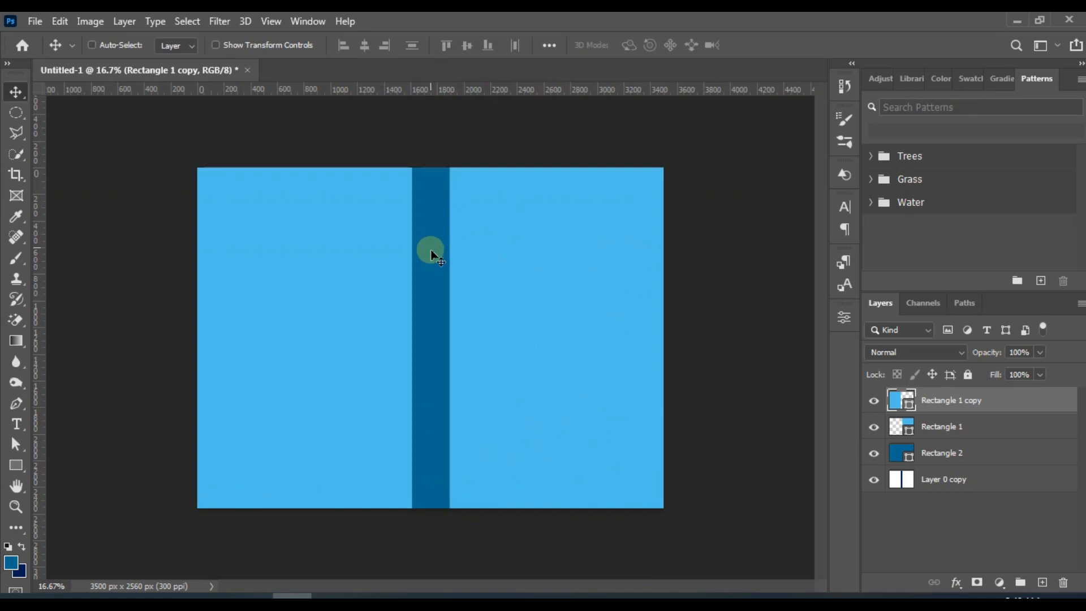
# Place the speech image from the YOUTUBE 3 folder on the canvas, scaled down to about 2014 × 1342 px.
pyautogui.moveTo(331, 595)
pyautogui.moveTo(327, 549)
pyautogui.moveTo(246, 594)
pyautogui.click(194, 534)
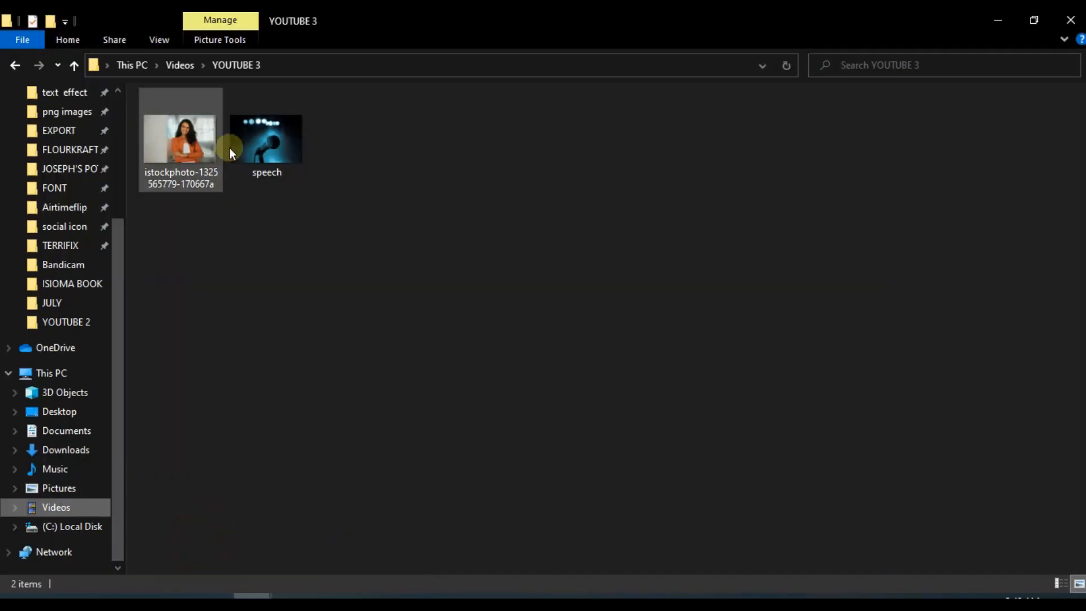
pyautogui.click(262, 143)
pyautogui.moveTo(269, 146); pyautogui.dragTo(521, 371)
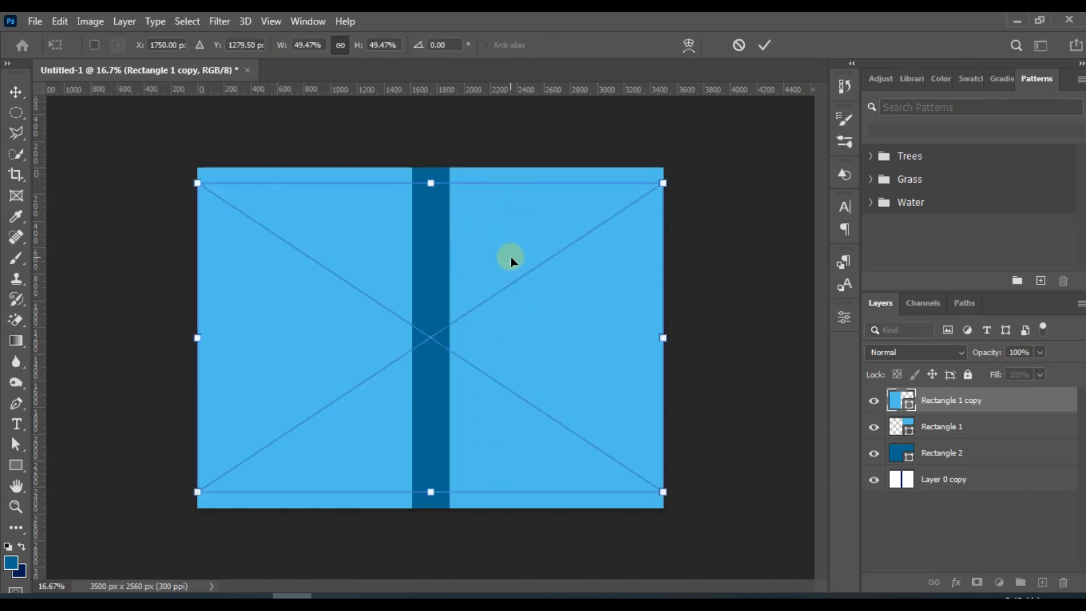
pyautogui.moveTo(431, 492); pyautogui.dragTo(430, 360)
pyautogui.doubleClick(435, 290)
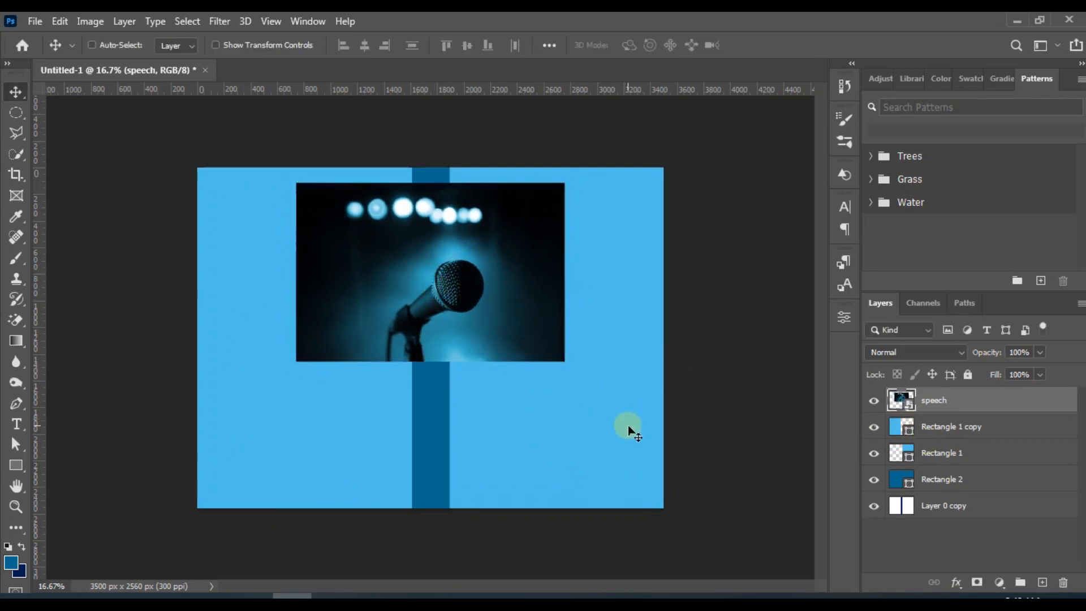
# Clip the speech image to the Rectangle 1 layer and position it over the upper half of the front cover.
pyautogui.click(964, 456)
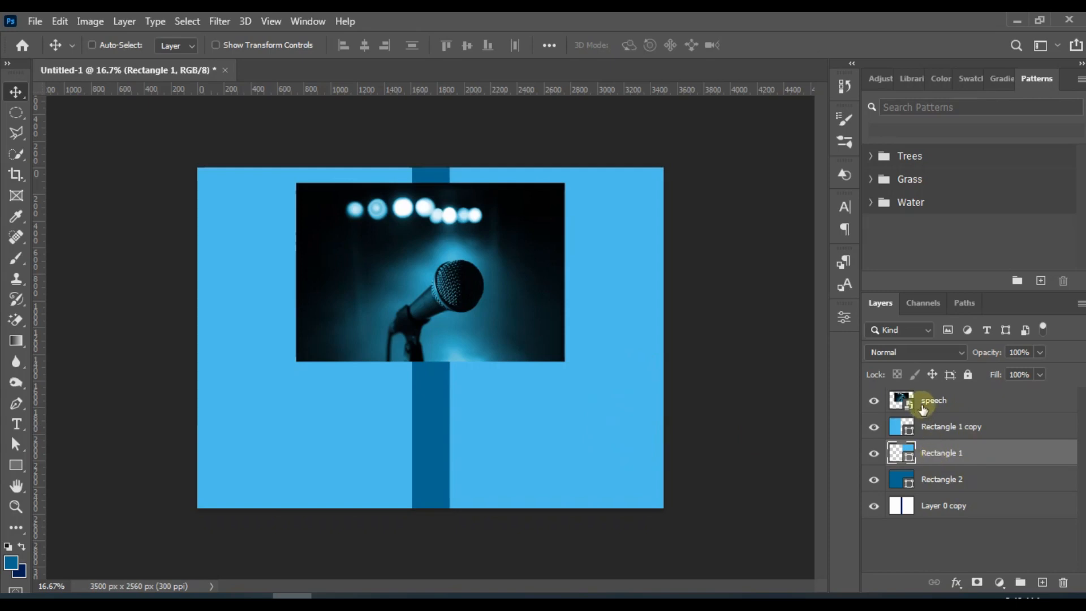
pyautogui.moveTo(921, 400); pyautogui.dragTo(927, 441)
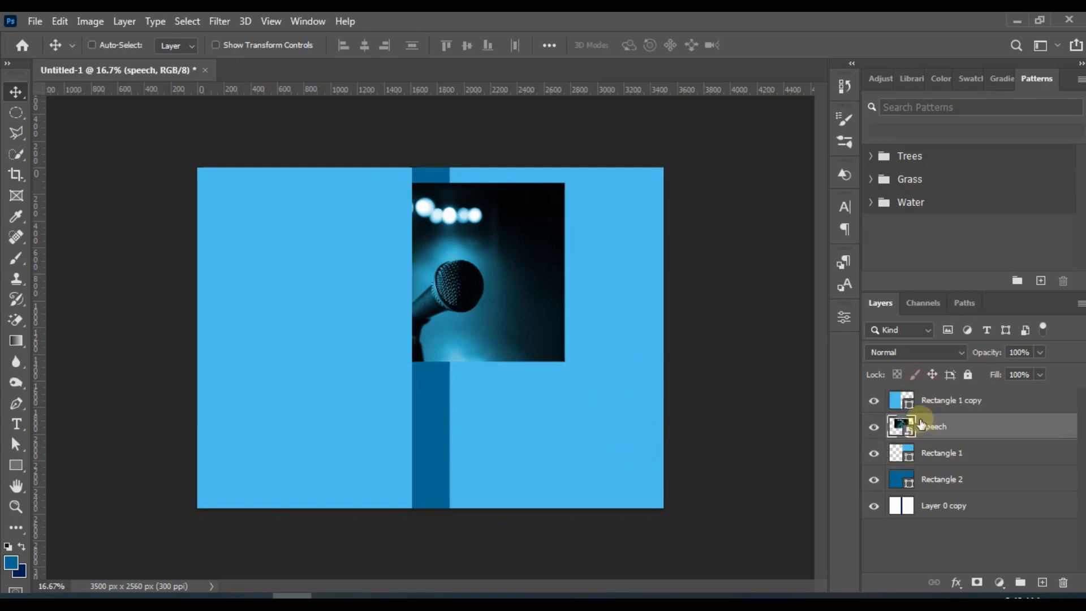
pyautogui.rightClick(942, 427)
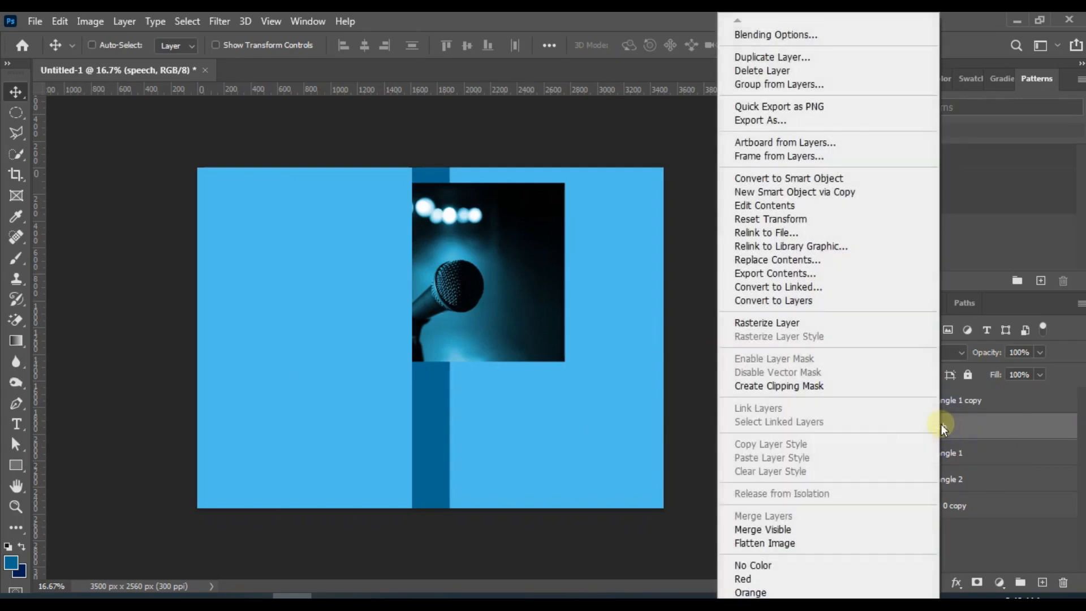
pyautogui.click(808, 386)
pyautogui.moveTo(491, 283); pyautogui.dragTo(587, 263)
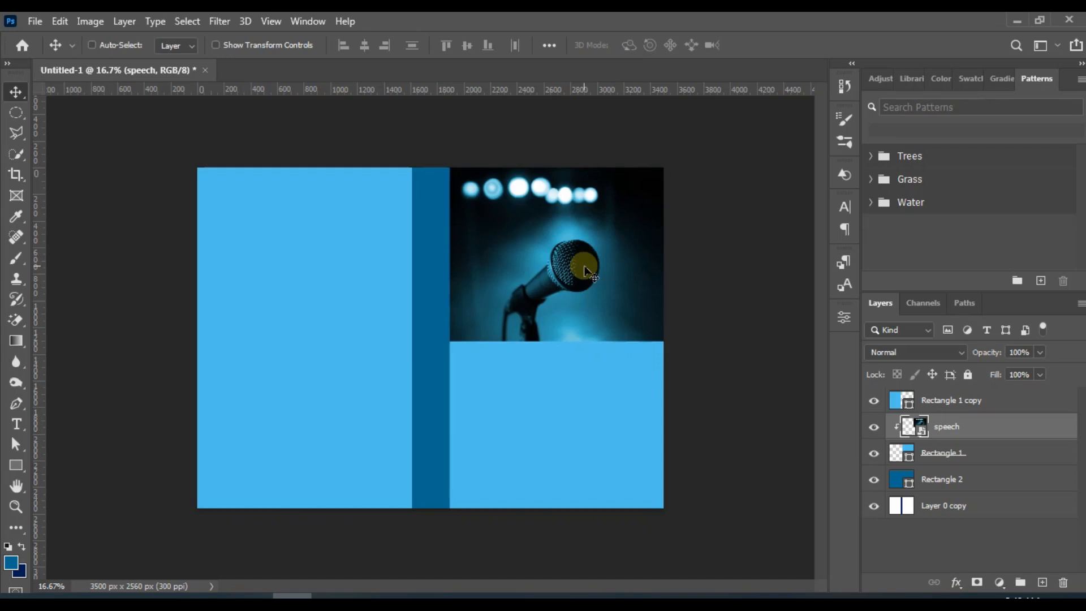
pyautogui.moveTo(588, 275); pyautogui.dragTo(592, 275)
# Change the fill of the front cover rectangle to dark teal #0d2931, sampled from the microphone image.
pyautogui.click(903, 453)
pyautogui.click(638, 280)
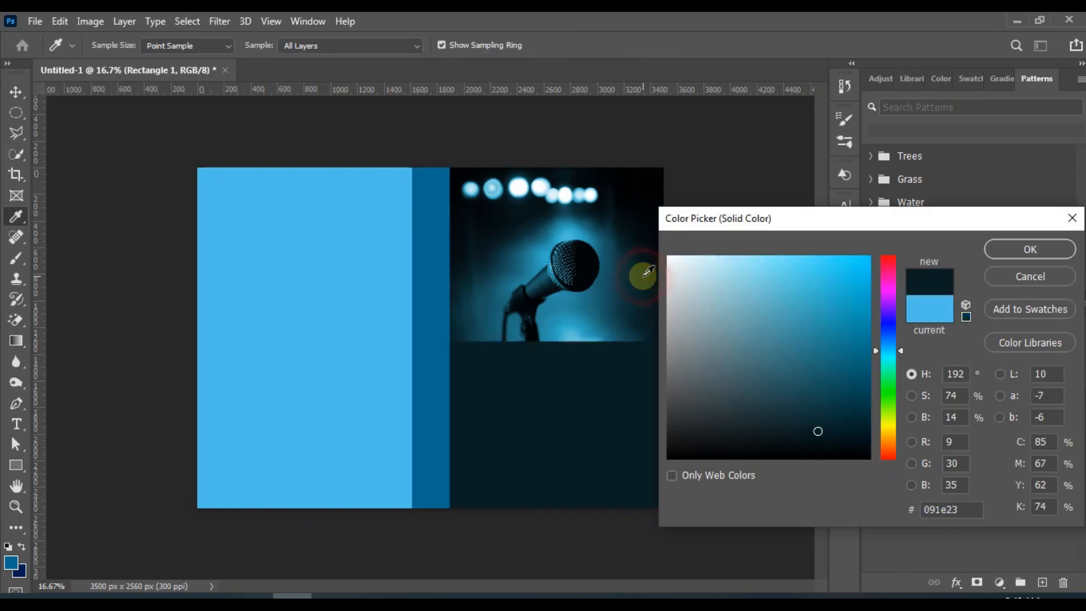
pyautogui.moveTo(634, 293); pyautogui.dragTo(648, 313)
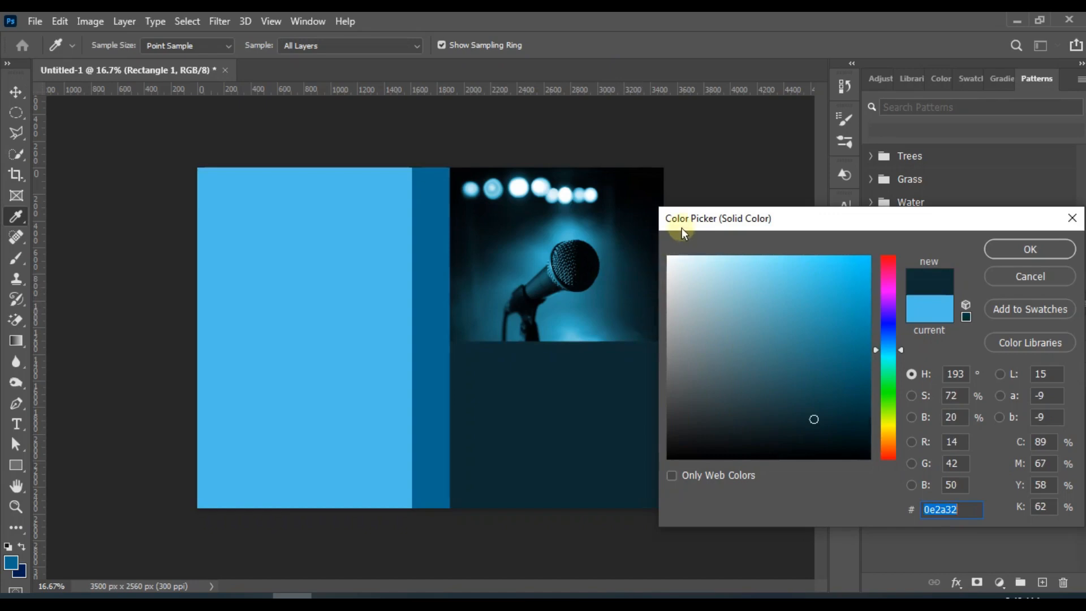
pyautogui.moveTo(681, 229); pyautogui.dragTo(635, 304)
pyautogui.click(630, 309)
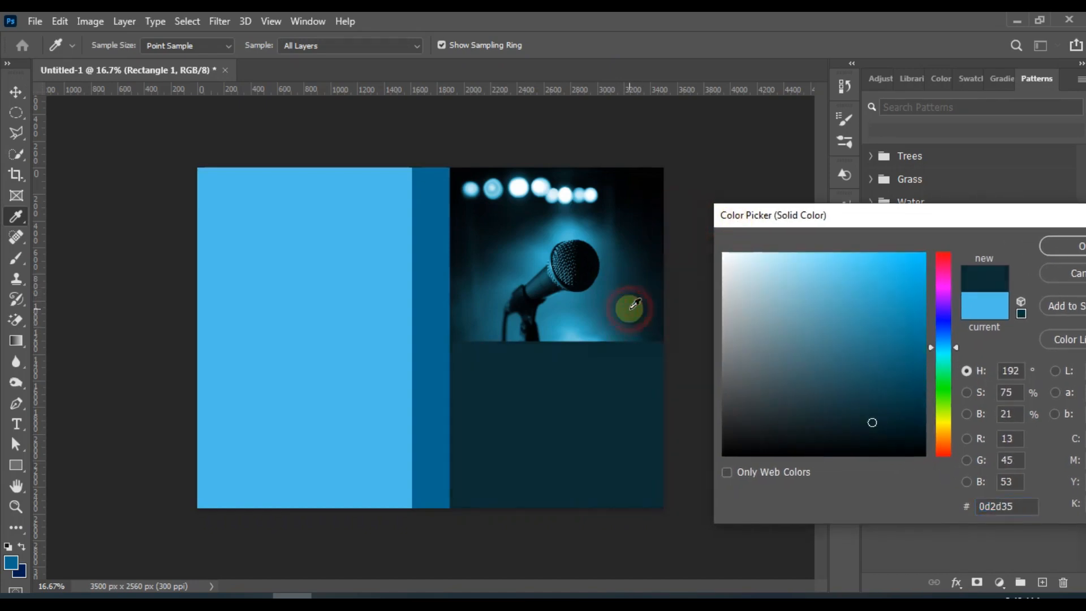
pyautogui.click(631, 316)
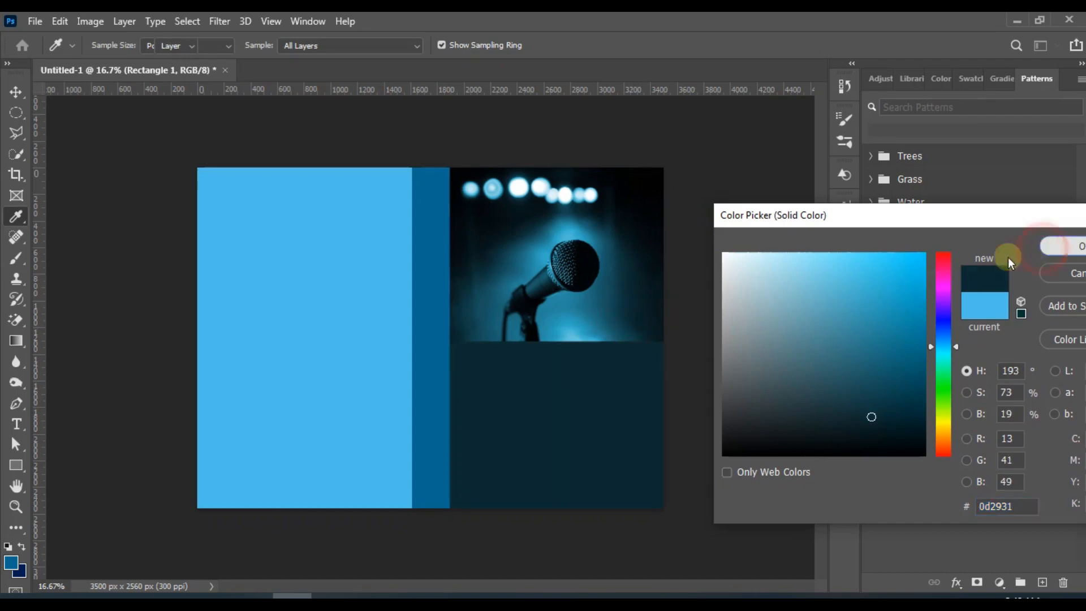
pyautogui.click(1061, 247)
pyautogui.press('v')
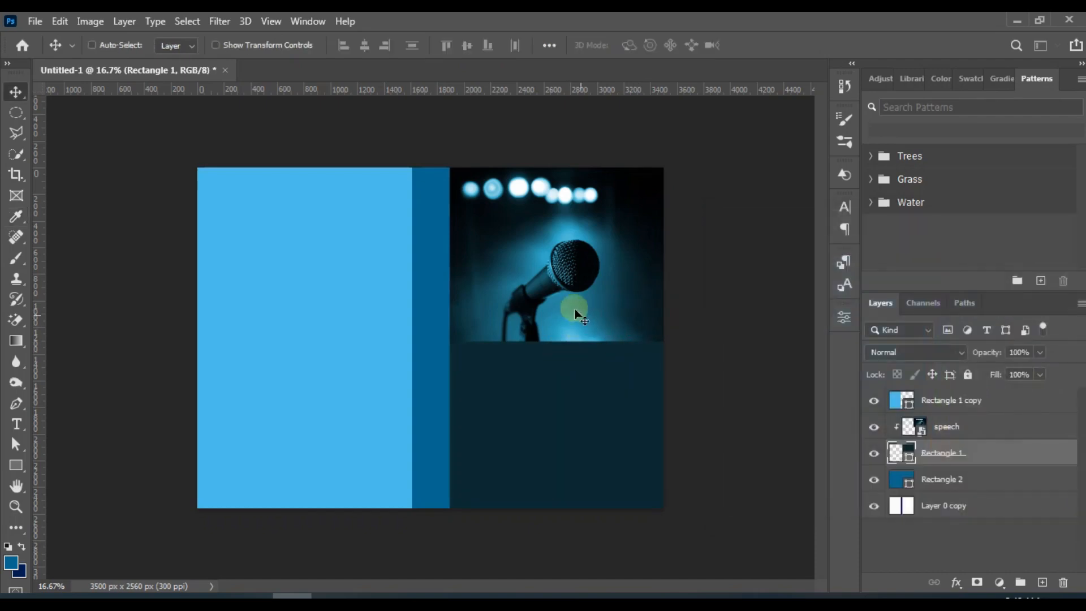
# Mask the speech image with a vertical linear gradient fading its lower part into the dark teal, and nudge the image slightly right.
pyautogui.click(954, 426)
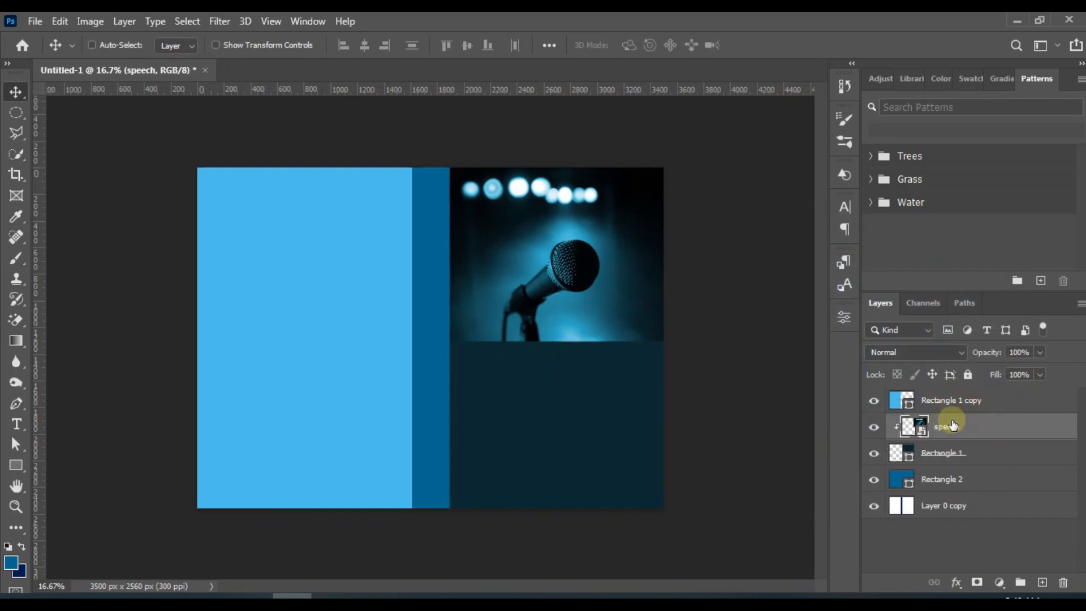
pyautogui.click(975, 583)
pyautogui.click(17, 341)
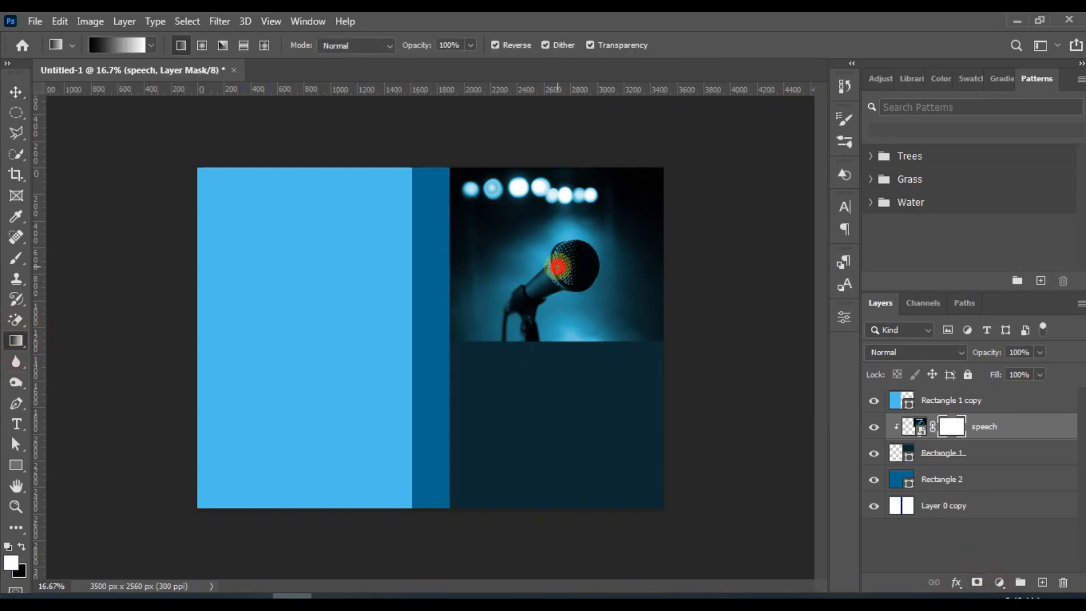
pyautogui.moveTo(557, 266); pyautogui.dragTo(560, 336)
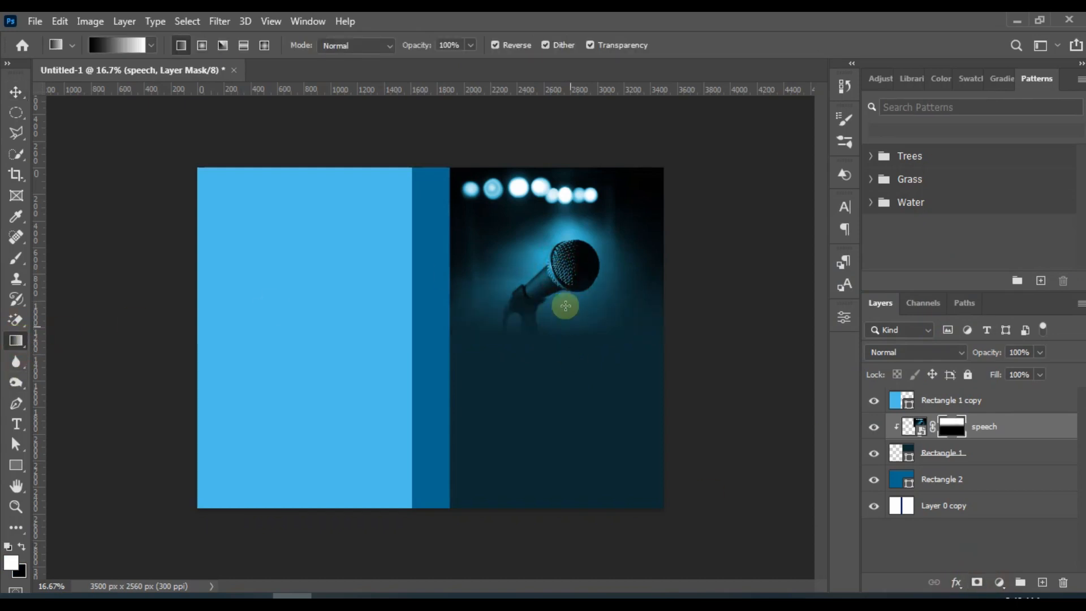
pyautogui.click(16, 92)
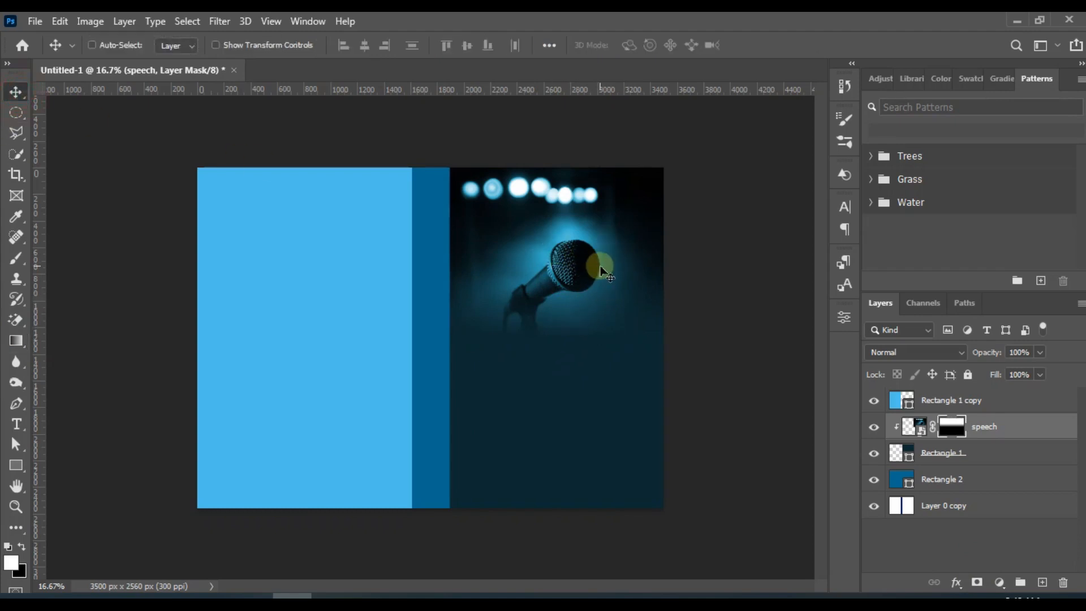
pyautogui.moveTo(601, 270); pyautogui.dragTo(605, 266)
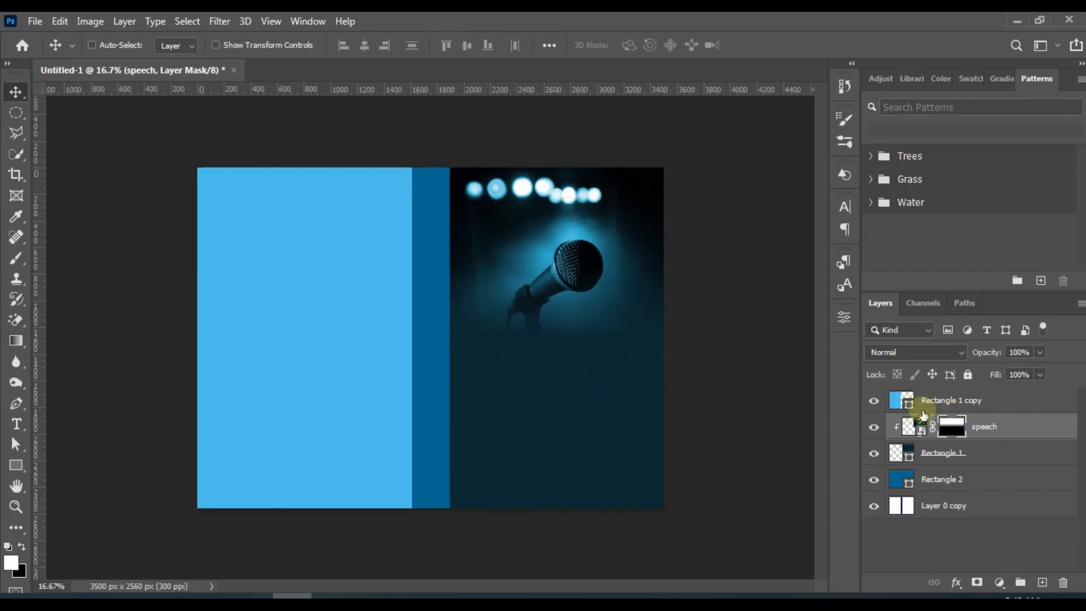
# Draw a rectangle of about 1368 × 2376 px inset within the front cover and set its fill to none.
pyautogui.hotkey('ctrl', '+')
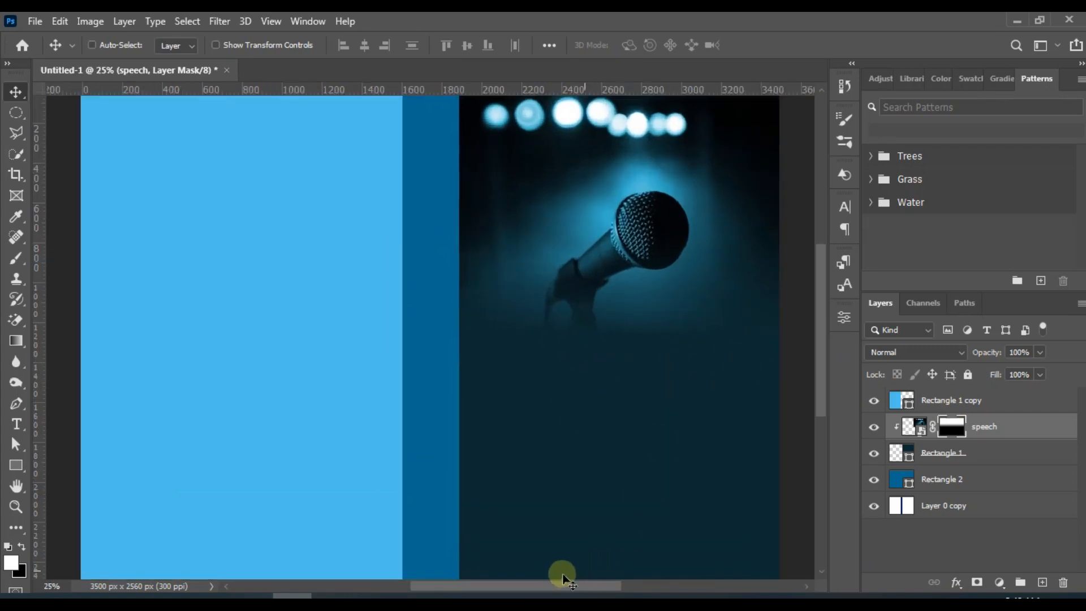
pyautogui.moveTo(557, 584); pyautogui.dragTo(586, 584)
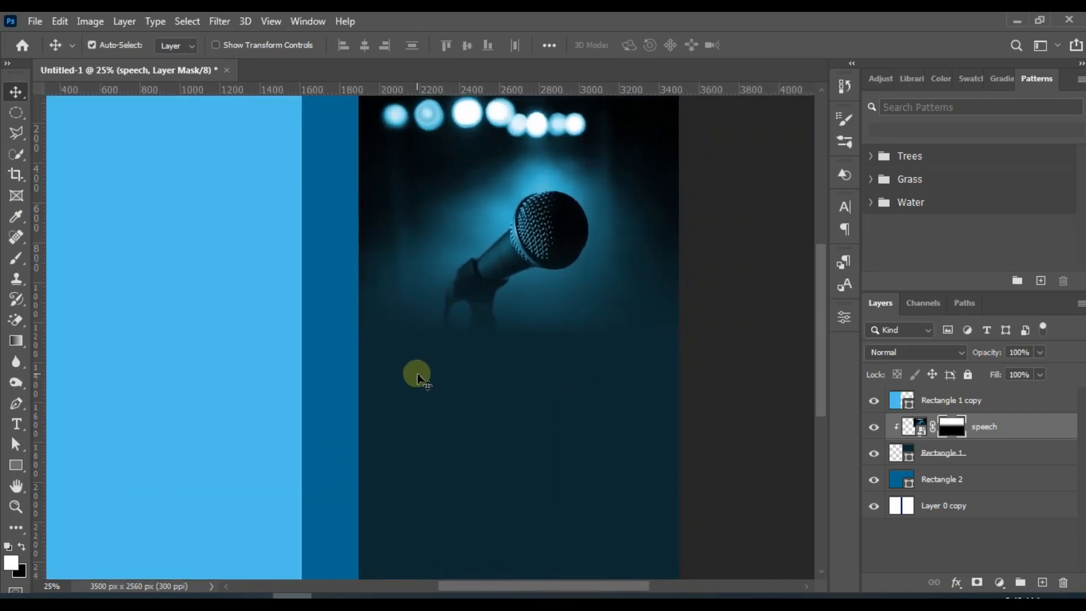
pyautogui.hotkey('ctrl', '-')
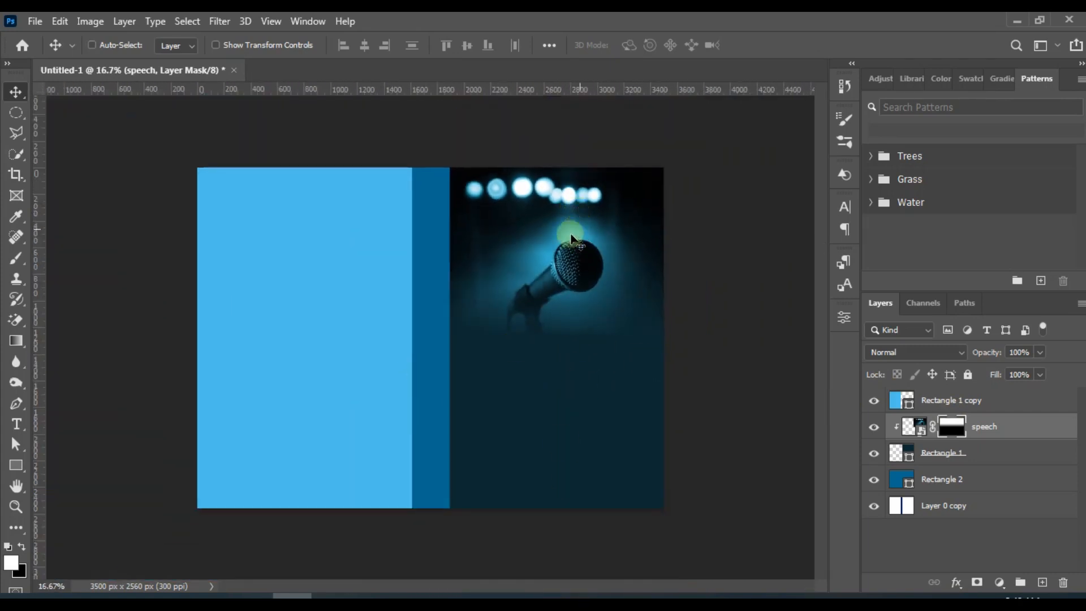
pyautogui.click(16, 465)
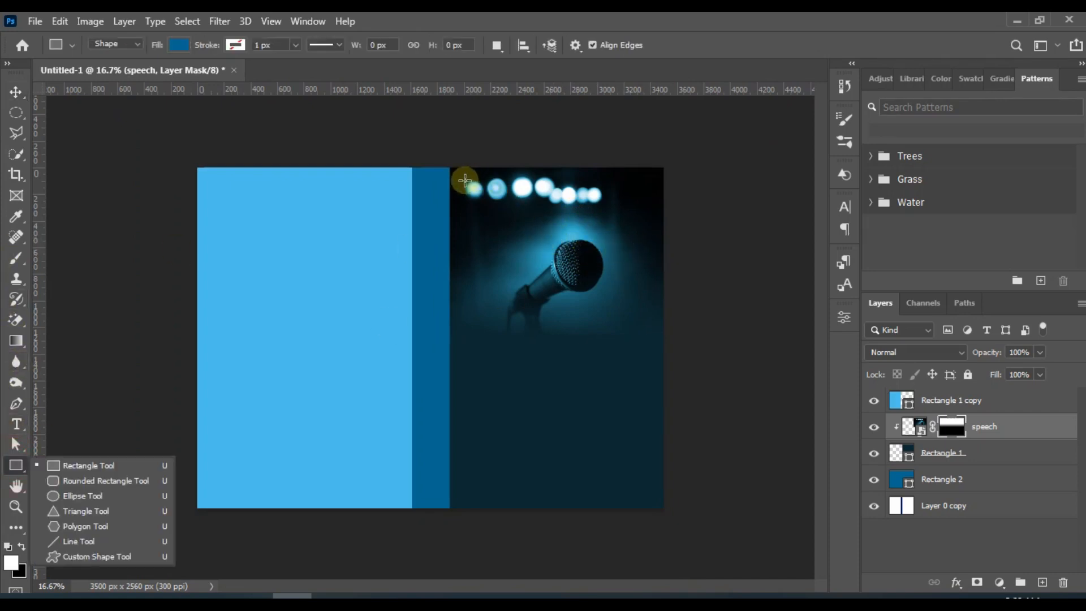
pyautogui.moveTo(465, 180); pyautogui.dragTo(646, 496)
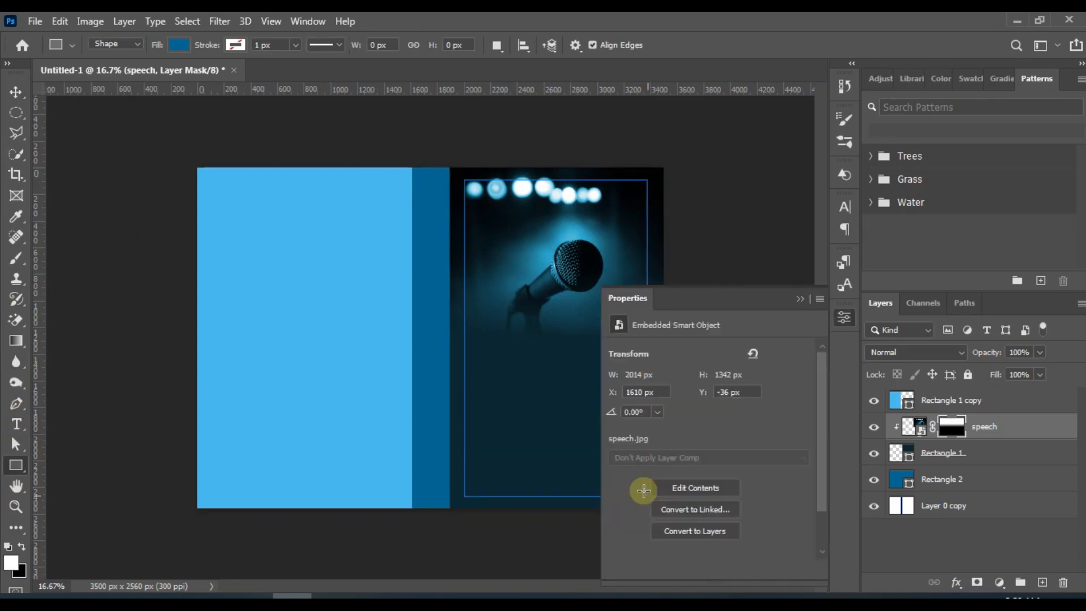
pyautogui.click(180, 44)
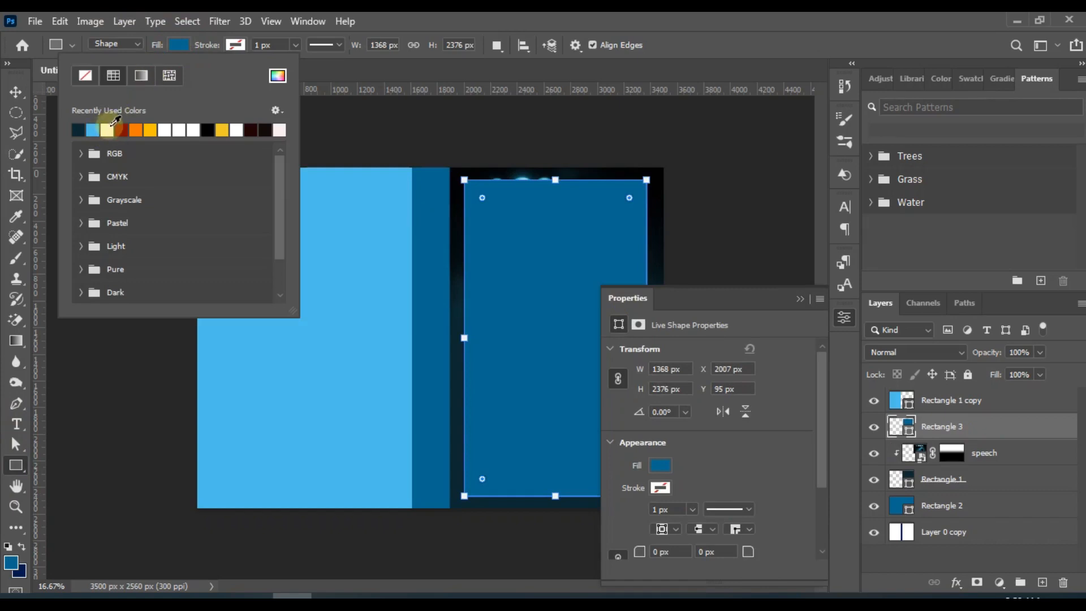
pyautogui.click(84, 77)
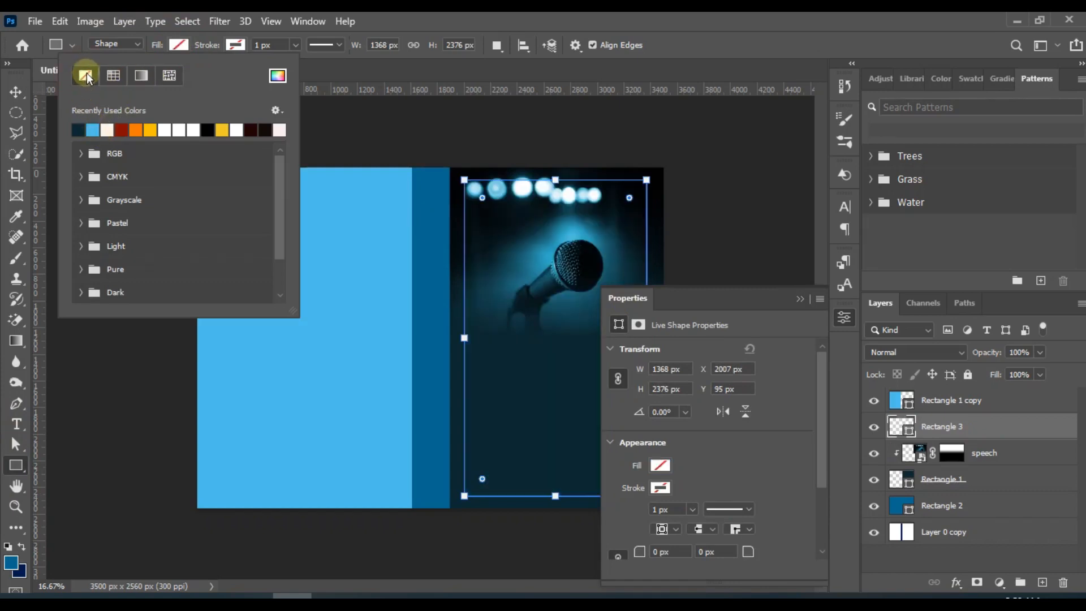
# Give the inset rectangle on the front cover a cream stroke 10 px wide.
pyautogui.click(235, 45)
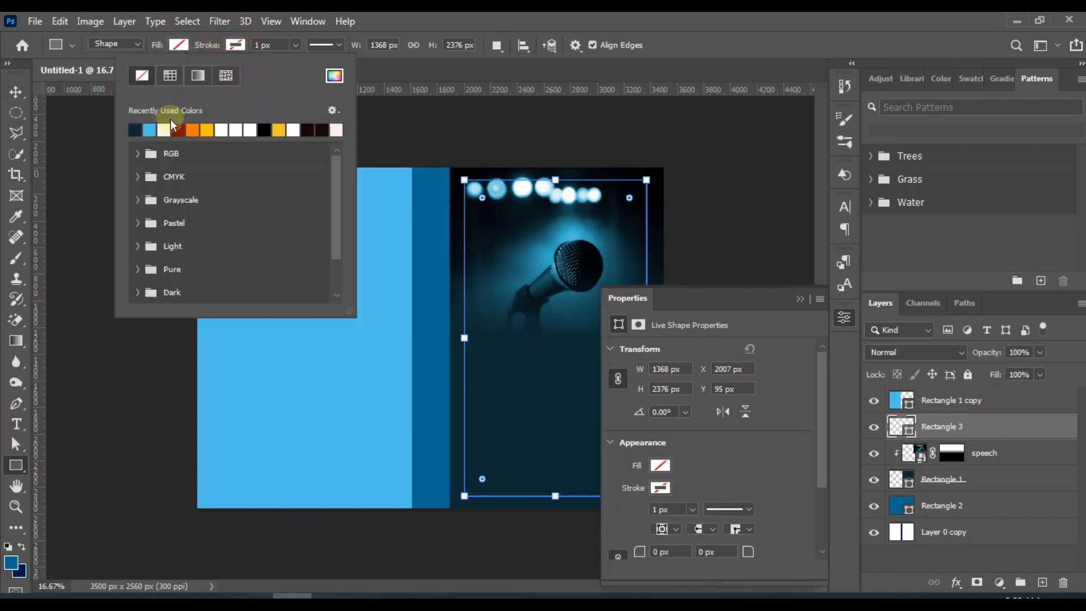
pyautogui.click(165, 129)
pyautogui.click(295, 45)
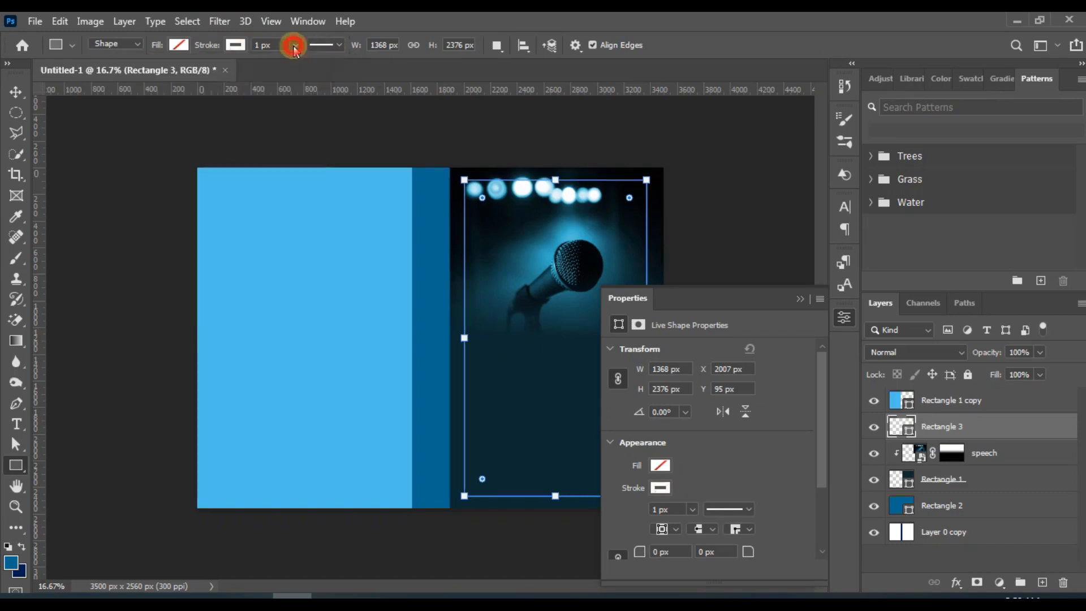
pyautogui.moveTo(282, 62); pyautogui.dragTo(298, 62)
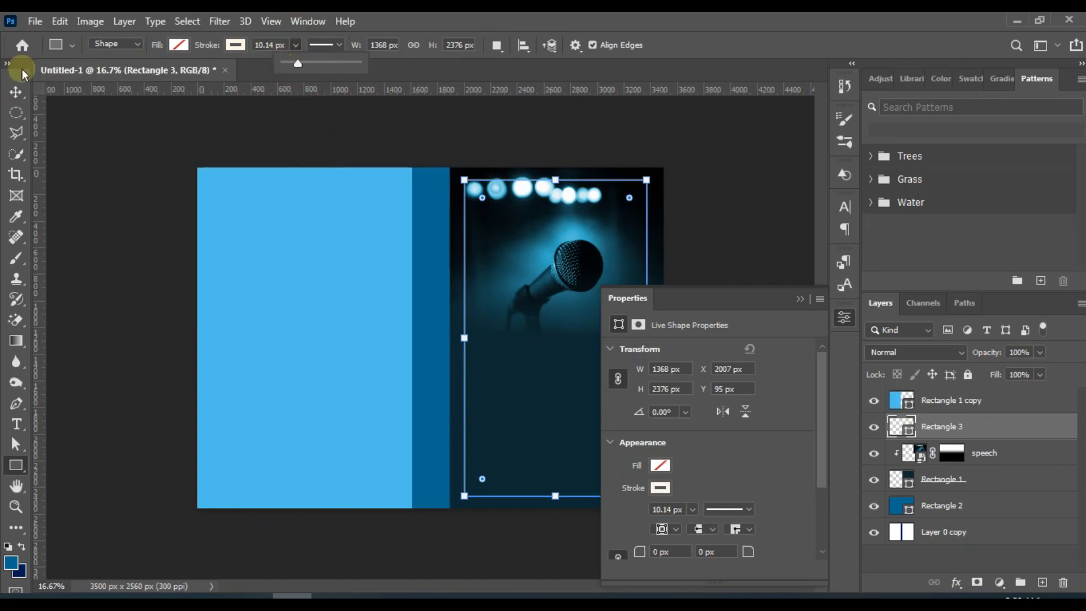
pyautogui.click(16, 91)
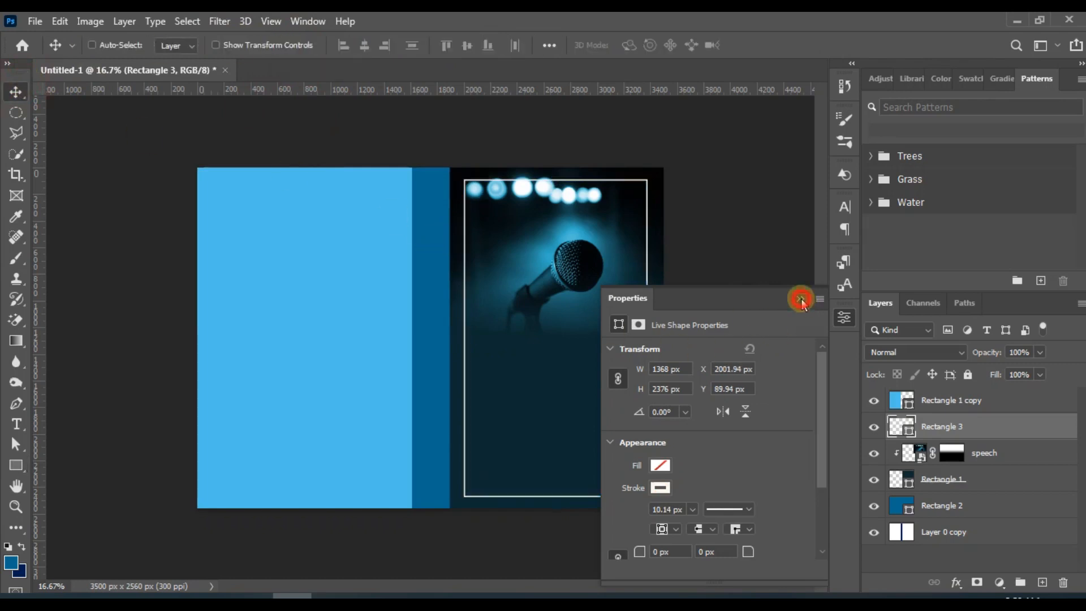
pyautogui.click(801, 299)
pyautogui.click(16, 465)
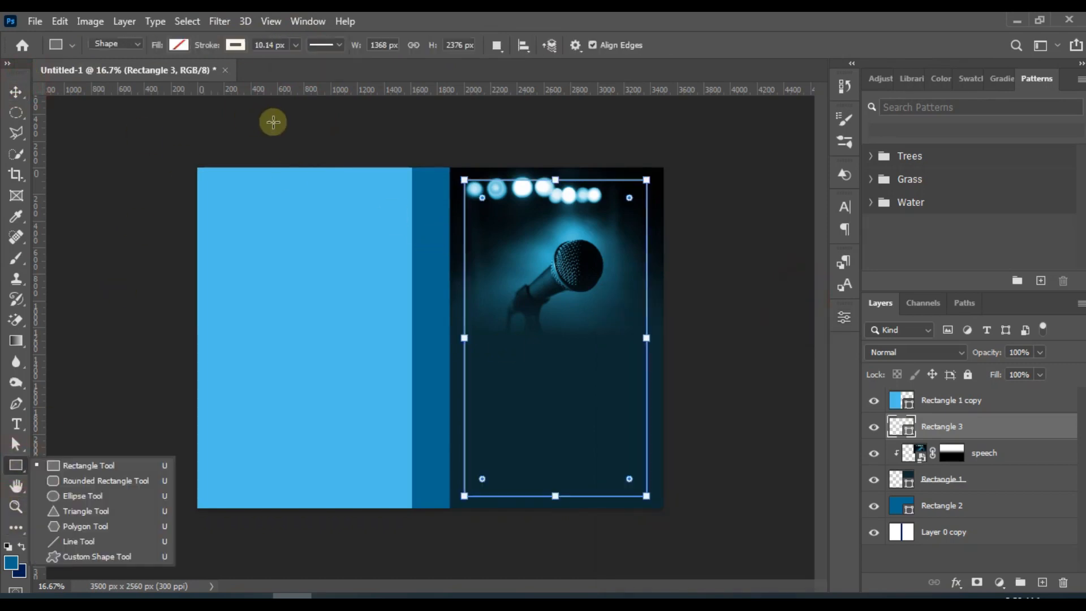
pyautogui.click(271, 45)
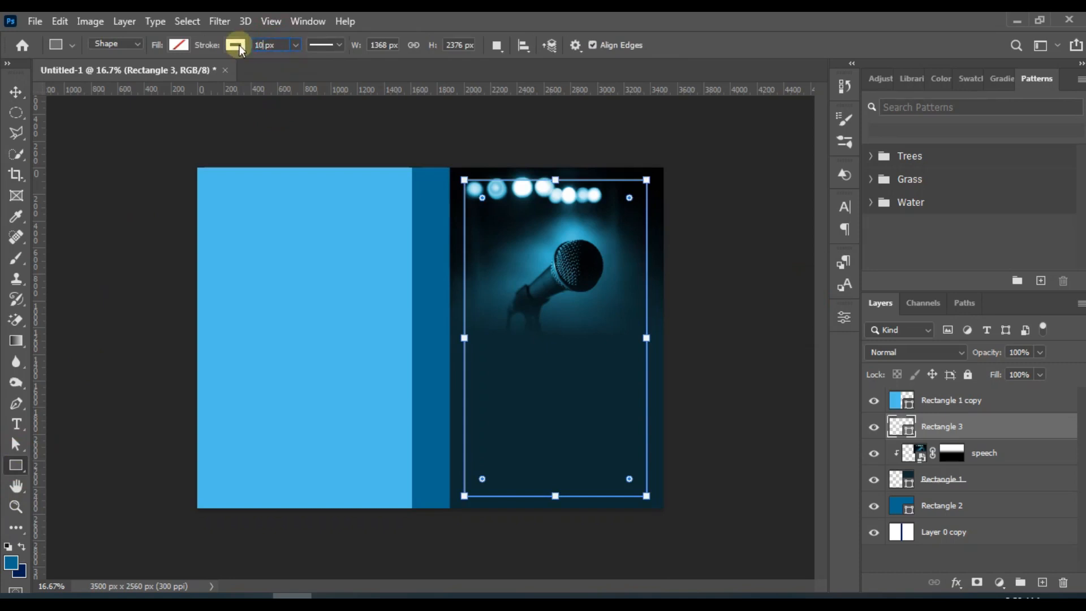
pyautogui.click(15, 92)
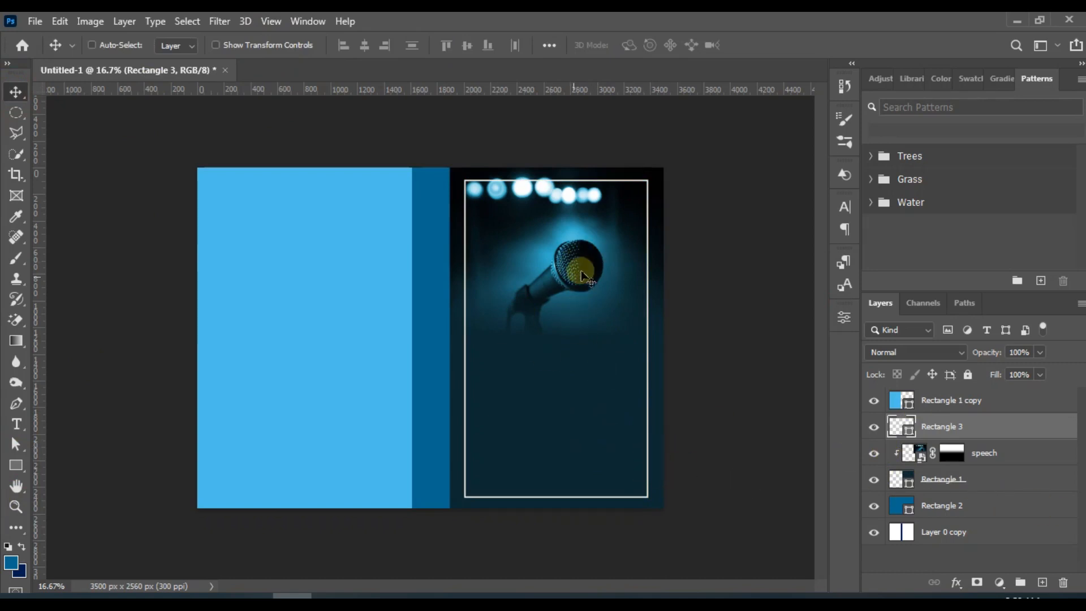
# Center the Rectangle 3 frame horizontally on the front cover, using the Rectangle 1 layer's outline as a selection, and deselect.
pyautogui.press('ctrl')
pyautogui.keyDown('ctrl'); pyautogui.click(910, 481); pyautogui.keyUp('ctrl')
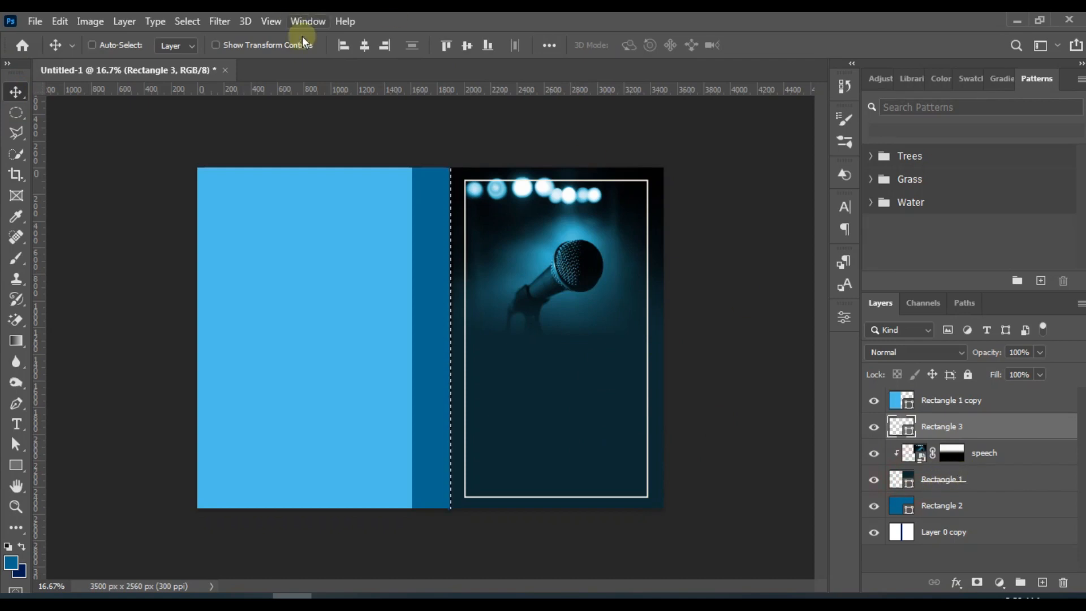
pyautogui.click(362, 49)
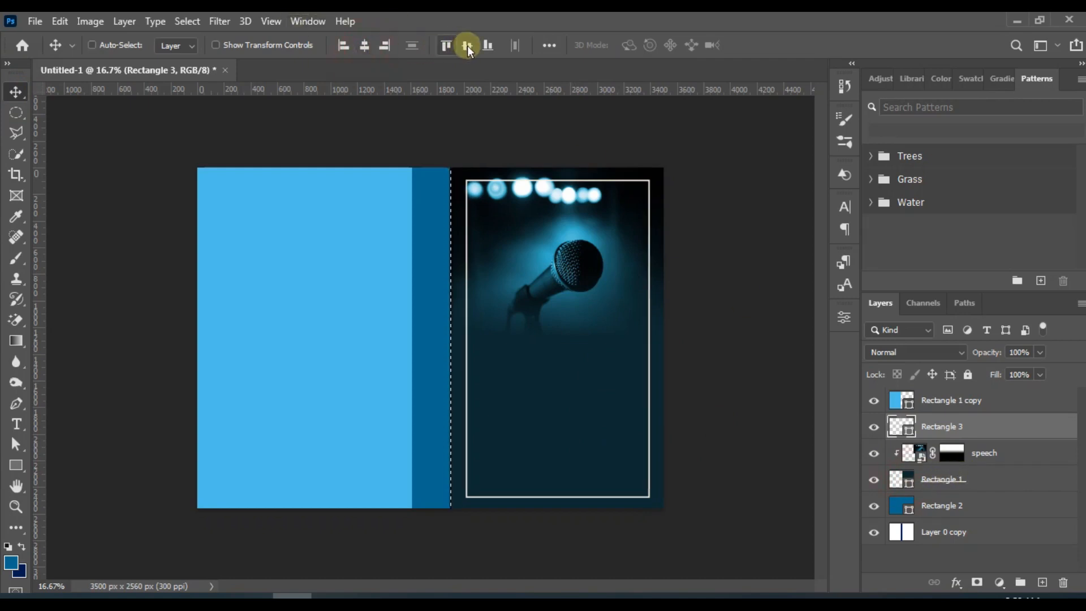
pyautogui.press('ctrl')
pyautogui.hotkey('ctrl', 'd')
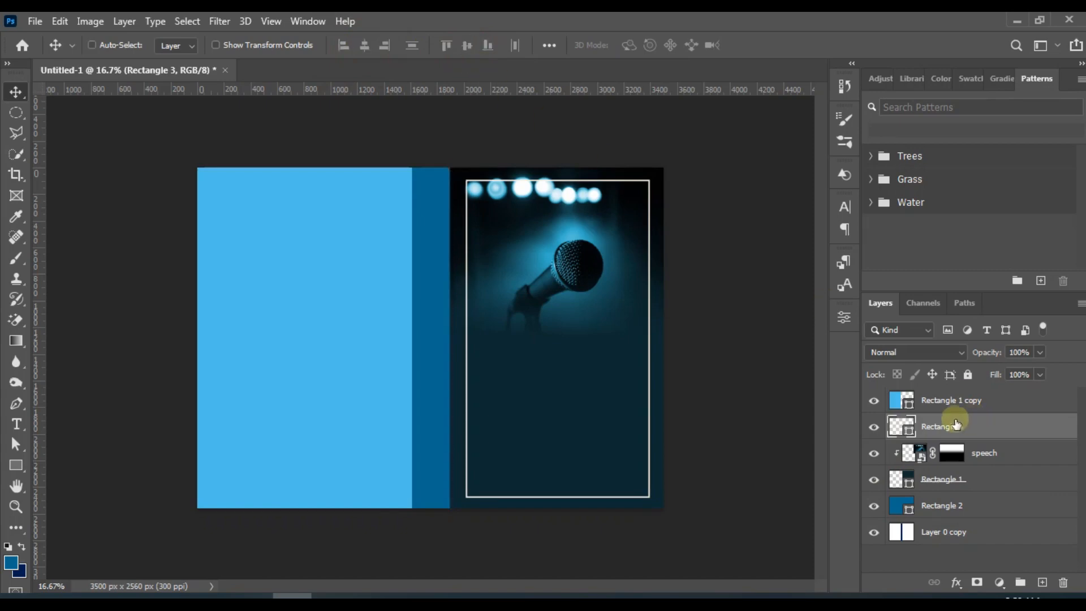
# Set the Rectangle 3 frame's blend mode to Overlay and convert the layer to a smart object.
pyautogui.click(916, 351)
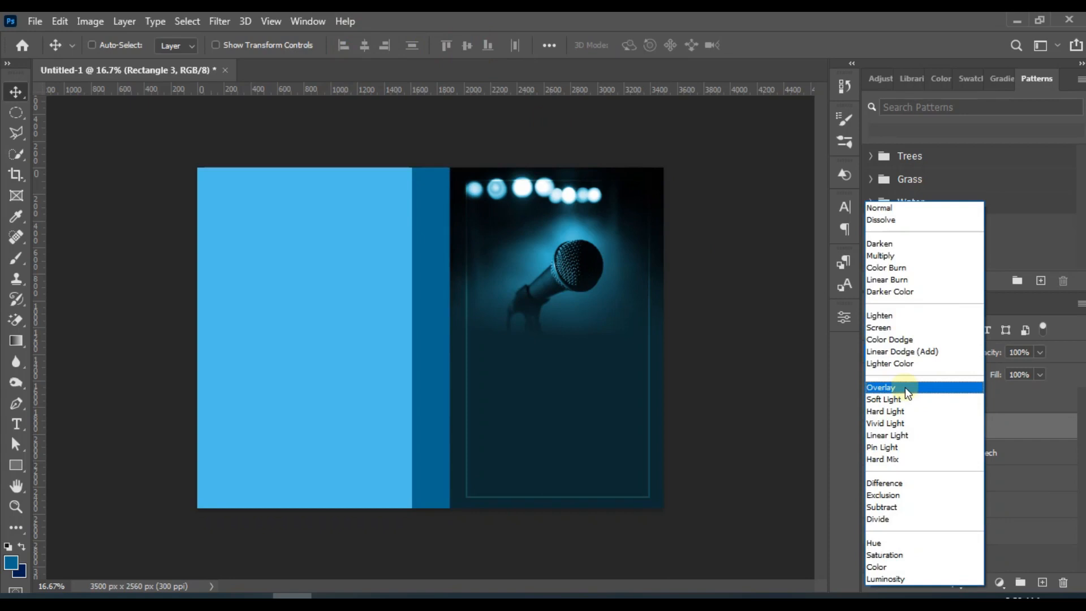
pyautogui.click(905, 387)
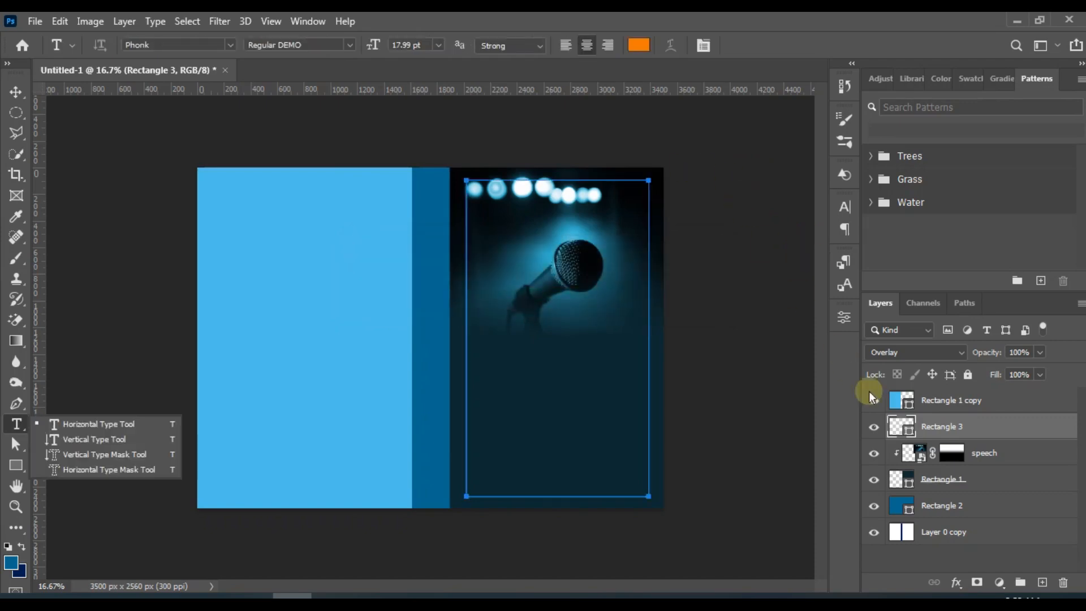
pyautogui.rightClick(953, 429)
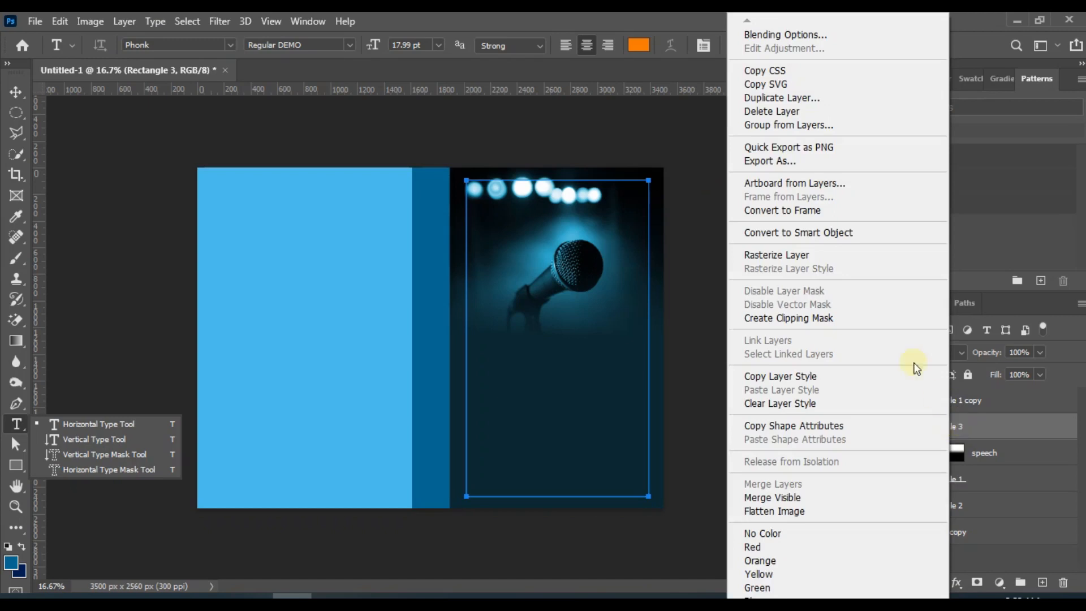
pyautogui.click(826, 233)
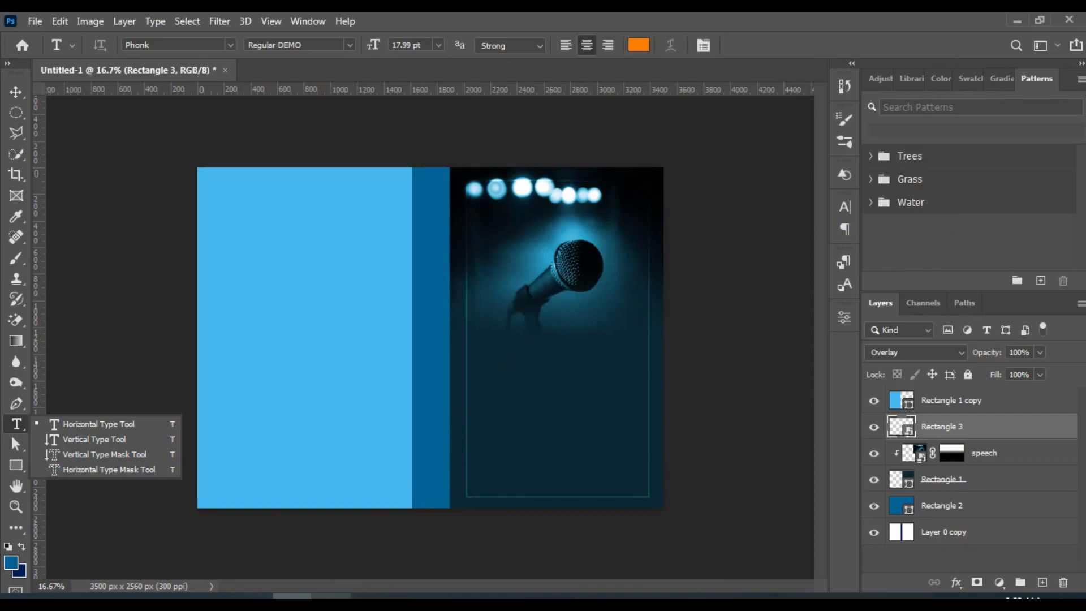
# Copy "PUBLIC SPEAKING" from the Word document and paste it as a text layer in Photoshop, below the microphone.
pyautogui.click(331, 599)
pyautogui.moveTo(404, 214); pyautogui.dragTo(340, 215)
pyautogui.rightClick(344, 217)
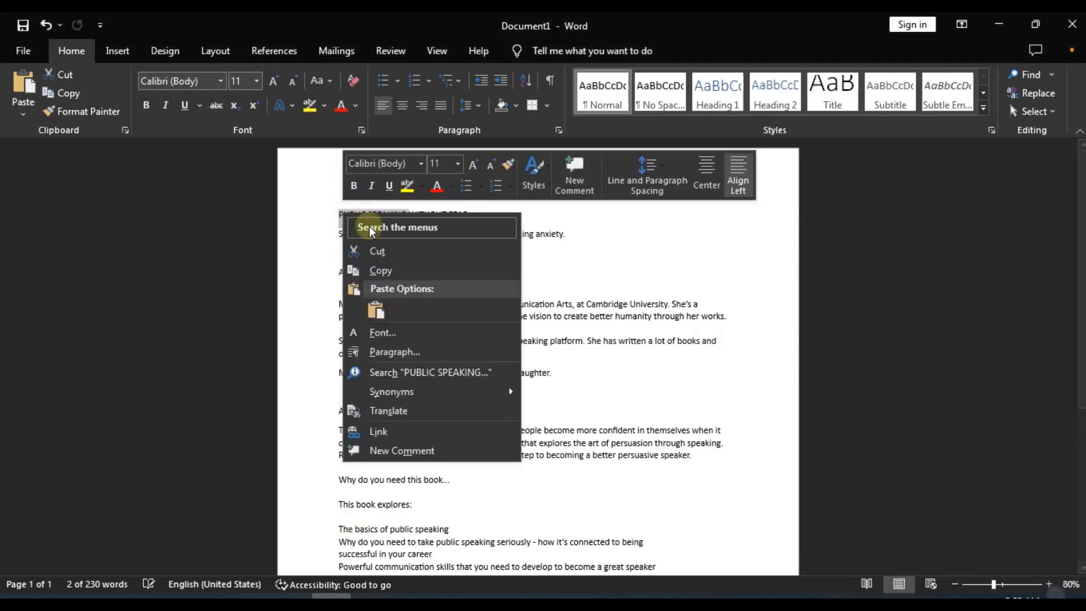
pyautogui.click(382, 273)
pyautogui.click(294, 598)
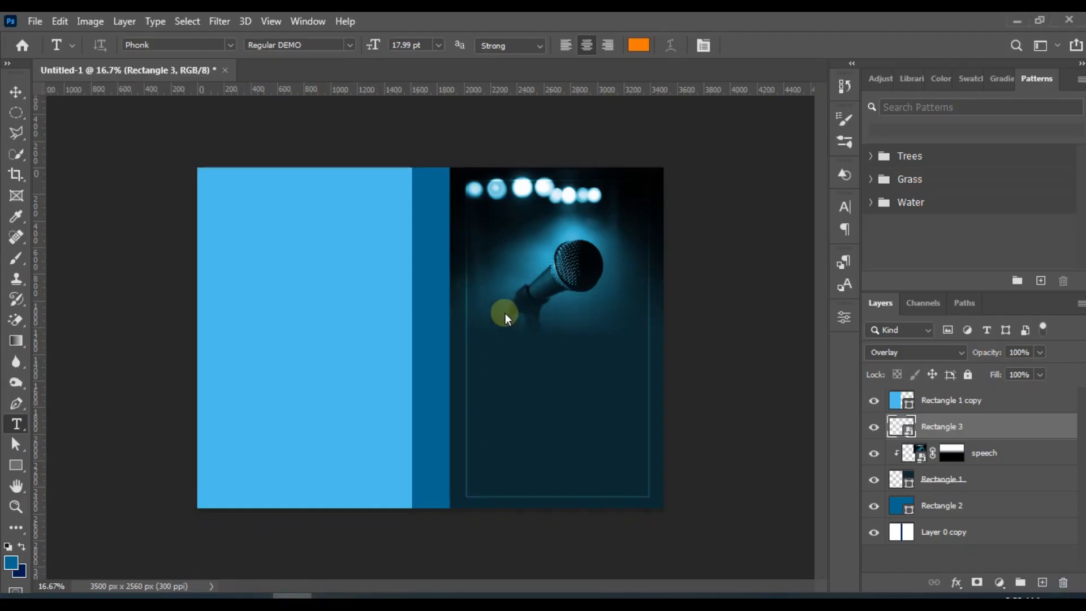
pyautogui.click(494, 347)
pyautogui.hotkey('ctrl', 'v')
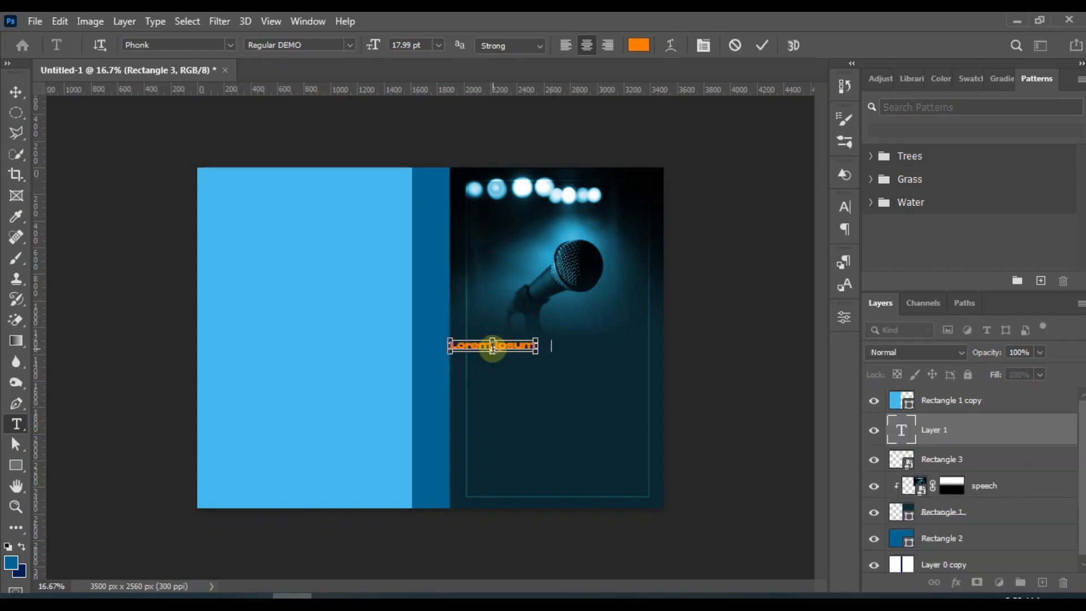
# Move the PUBLIC SPEAKING text further right on the front cover and break it into two lines, one word each.
pyautogui.hotkey('ctrl', '+')
pyautogui.hotkey('ctrl', '+')
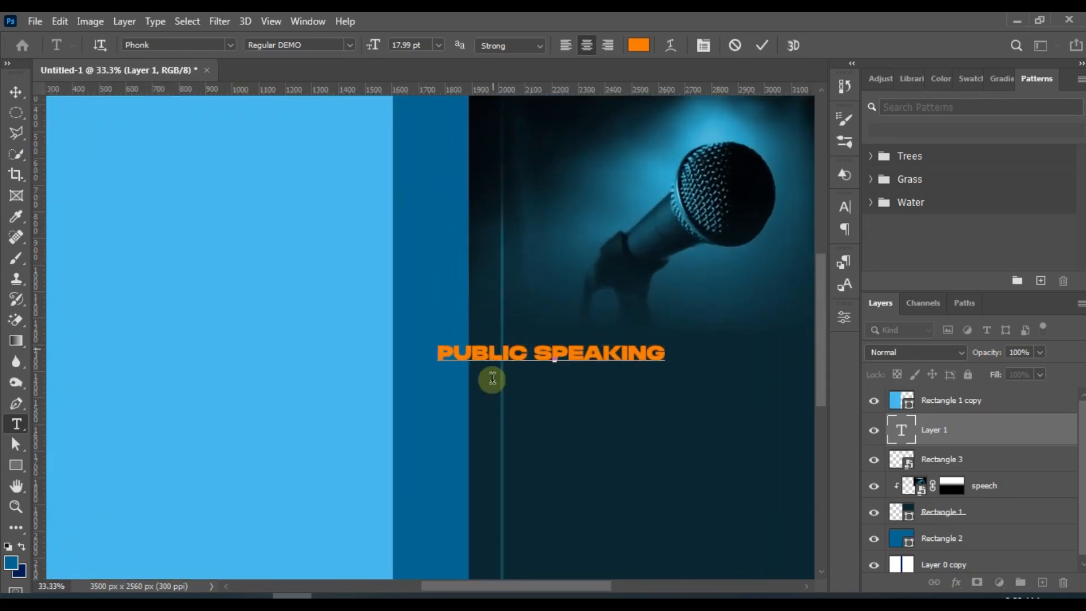
pyautogui.moveTo(489, 585); pyautogui.dragTo(565, 586)
pyautogui.scroll(-2, 765, 344)
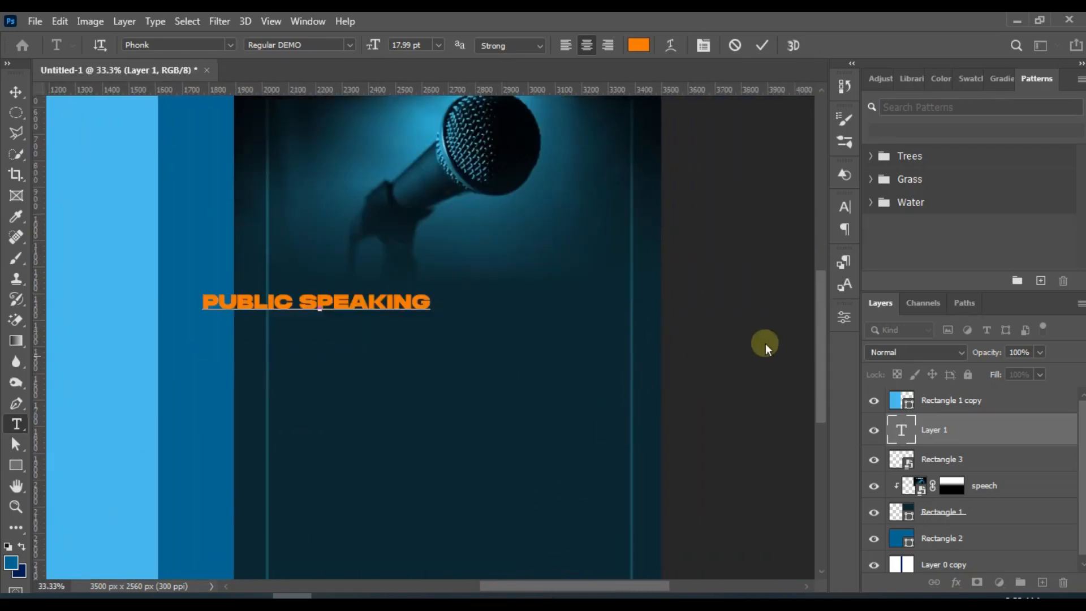
pyautogui.moveTo(357, 332); pyautogui.dragTo(451, 338)
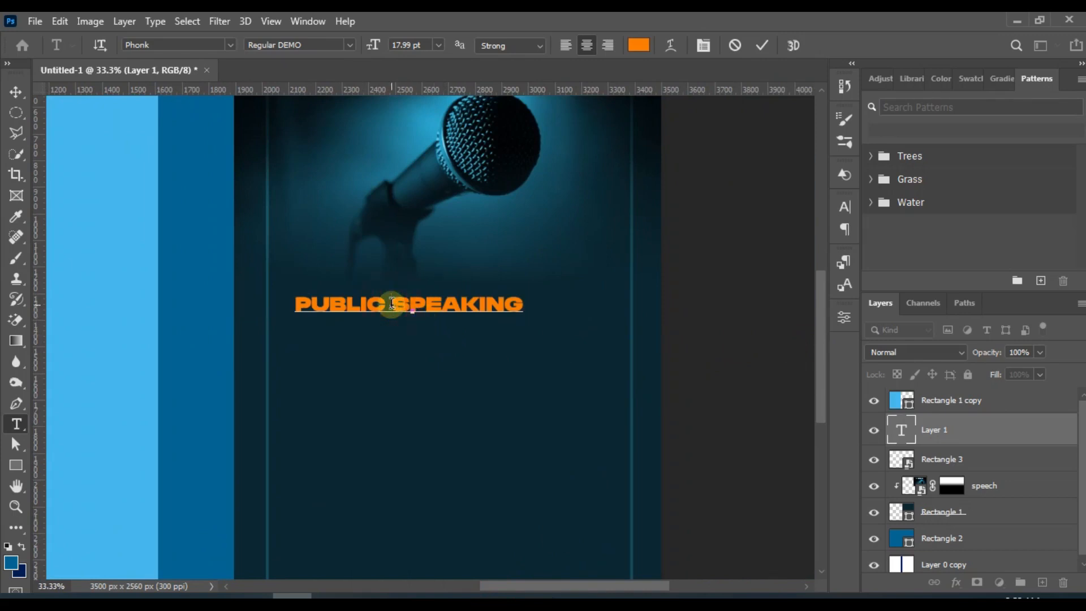
pyautogui.click(391, 304)
pyautogui.press('Return')
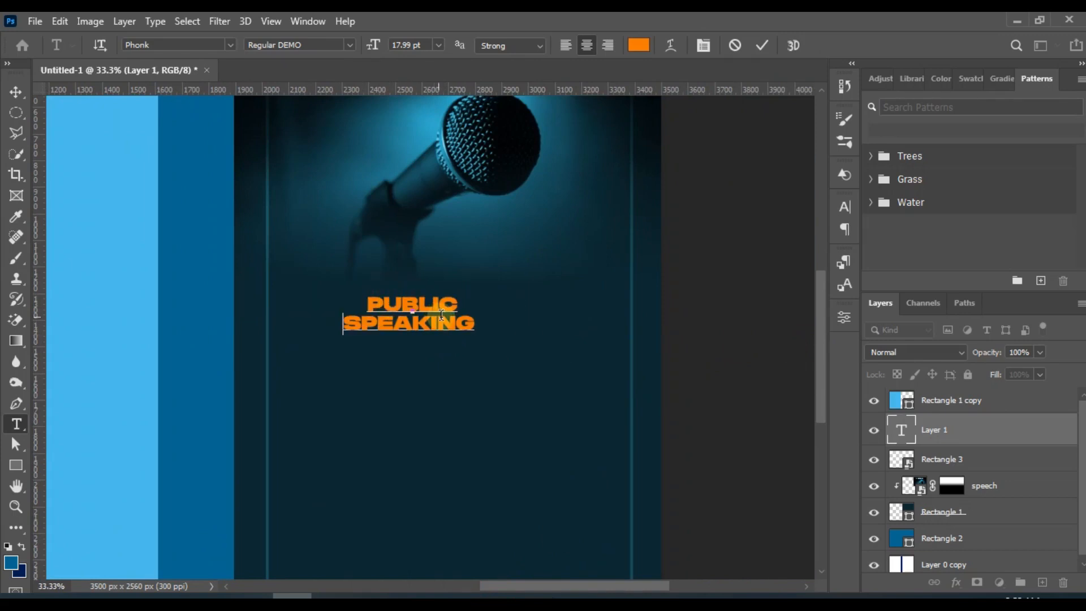
# Format the whole title in Bebas Neue Regular at 85 pt with 66 pt leading.
pyautogui.hotkey('ctrl', 'a')
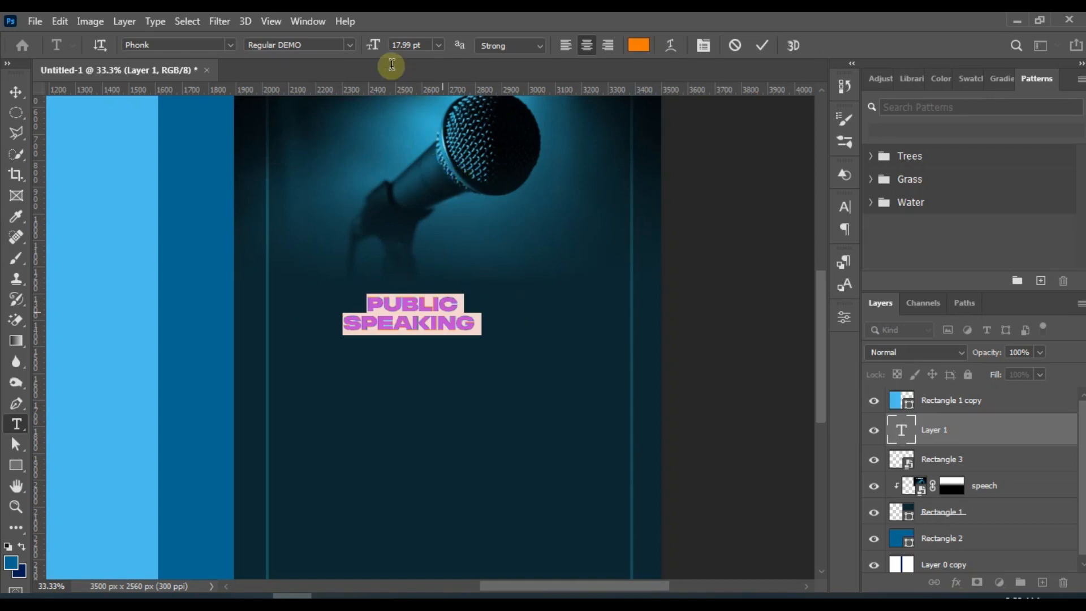
pyautogui.moveTo(373, 48); pyautogui.dragTo(381, 49)
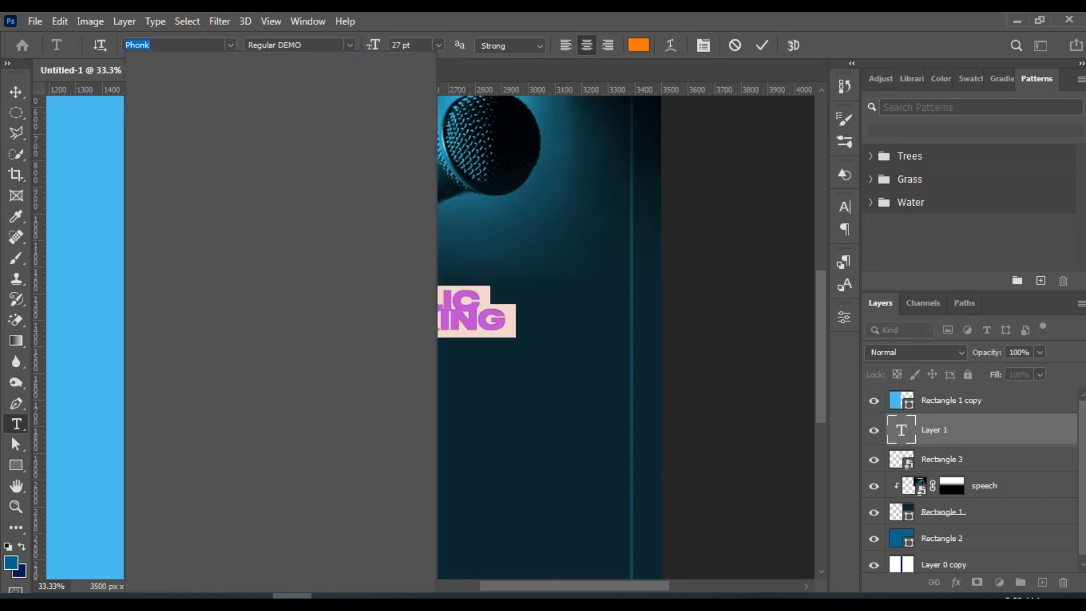
pyautogui.write('beba')
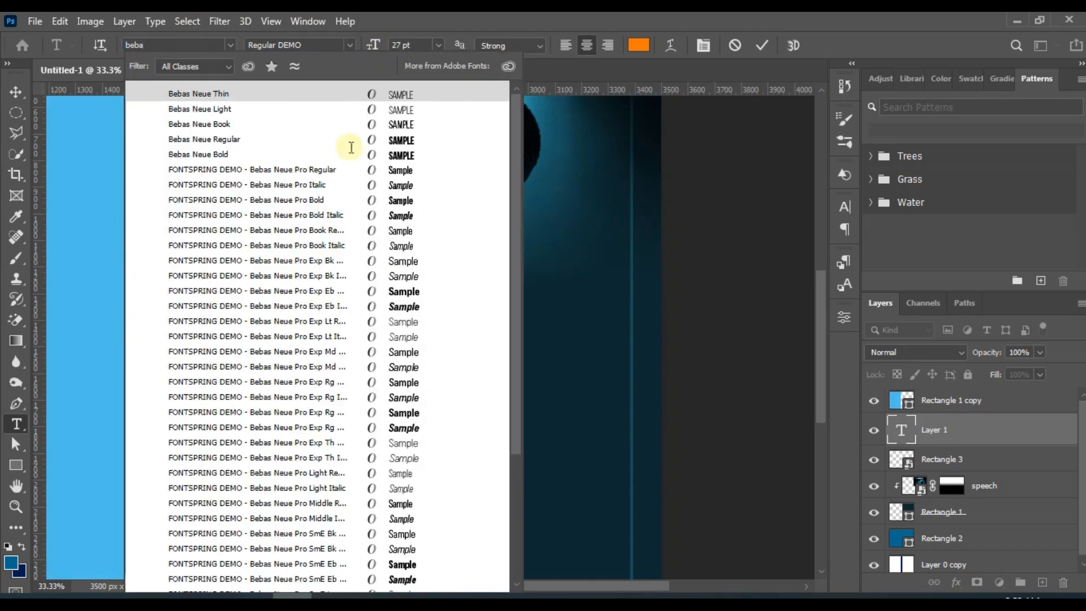
pyautogui.press('Escape')
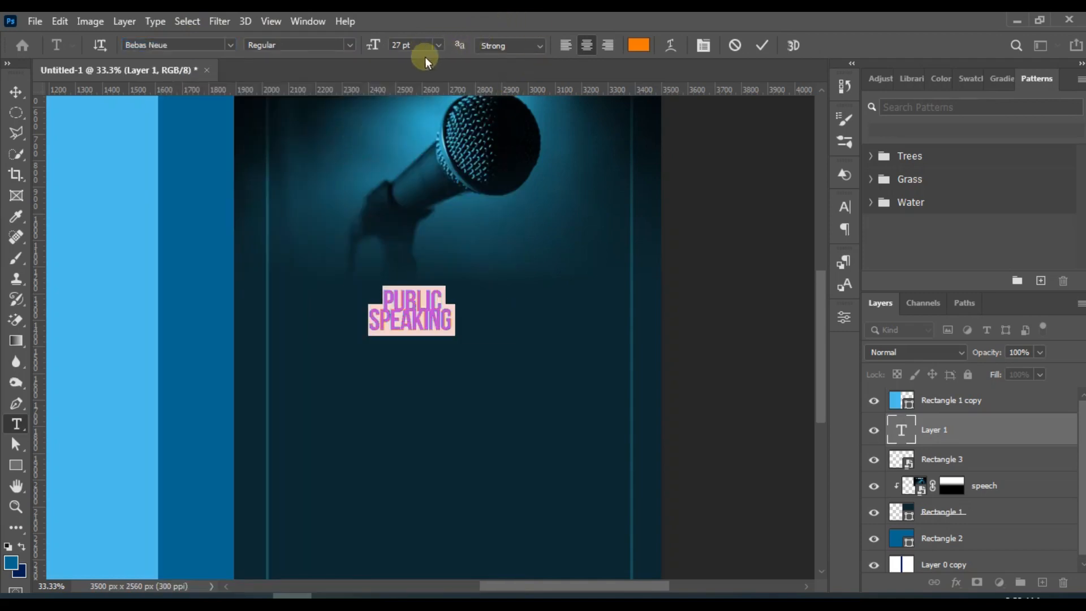
pyautogui.moveTo(373, 48); pyautogui.dragTo(421, 55)
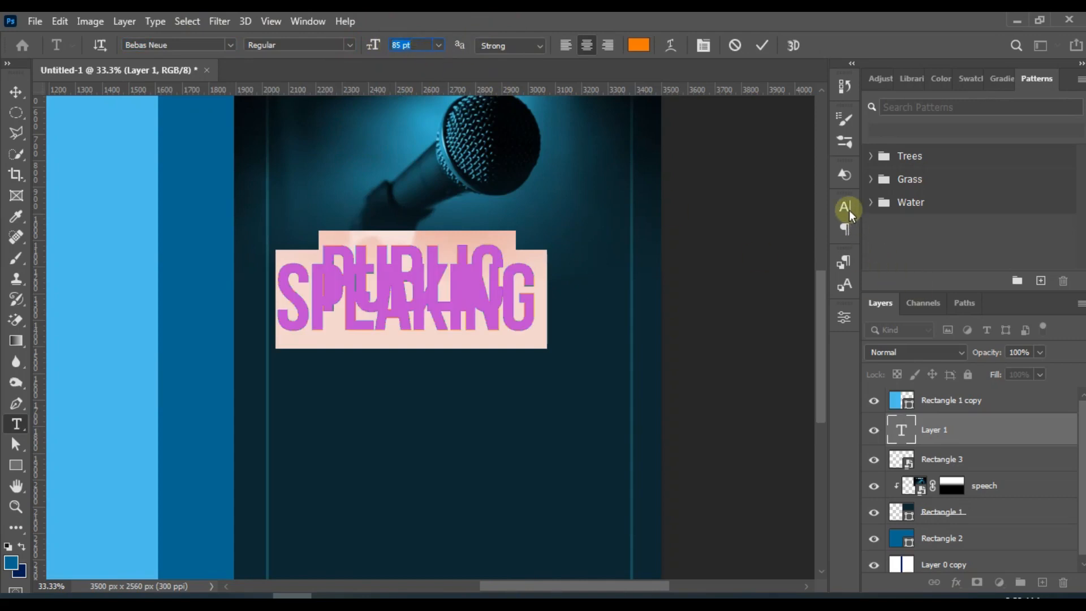
pyautogui.click(845, 208)
pyautogui.moveTo(756, 247); pyautogui.dragTo(799, 262)
# Change the title's text color to near-white #fffdfb.
pyautogui.click(637, 46)
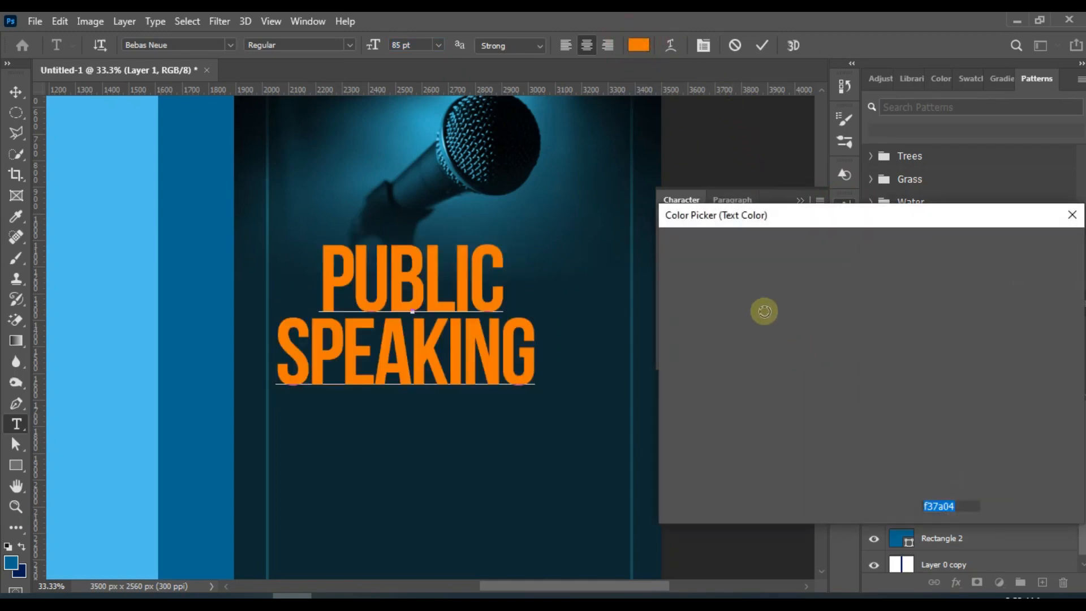
pyautogui.moveTo(734, 287); pyautogui.dragTo(671, 253)
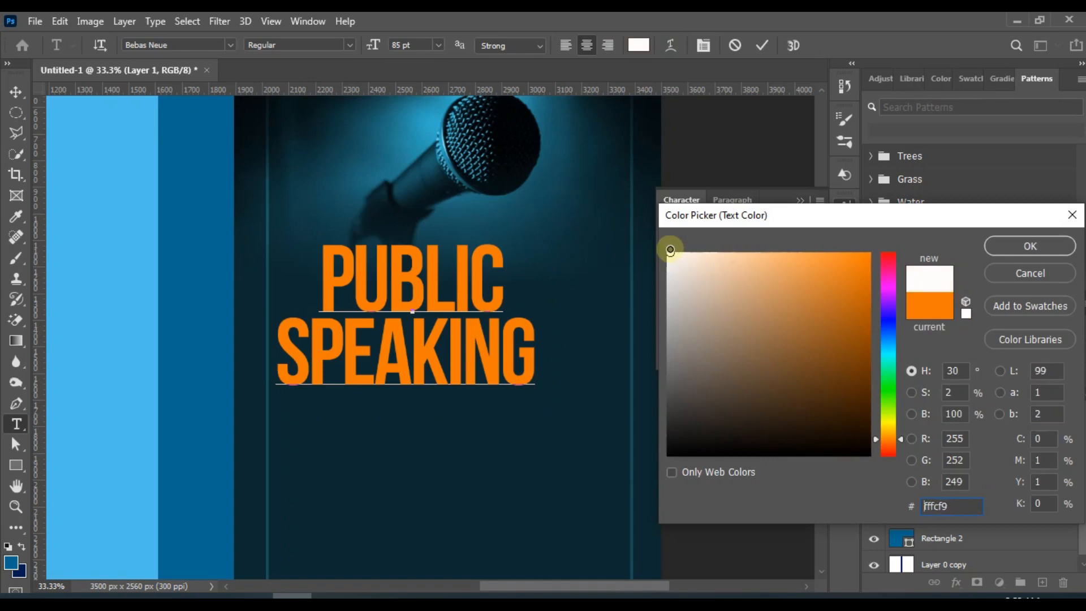
pyautogui.click(1010, 250)
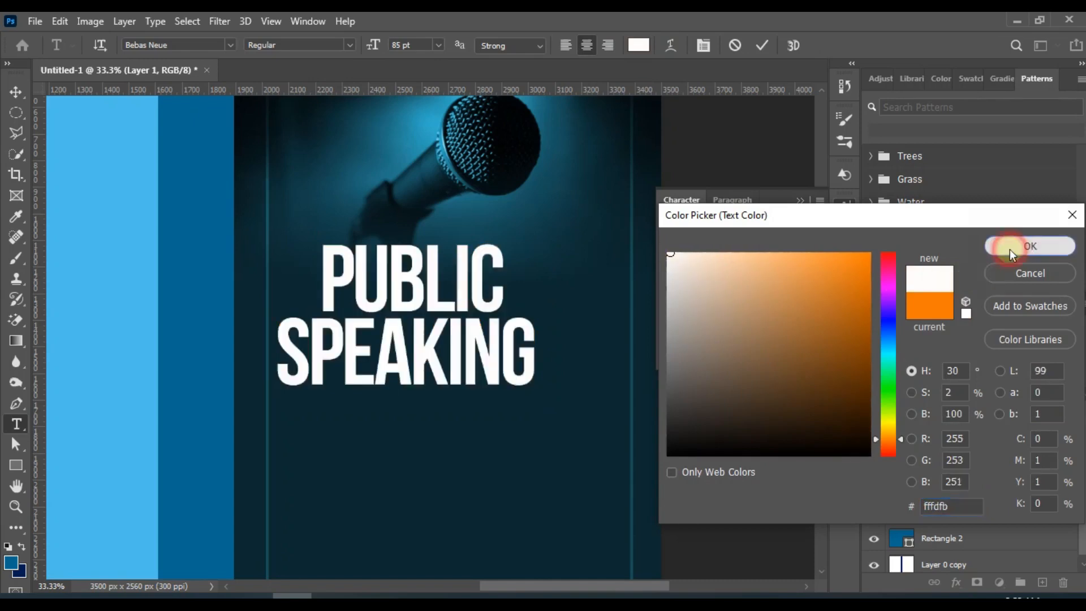
pyautogui.click(800, 202)
# Set the title's leading to 68 pt and commit the text edit.
pyautogui.moveTo(822, 305); pyautogui.dragTo(818, 321)
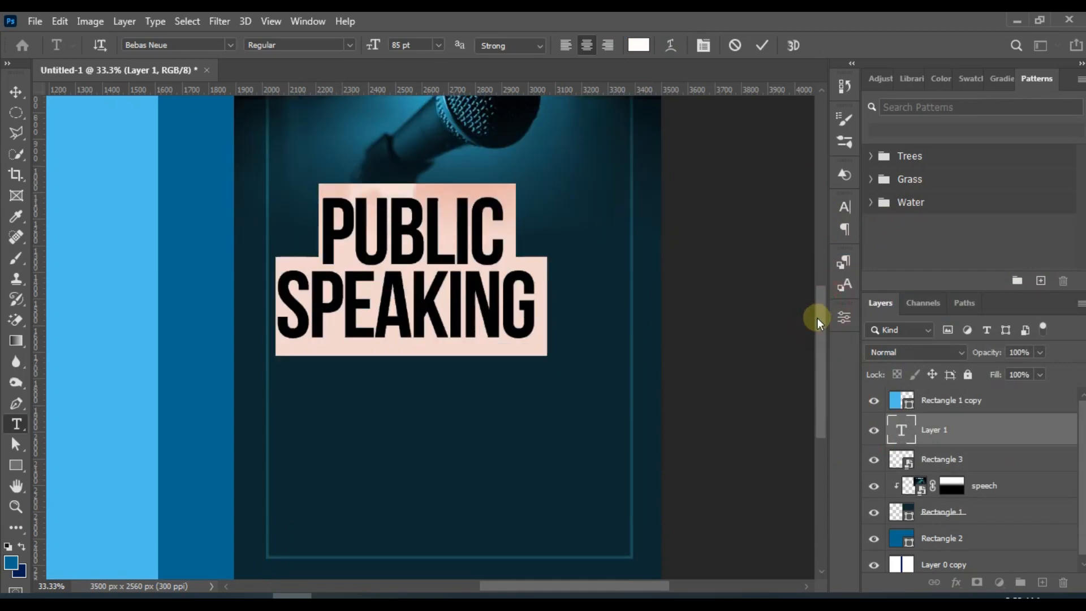
pyautogui.click(844, 207)
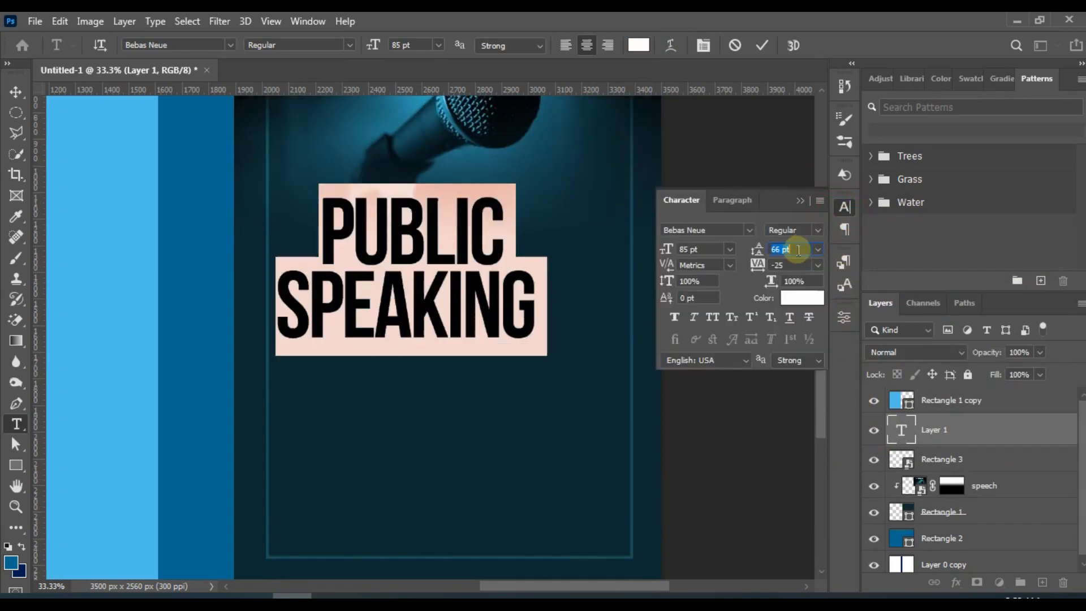
pyautogui.click(791, 249)
pyautogui.write('6')
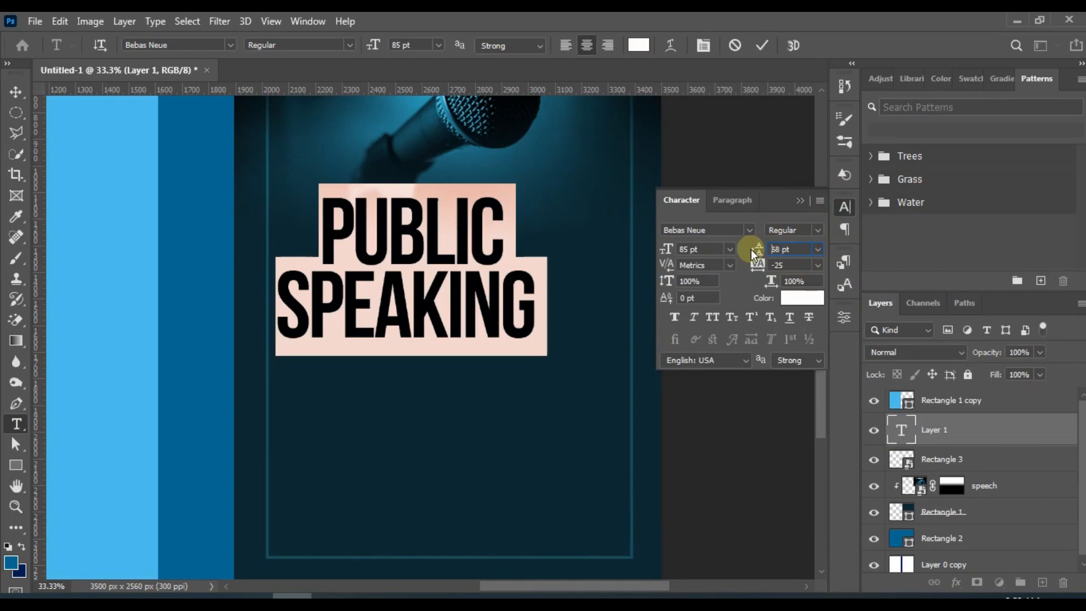
pyautogui.write('8')
pyautogui.press('Return')
pyautogui.hotkey('ctrl', 'Return')
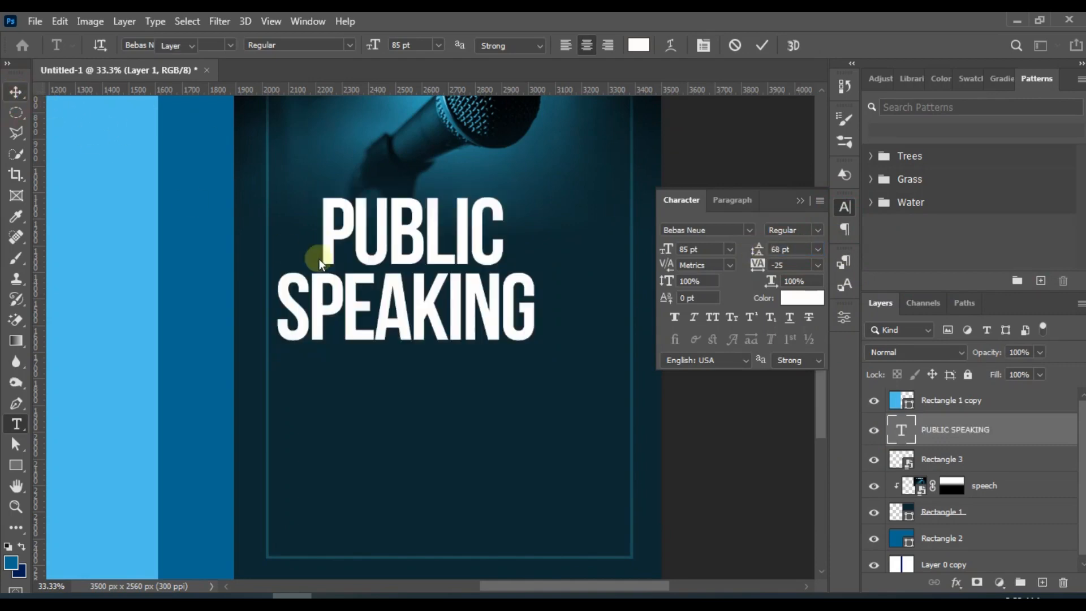
# Move the PUBLIC SPEAKING title right and slightly down to the middle of the front cover frame.
pyautogui.press('v')
pyautogui.click(800, 201)
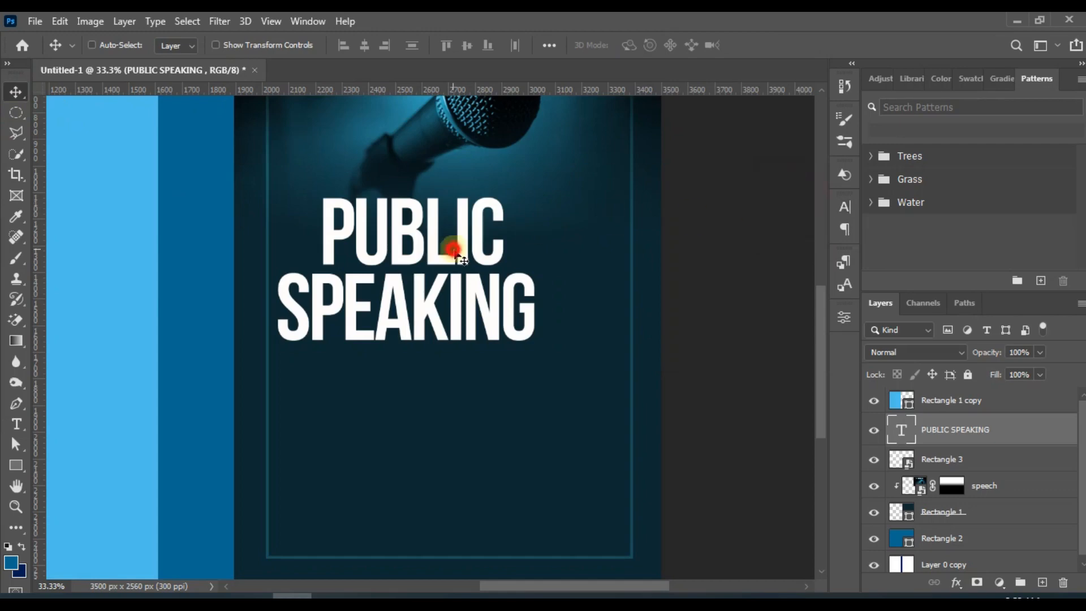
pyautogui.moveTo(463, 258); pyautogui.dragTo(507, 286)
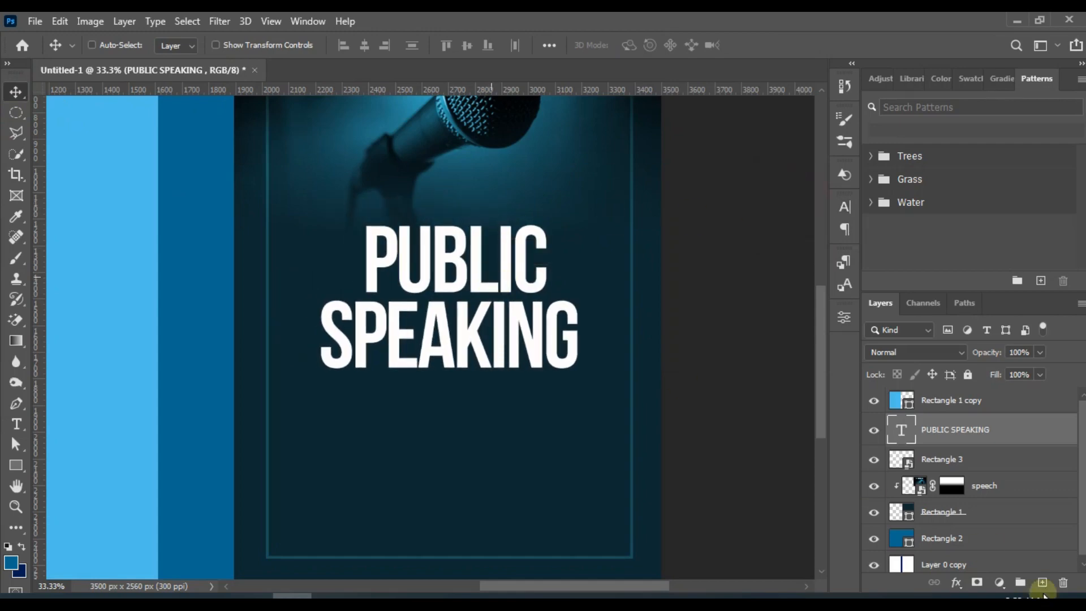
# Center the PUBLIC SPEAKING title horizontally on the front cover's dark rectangle and clear the selection.
pyautogui.keyDown('ctrl'); pyautogui.click(908, 516); pyautogui.keyUp('ctrl')
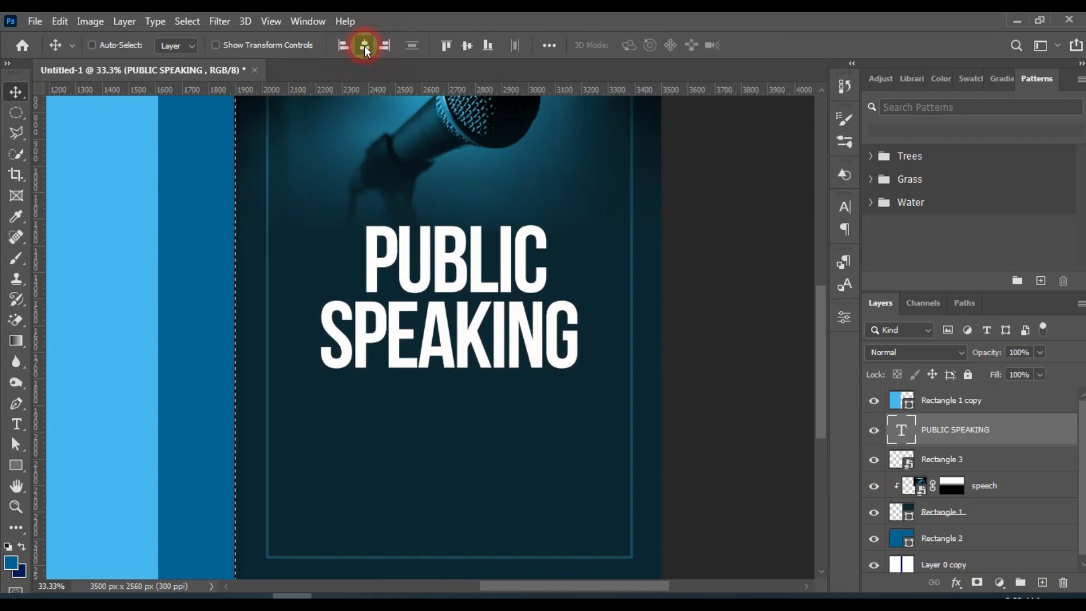
pyautogui.hotkey('ctrl', 'd')
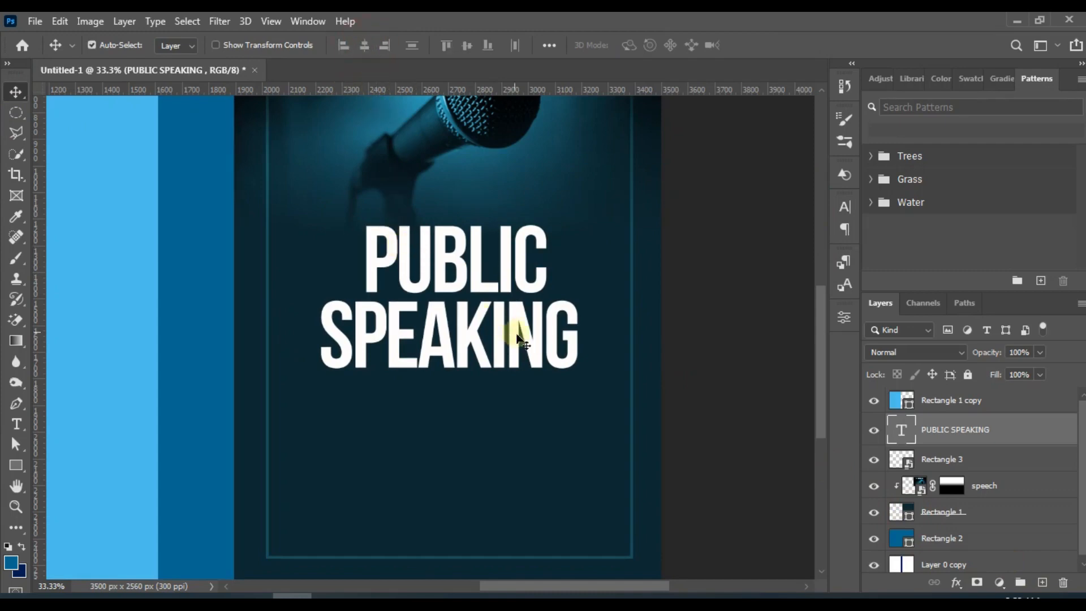
# Add a text layer reading "Without" below the PUBLIC SPEAKING title and set its size to 56 pt.
pyautogui.click(29, 430)
pyautogui.click(376, 430)
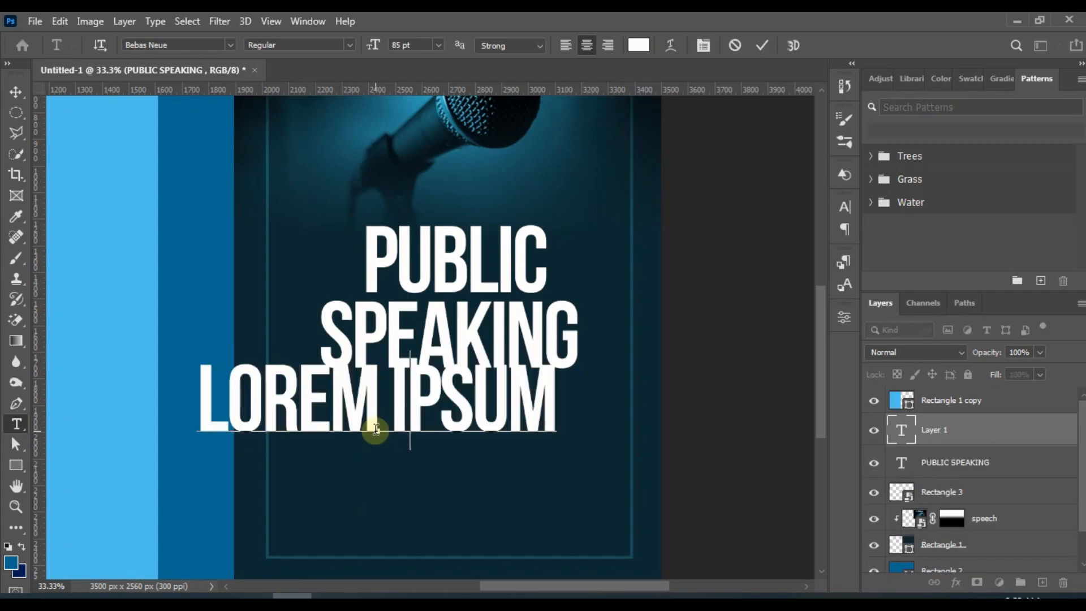
pyautogui.write('WITHOUT')
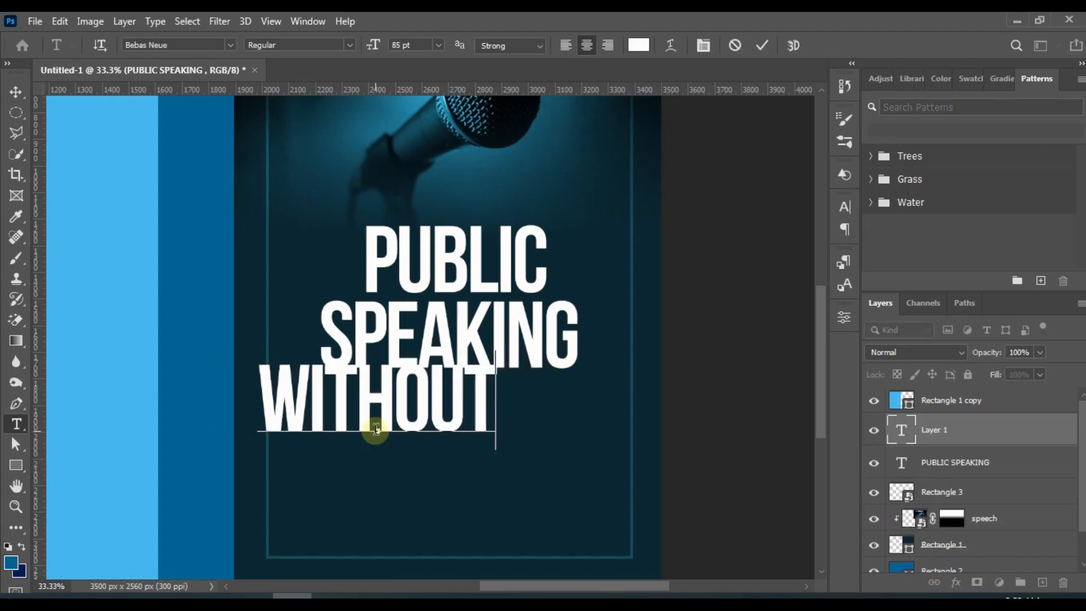
pyautogui.hotkey('ctrl', 'a')
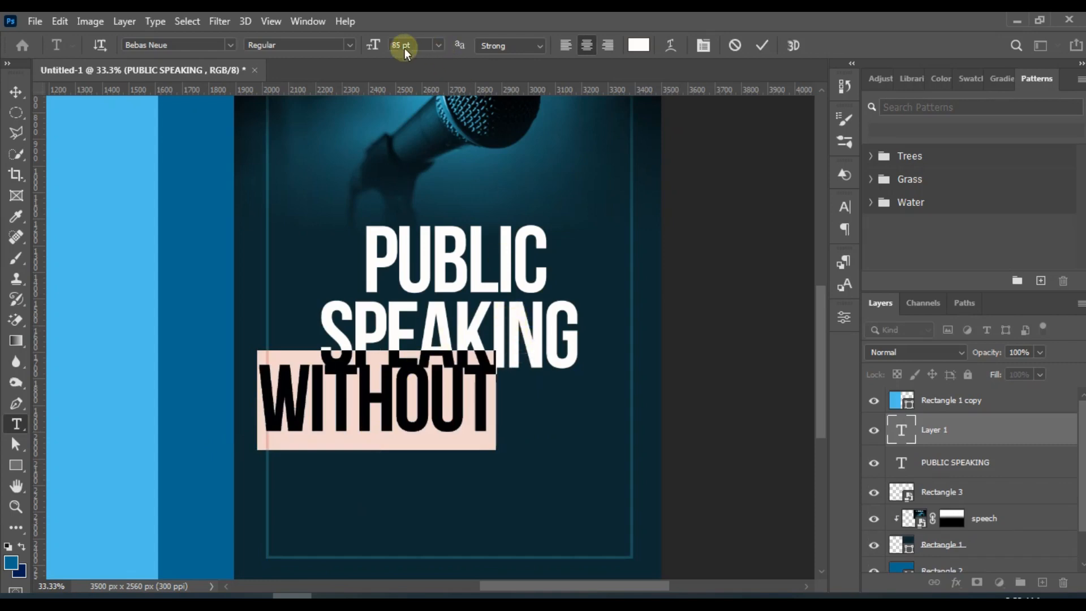
pyautogui.click(846, 208)
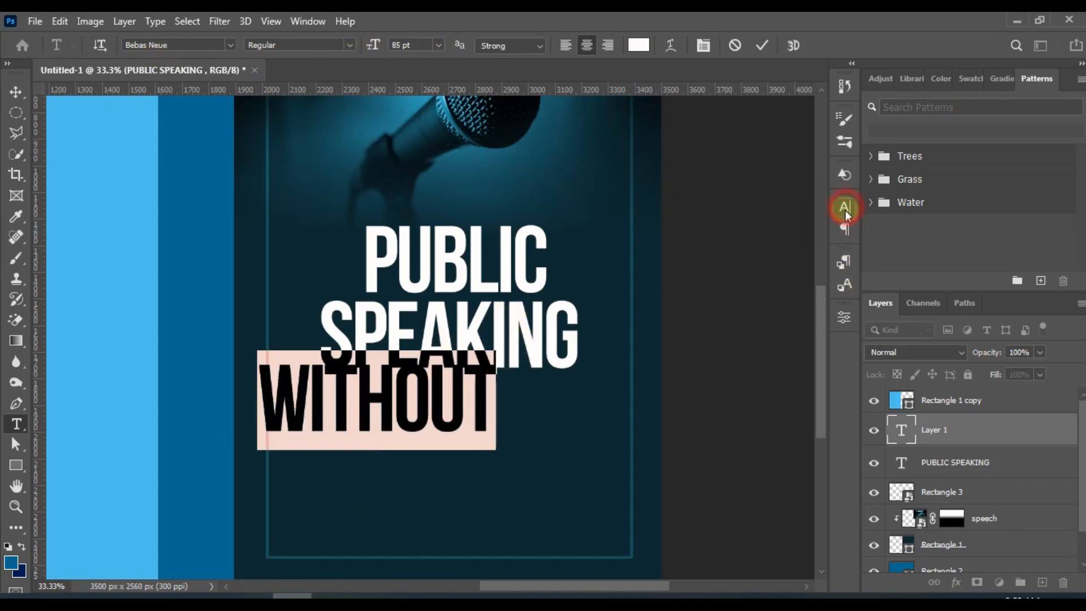
pyautogui.moveTo(667, 249); pyautogui.dragTo(649, 247)
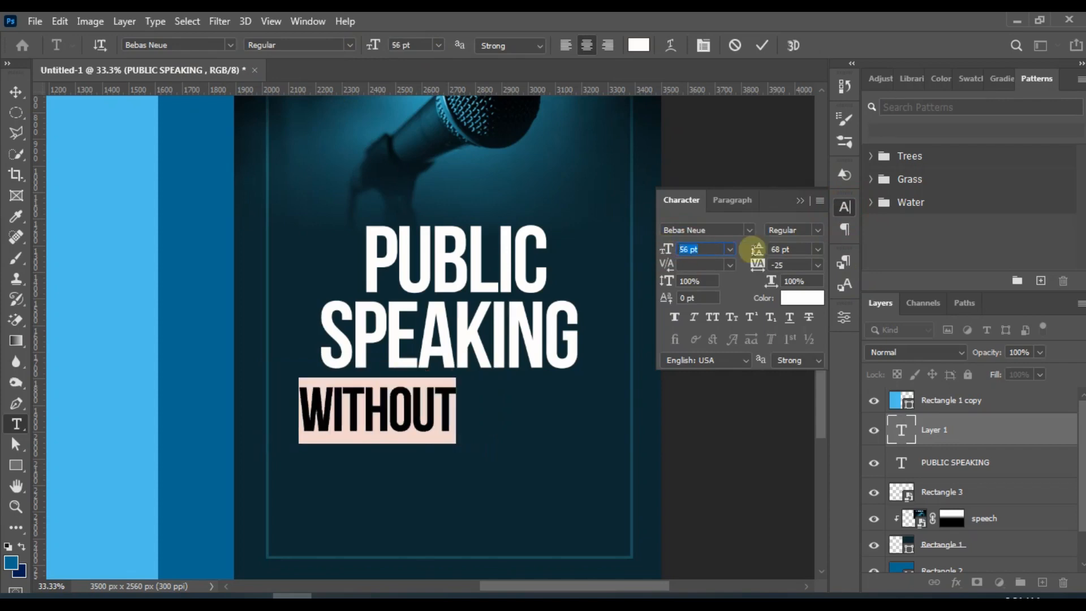
pyautogui.click(801, 201)
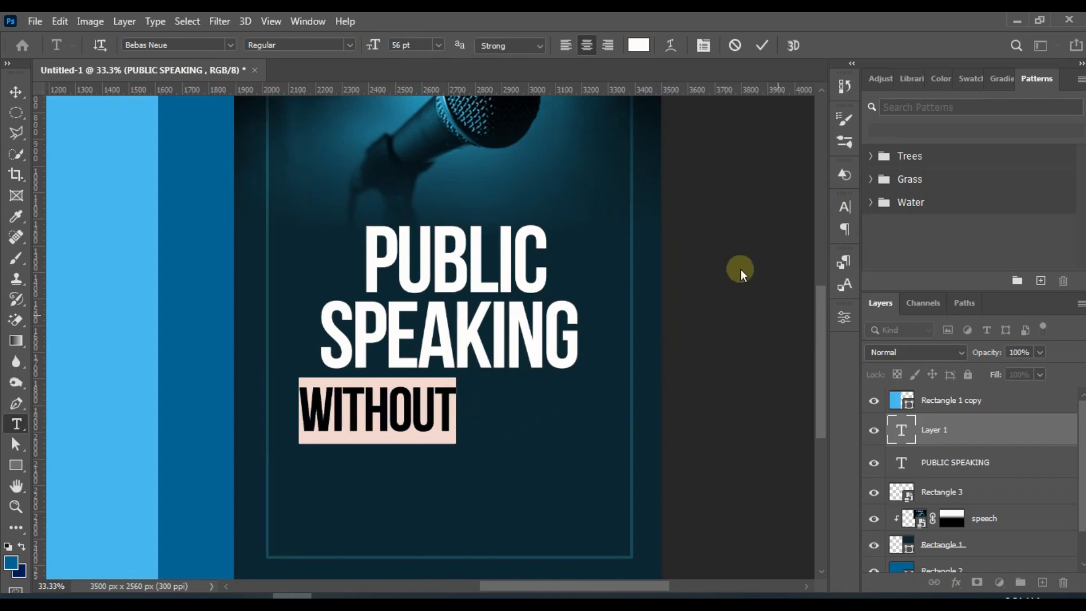
# Change the font of the "Without" text to Visual Hollow Script Regular.
pyautogui.click(177, 47)
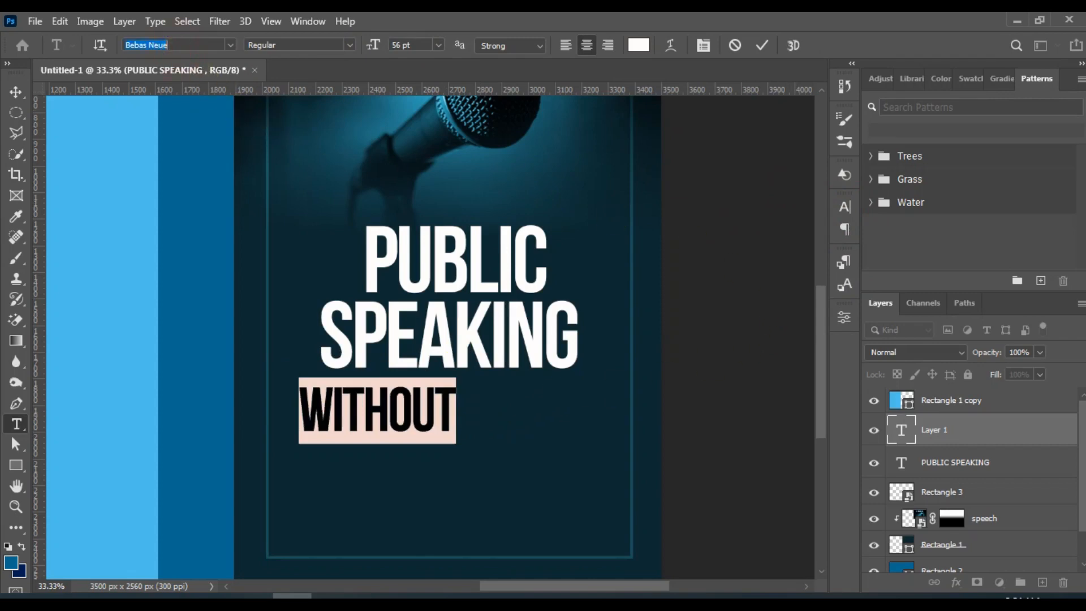
pyautogui.write('v')
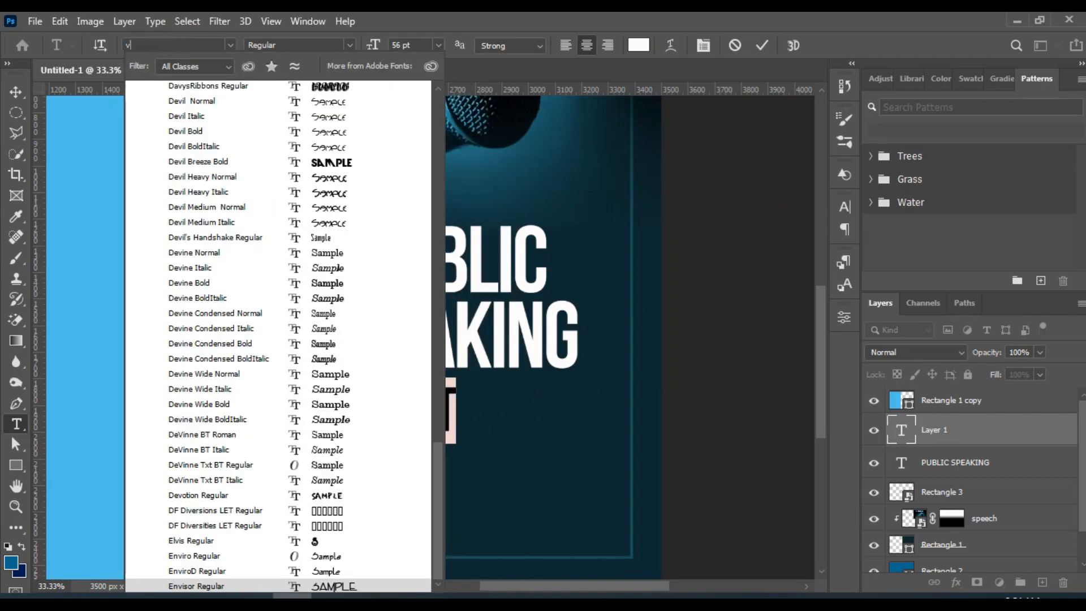
pyautogui.write('isual Hollow Script')
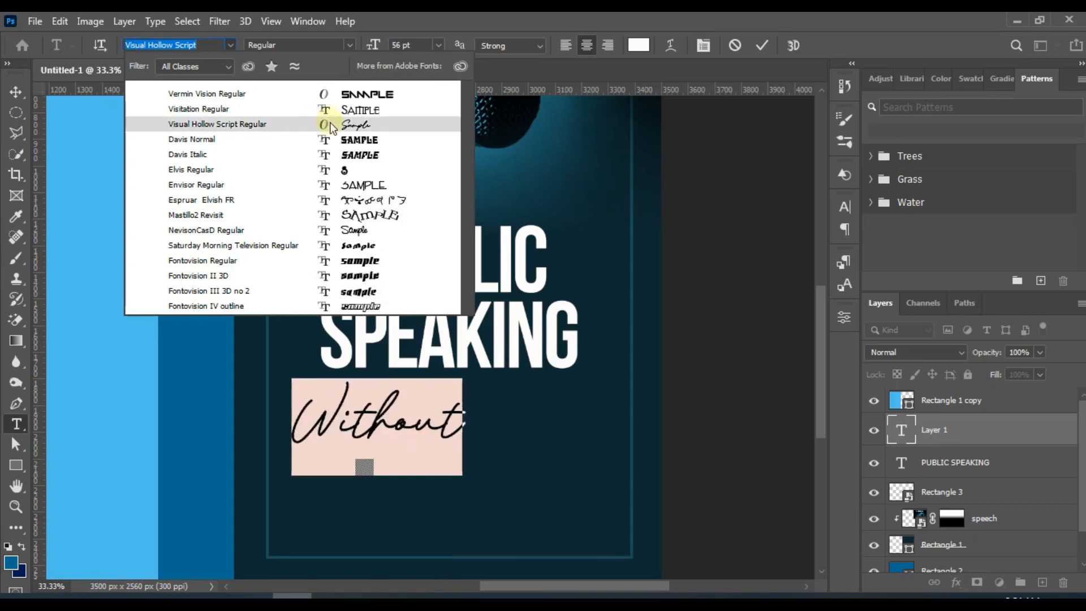
pyautogui.click(330, 122)
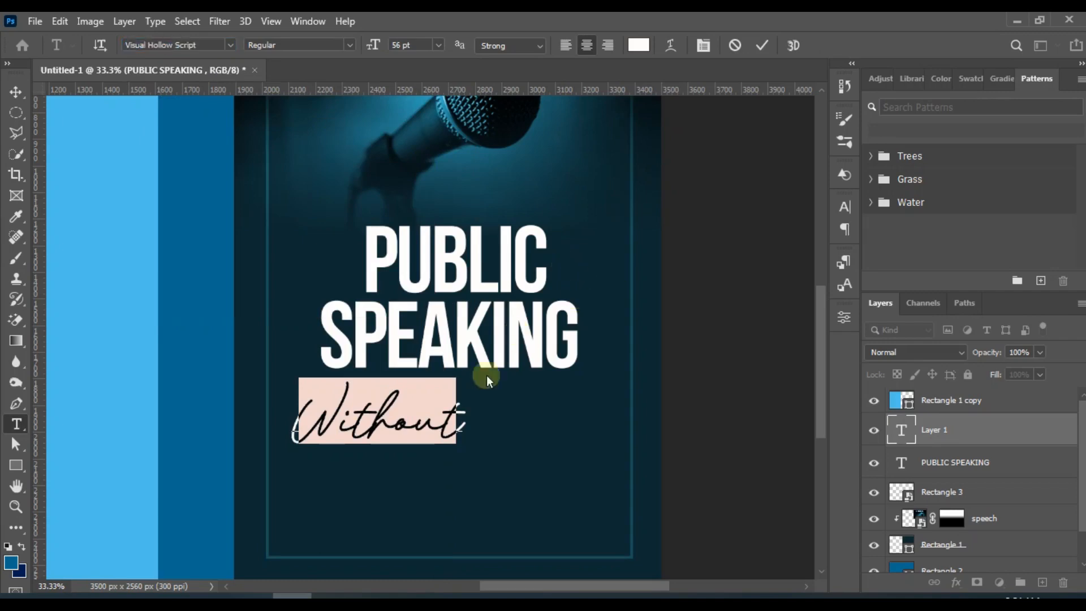
# Set the "Without" text's tracking to -5 and its size to 35 pt, and commit the text edit.
pyautogui.click(845, 206)
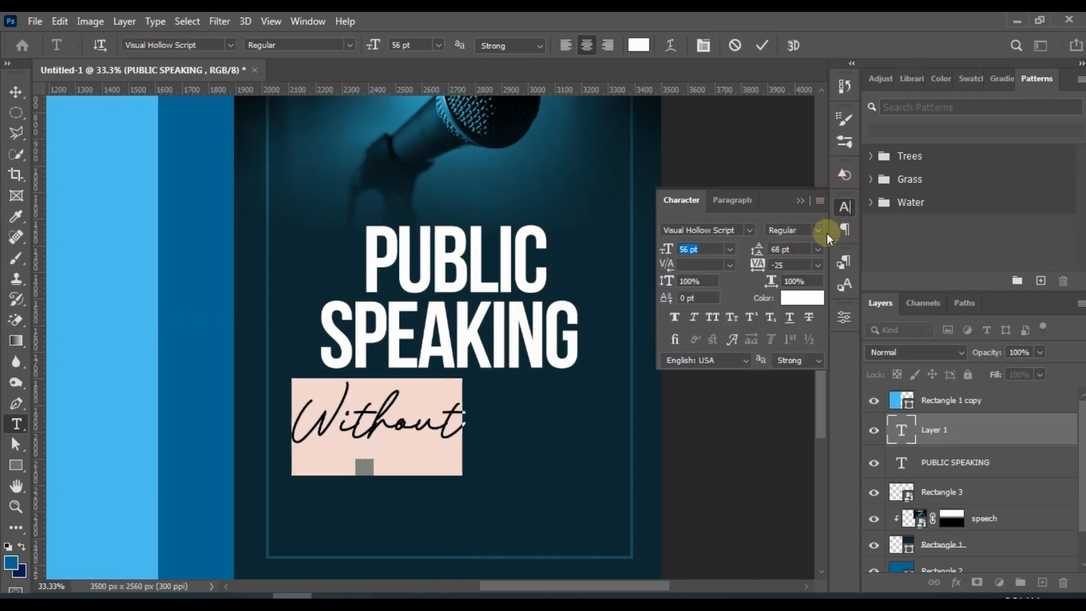
pyautogui.click(817, 265)
pyautogui.click(810, 339)
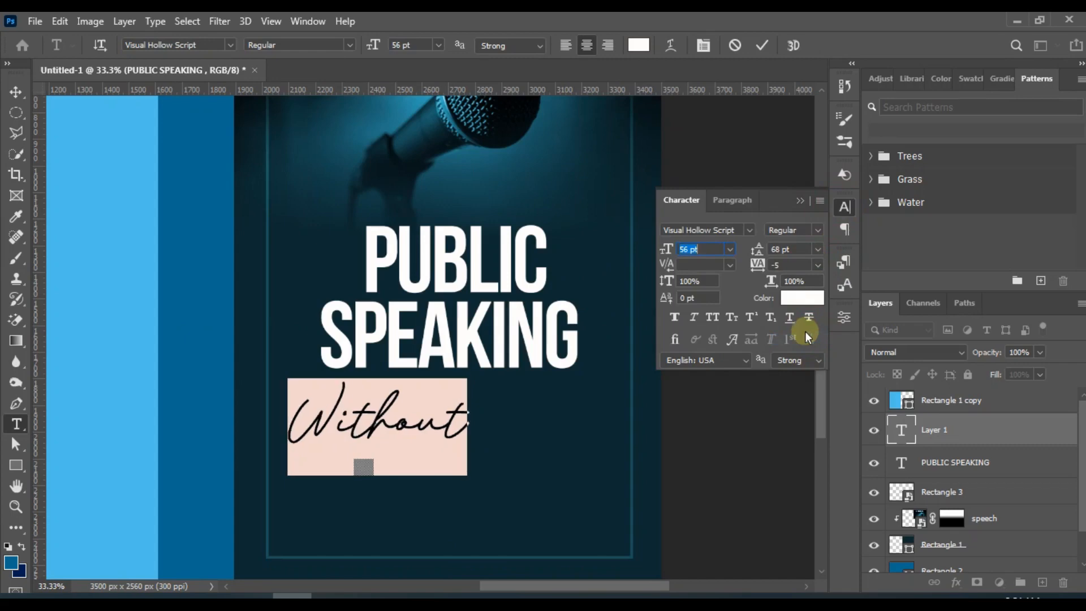
pyautogui.moveTo(384, 43); pyautogui.dragTo(359, 47)
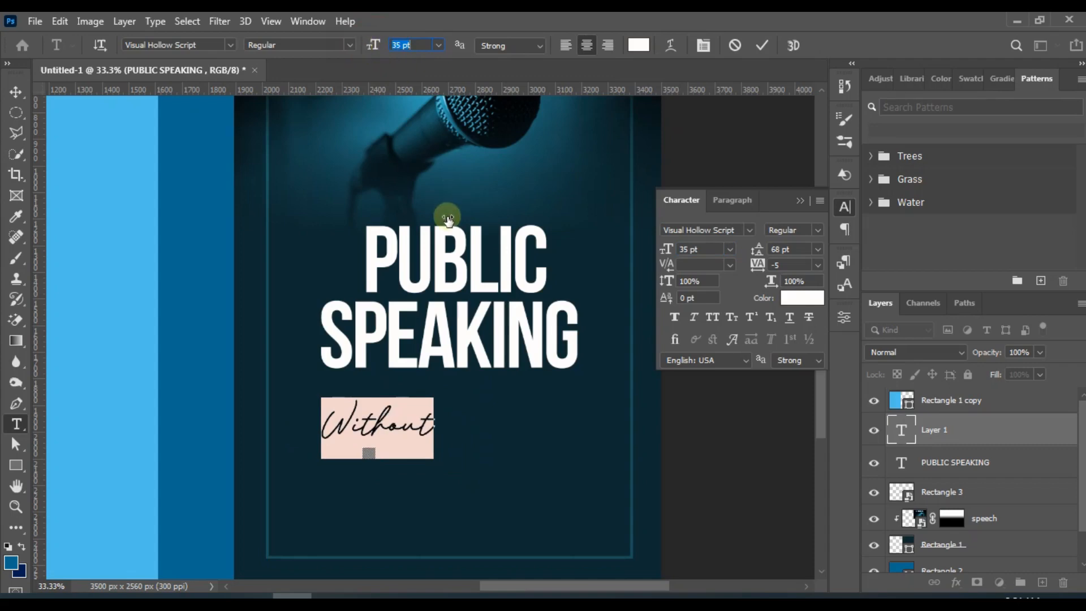
pyautogui.press('ctrl')
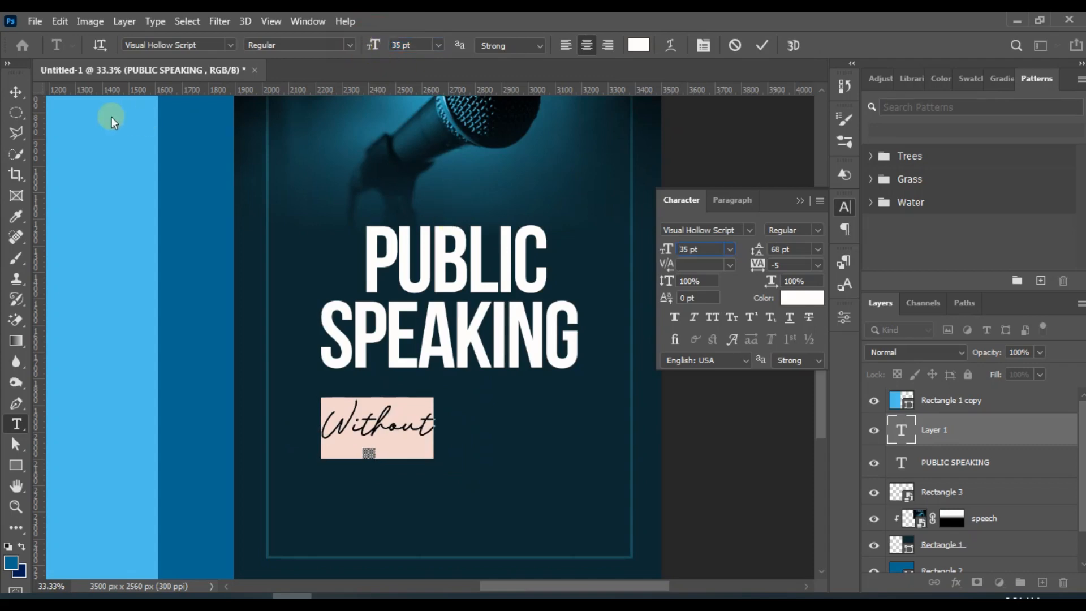
pyautogui.click(16, 91)
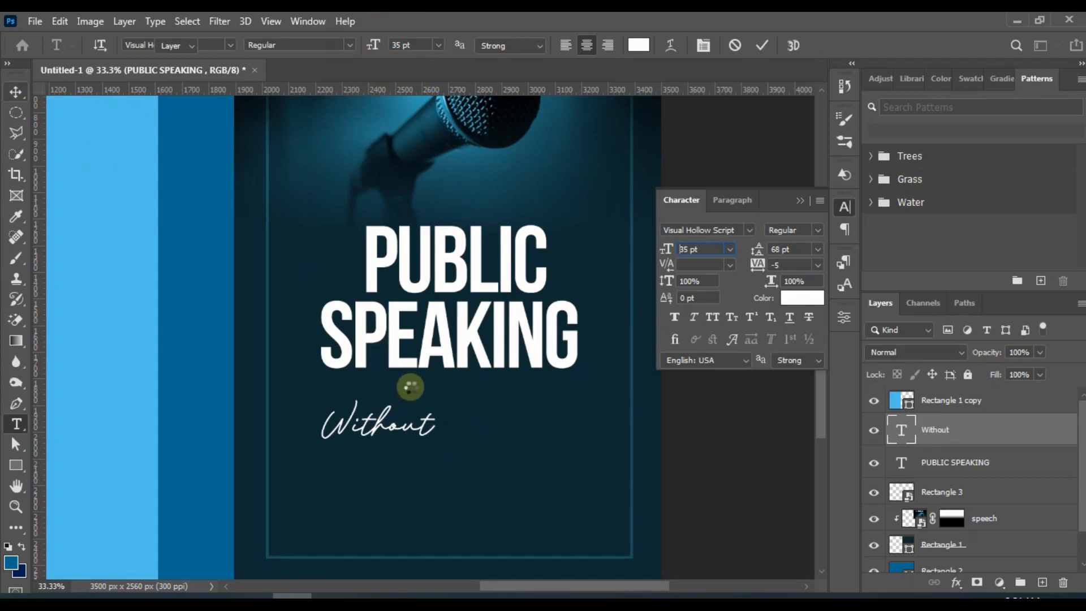
pyautogui.press('v')
pyautogui.click(800, 201)
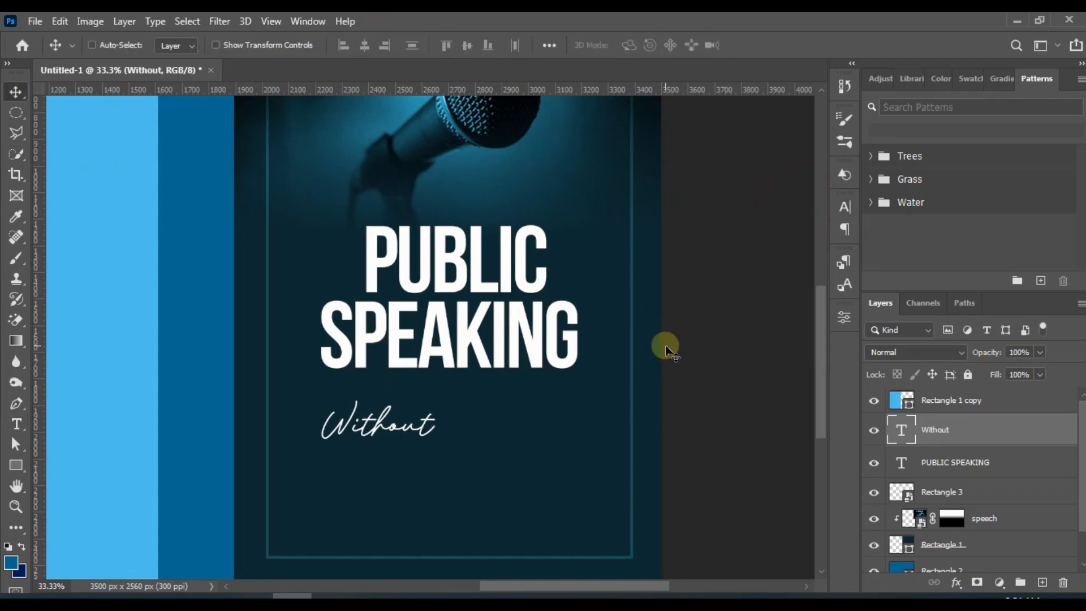
# Change the "Without" text's color to light blue #50cff1, starting from a sample of the stage lights.
pyautogui.hotkey('ctrl', '-')
pyautogui.scroll(3, 651, 374)
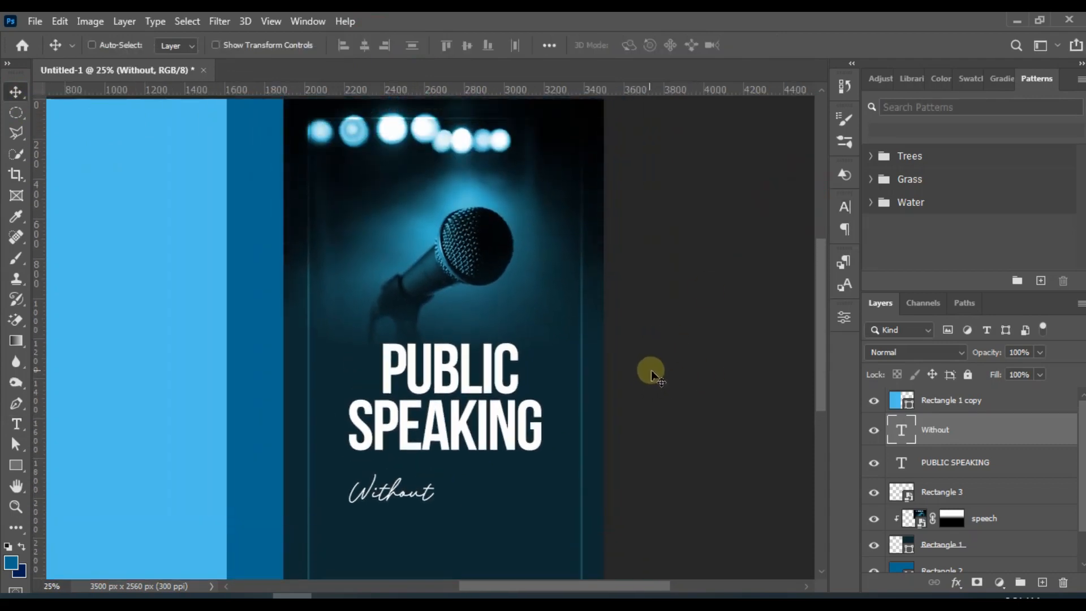
pyautogui.click(16, 424)
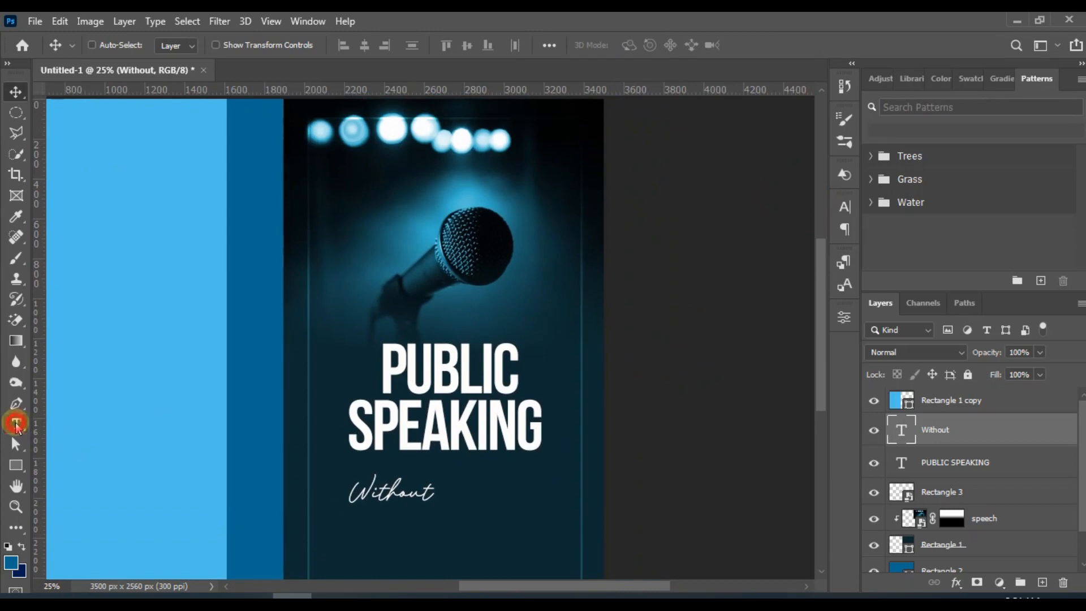
pyautogui.click(380, 497)
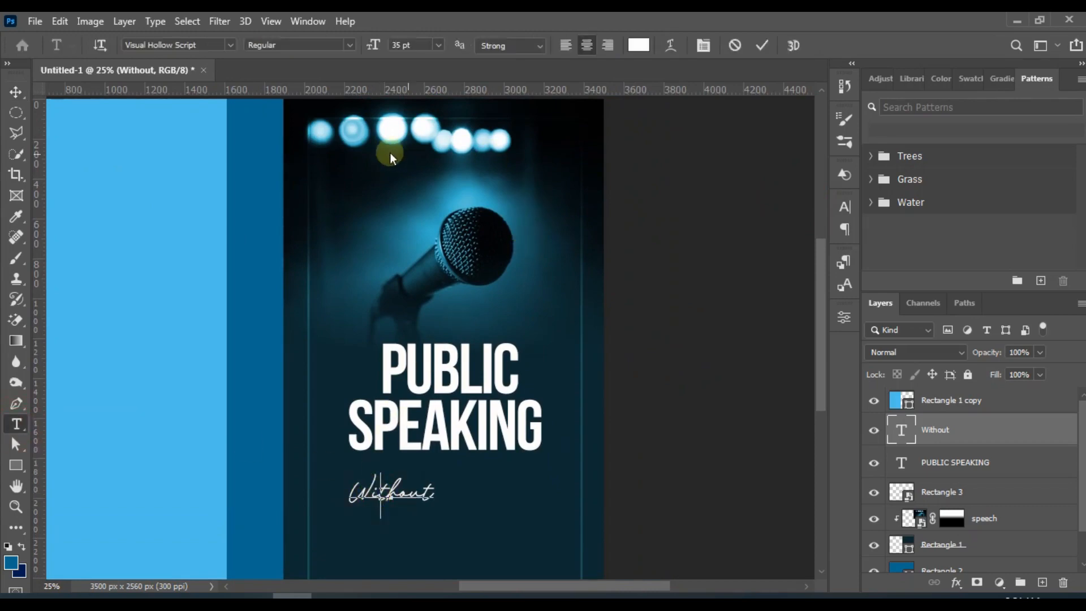
pyautogui.hotkey('ctrl', 'a')
pyautogui.click(637, 46)
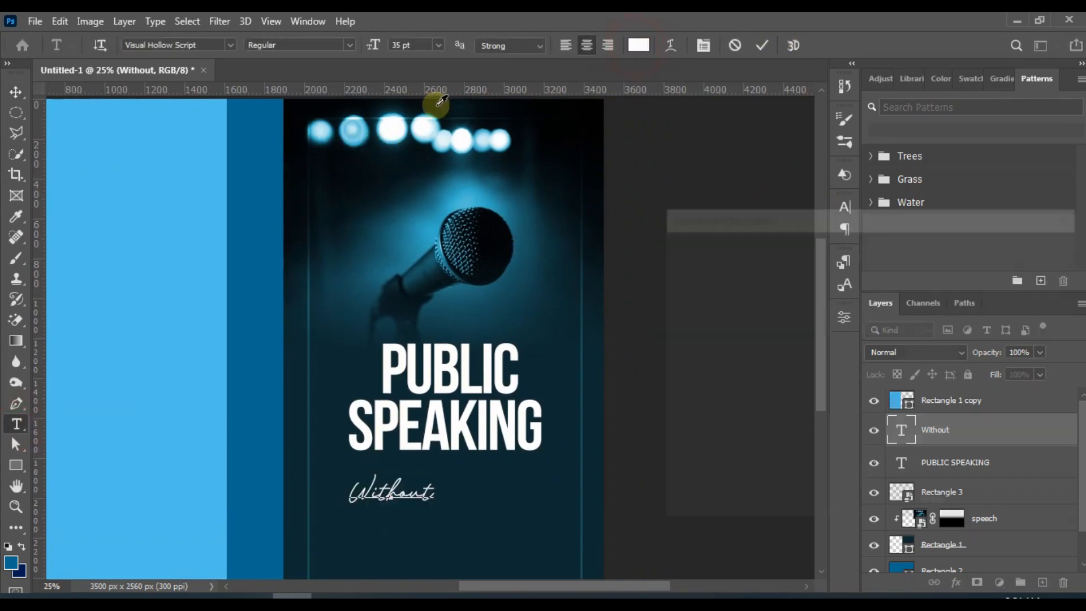
pyautogui.click(354, 133)
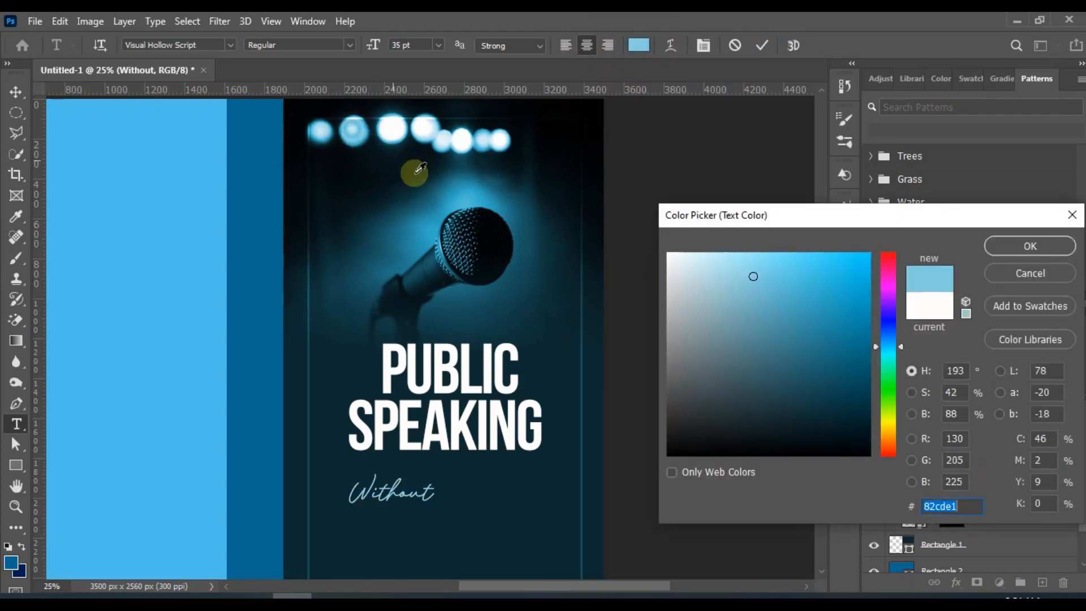
pyautogui.click(800, 253)
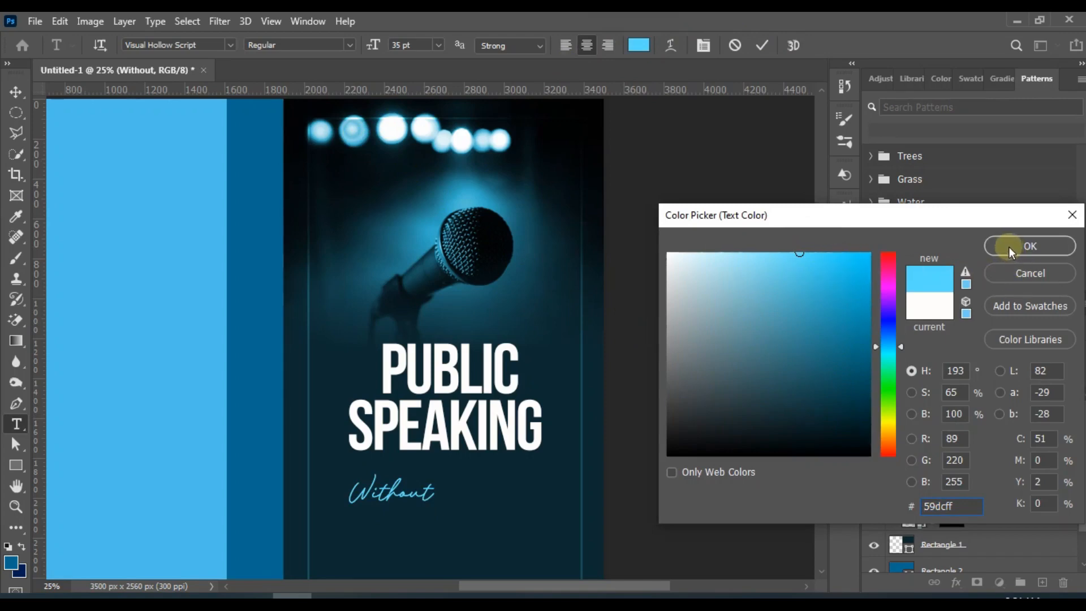
pyautogui.click(803, 263)
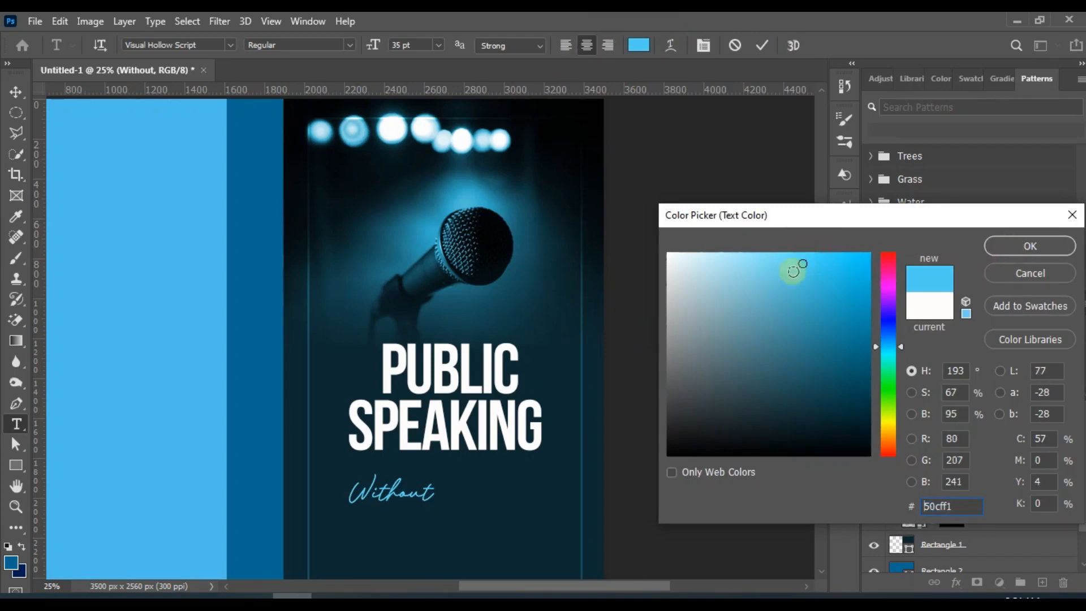
pyautogui.moveTo(981, 507); pyautogui.dragTo(895, 500)
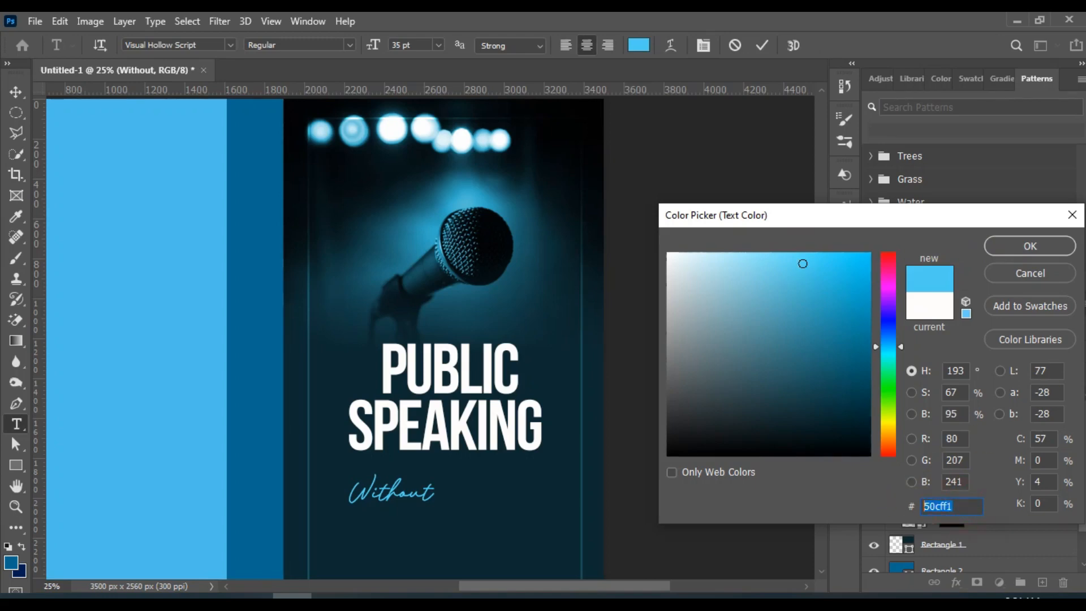
pyautogui.click(1022, 247)
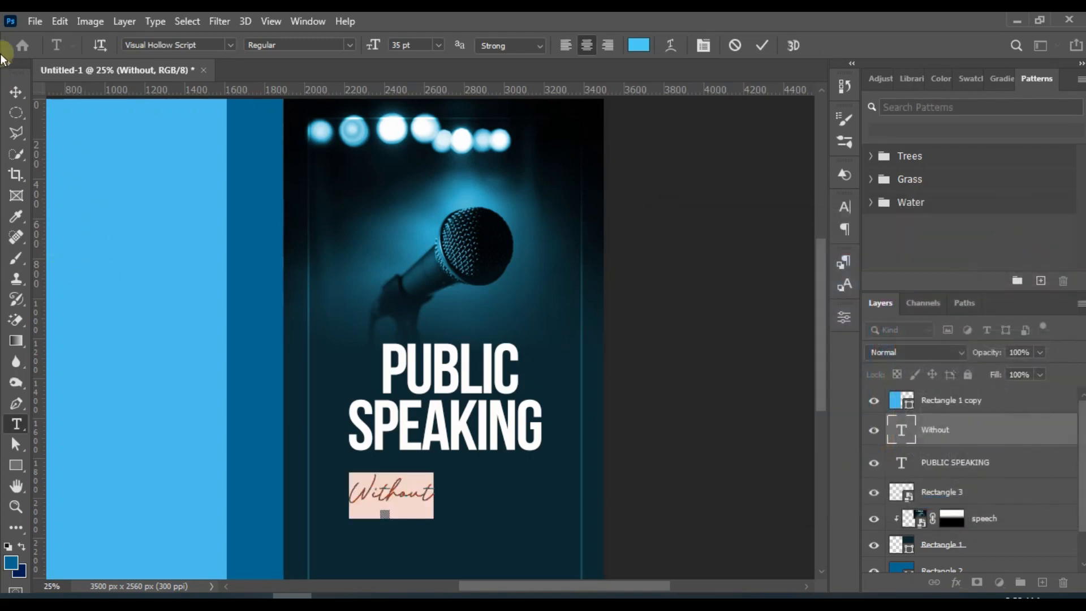
# Move the "Without" text right and slightly up so it sits centered directly beneath SPEAKING.
pyautogui.click(19, 89)
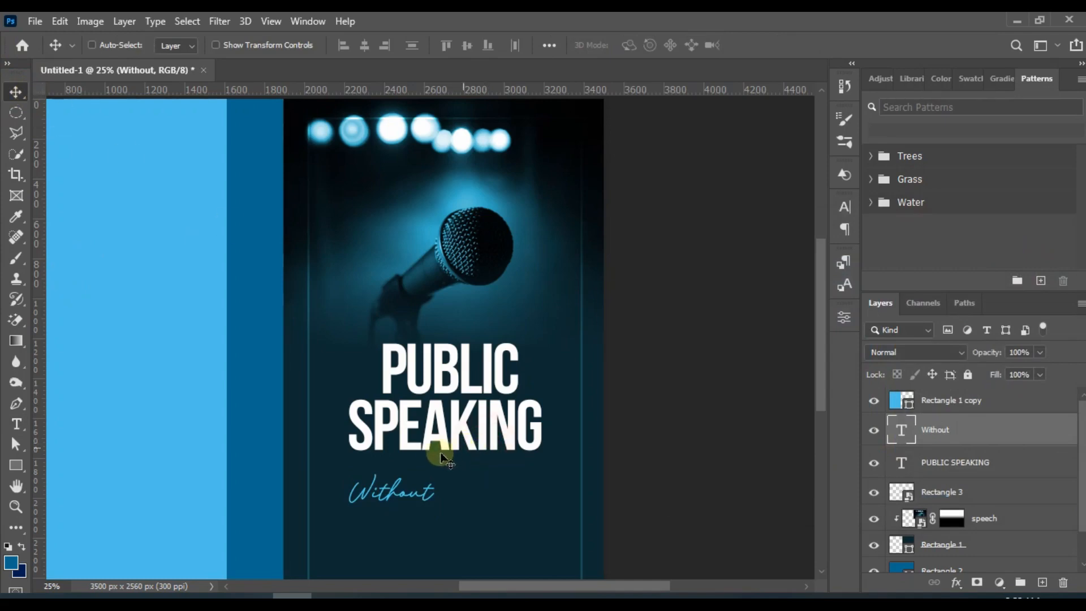
pyautogui.moveTo(439, 453); pyautogui.dragTo(484, 444)
# Change the font of the "Without" text to Autography Regular and commit the text edit.
pyautogui.click(16, 424)
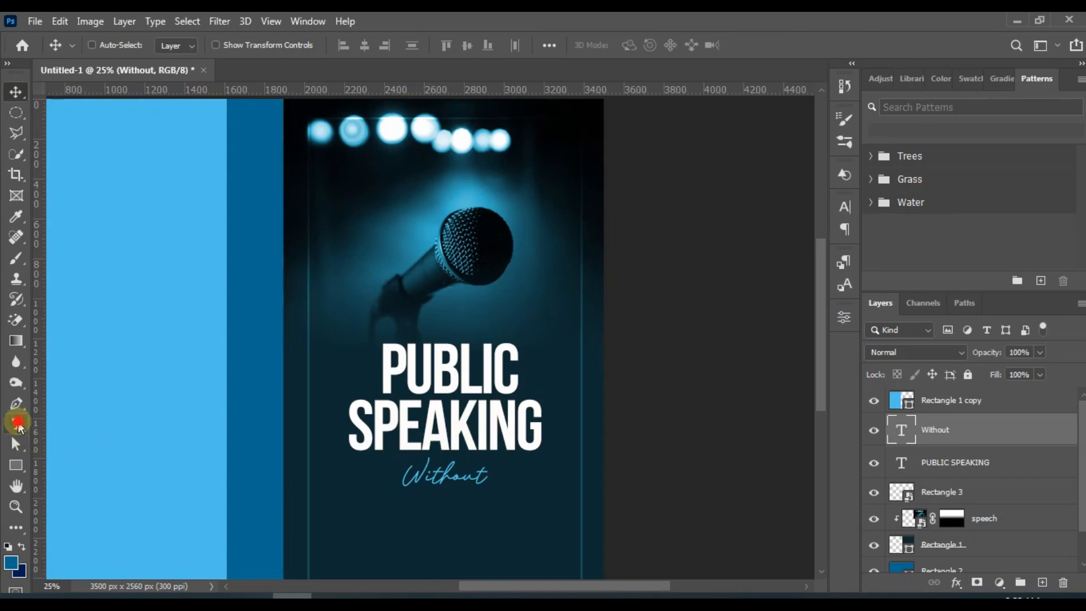
pyautogui.click(440, 469)
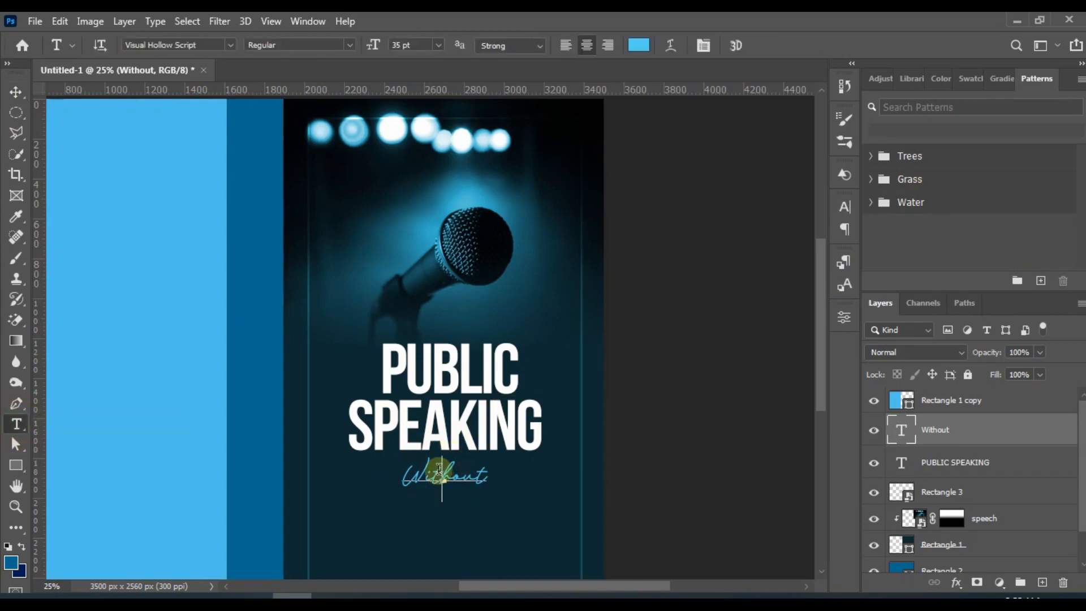
pyautogui.hotkey('ctrl', 'a')
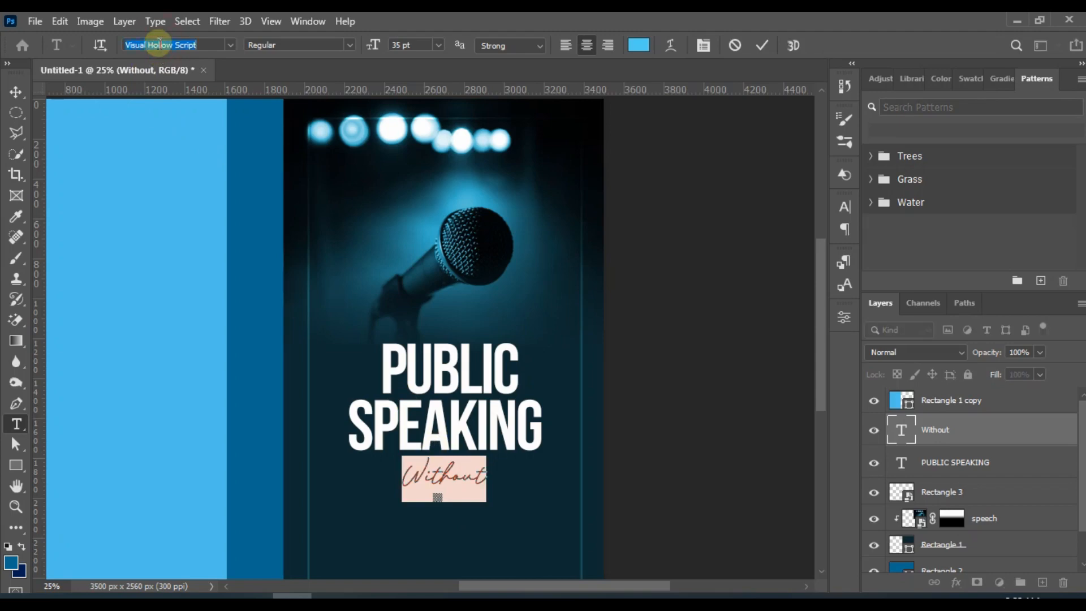
pyautogui.write('autog')
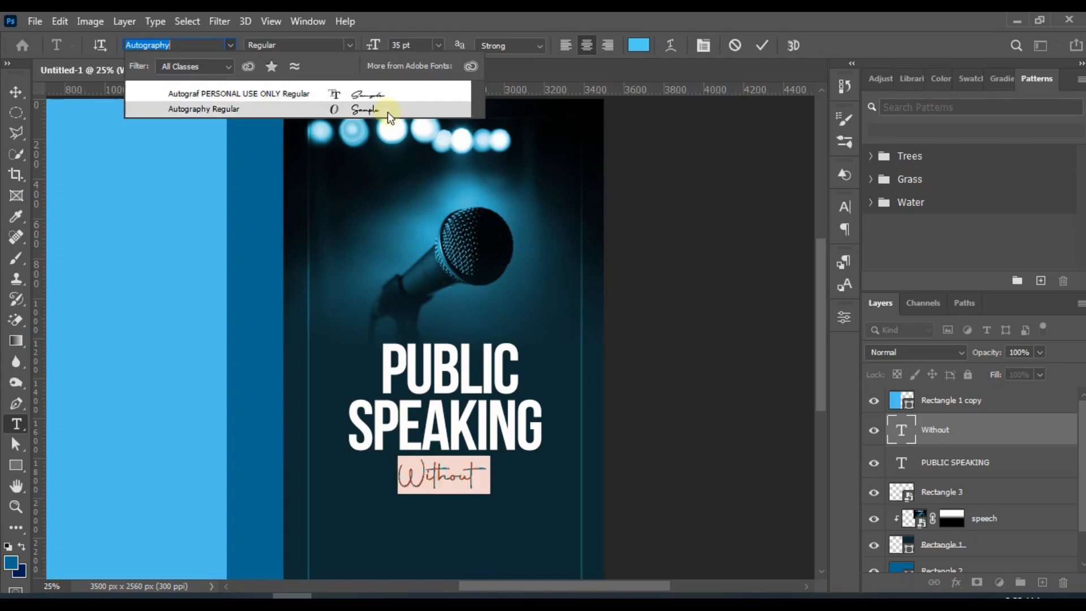
pyautogui.click(388, 112)
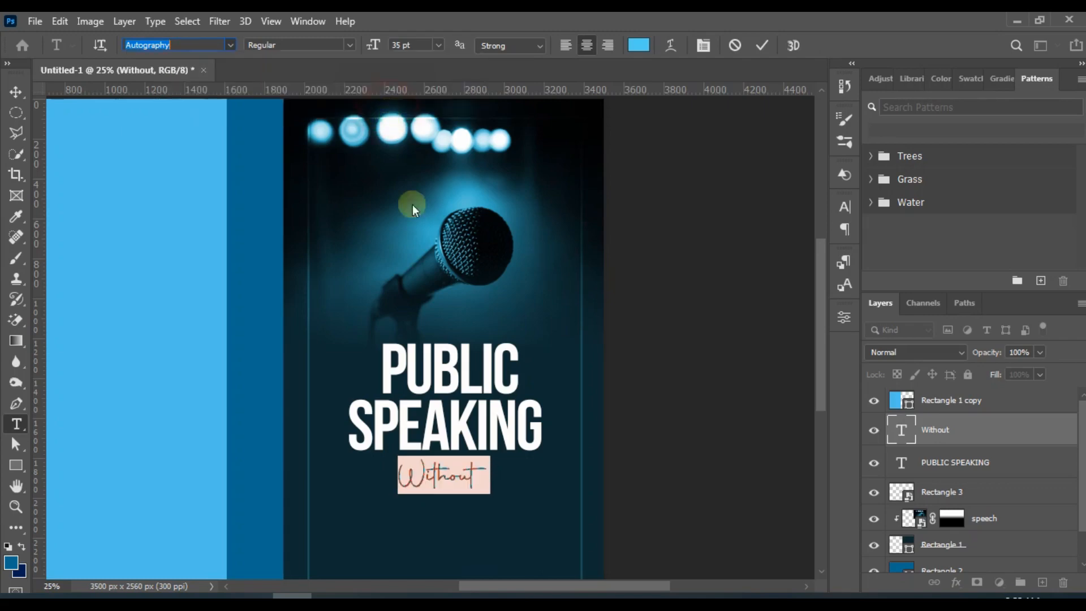
pyautogui.click(459, 479)
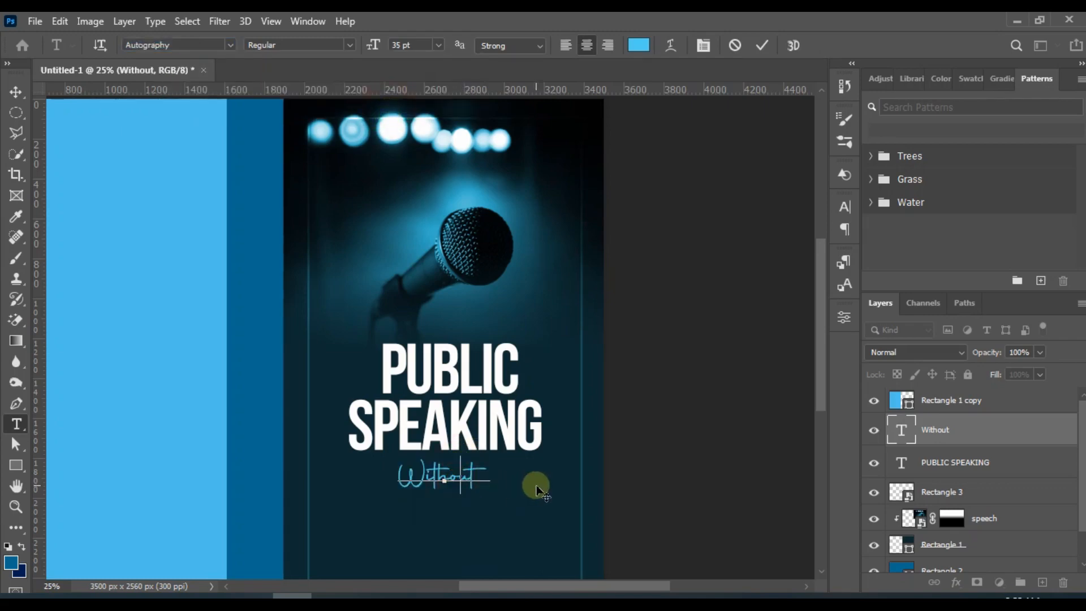
pyautogui.click(16, 92)
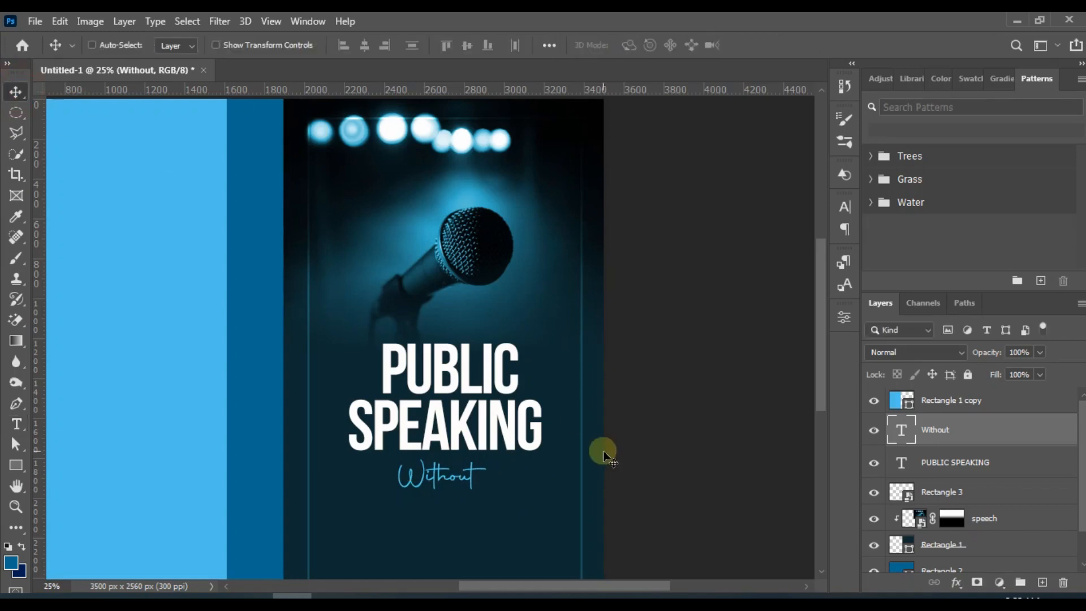
# Change the font of the "Without" text to Autograf PERSONAL USE ONLY Regular.
pyautogui.click(458, 475)
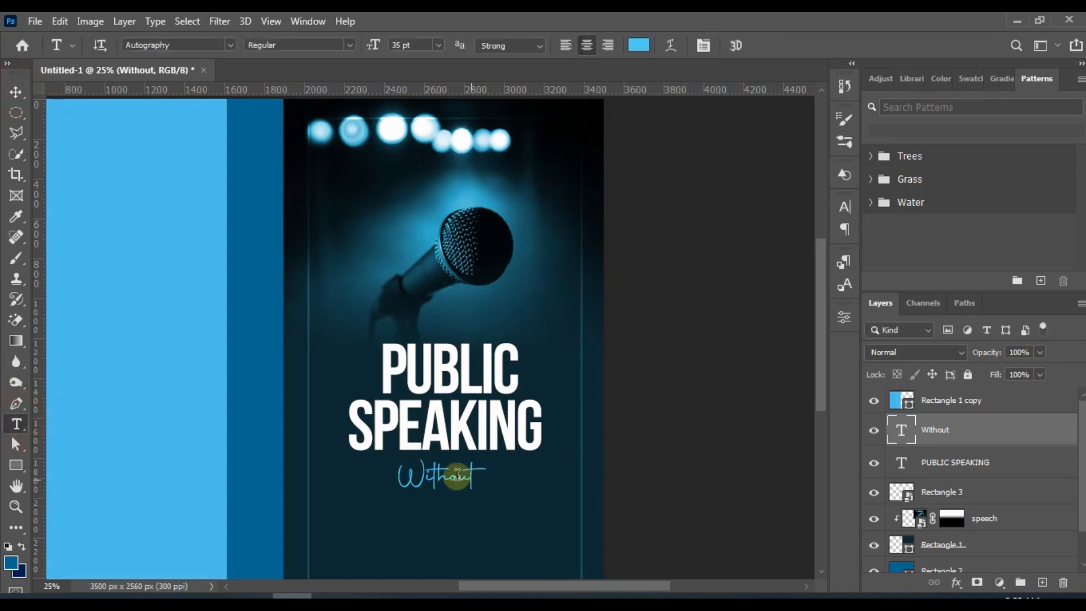
pyautogui.hotkey('ctrl', 'a')
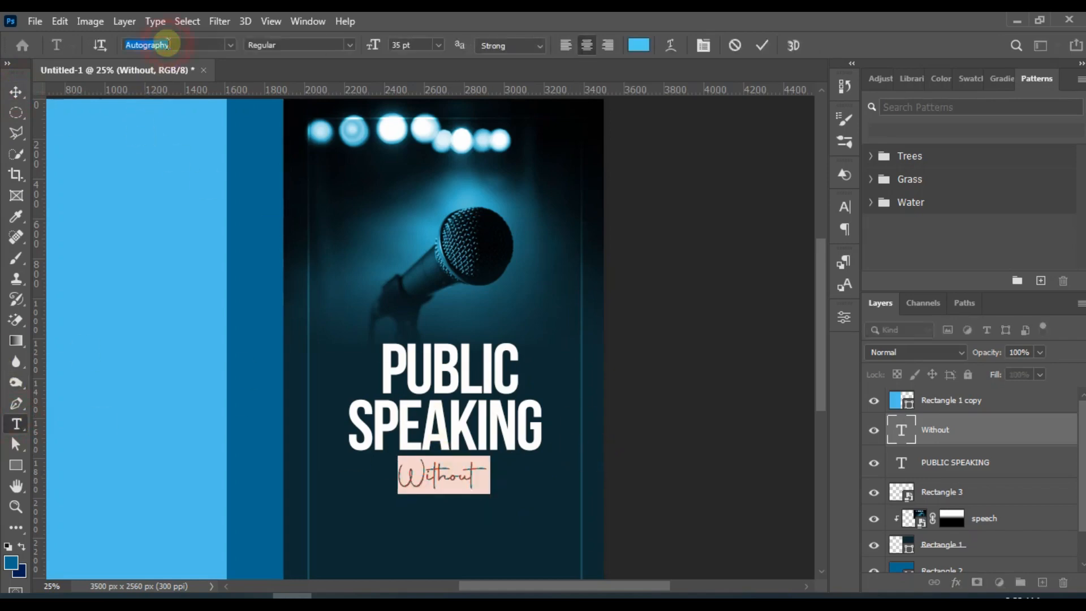
pyautogui.write('Auto')
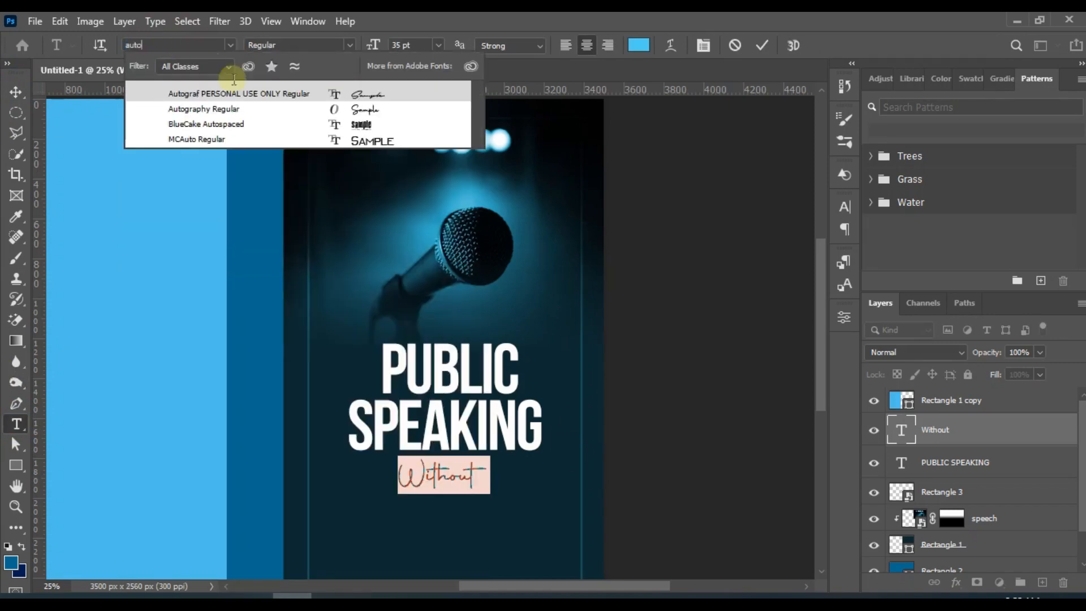
pyautogui.click(329, 100)
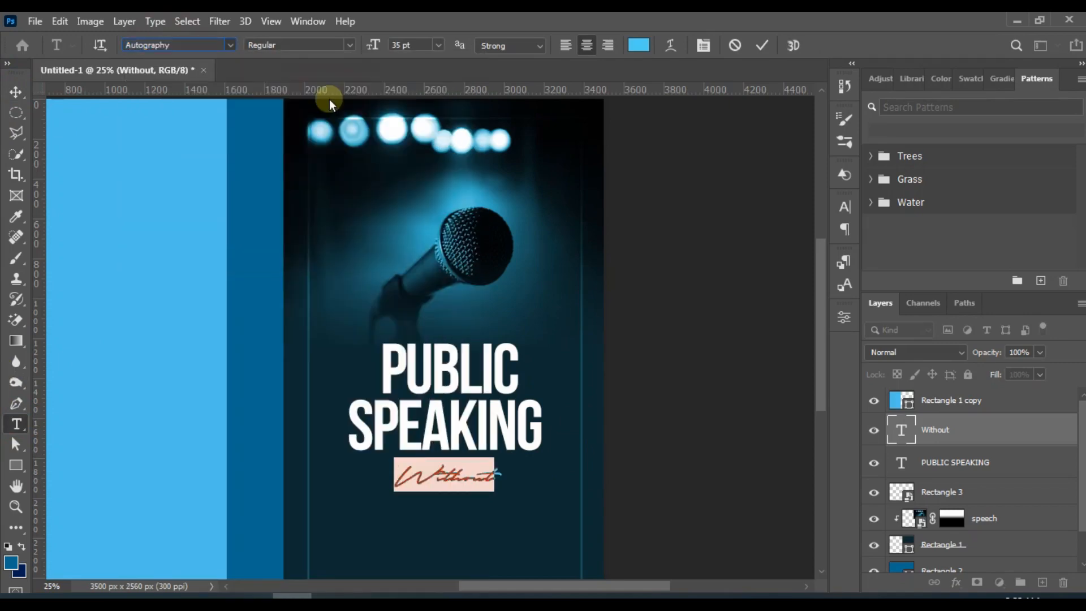
# Set the "Without" text's tracking to 0, commit the edit, and shift the text slightly up toward SPEAKING.
pyautogui.click(845, 206)
pyautogui.click(818, 265)
pyautogui.click(792, 360)
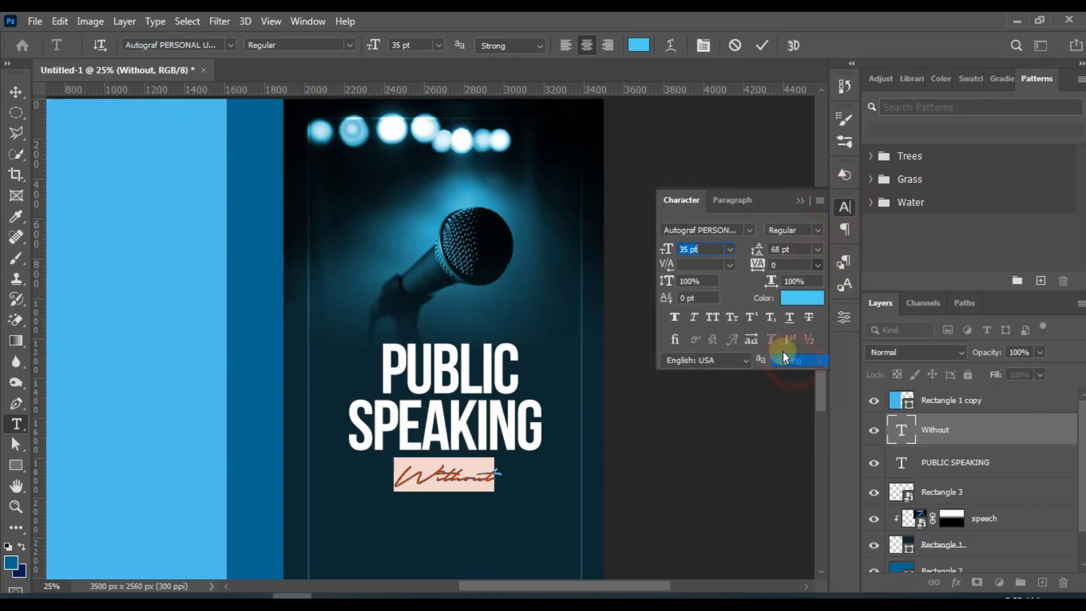
pyautogui.click(16, 92)
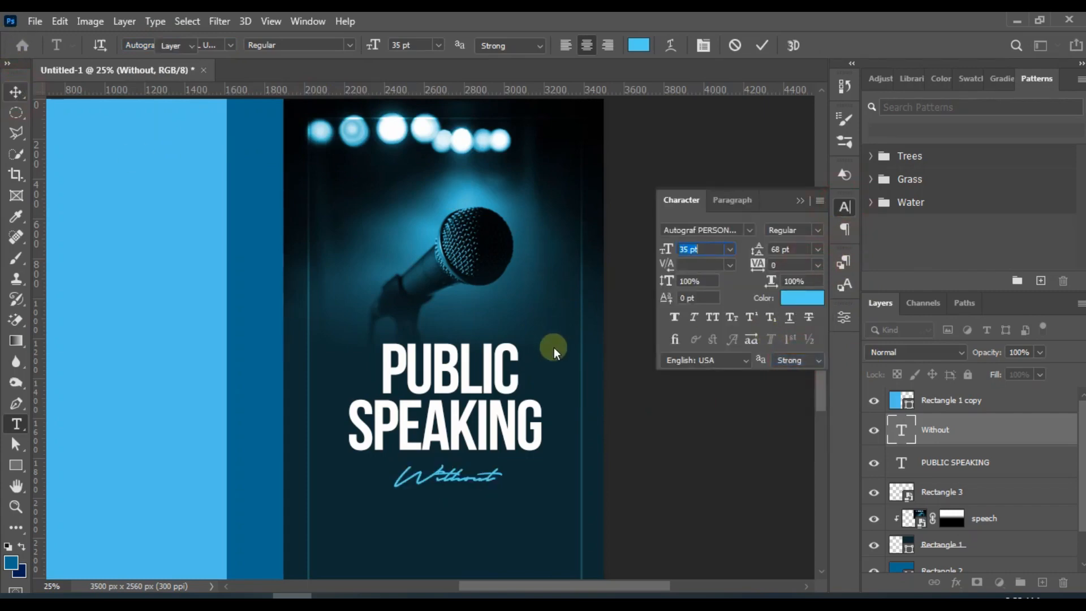
pyautogui.moveTo(557, 391); pyautogui.dragTo(554, 382)
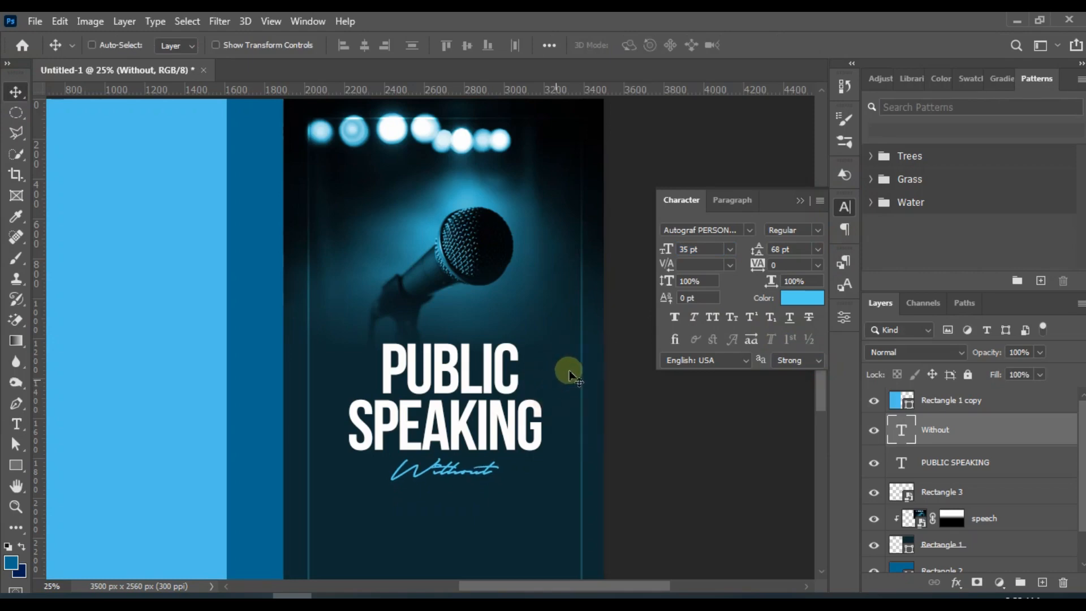
# Duplicate the PUBLIC SPEAKING text and place the copy directly below "Without".
pyautogui.scroll(-3, 561, 364)
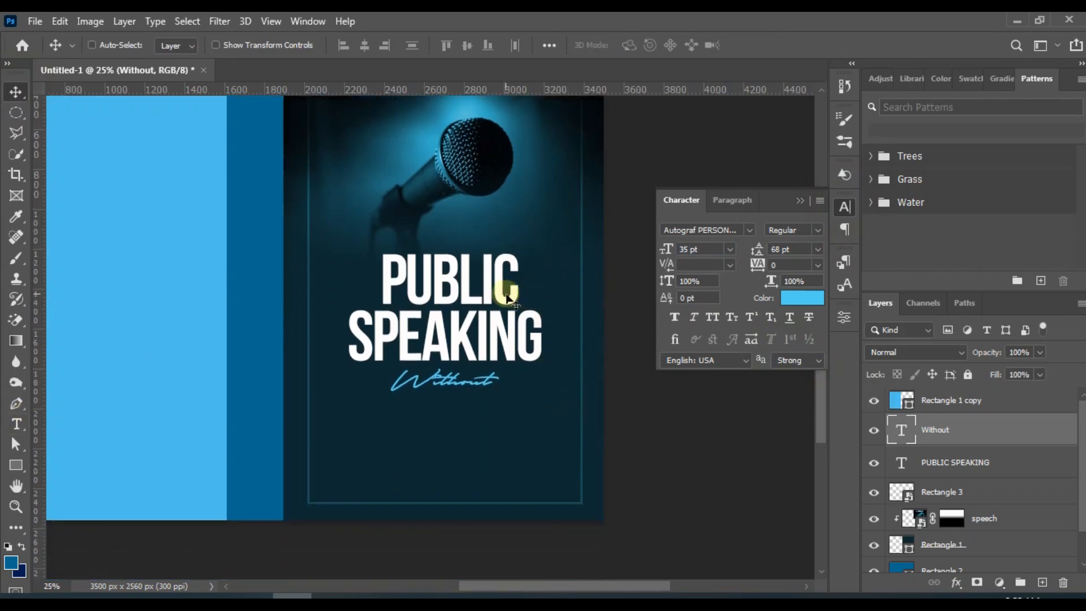
pyautogui.click(997, 464)
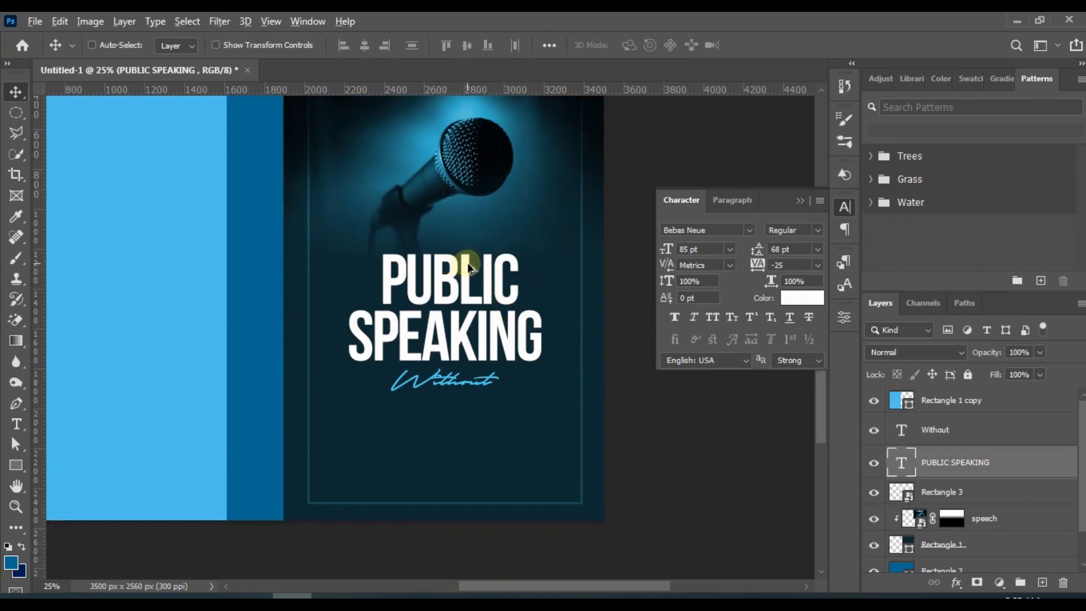
pyautogui.moveTo(467, 263); pyautogui.dragTo(484, 396)
# Replace the wording of the duplicated title text below "Without" with FEAR.
pyautogui.click(16, 424)
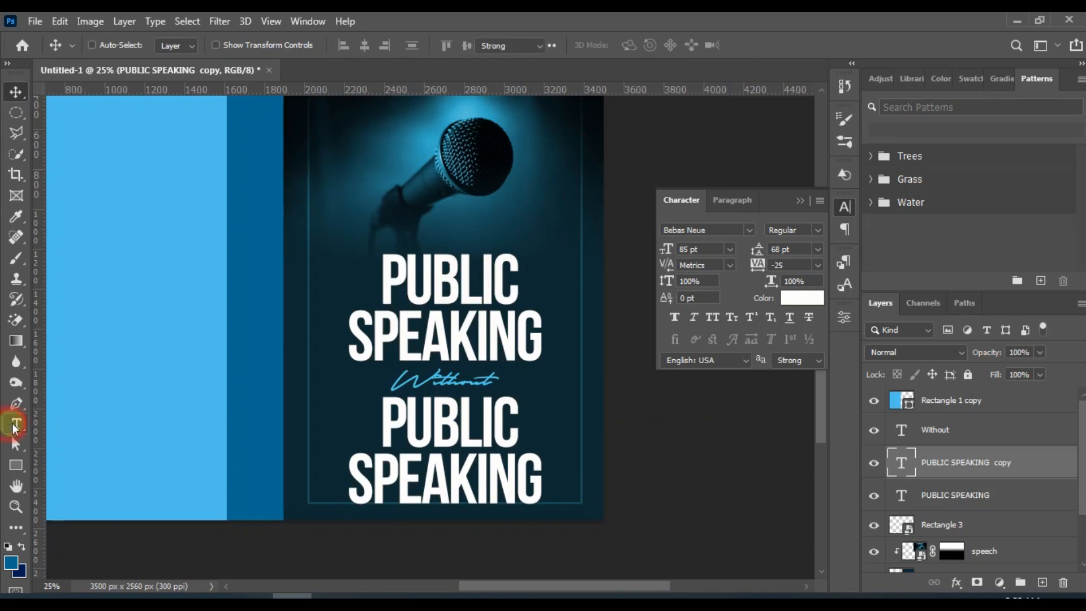
pyautogui.click(433, 431)
pyautogui.hotkey('ctrl', 'a')
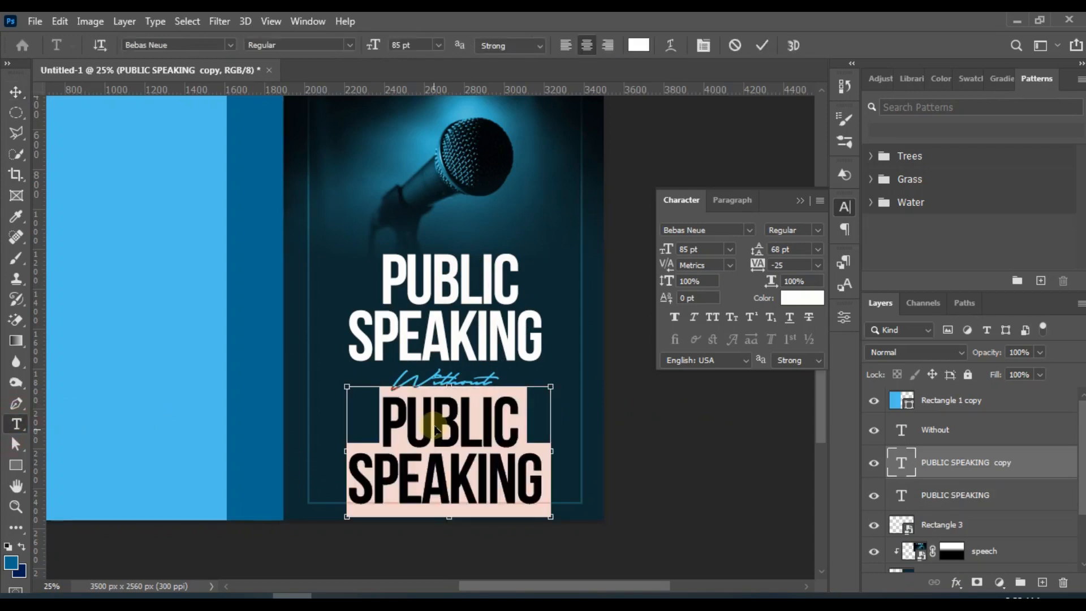
pyautogui.click(434, 423)
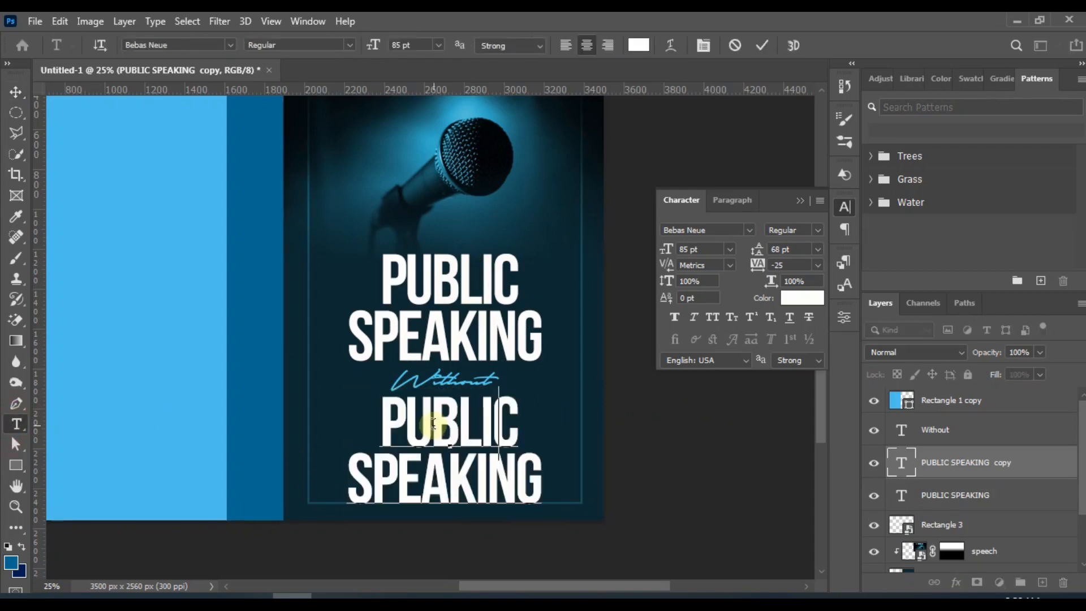
pyautogui.hotkey('ctrl', 'a')
pyautogui.write('FEAR')
# Set the FEAR text's size to 119 pt and its color to light blue #50cff1.
pyautogui.hotkey('ctrl', 'a')
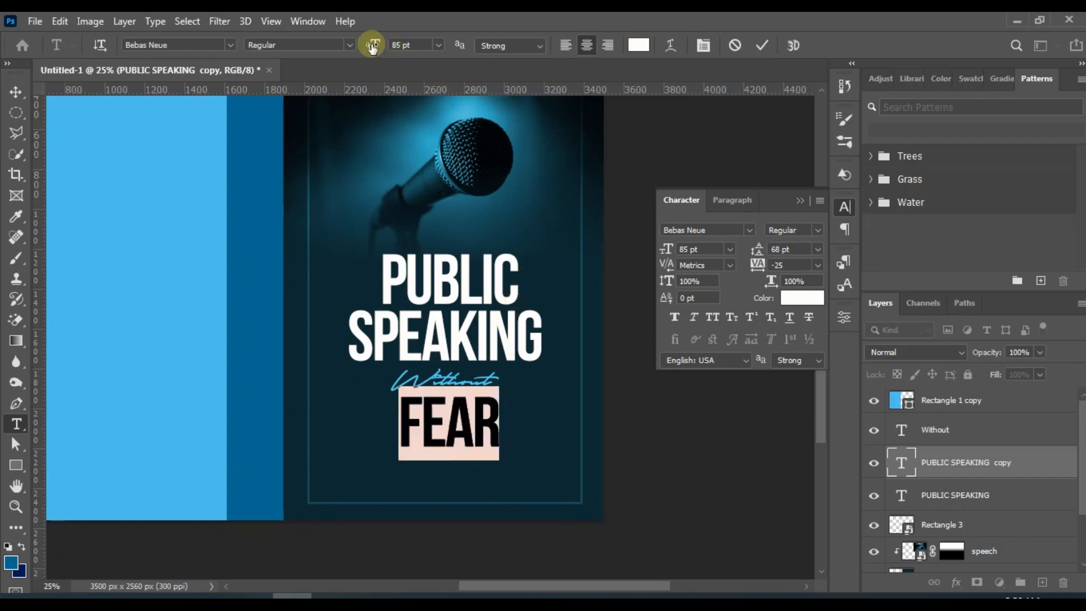
pyautogui.moveTo(373, 48); pyautogui.dragTo(401, 50)
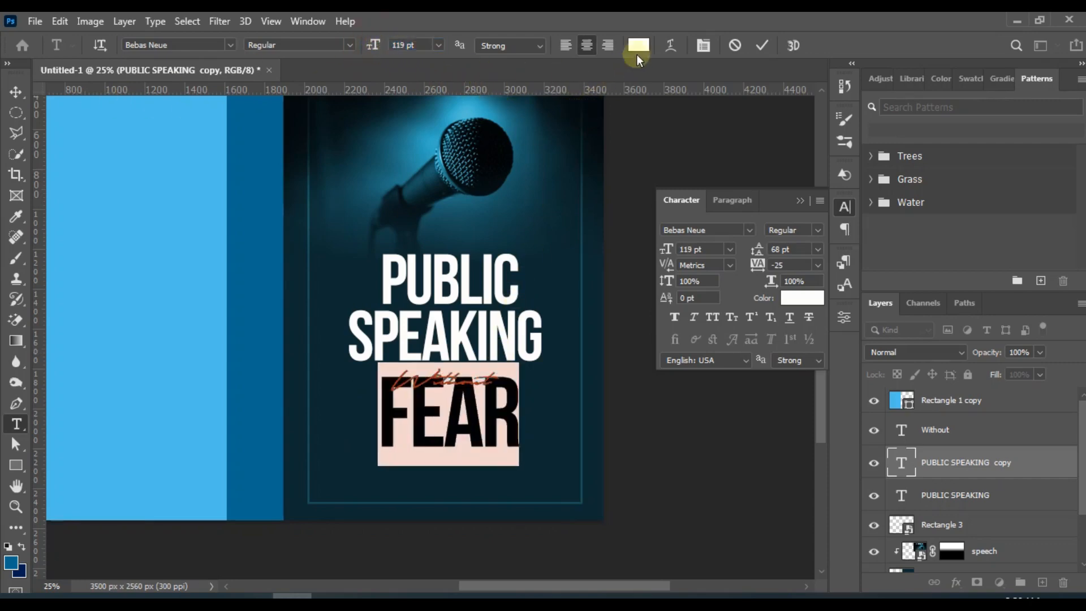
pyautogui.click(638, 46)
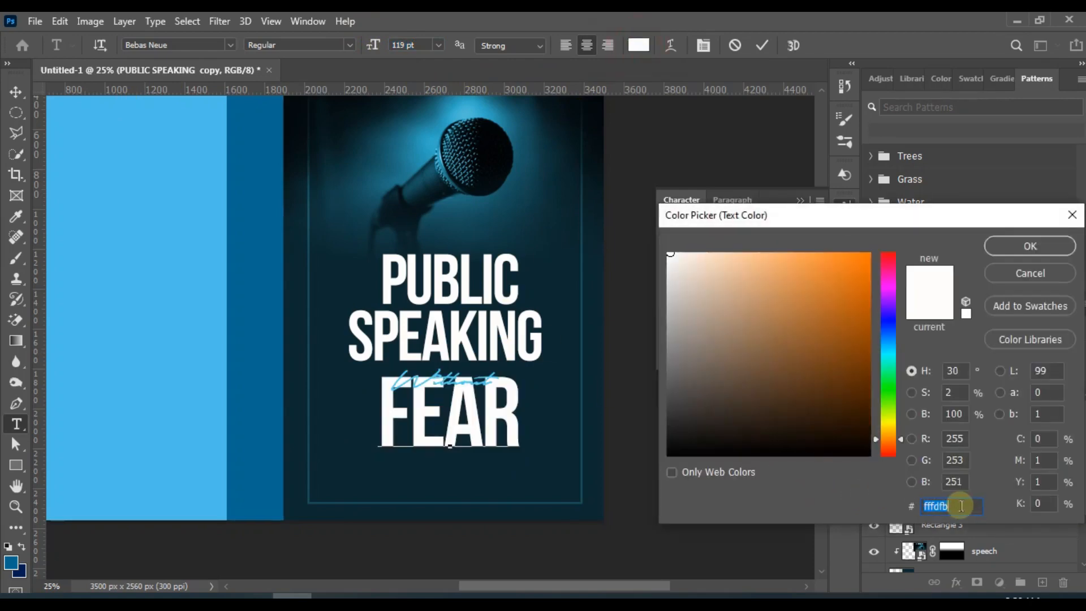
pyautogui.write('50cff1')
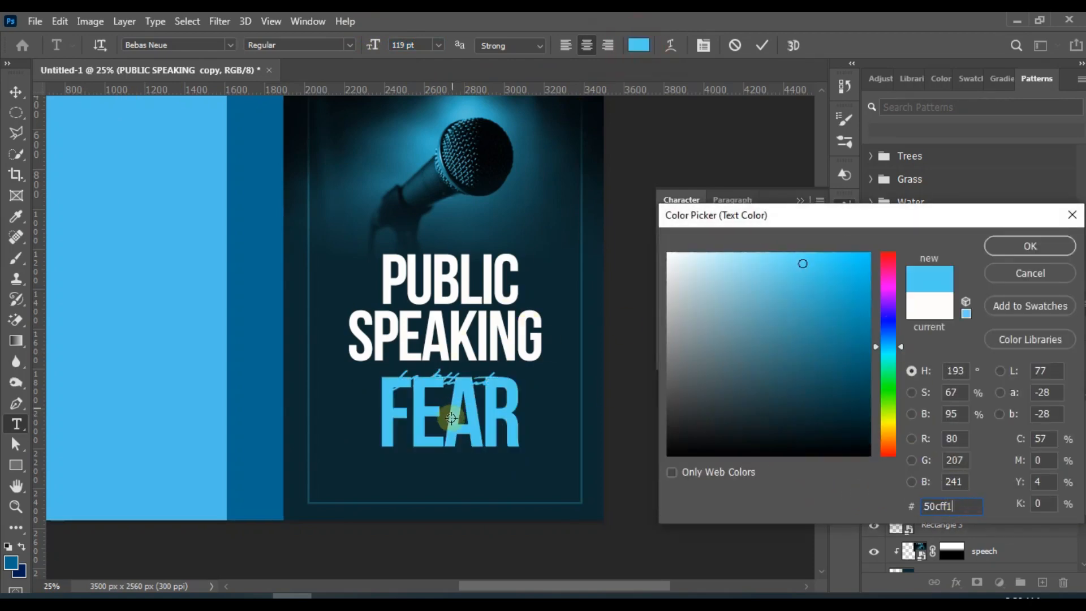
pyautogui.click(1013, 240)
# Commit the FEAR text and move it down so it clears the "Without" script above it.
pyautogui.click(16, 91)
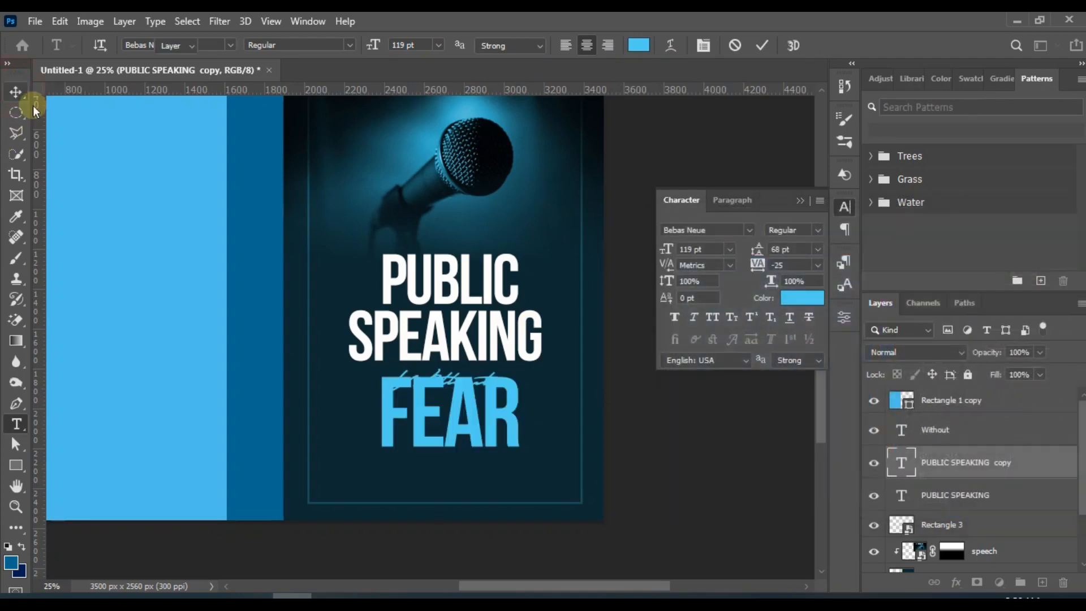
pyautogui.moveTo(498, 362); pyautogui.dragTo(500, 383)
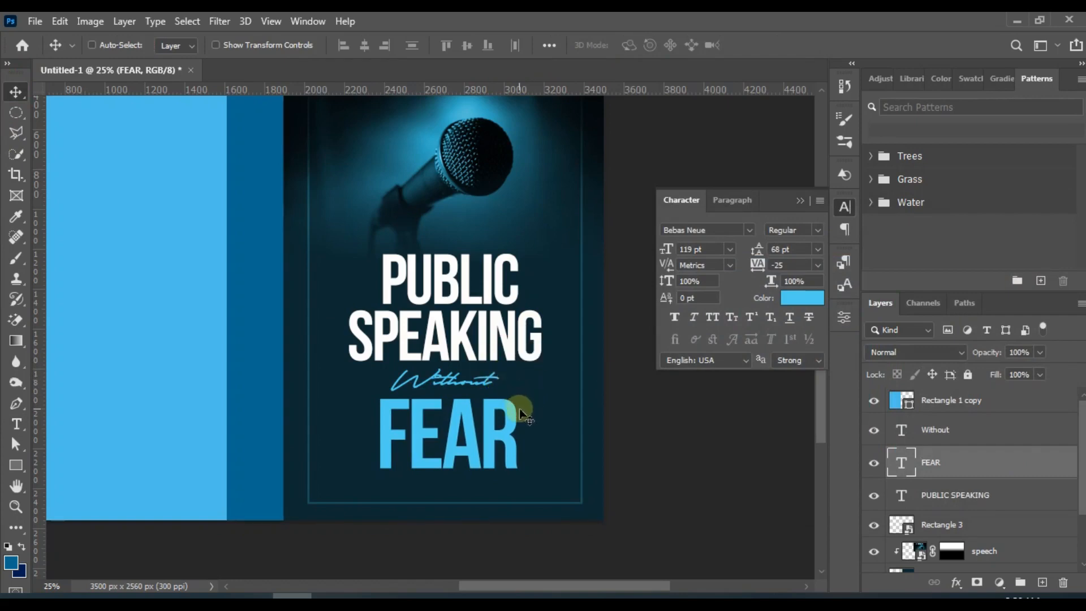
pyautogui.hotkey('ctrl', '+')
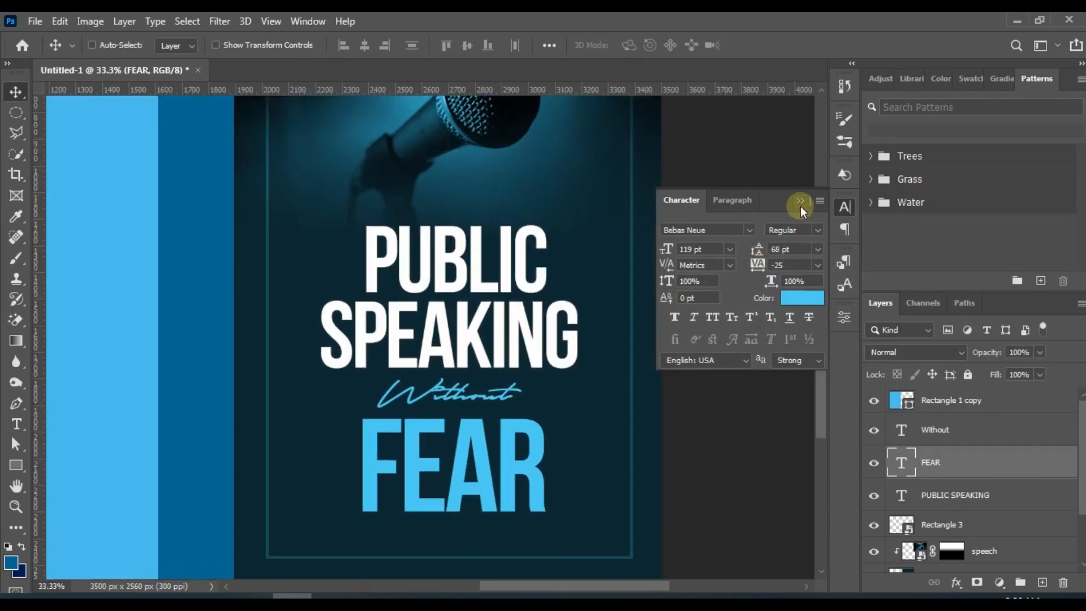
pyautogui.click(801, 203)
# Move the "Without" text slightly up between SPEAKING and FEAR and scale it down a little.
pyautogui.hotkey('ctrl', '+')
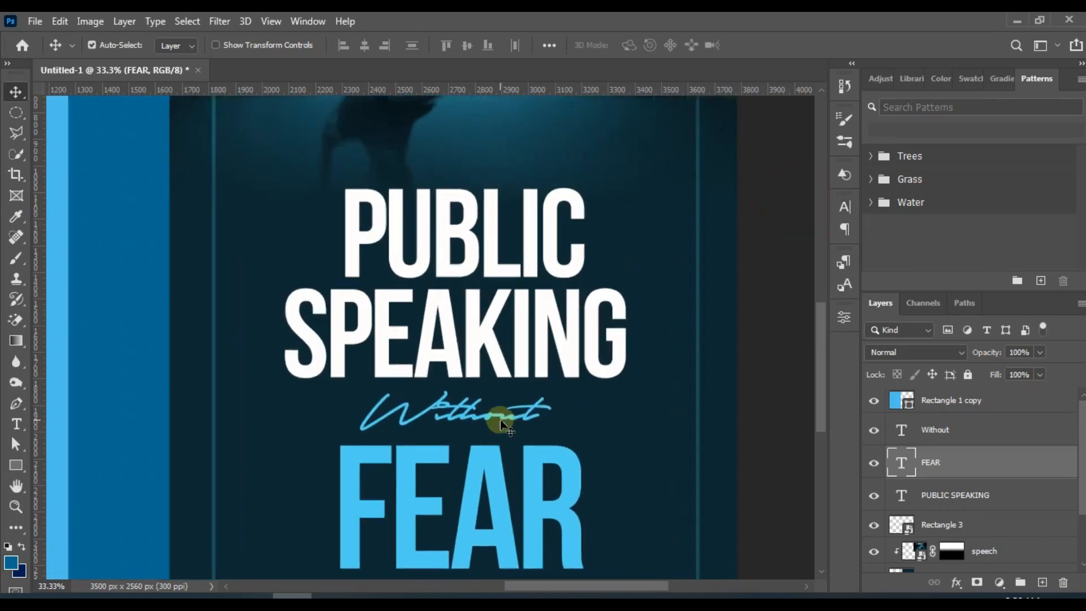
pyautogui.scroll(-3, 442, 391)
pyautogui.click(542, 304)
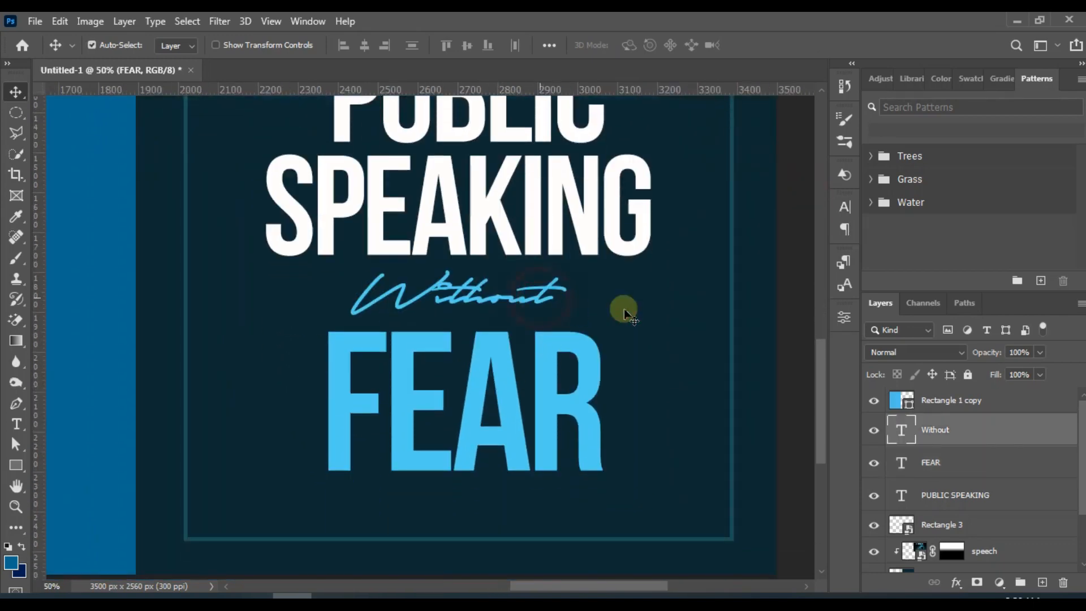
pyautogui.moveTo(618, 307)
pyautogui.mouseDown()
pyautogui.moveTo(618, 292)
pyautogui.moveTo(621, 306)
pyautogui.mouseUp()
pyautogui.hotkey('ctrl', 't')
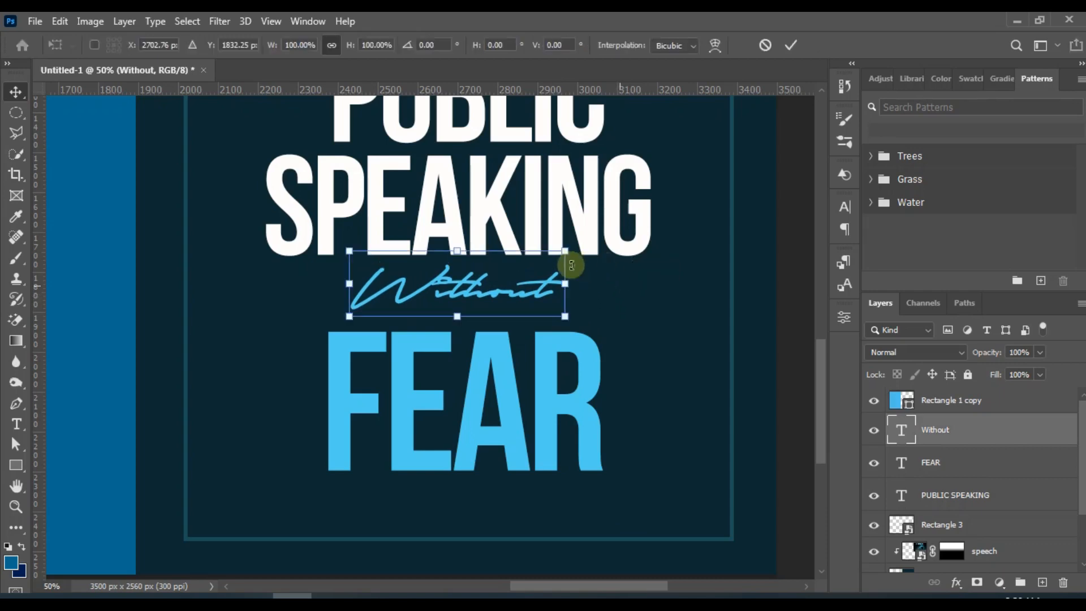
pyautogui.moveTo(569, 249); pyautogui.dragTo(552, 252)
pyautogui.doubleClick(516, 271)
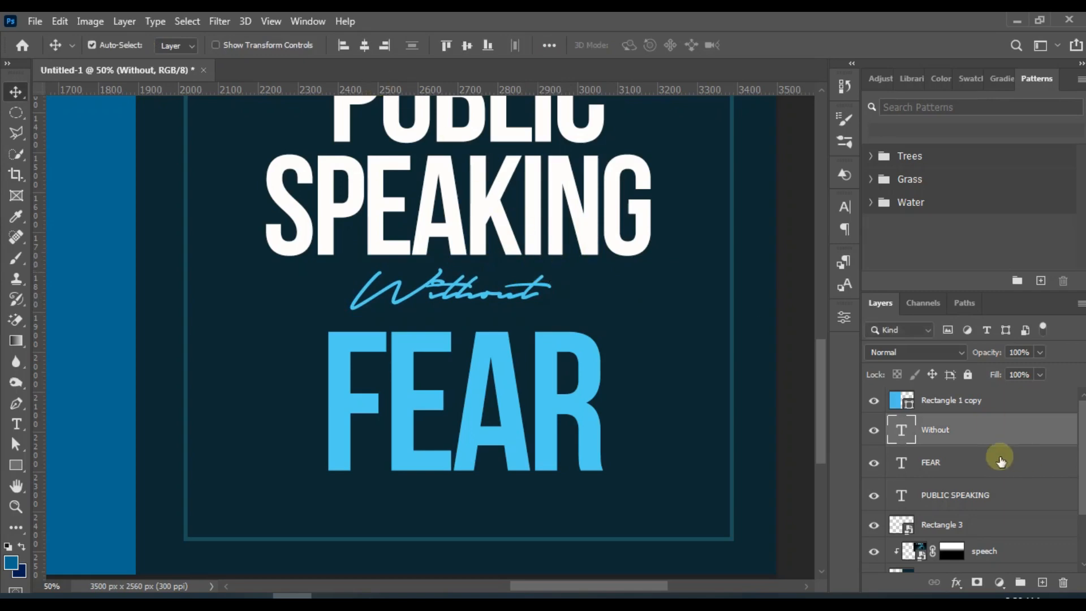
# Center the "Without" text horizontally on the front cover using a selection of Rectangle 1, and clear the selection.
pyautogui.hotkey('ctrl', 'a')
pyautogui.scroll(-2, 910, 514)
pyautogui.click(910, 517)
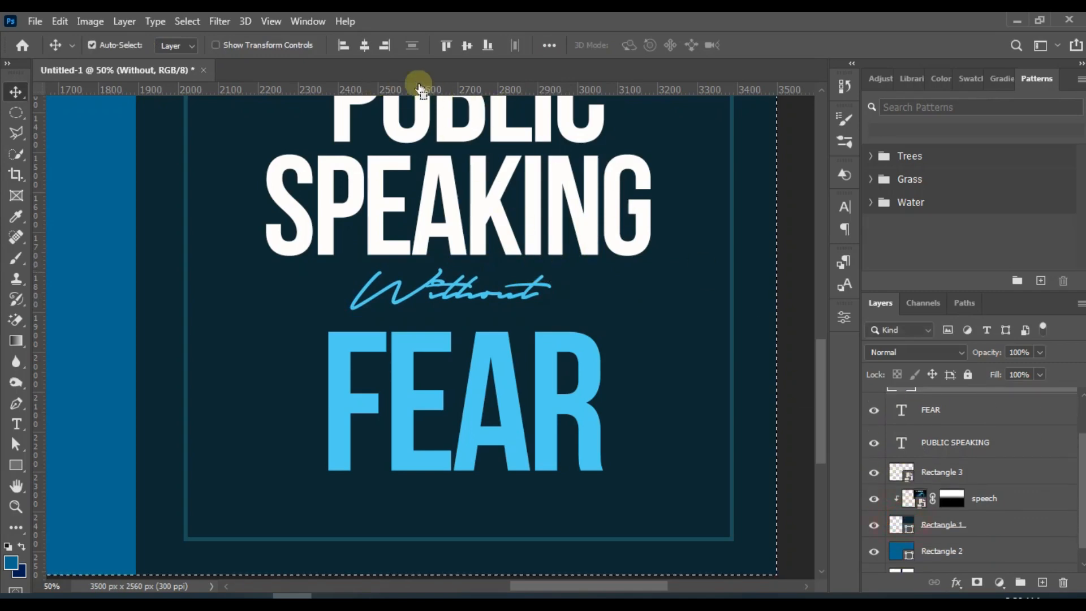
pyautogui.click(365, 46)
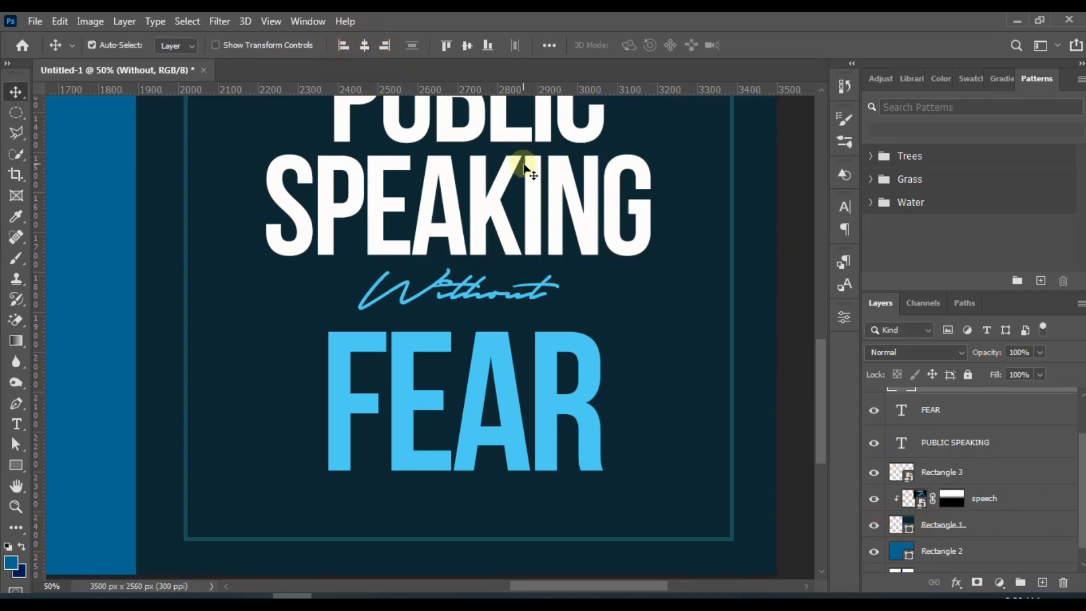
pyautogui.hotkey('ctrl', 'd')
# Nudge the "Without" text up about 10 px toward SPEAKING.
pyautogui.press('Up')
pyautogui.press('Up')
pyautogui.press('Up')
pyautogui.press('Up')
pyautogui.press('Up')
pyautogui.press('Up')
pyautogui.press('Up')
pyautogui.press('Up')
pyautogui.press('Up')
pyautogui.press('Up')
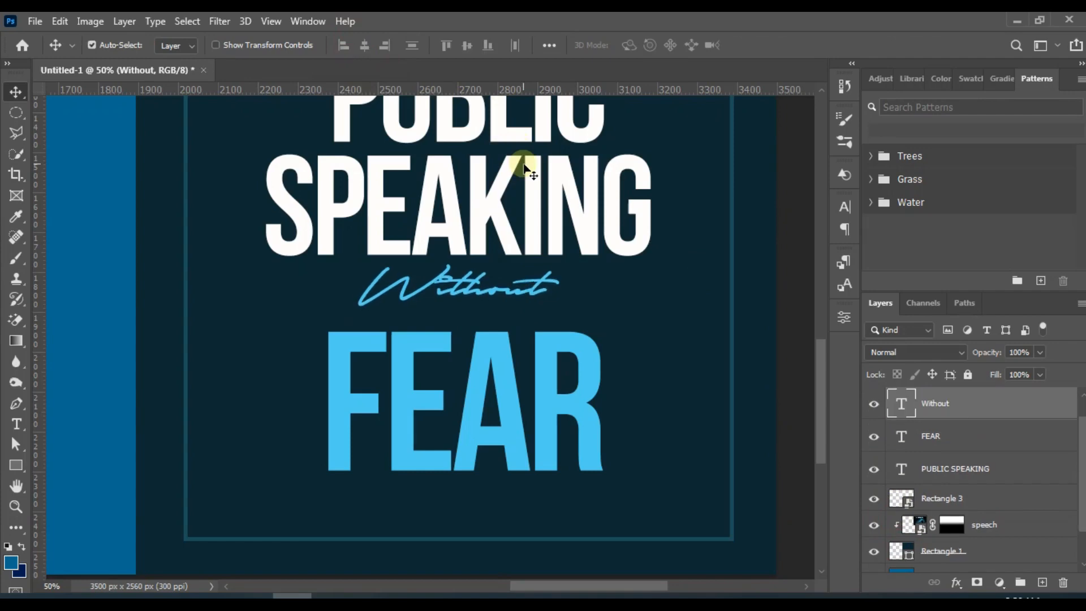
# Nudge the FEAR text up to tighten the gap beneath "Without".
pyautogui.hotkey('ctrl', '-')
pyautogui.click(506, 365)
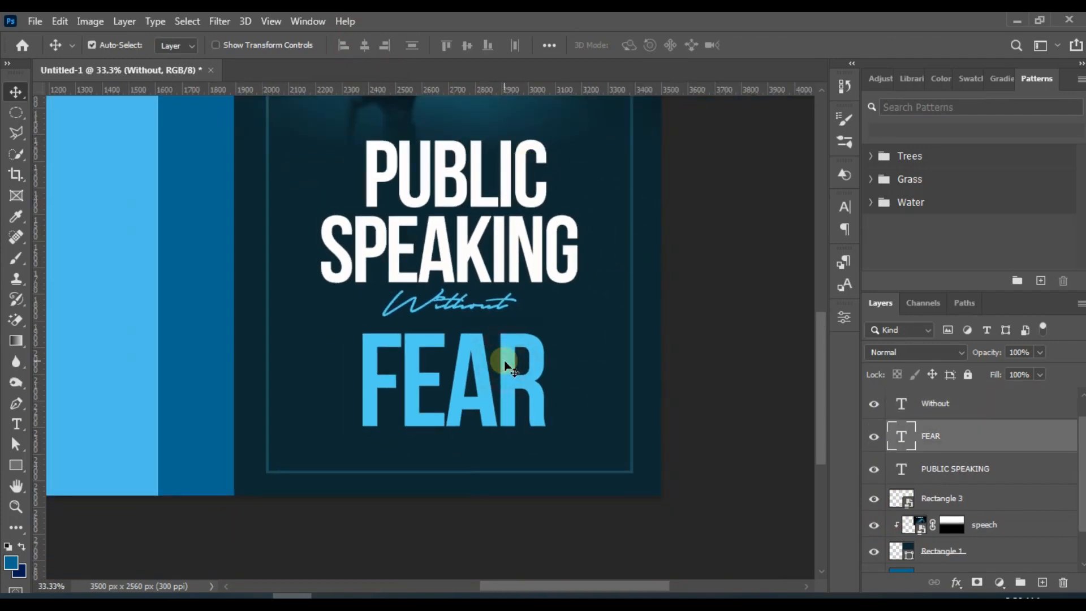
pyautogui.hotkey('shift', 'Up')
pyautogui.hotkey('shift', 'Up')
pyautogui.hotkey('shift', 'Up')
pyautogui.hotkey('shift', 'Up')
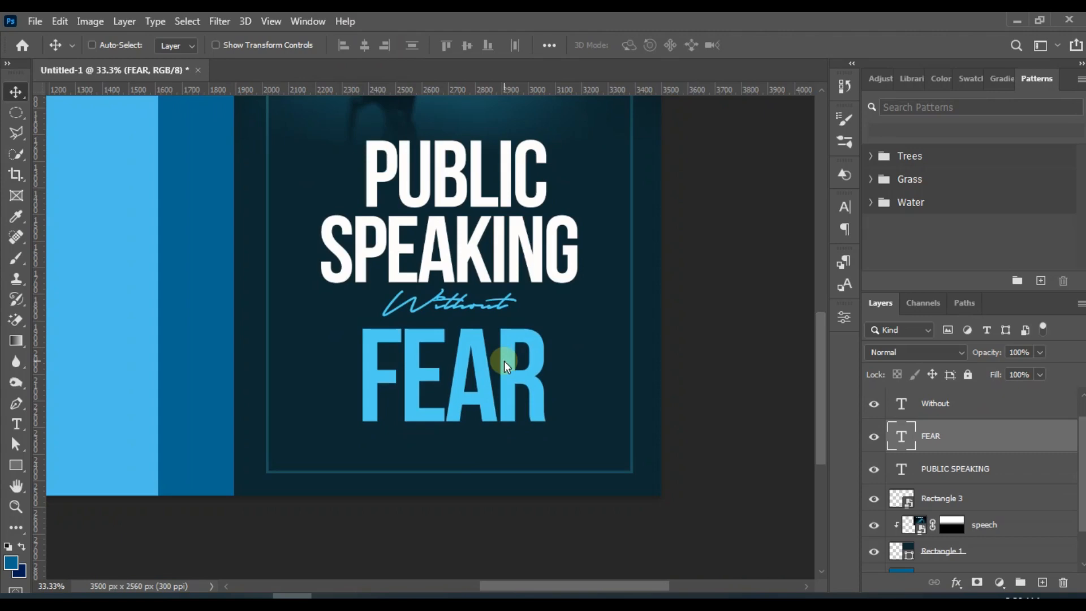
# Group the Without, FEAR and PUBLIC SPEAKING text layers and name the group TITLE.
pyautogui.click(960, 463)
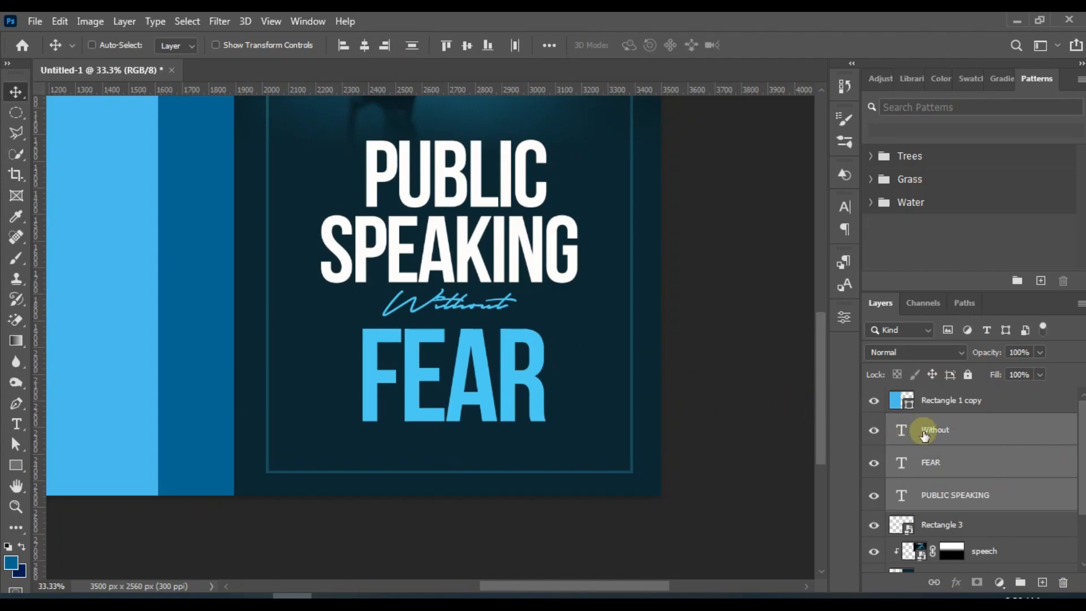
pyautogui.hotkey('ctrl', 'g')
pyautogui.doubleClick(933, 423)
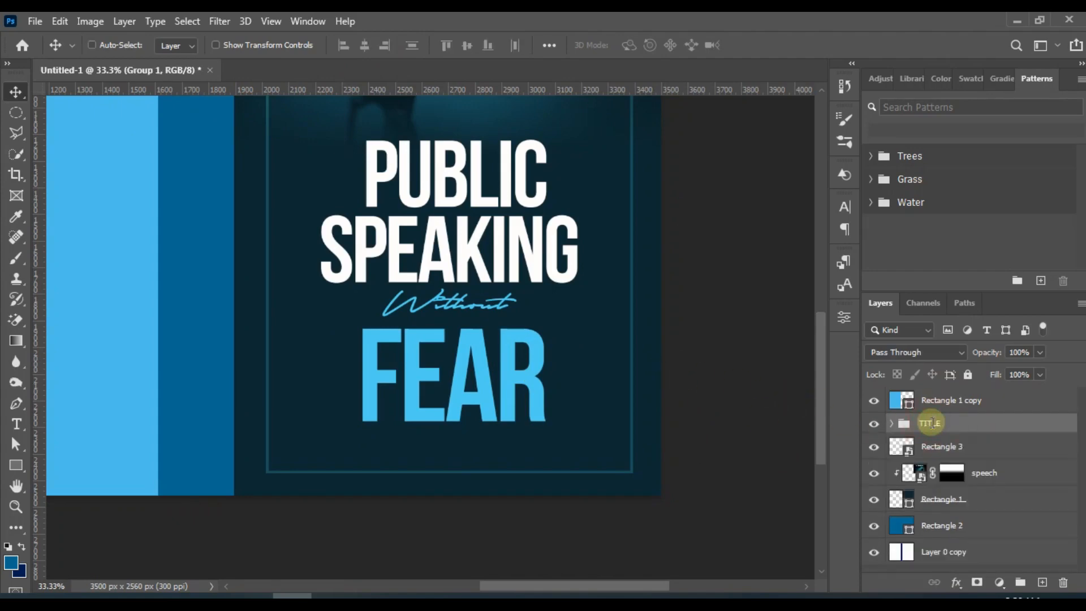
# Move the TITLE group slightly up and center it horizontally on the front cover using a selection of Rectangle 1.
pyautogui.hotkey('ctrl', '-')
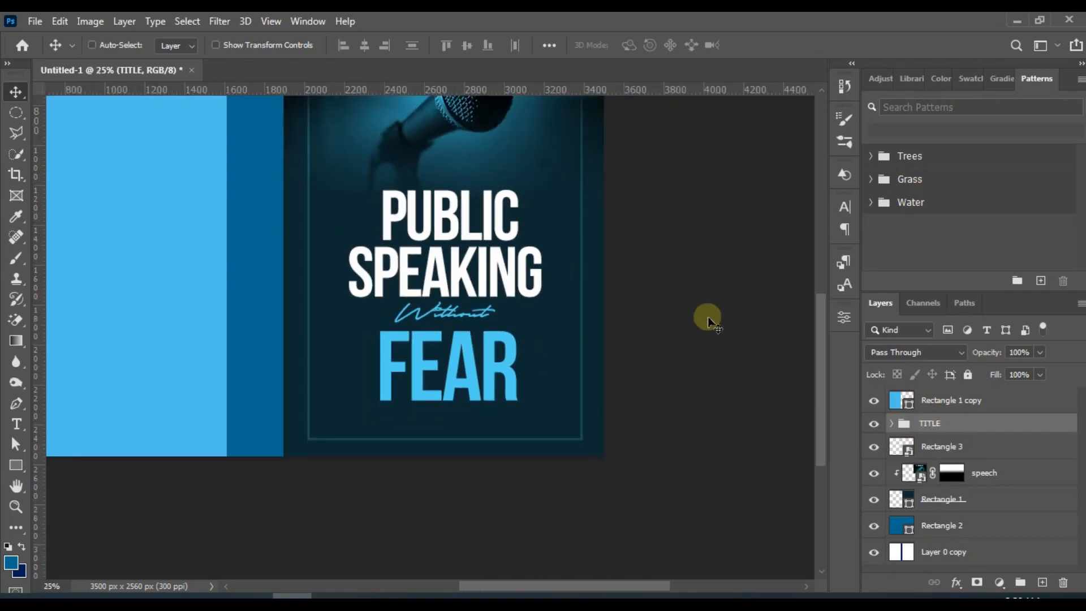
pyautogui.scroll(4, 492, 303)
pyautogui.scroll(1, 498, 310)
pyautogui.scroll(-5, 500, 308)
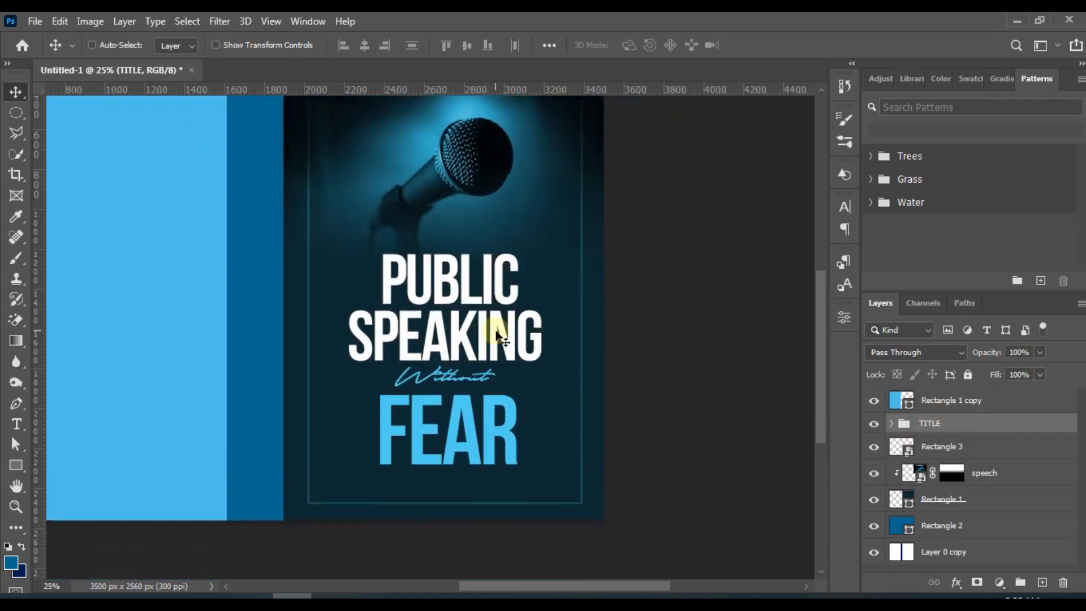
pyautogui.moveTo(503, 303); pyautogui.dragTo(503, 300)
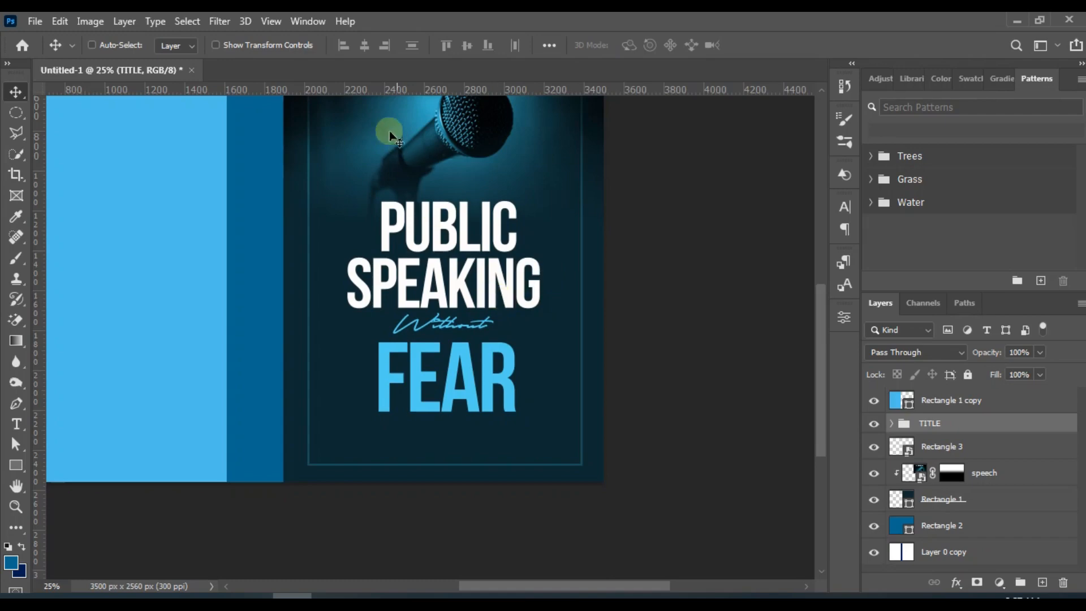
pyautogui.moveTo(912, 502); pyautogui.dragTo(492, 81)
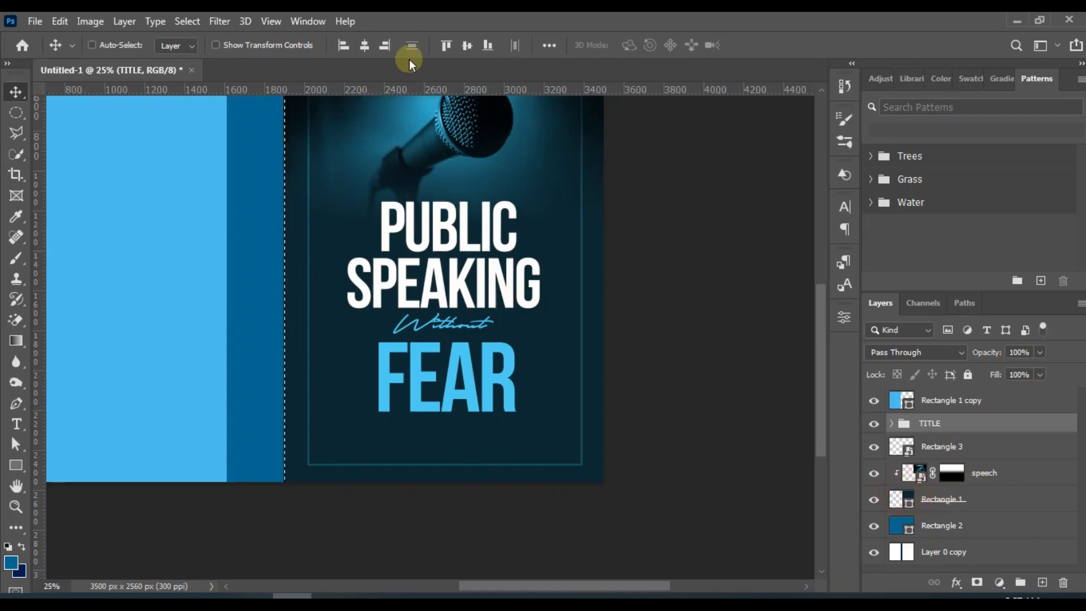
pyautogui.click(364, 50)
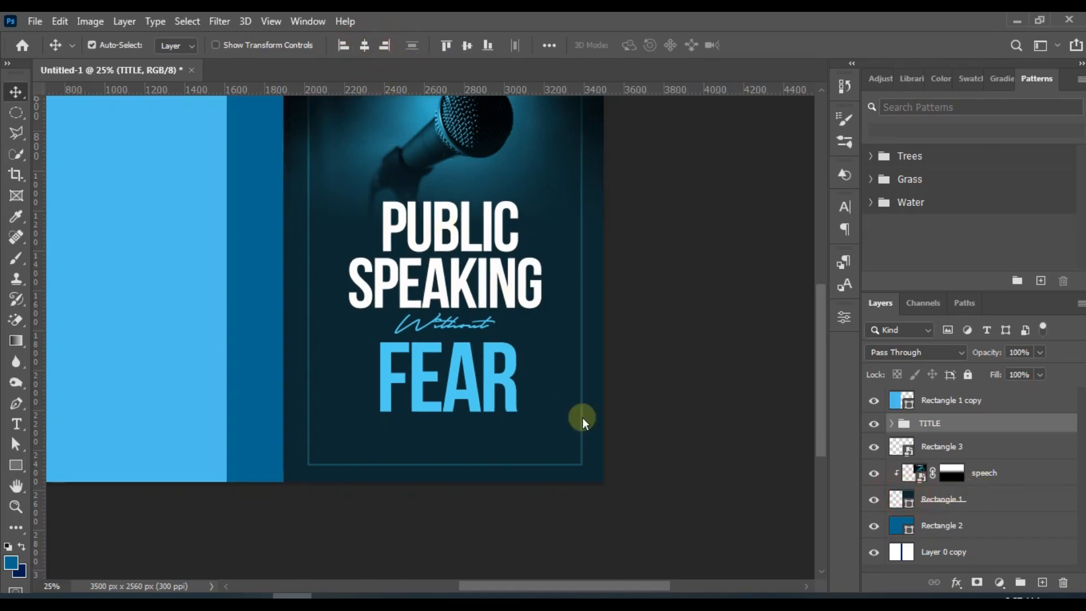
# Clear the selection around the front cover, switch to Word and copy the subtitle "strategies for coping with public speaking anxiety.".
pyautogui.hotkey('ctrl', 'd')
pyautogui.click(529, 346)
pyautogui.hotkey('ctrl', '-')
pyautogui.hotkey('ctrl', '+')
pyautogui.hotkey('ctrl', '+')
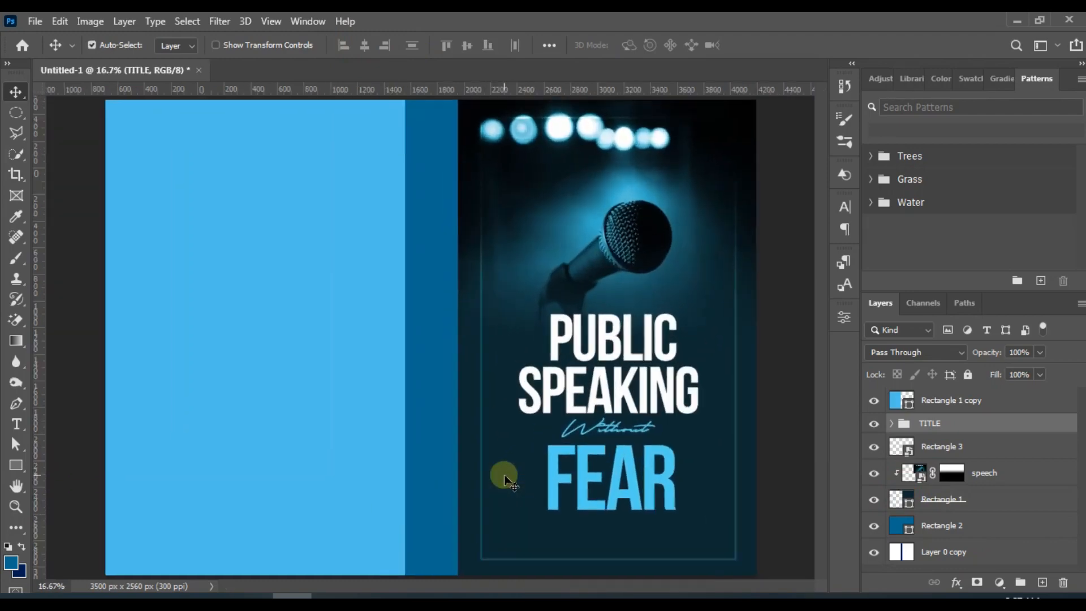
pyautogui.scroll(-3, 510, 486)
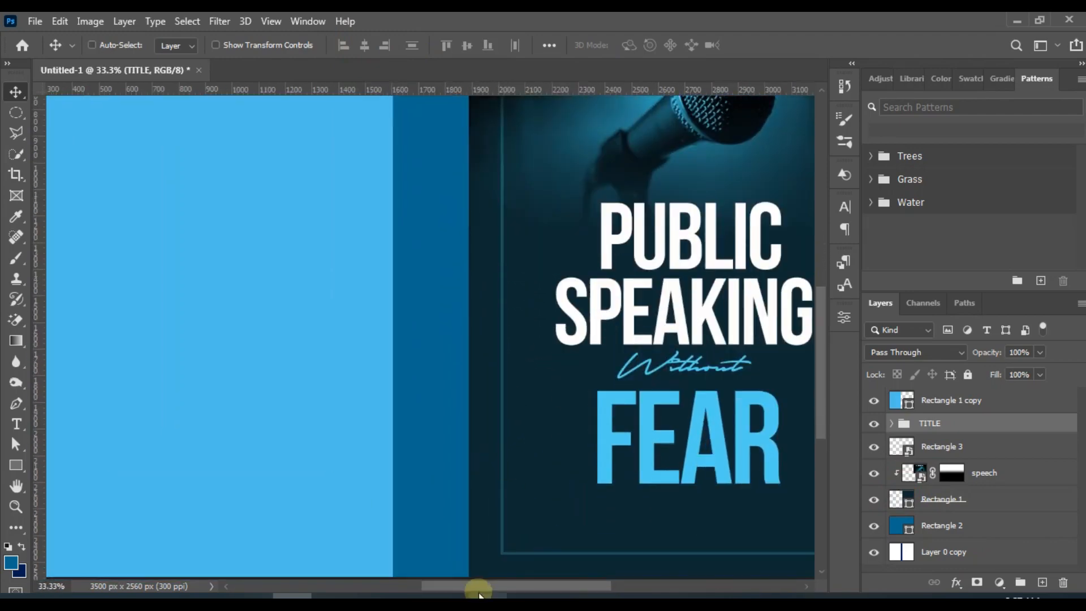
pyautogui.moveTo(461, 586); pyautogui.dragTo(520, 586)
pyautogui.scroll(-2, 519, 516)
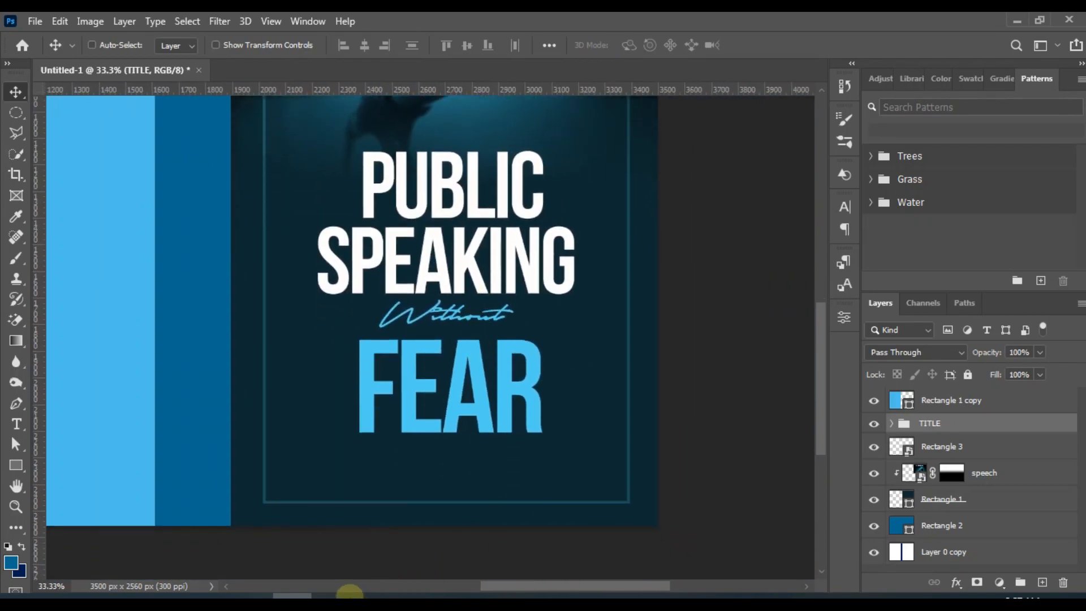
pyautogui.click(346, 597)
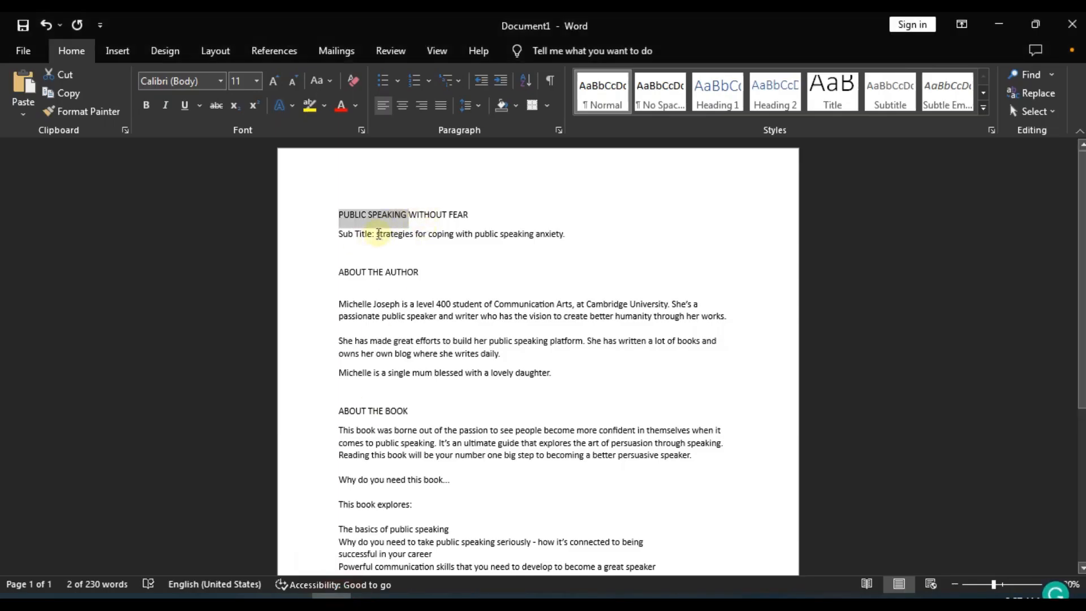
pyautogui.moveTo(378, 234); pyautogui.dragTo(567, 236)
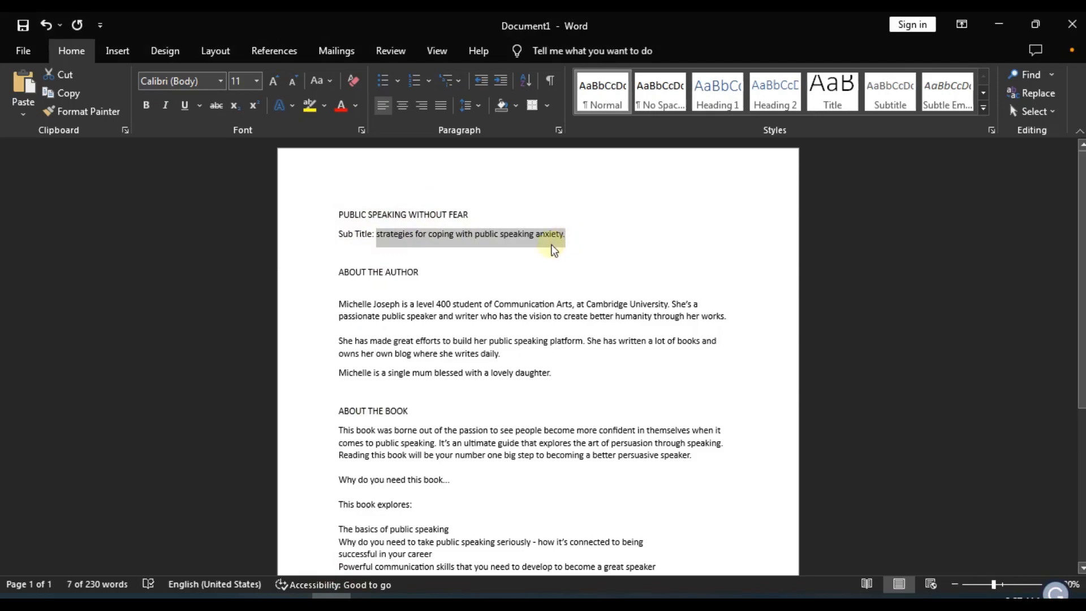
# Switch back to Photoshop and paste the copied subtitle as a new horizontal text layer beneath FEAR on the front cover.
pyautogui.click(292, 596)
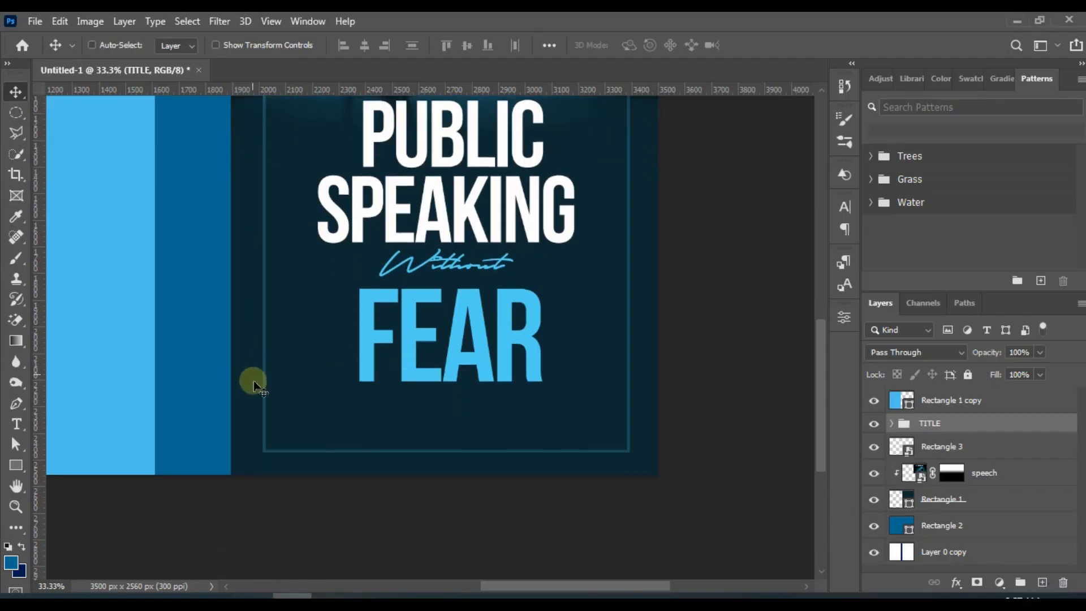
pyautogui.scroll(-3, 254, 384)
pyautogui.click(15, 424)
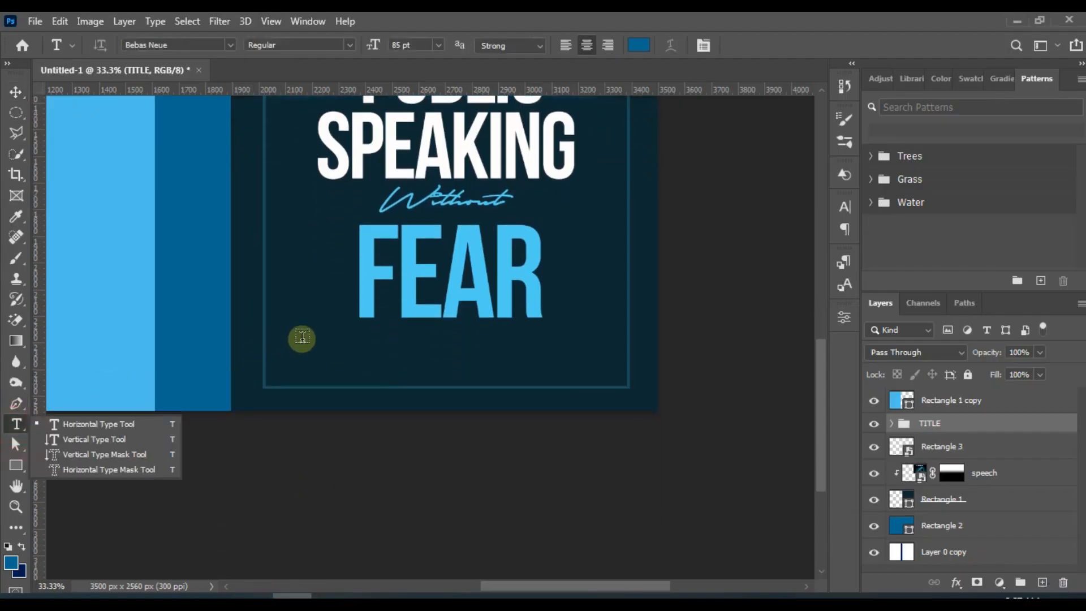
pyautogui.click(302, 337)
pyautogui.click(303, 337)
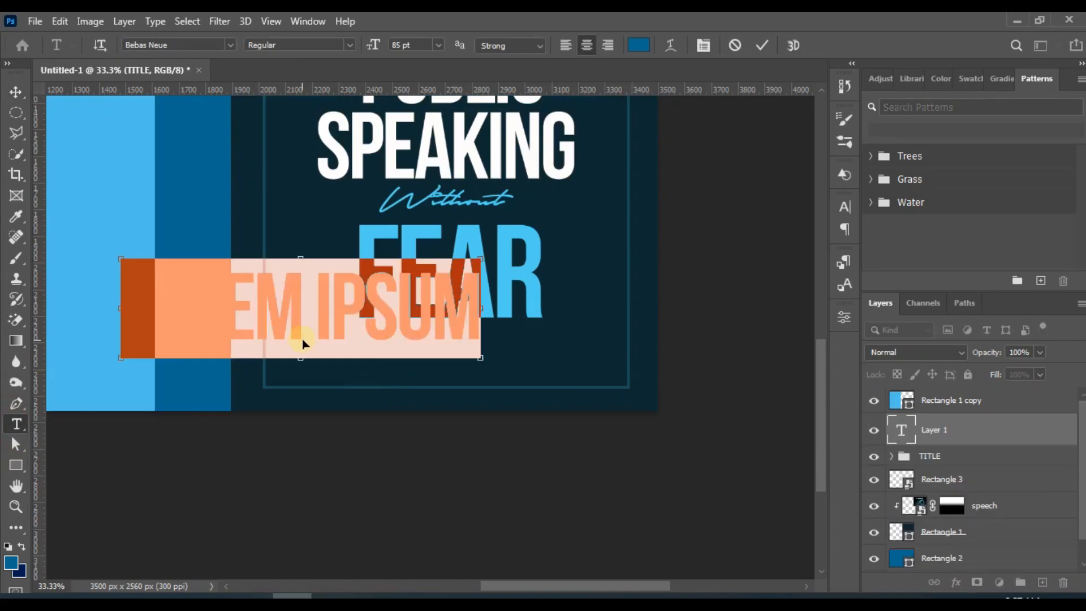
pyautogui.hotkey('ctrl', 'v')
# Set all of the subtitle text to Playfair Display Italic at 11 pt.
pyautogui.hotkey('ctrl', 'a')
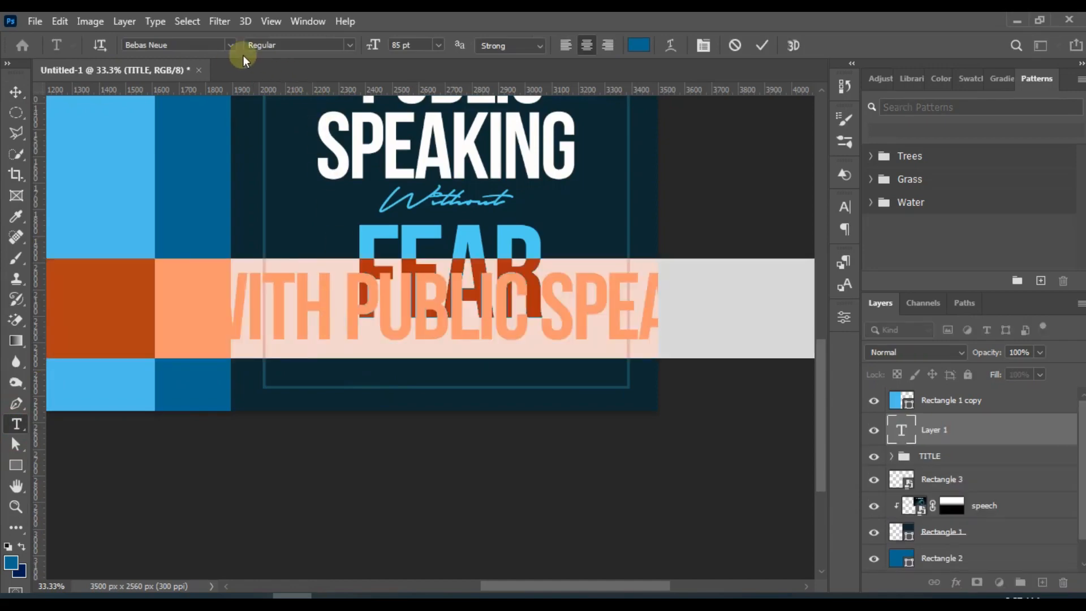
pyautogui.click(211, 43)
pyautogui.write('PLAY')
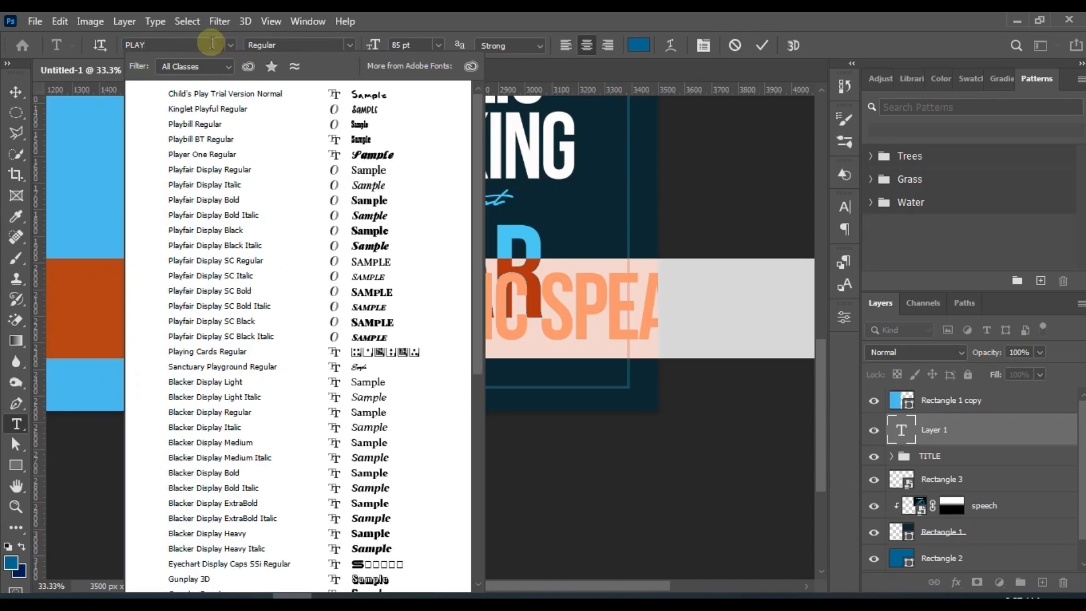
pyautogui.write('FAIR')
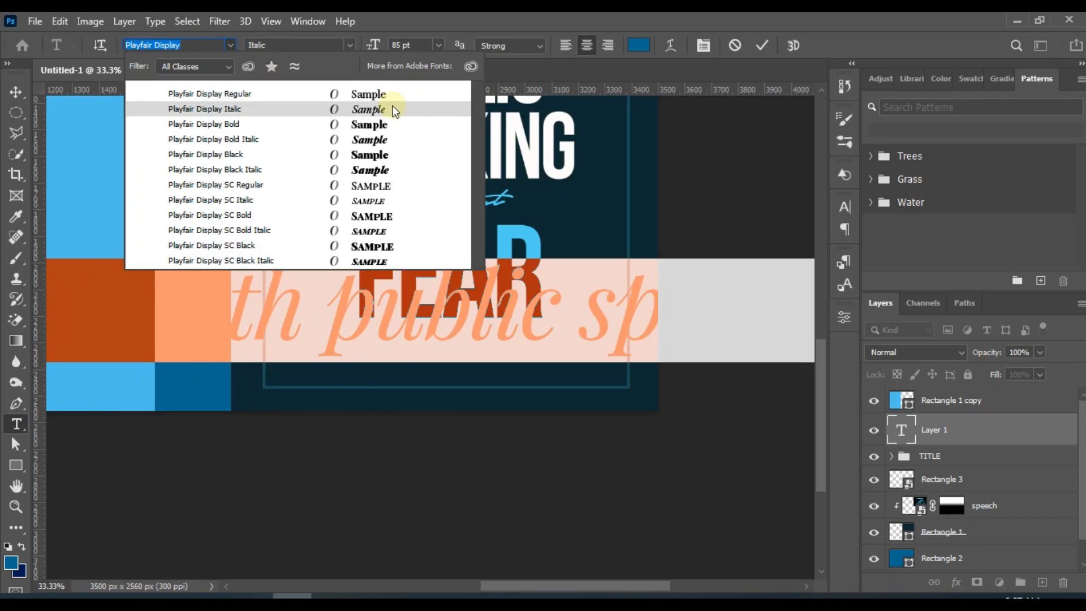
pyautogui.click(395, 110)
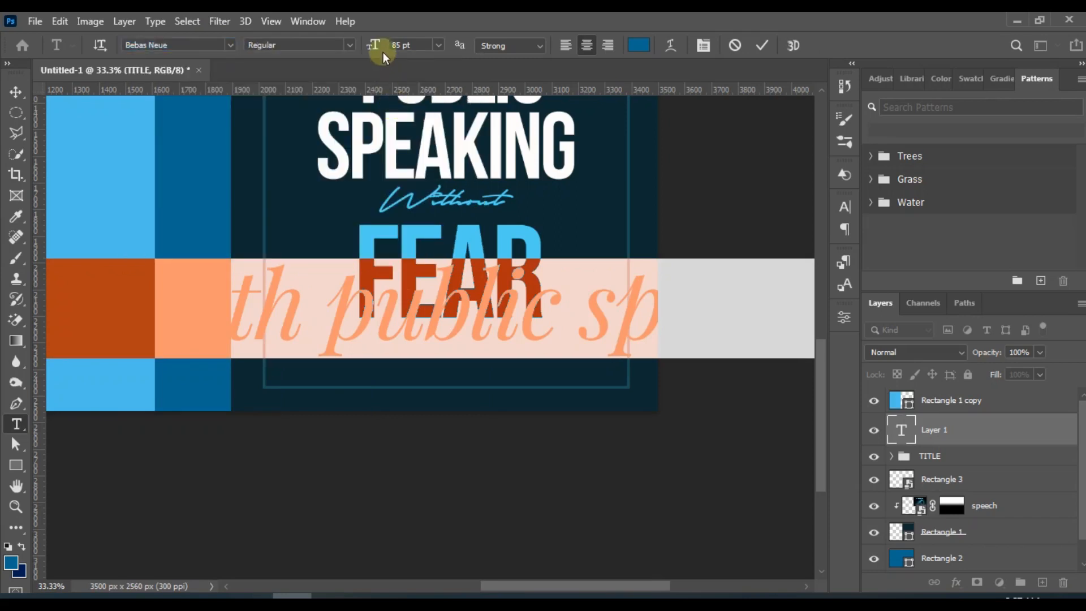
pyautogui.moveTo(383, 46); pyautogui.dragTo(312, 45)
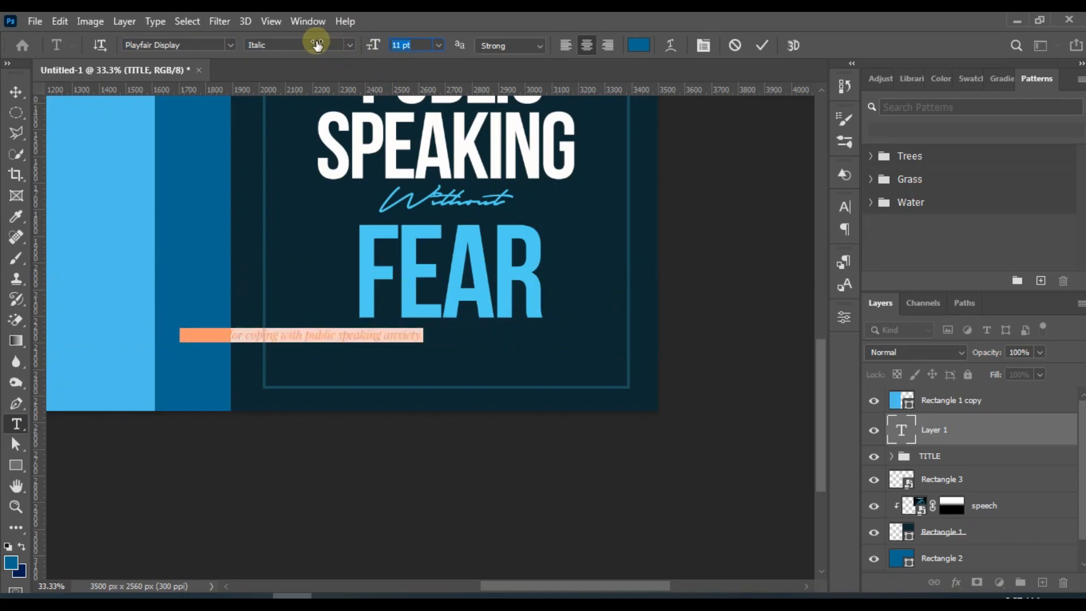
# Move the subtitle right so it sits beneath FEAR inside the frame, and color it white (ffffff).
pyautogui.moveTo(386, 365); pyautogui.dragTo(512, 371)
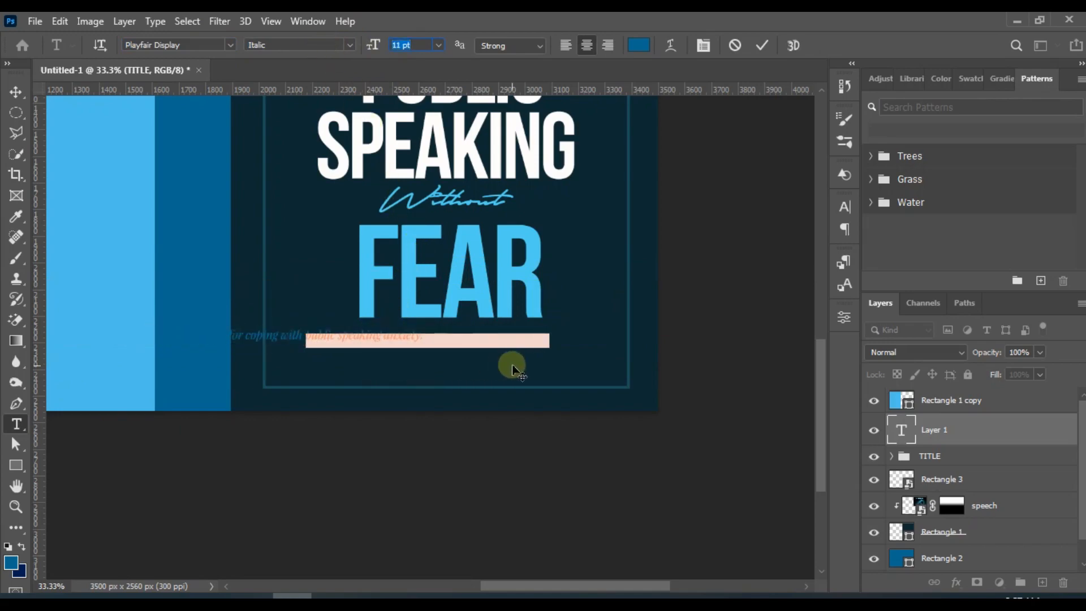
pyautogui.click(640, 46)
pyautogui.moveTo(771, 322); pyautogui.dragTo(648, 239)
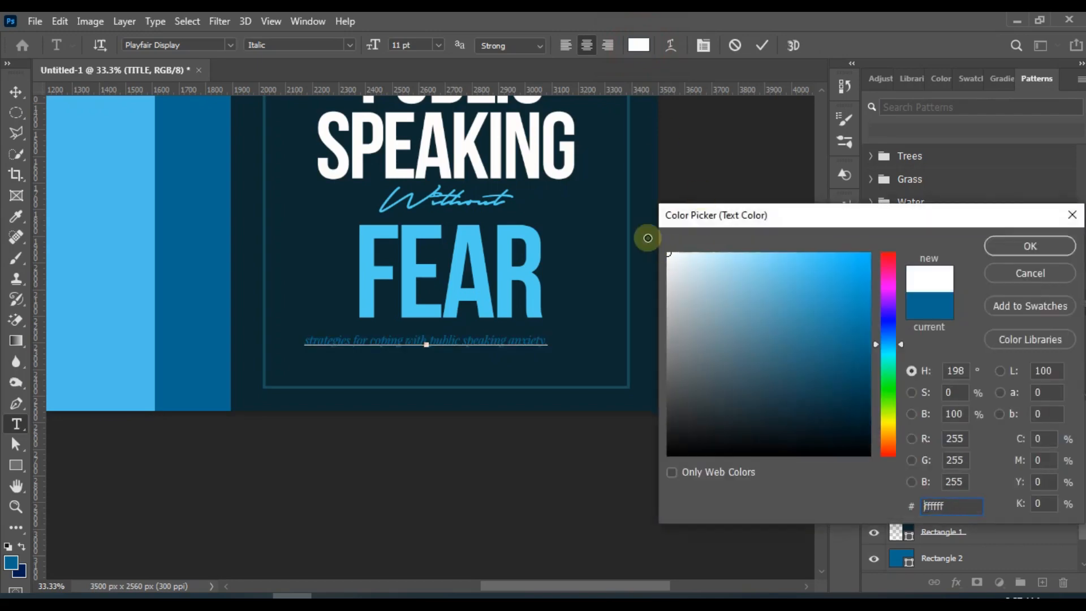
pyautogui.click(999, 243)
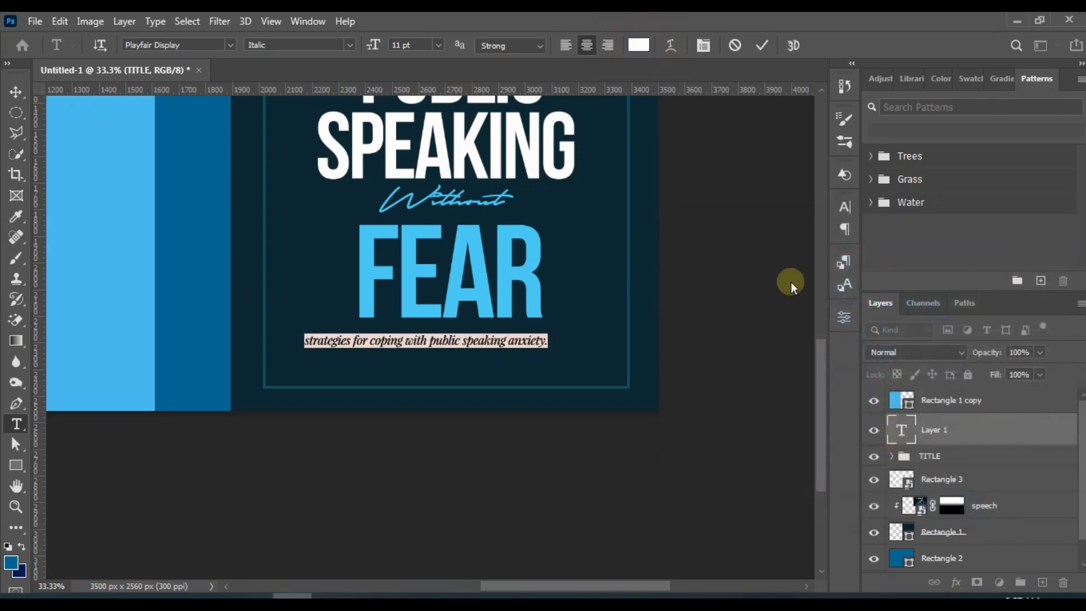
# Set the subtitle's tracking to 75 and capitalize its first letter so it begins with "Strategies".
pyautogui.click(844, 207)
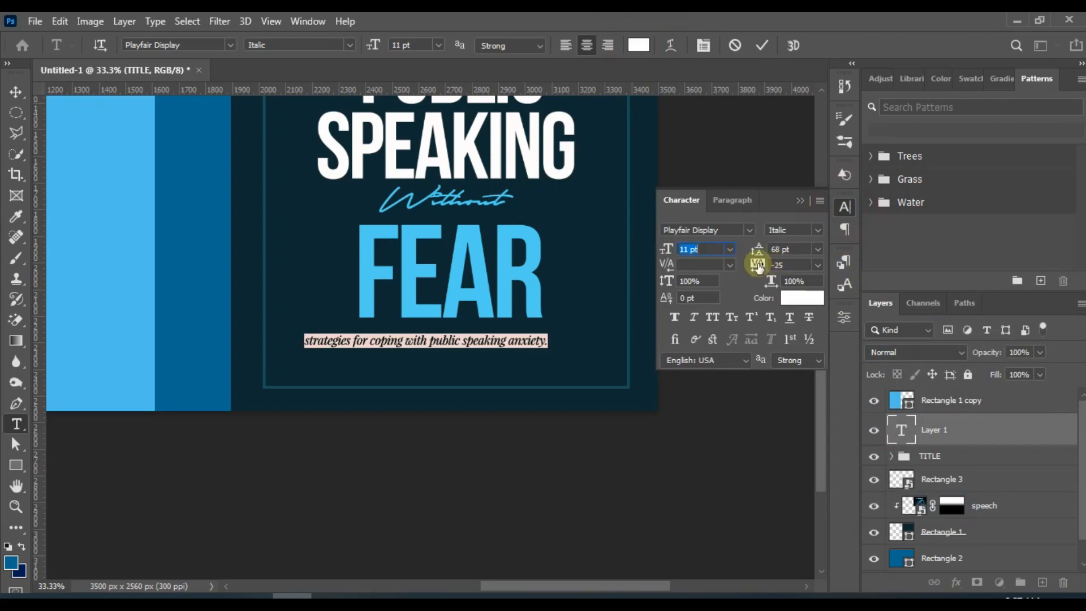
pyautogui.moveTo(762, 270)
pyautogui.mouseDown()
pyautogui.moveTo(780, 267)
pyautogui.moveTo(764, 270)
pyautogui.mouseUp()
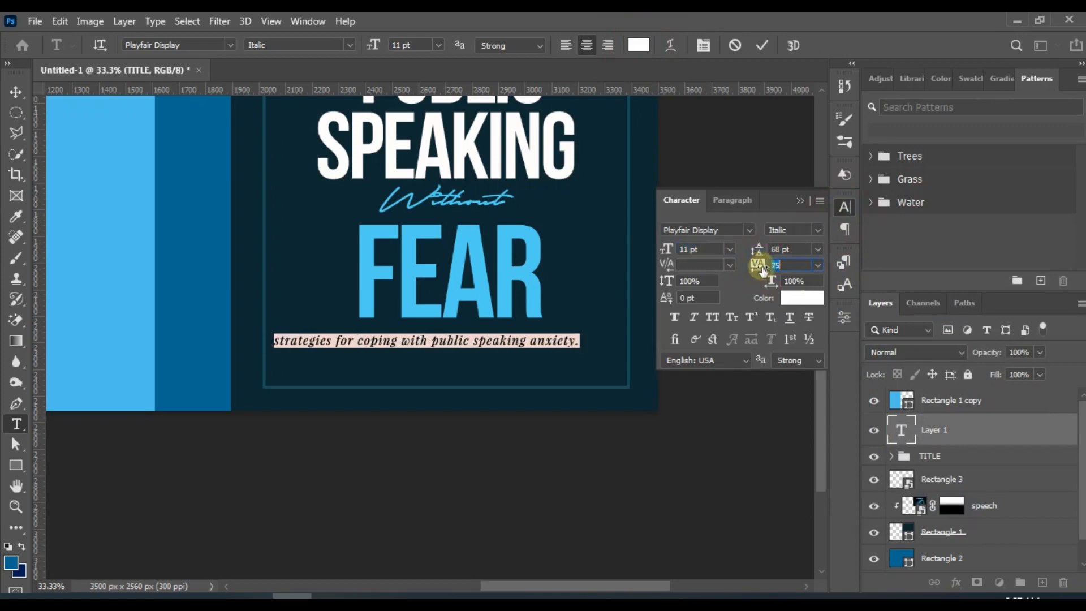
pyautogui.click(281, 339)
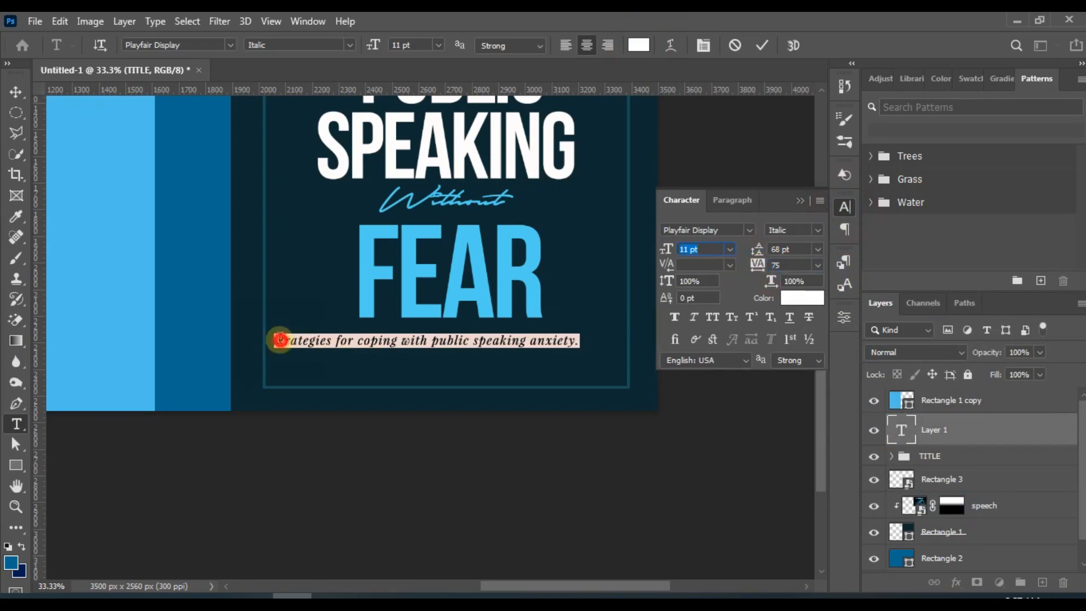
pyautogui.click(281, 339)
pyautogui.hotkey('alt', 'Right')
pyautogui.hotkey('alt', 'Right')
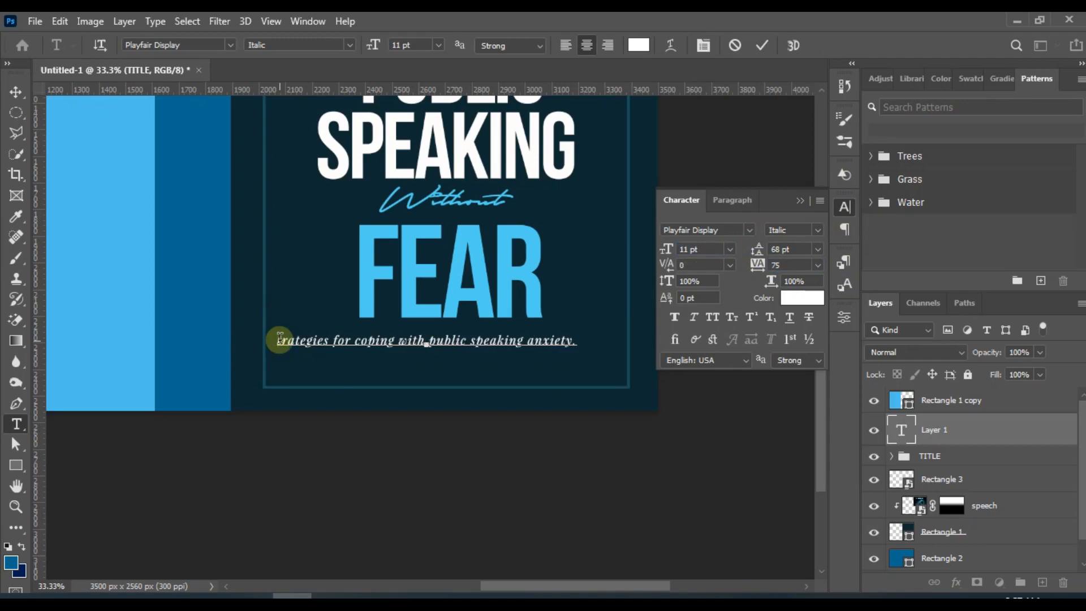
# Shift the subtitle right to line up under FEAR and restyle it as 10 pt Bold Italic, committing the text.
pyautogui.moveTo(456, 379); pyautogui.dragTo(476, 368)
pyautogui.hotkey('ctrl', 'a')
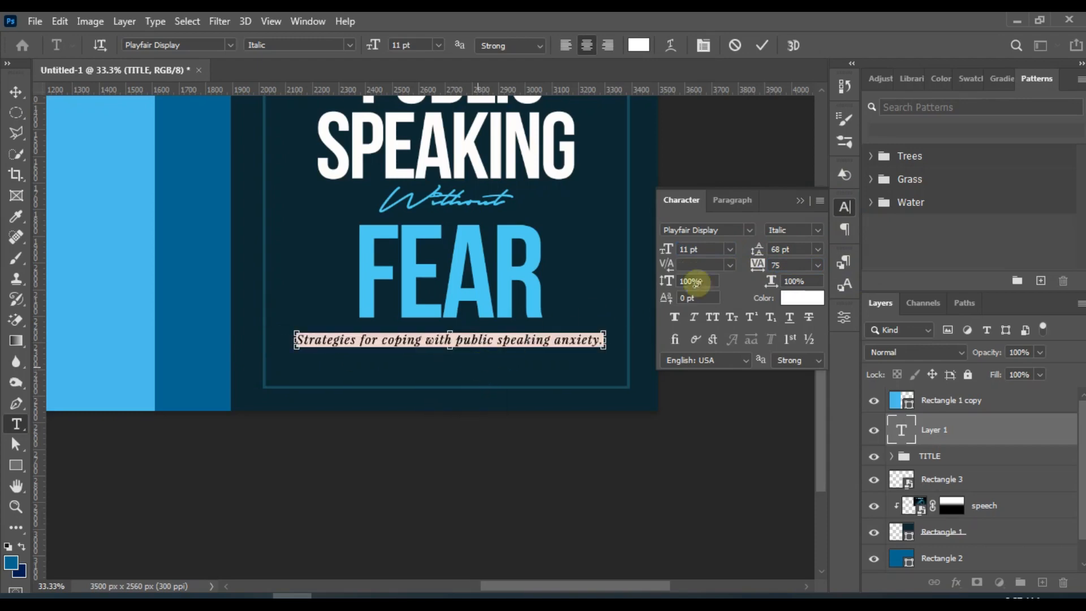
pyautogui.click(703, 249)
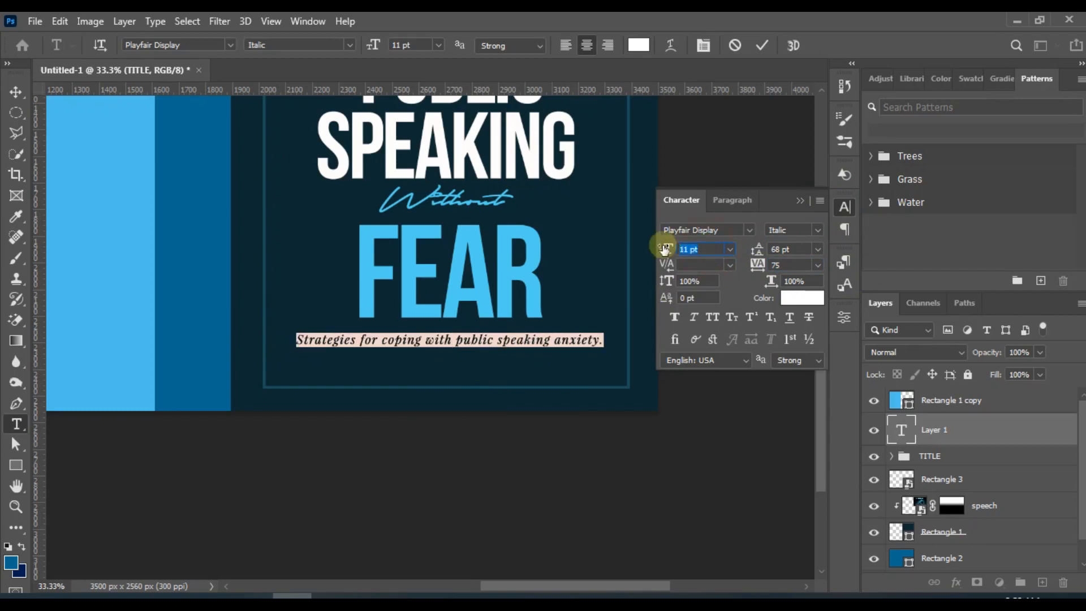
pyautogui.moveTo(665, 249); pyautogui.dragTo(642, 259)
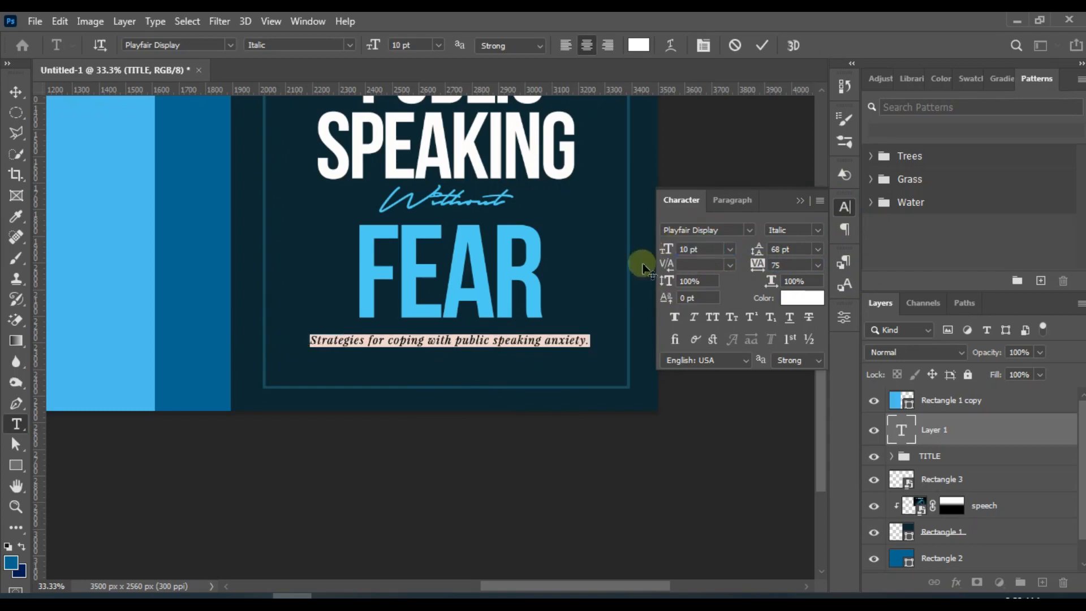
pyautogui.click(350, 47)
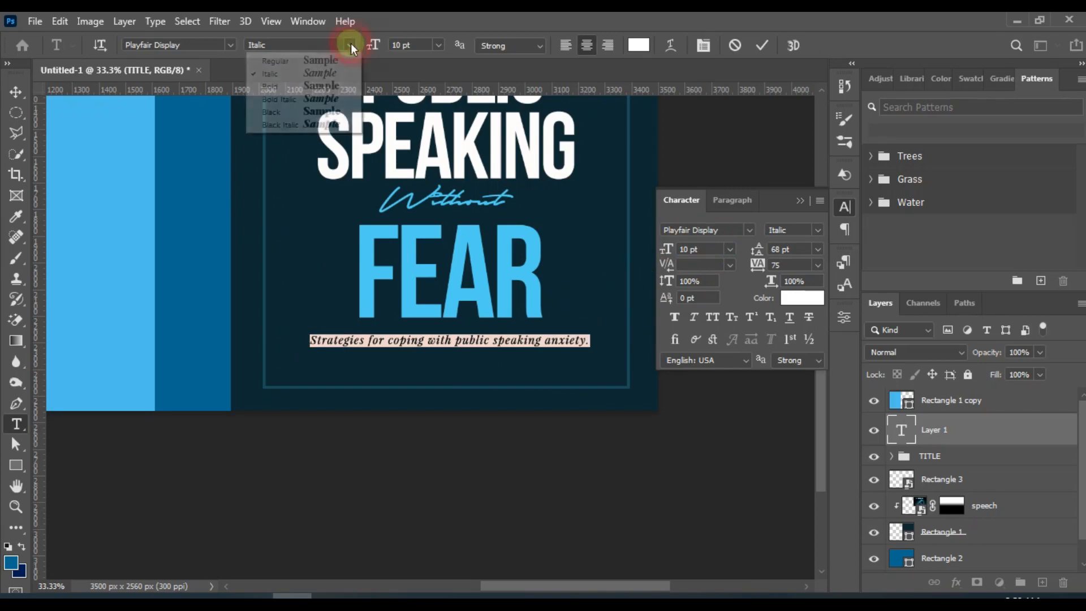
pyautogui.click(332, 99)
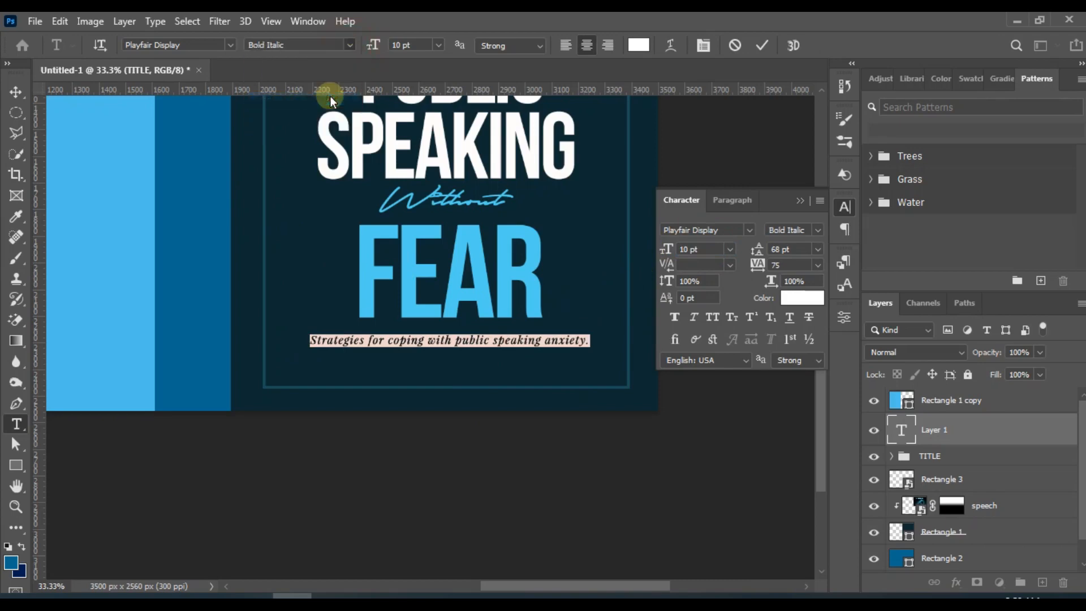
pyautogui.click(16, 92)
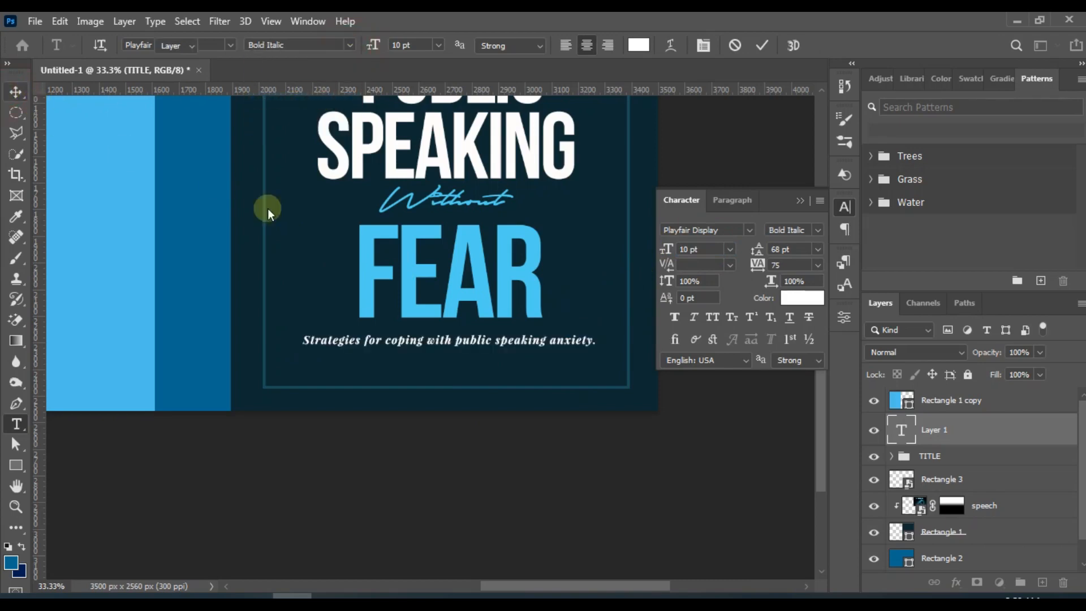
pyautogui.click(800, 202)
# Center the subtitle horizontally on the front cover using a selection of Rectangle 1, and clear the selection.
pyautogui.hotkey('ctrl', '-')
pyautogui.hotkey('ctrl', '-')
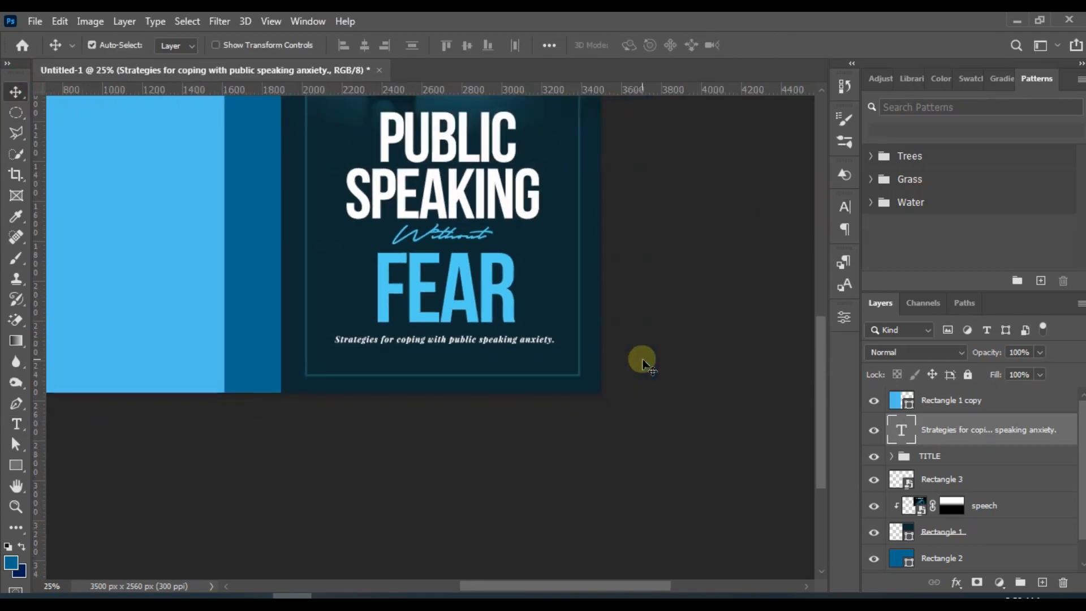
pyautogui.hotkey('ctrl', '+')
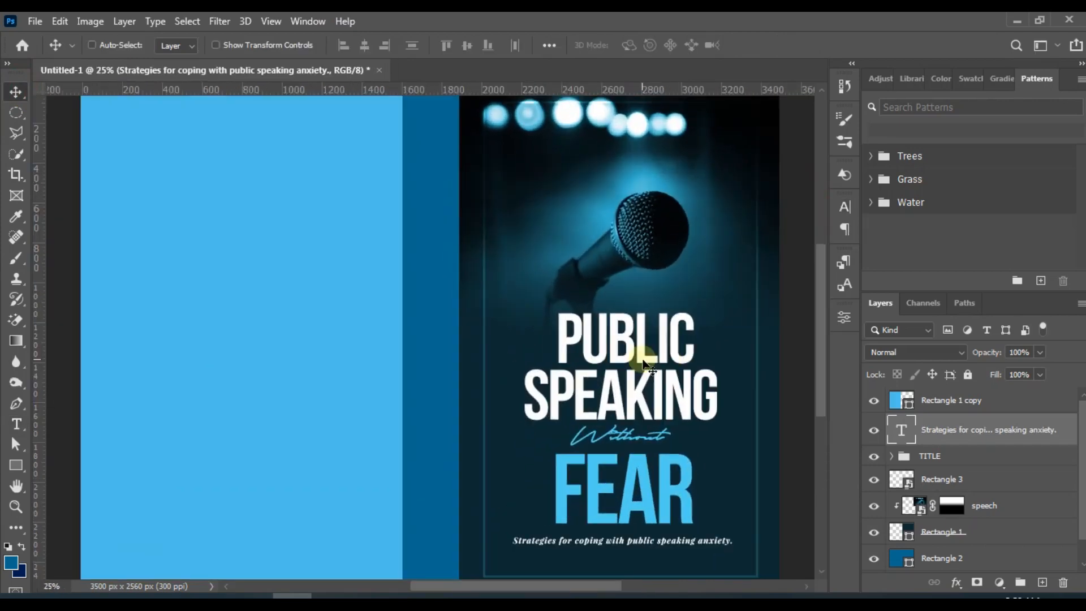
pyautogui.moveTo(510, 588); pyautogui.dragTo(561, 588)
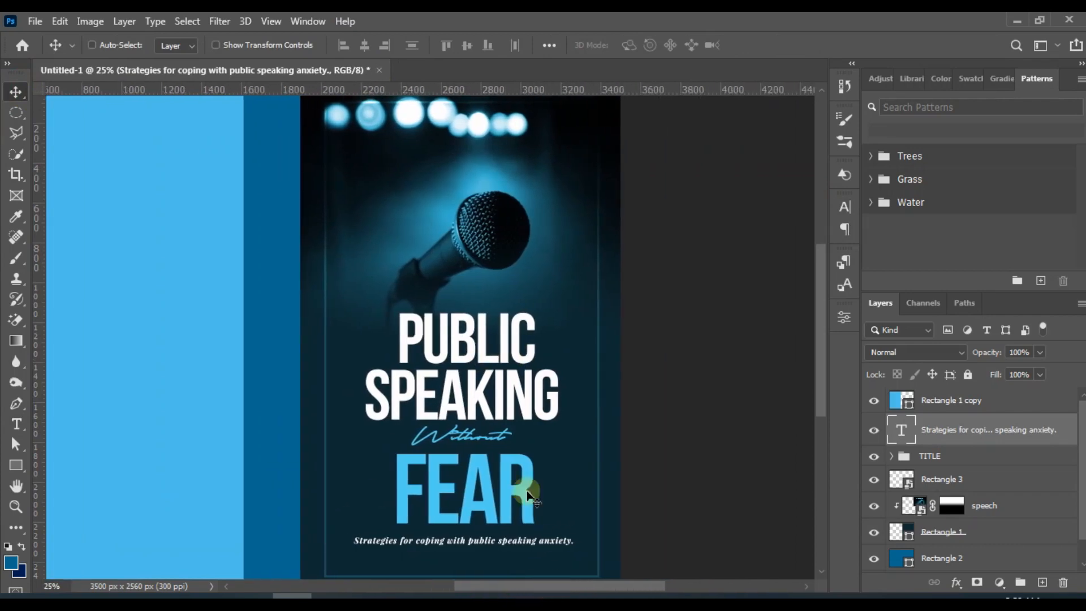
pyautogui.scroll(-2, 517, 424)
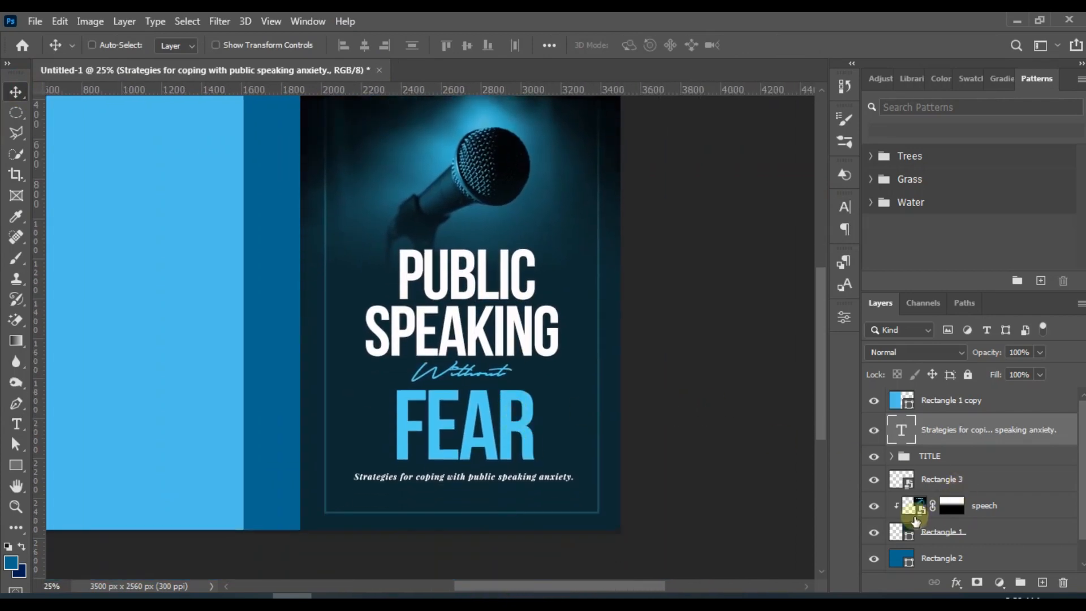
pyautogui.keyDown('ctrl'); pyautogui.click(907, 531); pyautogui.keyUp('ctrl')
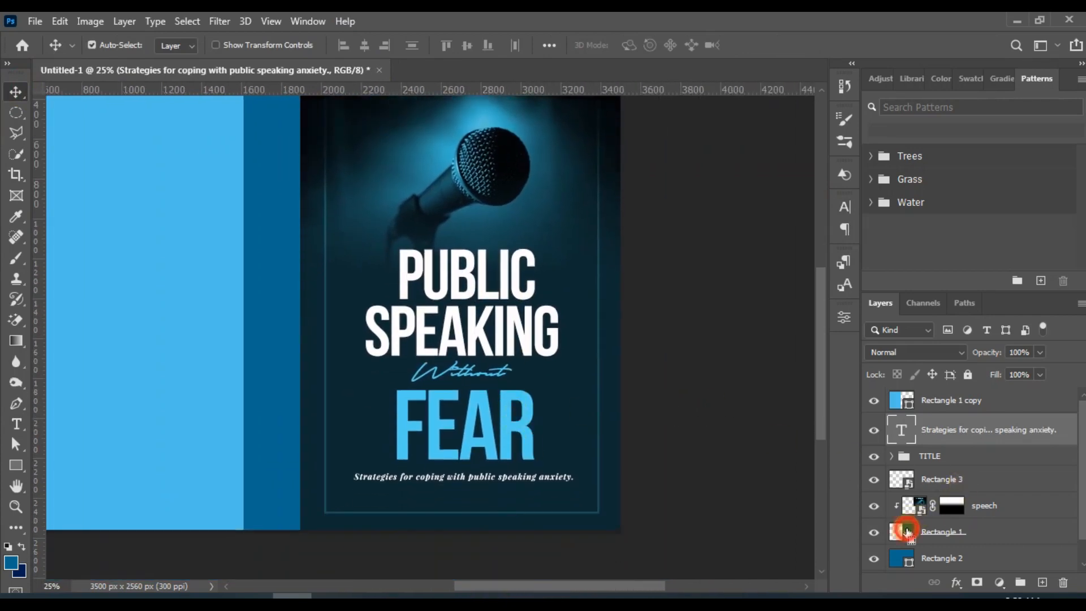
pyautogui.click(364, 45)
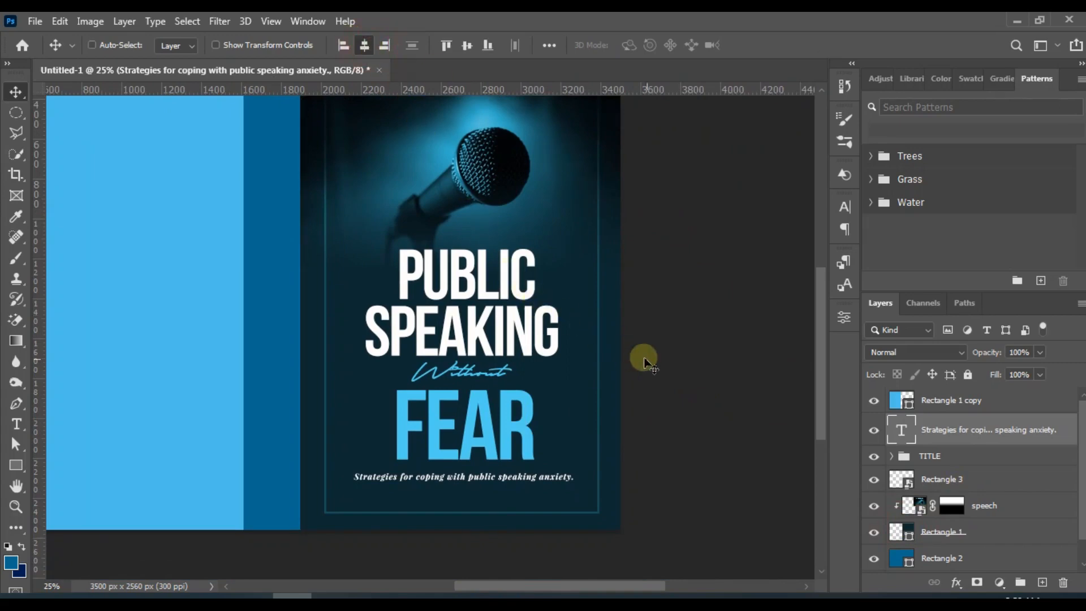
# Switch to the Word document and copy the author's full name from the start of the ABOUT THE AUTHOR paragraph.
pyautogui.scroll(5, 645, 362)
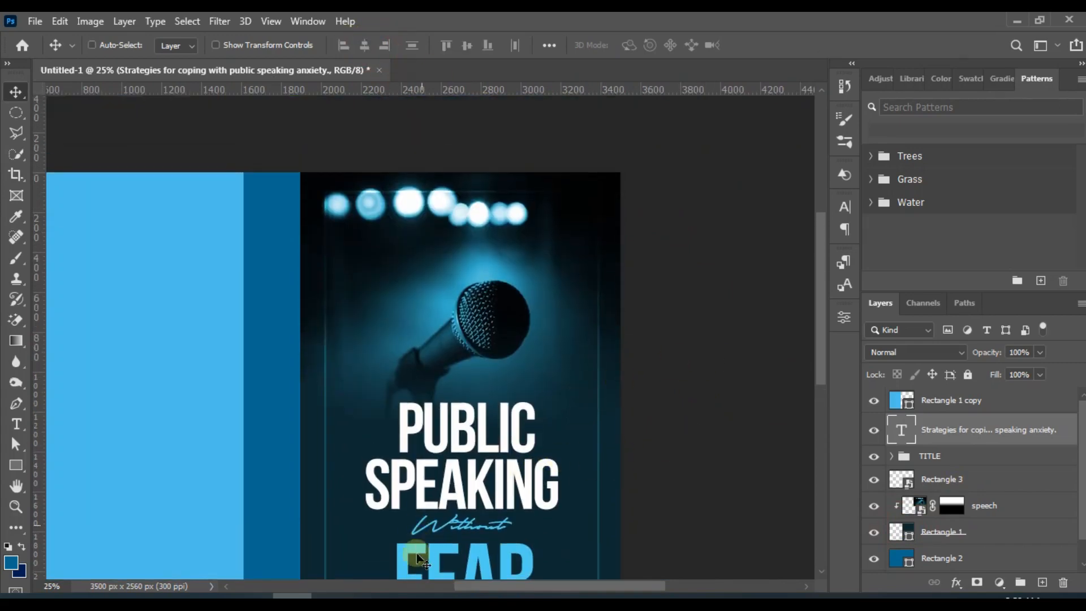
pyautogui.click(333, 597)
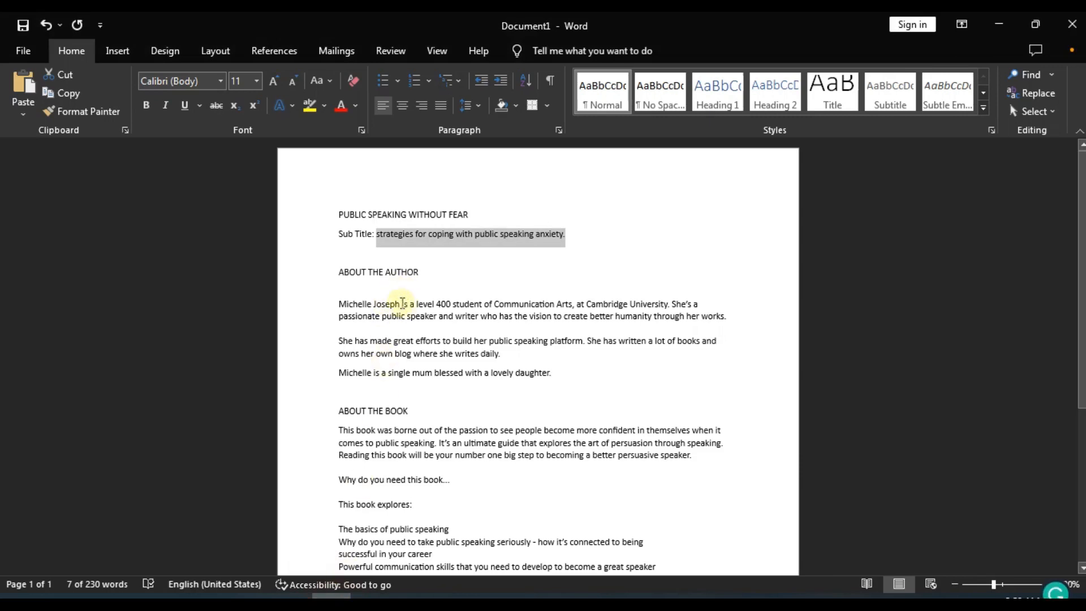
pyautogui.moveTo(400, 304); pyautogui.dragTo(340, 304)
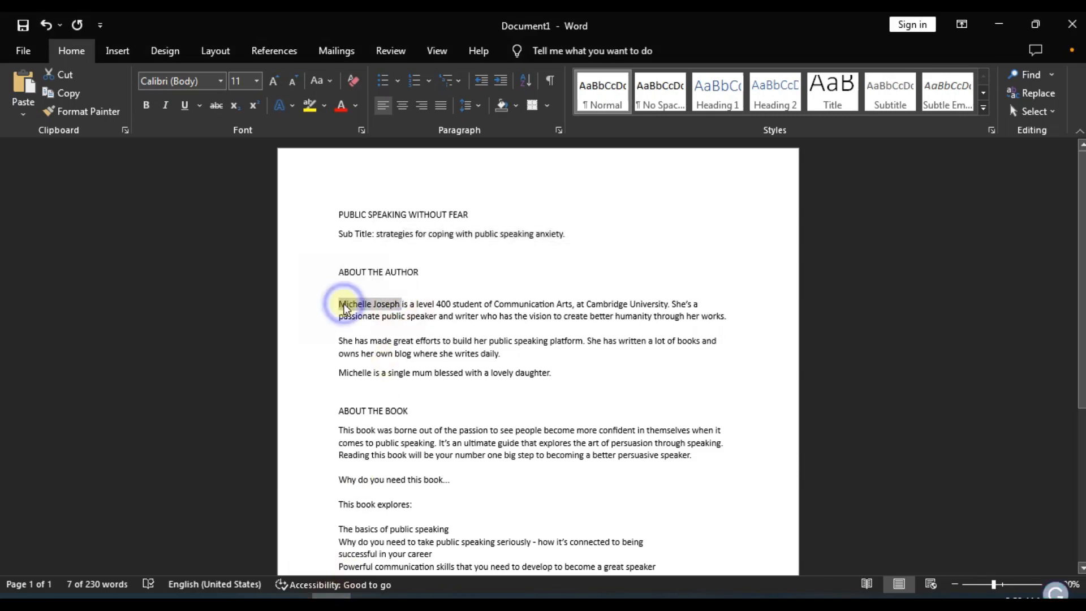
pyautogui.rightClick(344, 309)
pyautogui.click(373, 358)
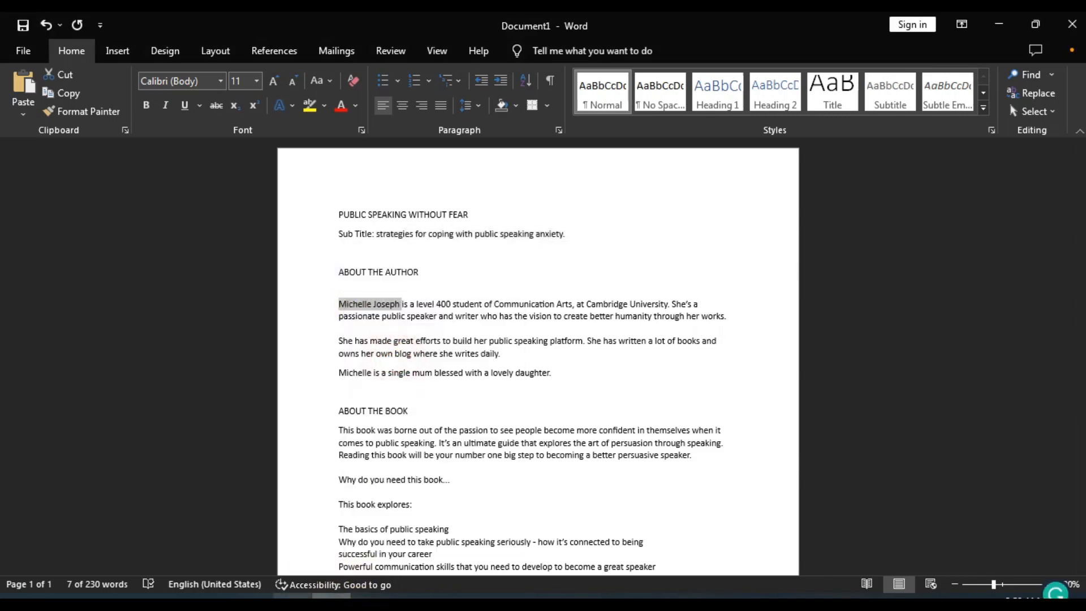
# Return to Photoshop and paste the author's name as a new text layer in the upper part of the front cover.
pyautogui.click(292, 597)
pyautogui.scroll(1, 14, 408)
pyautogui.click(15, 423)
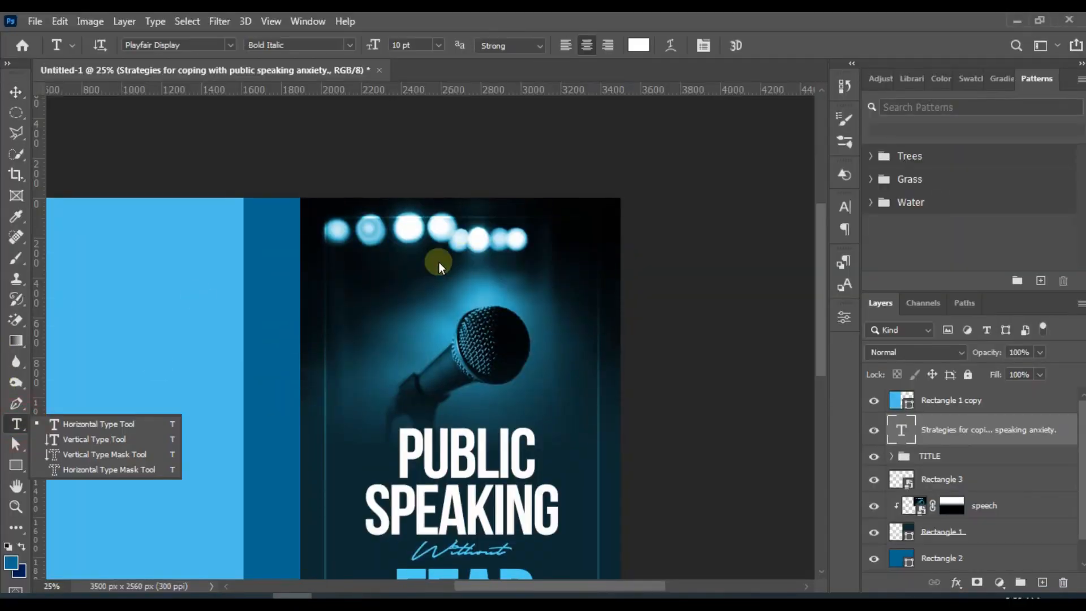
pyautogui.click(379, 276)
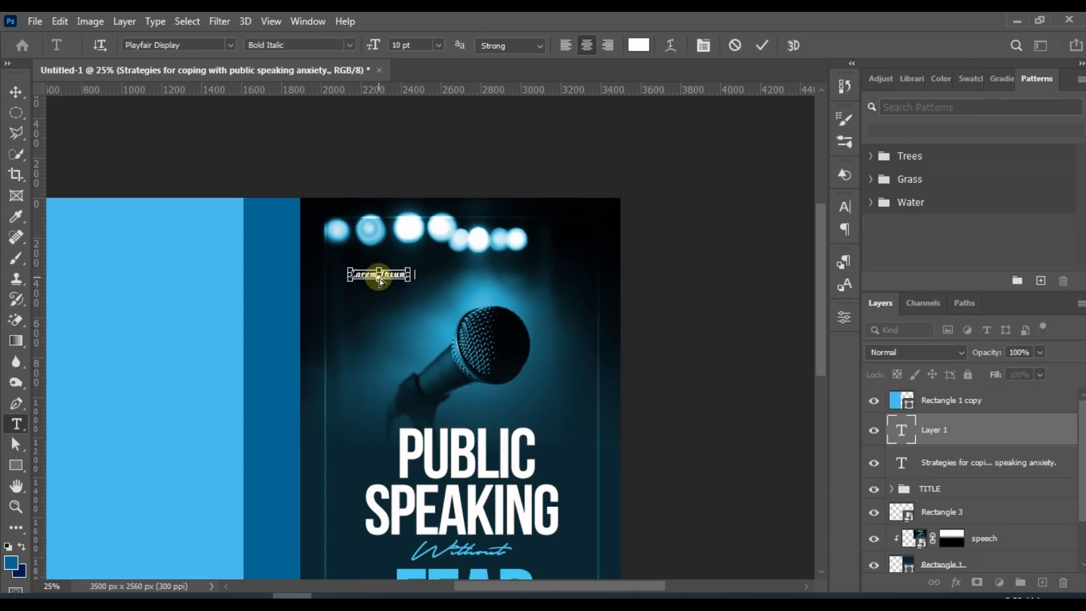
pyautogui.hotkey('ctrl', 'v')
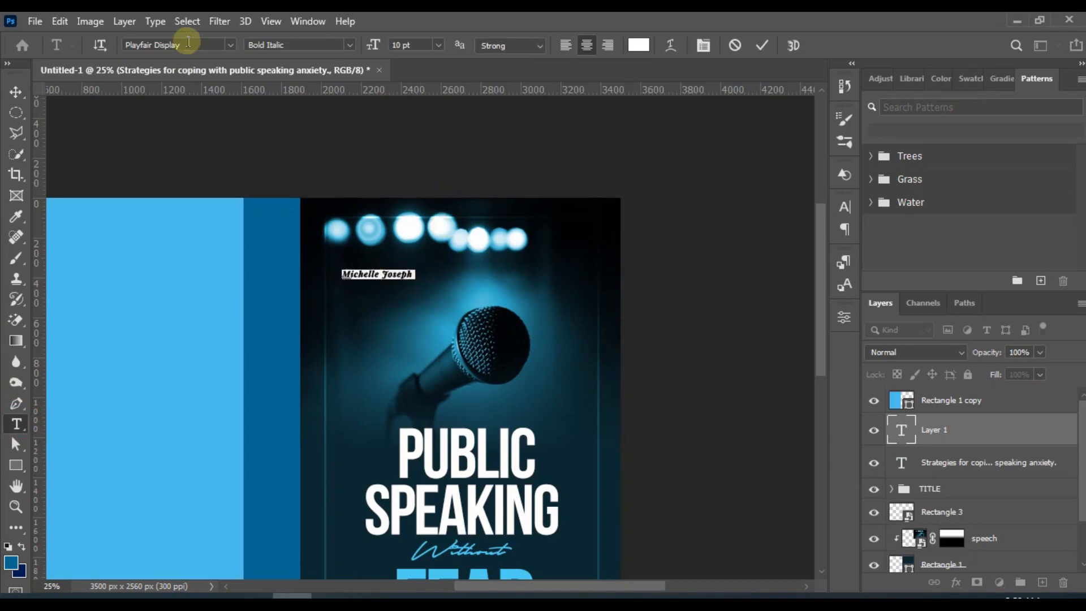
# Restyle the author name in Bebas Neue Regular at 13 pt with tracking 235.
pyautogui.click(188, 43)
pyautogui.write('BEB')
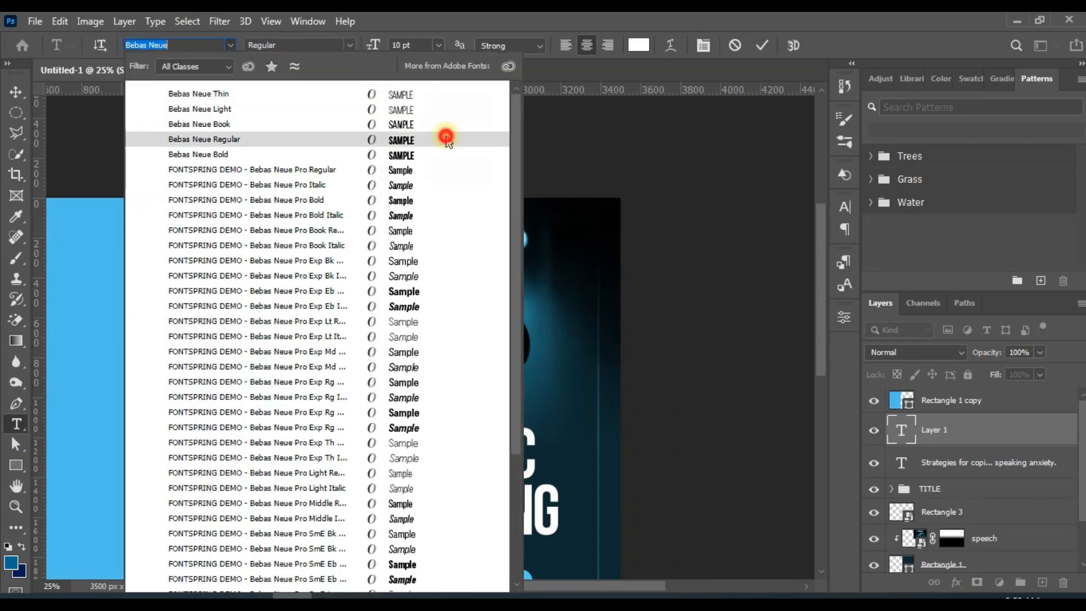
pyautogui.press('Escape')
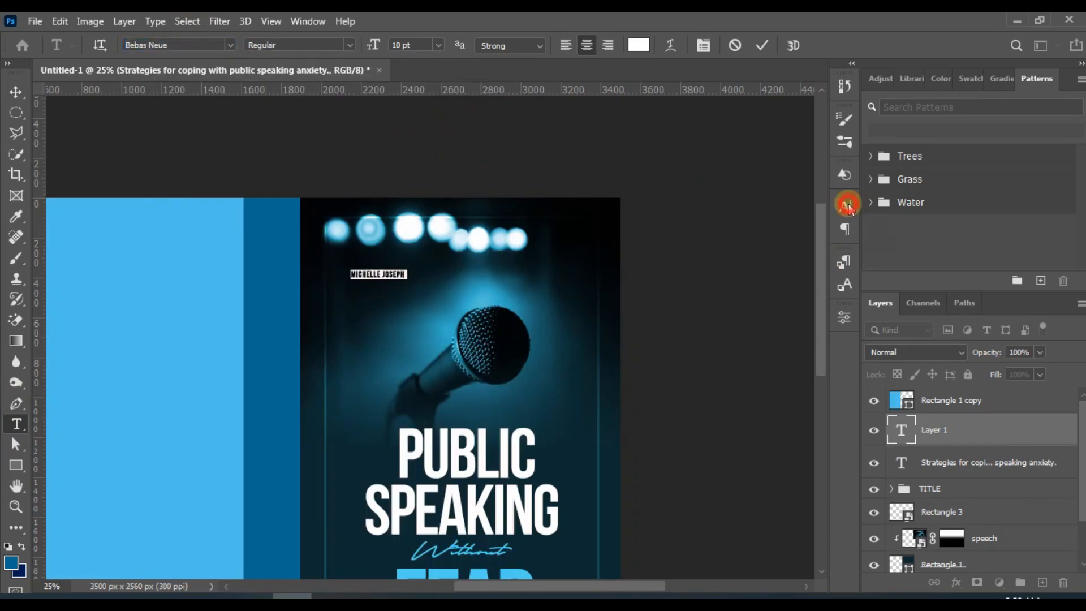
pyautogui.click(847, 205)
pyautogui.moveTo(700, 250); pyautogui.dragTo(665, 251)
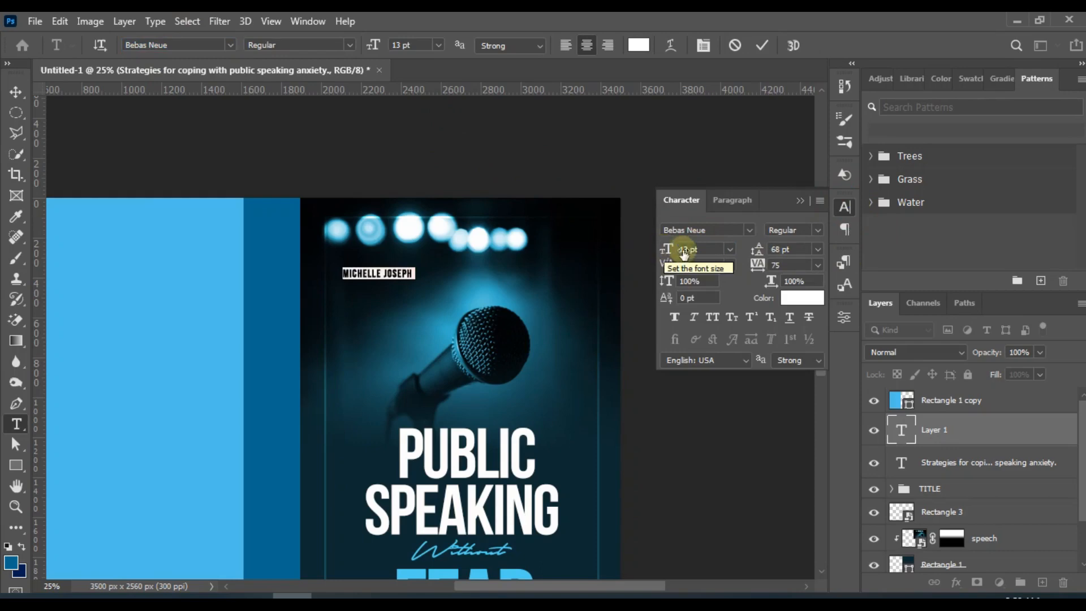
pyautogui.moveTo(758, 262); pyautogui.dragTo(768, 267)
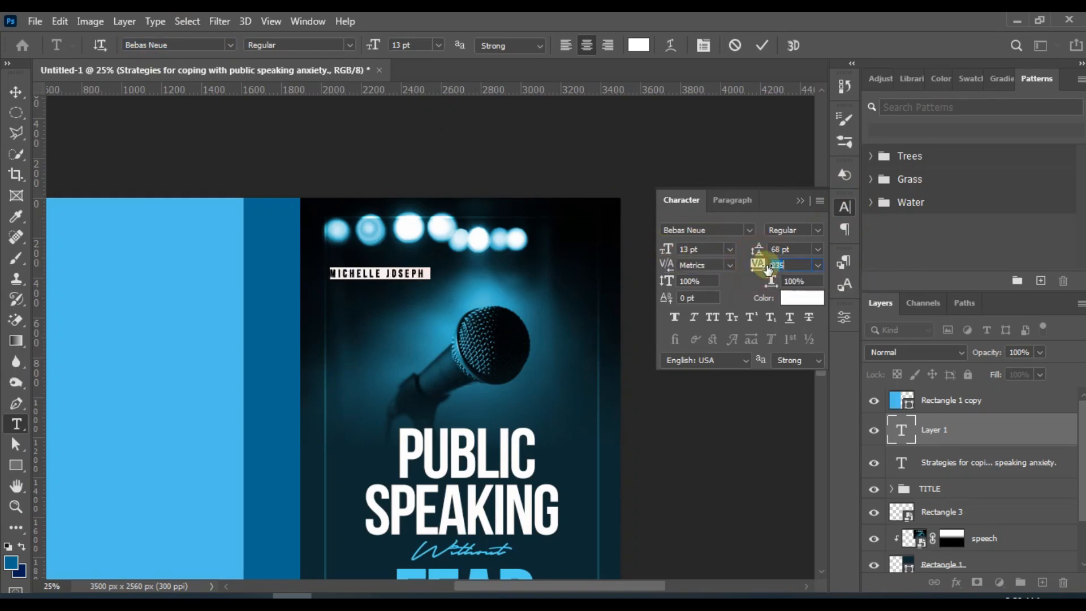
# Try the author name at 16 pt and at 18 pt.
pyautogui.click(702, 249)
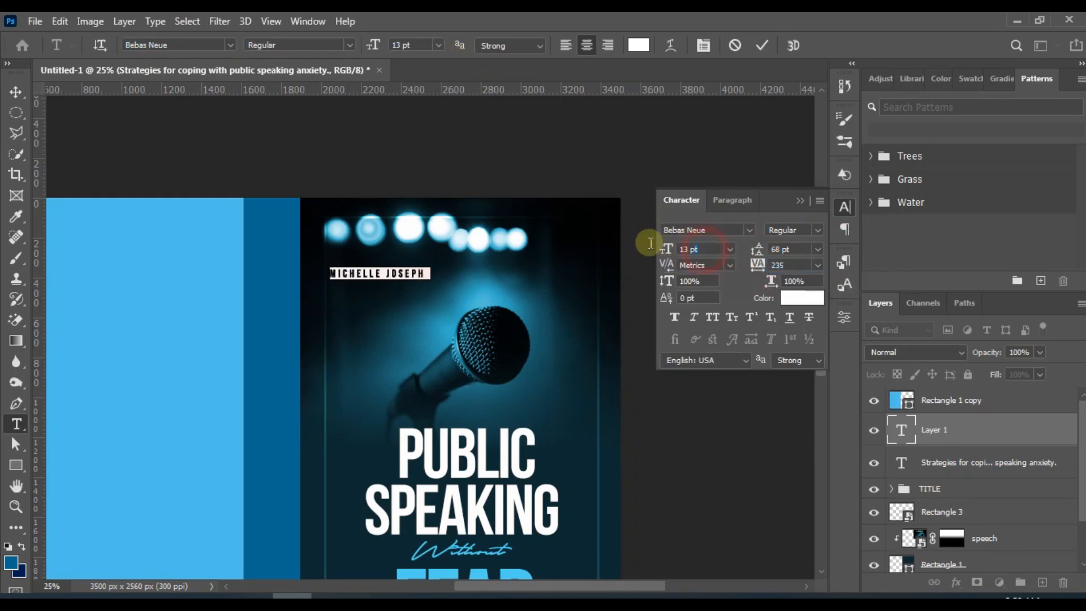
pyautogui.write('16')
pyautogui.press('Return')
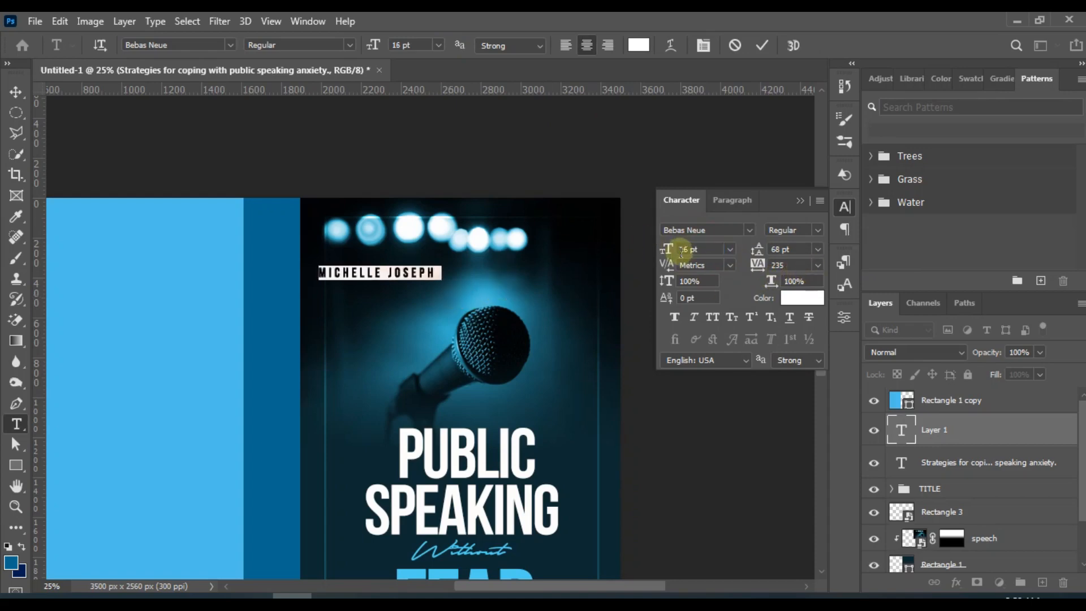
pyautogui.click(702, 249)
pyautogui.write('18')
pyautogui.press('Return')
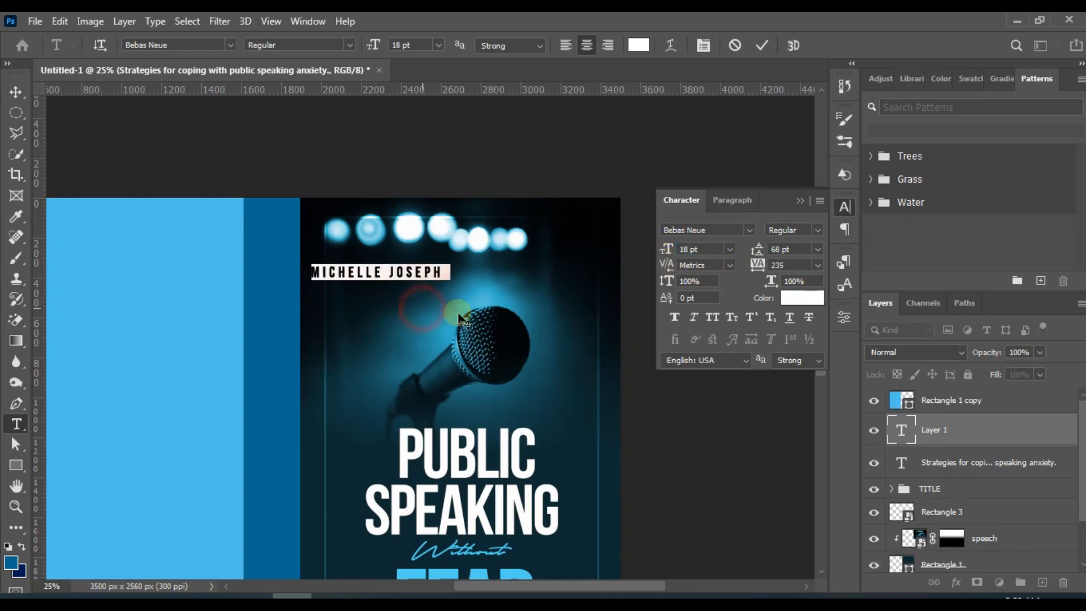
# Move the author name right so it sits above the microphone, and set its tracking to 100.
pyautogui.moveTo(461, 319); pyautogui.dragTo(498, 299)
pyautogui.click(818, 264)
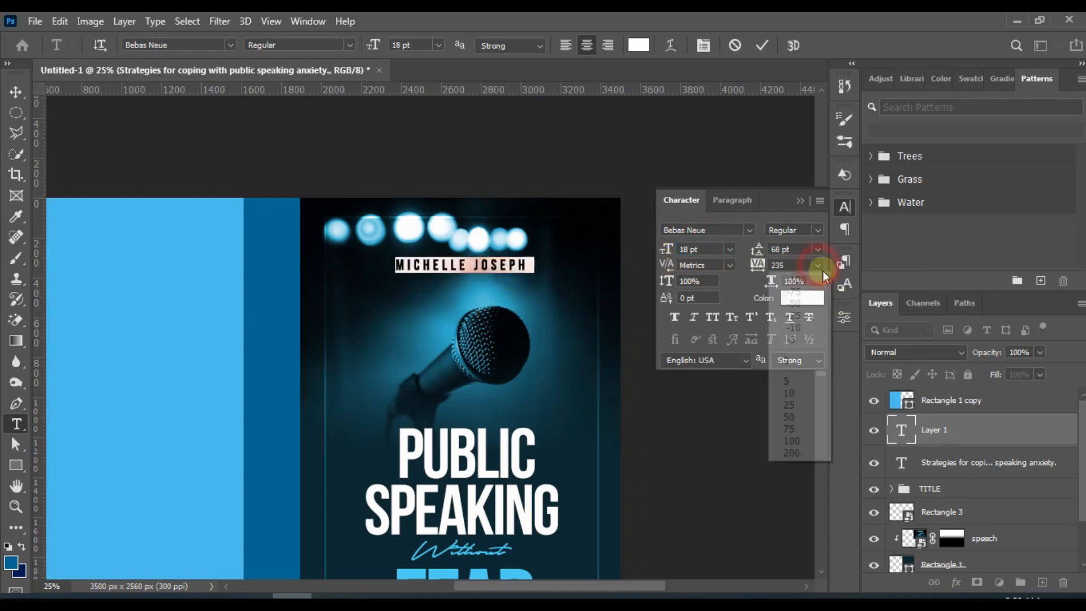
pyautogui.click(814, 440)
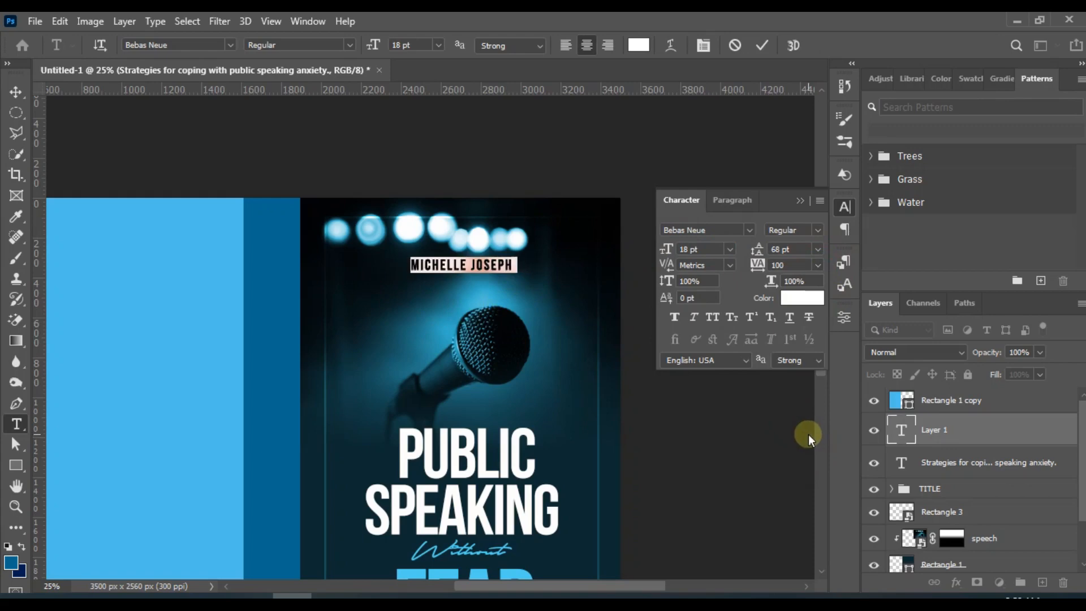
# Frame the author name with a spaced hyphen at its start and another at its end.
pyautogui.click(516, 262)
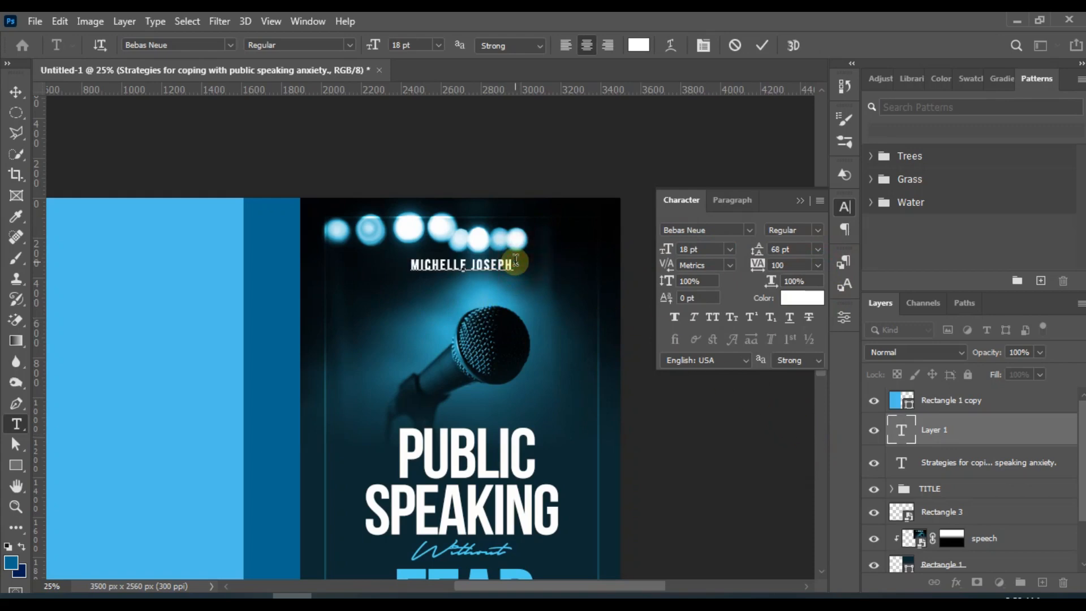
pyautogui.write('-')
pyautogui.click(410, 262)
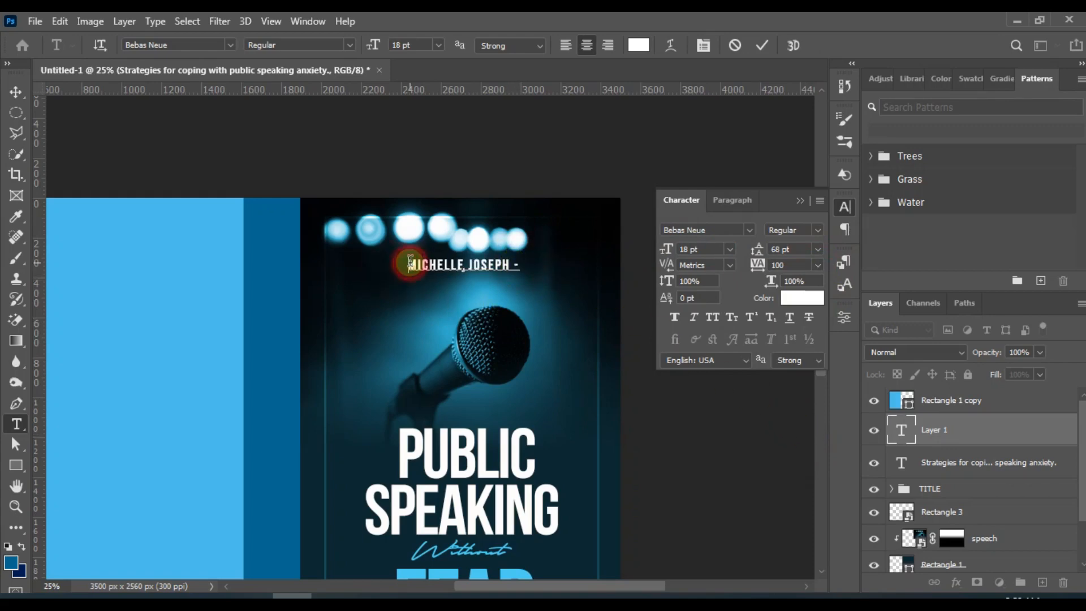
pyautogui.write('-')
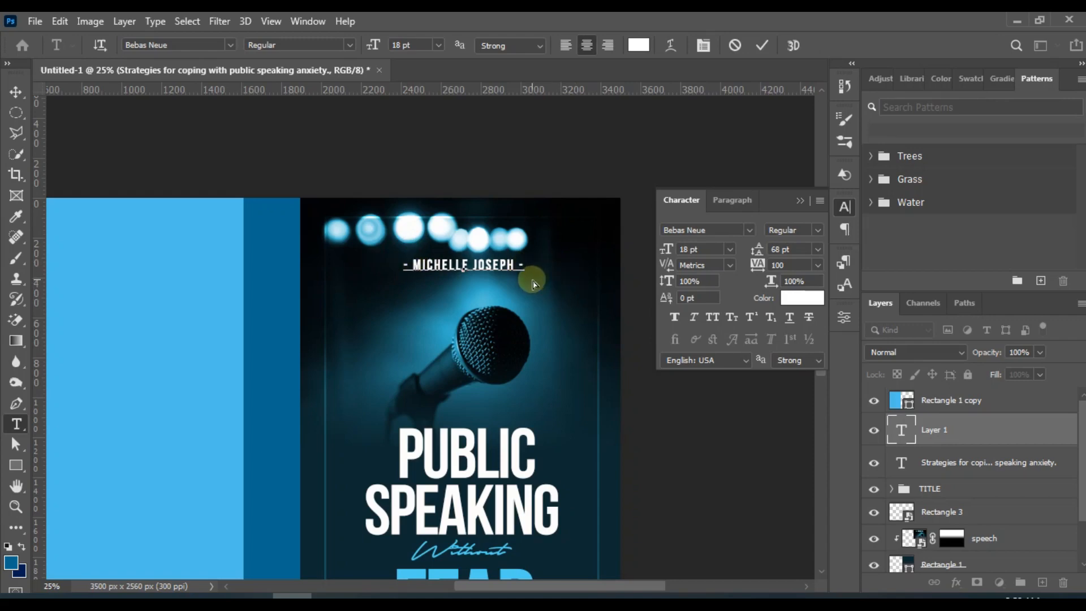
# Set the whole author name line to 20 pt and commit the text.
pyautogui.hotkey('ctrl', 'a')
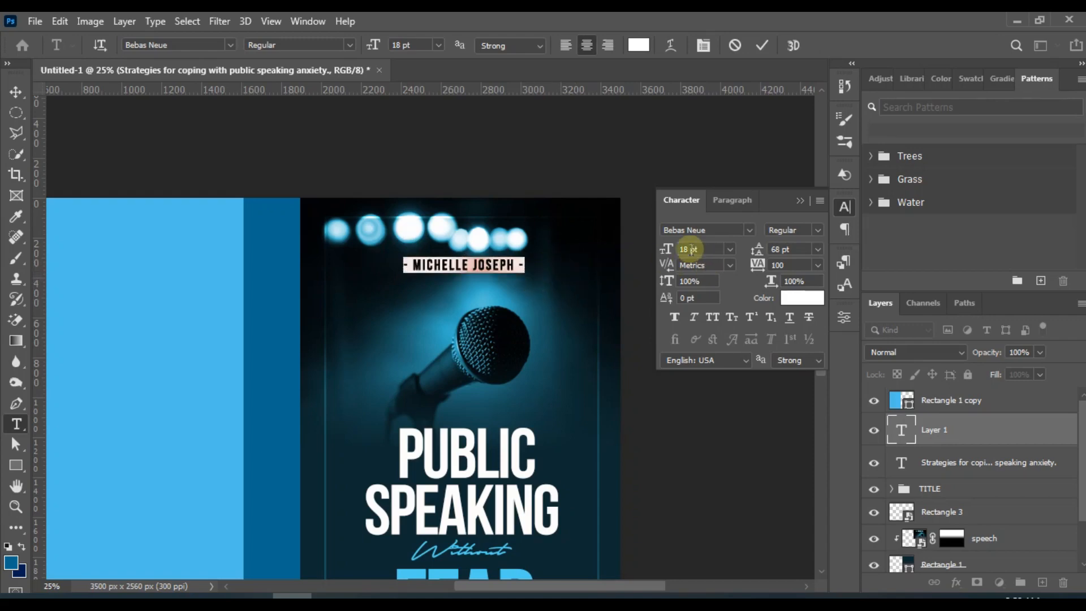
pyautogui.click(695, 249)
pyautogui.write('20')
pyautogui.press('Return')
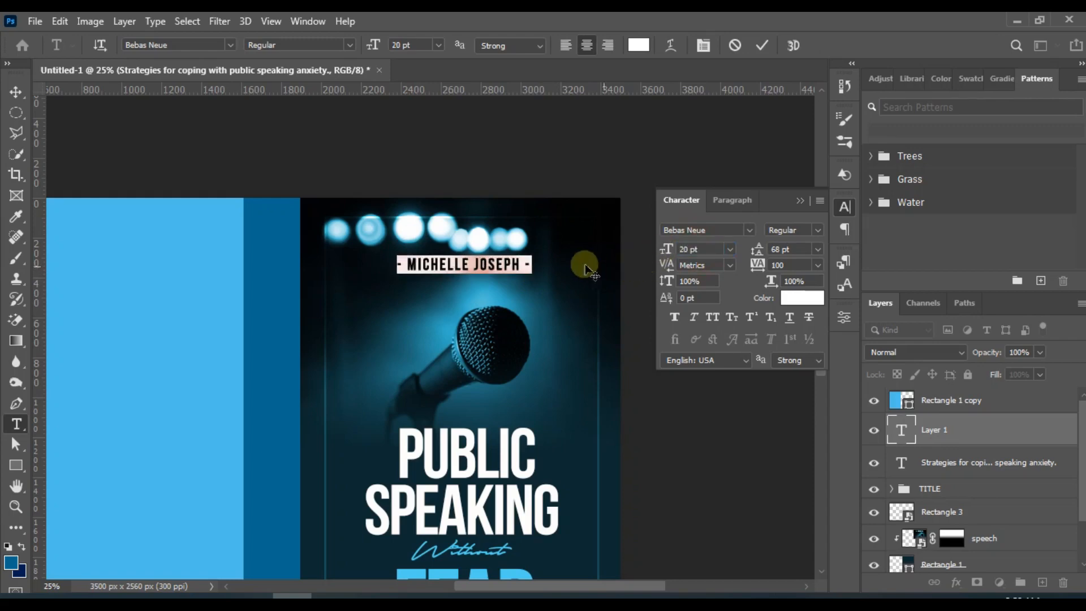
pyautogui.click(16, 91)
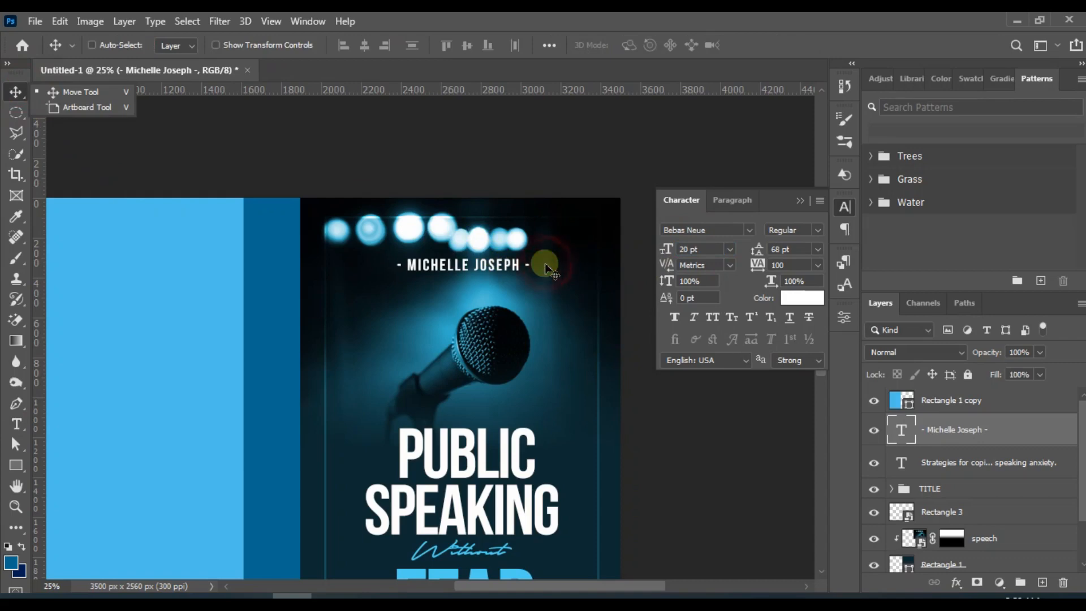
# Center the author name horizontally on the front cover using a selection of Rectangle 1, and clear the selection.
pyautogui.click(913, 520)
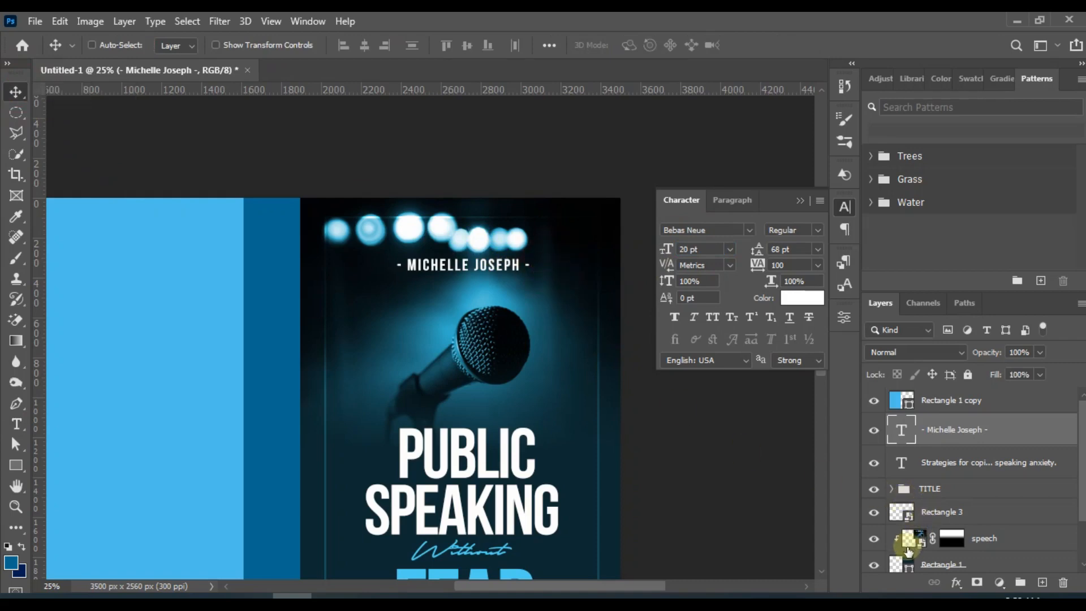
pyautogui.scroll(-1, 907, 561)
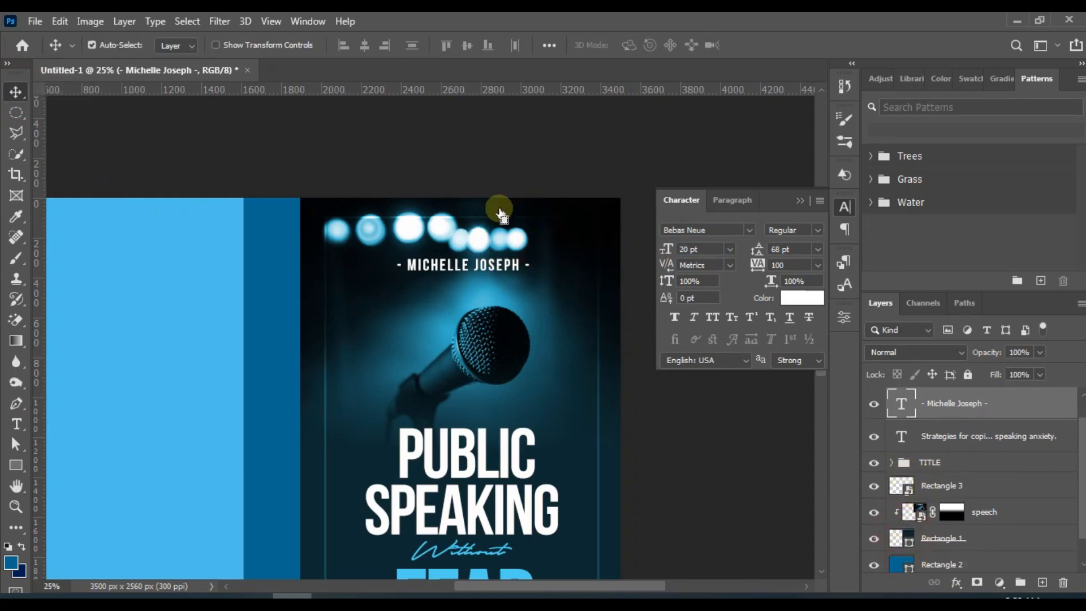
pyautogui.press('ctrl')
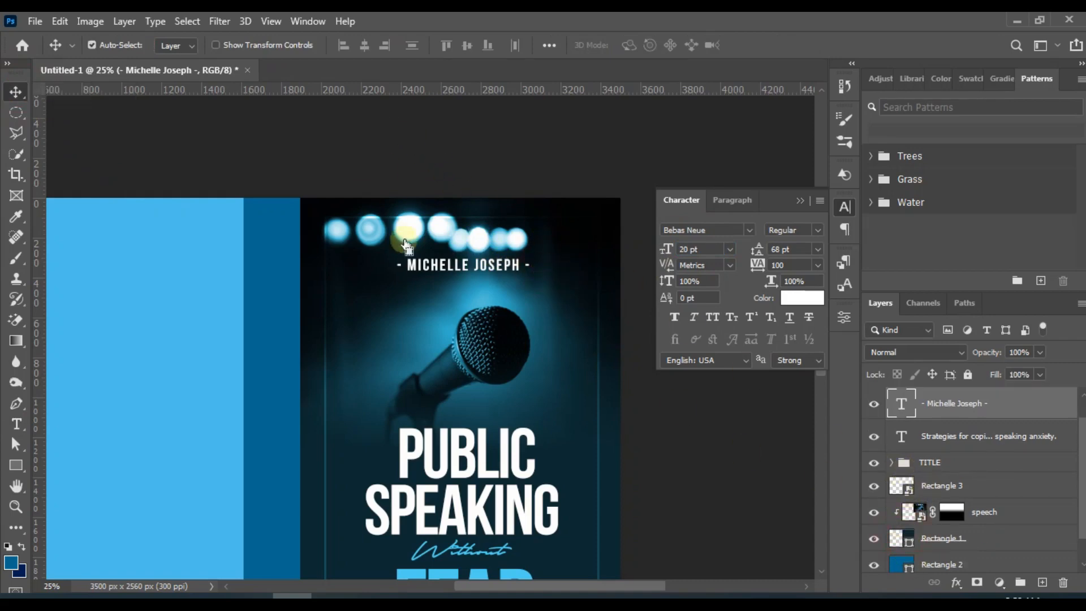
pyautogui.keyDown('ctrl'); pyautogui.click(473, 232); pyautogui.keyUp('ctrl')
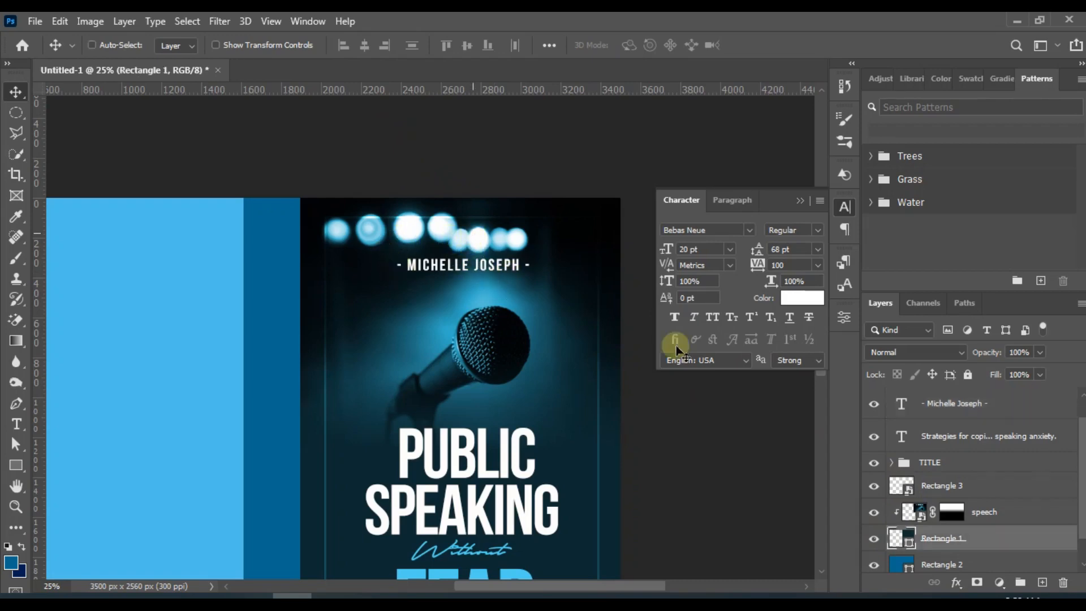
pyautogui.keyDown('ctrl'); pyautogui.click(905, 538); pyautogui.keyUp('ctrl')
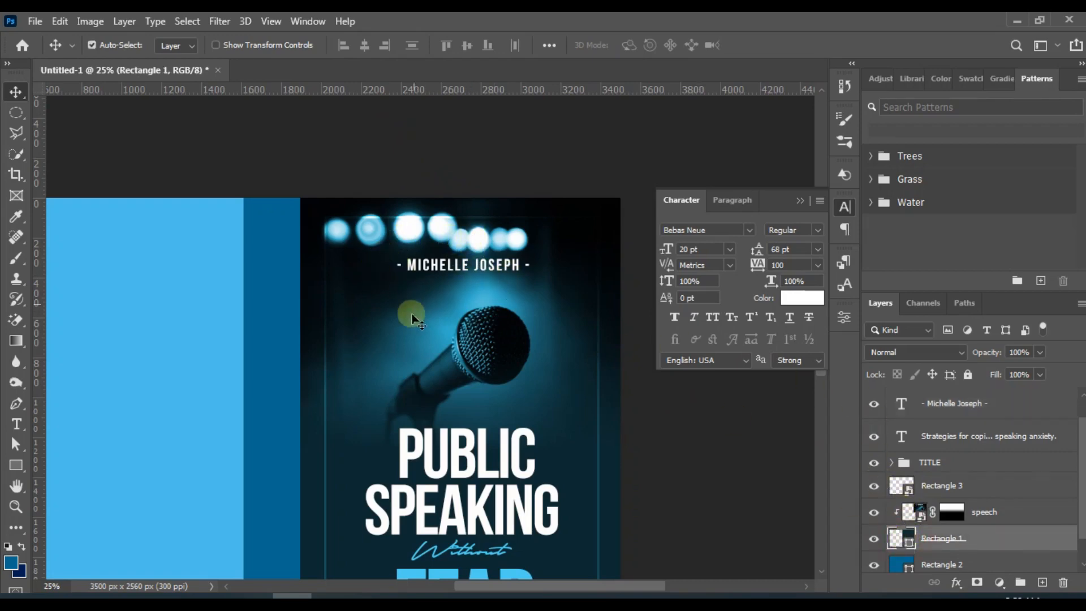
pyautogui.click(365, 46)
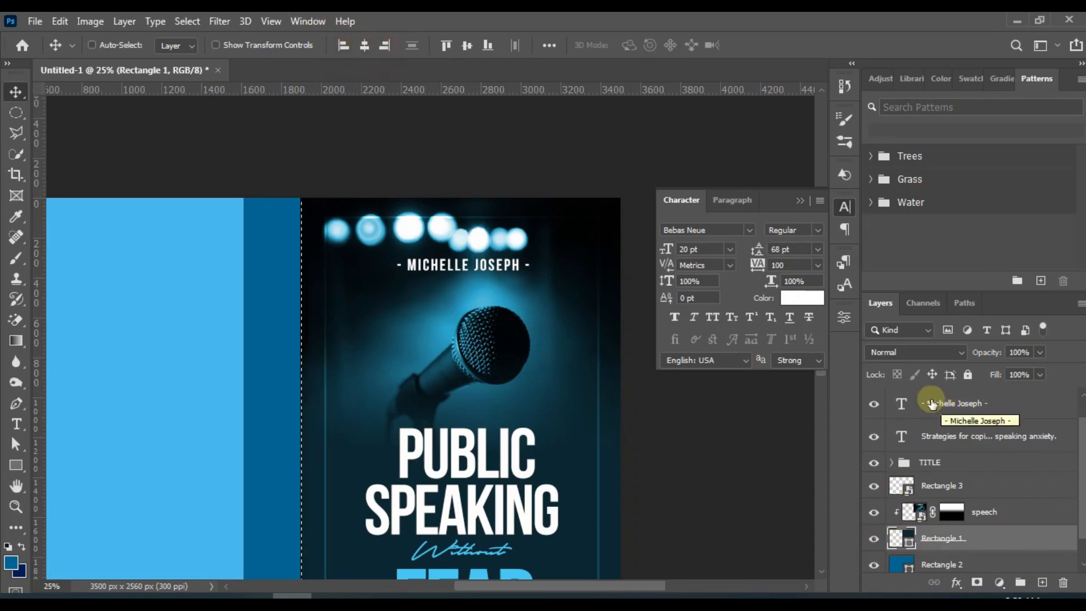
pyautogui.hotkey('ctrl', '-')
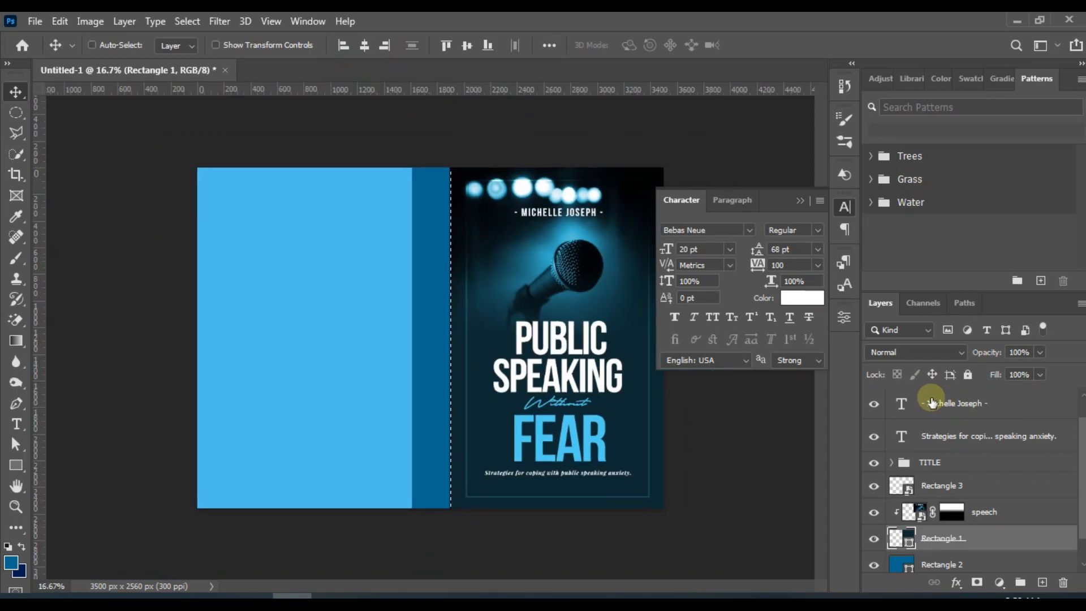
pyautogui.click(929, 402)
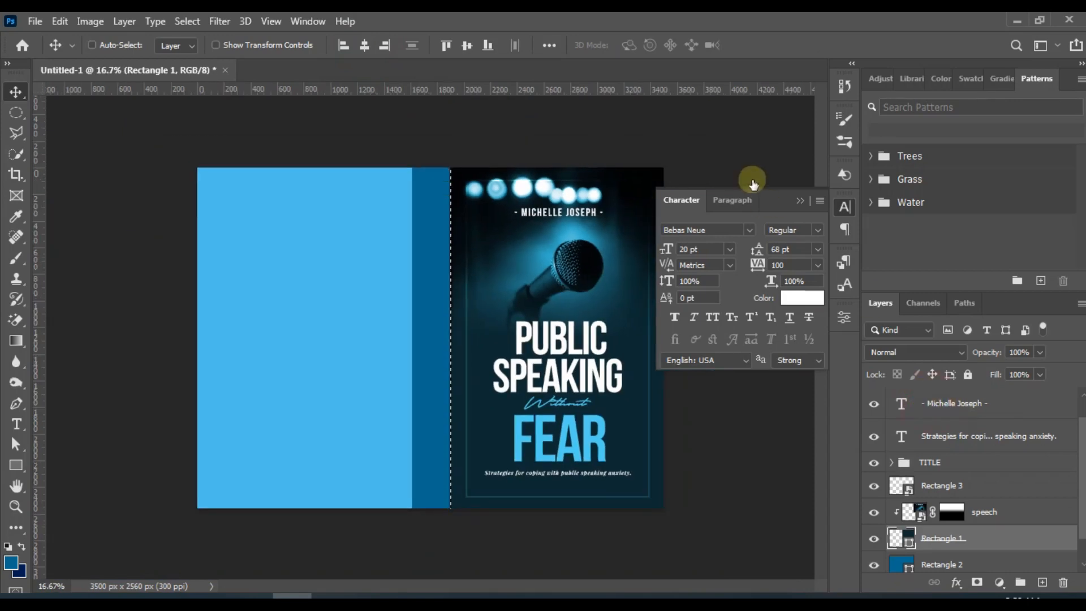
pyautogui.click(800, 201)
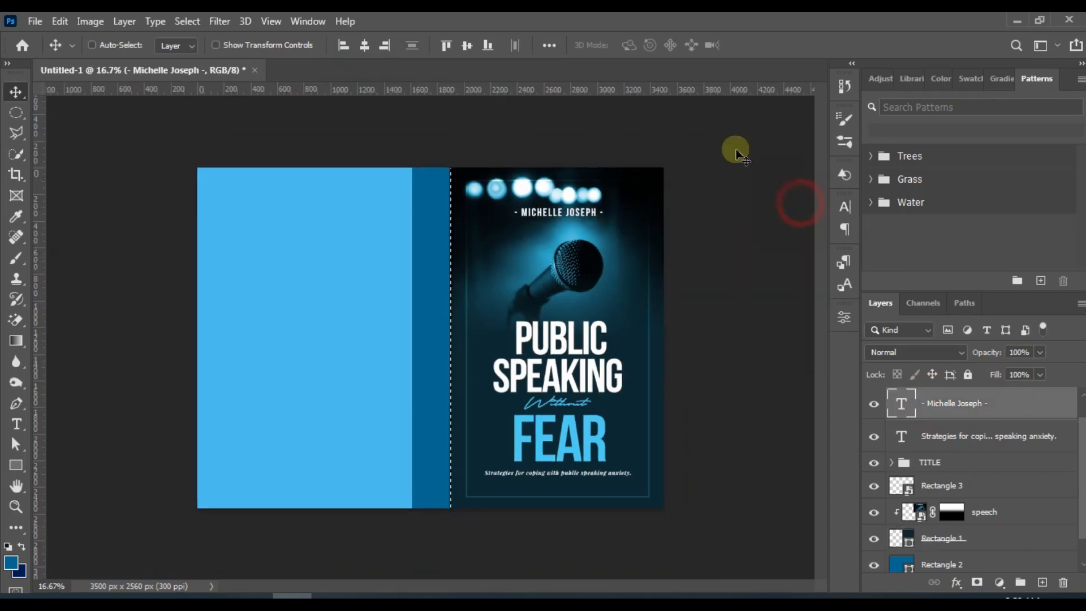
pyautogui.click(367, 44)
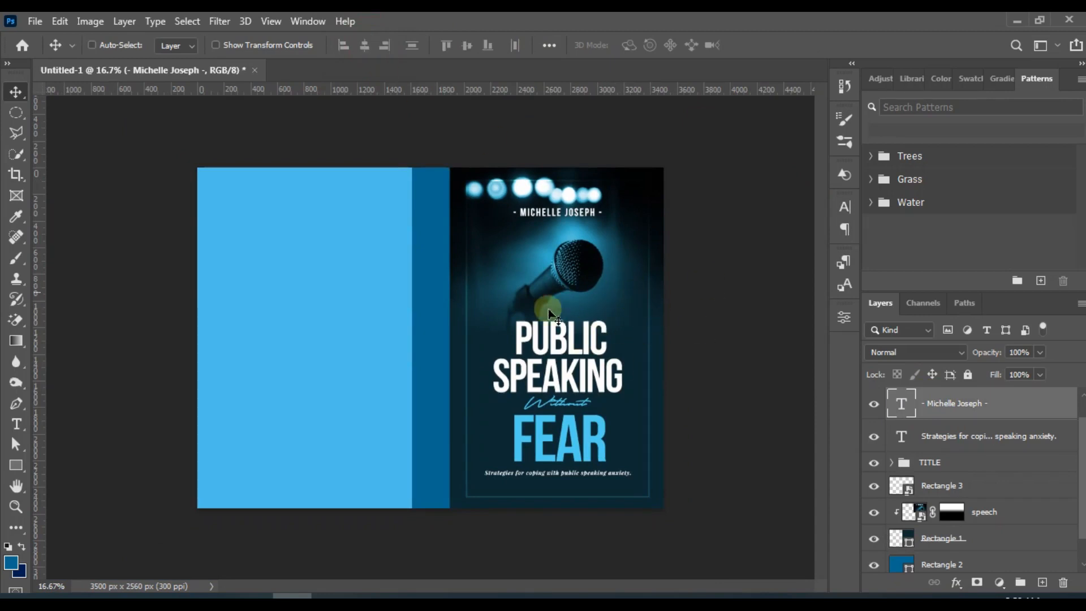
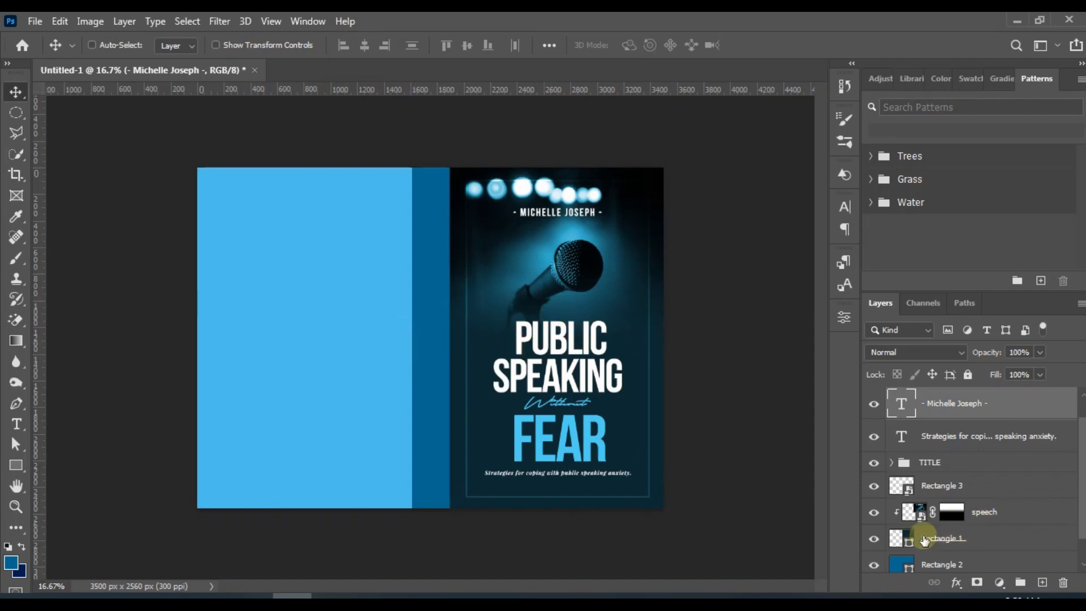
pyautogui.scroll(1, 950, 517)
pyautogui.scroll(-2, 942, 450)
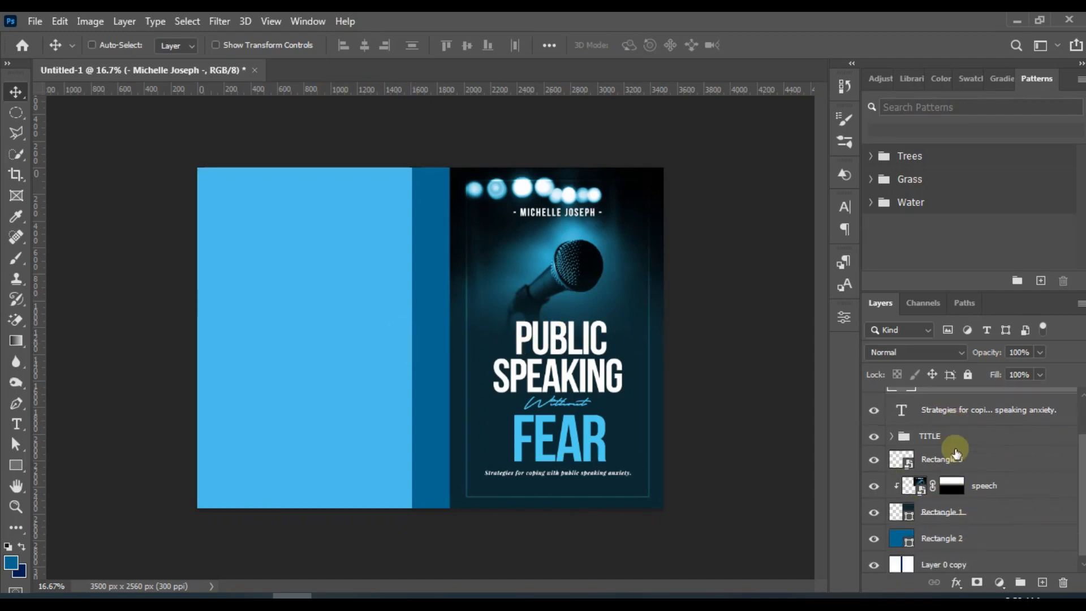
pyautogui.scroll(2, 934, 514)
pyautogui.scroll(-2, 948, 520)
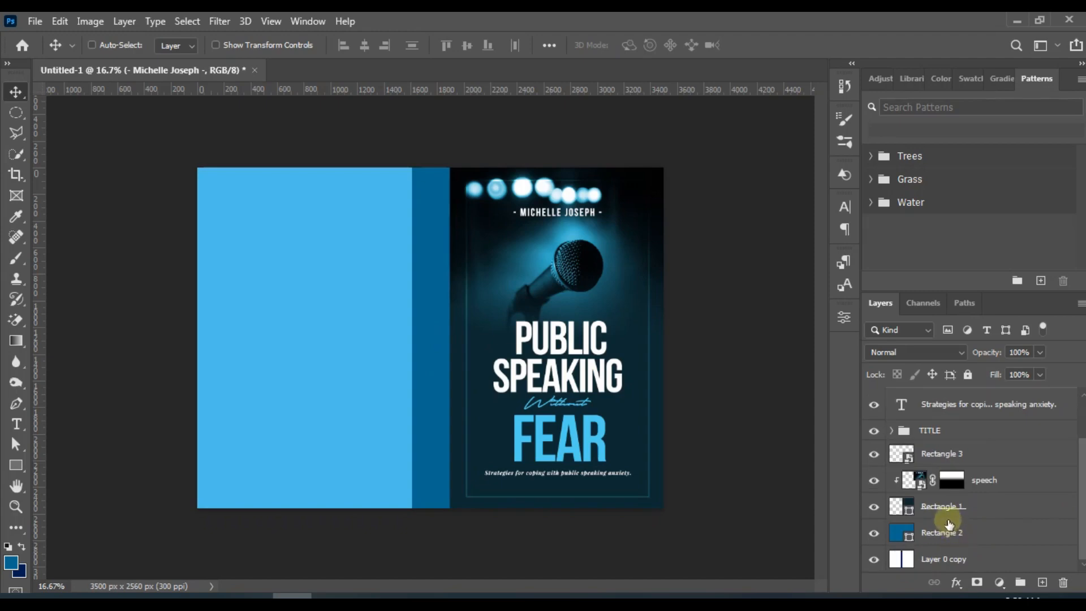
# Group the front cover layers from the author name down to Rectangle 1 and name the group FRONT.
pyautogui.keyDown('shift'); pyautogui.click(989, 506); pyautogui.keyUp('shift')
pyautogui.scroll(2, 989, 505)
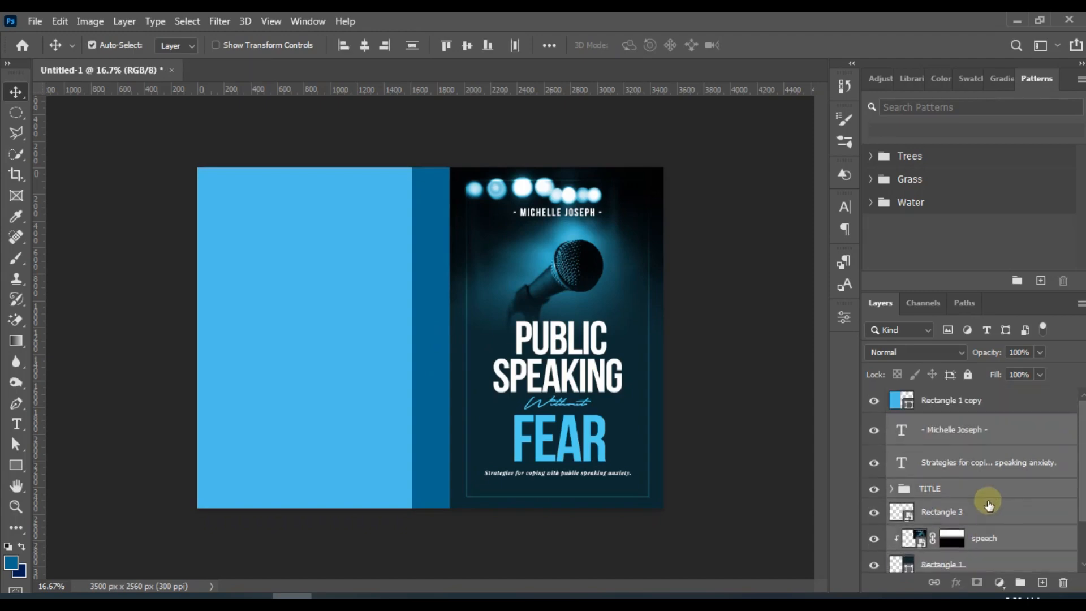
pyautogui.hotkey('ctrl', 'g')
pyautogui.doubleClick(933, 423)
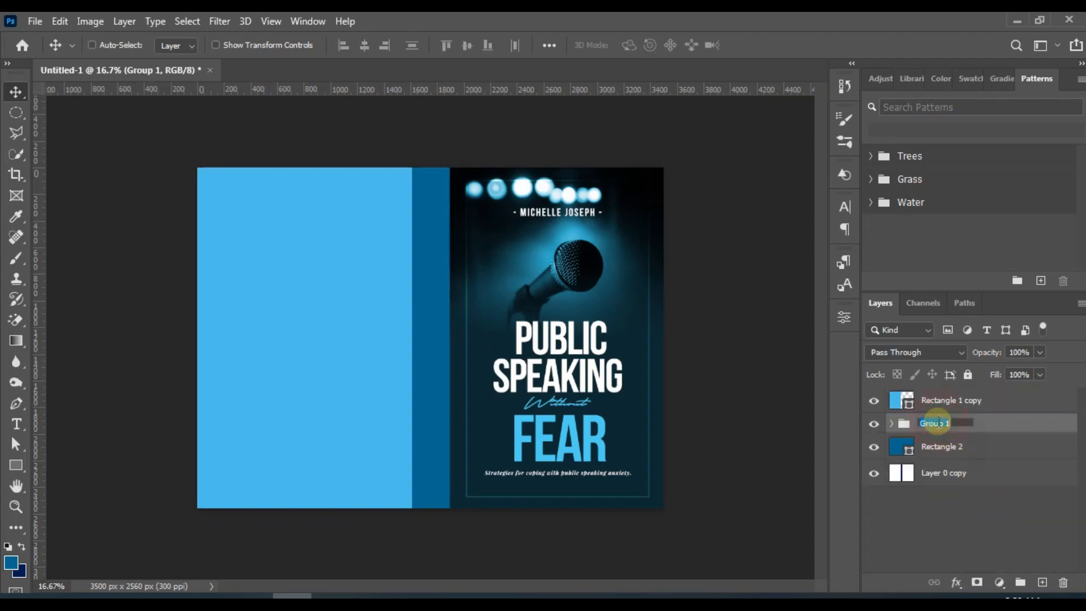
pyautogui.write('FRONT')
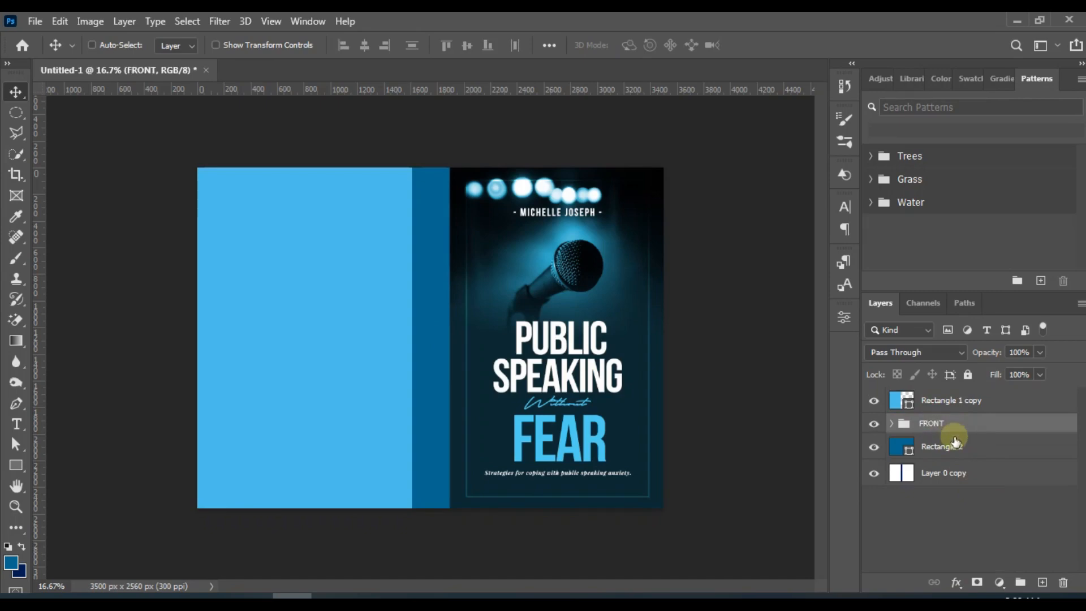
# Recolor the back cover rectangle, Rectangle 1 copy, to dark teal 0f3039 sampled from the front cover background.
pyautogui.click(363, 290)
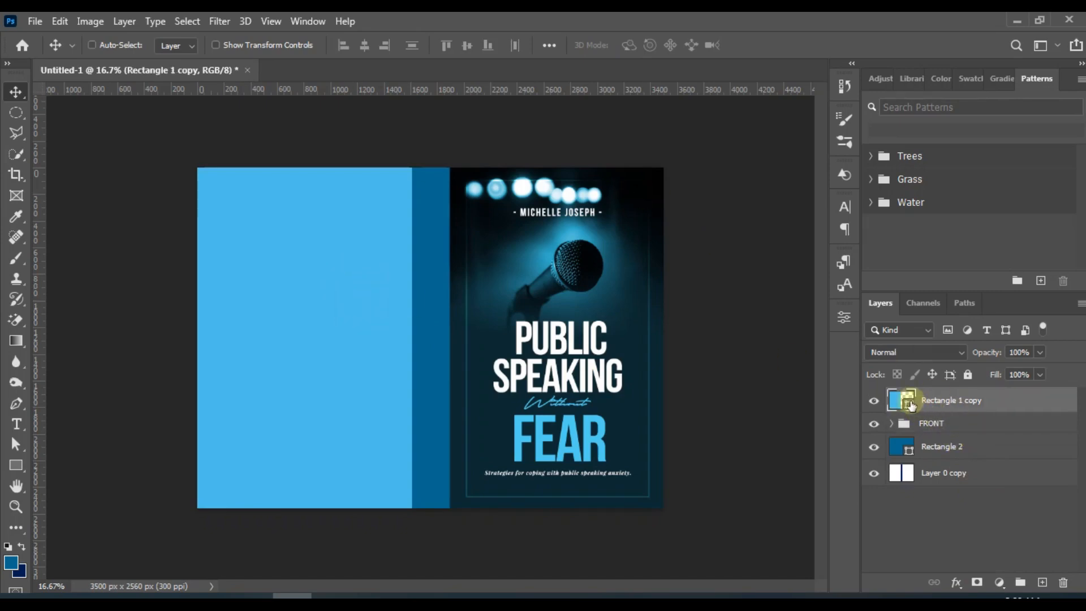
pyautogui.doubleClick(910, 404)
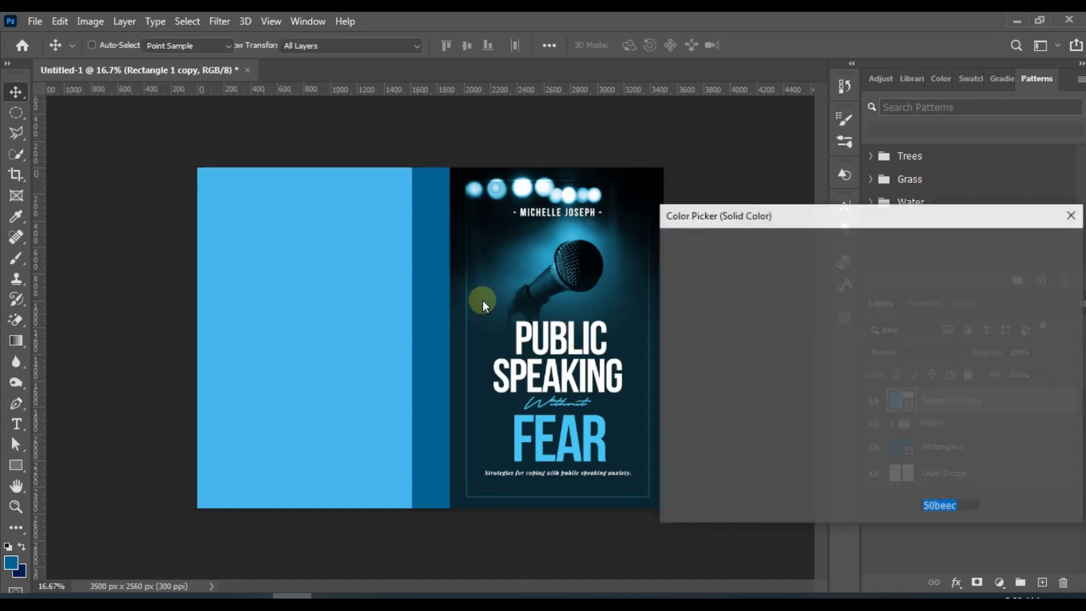
pyautogui.click(476, 248)
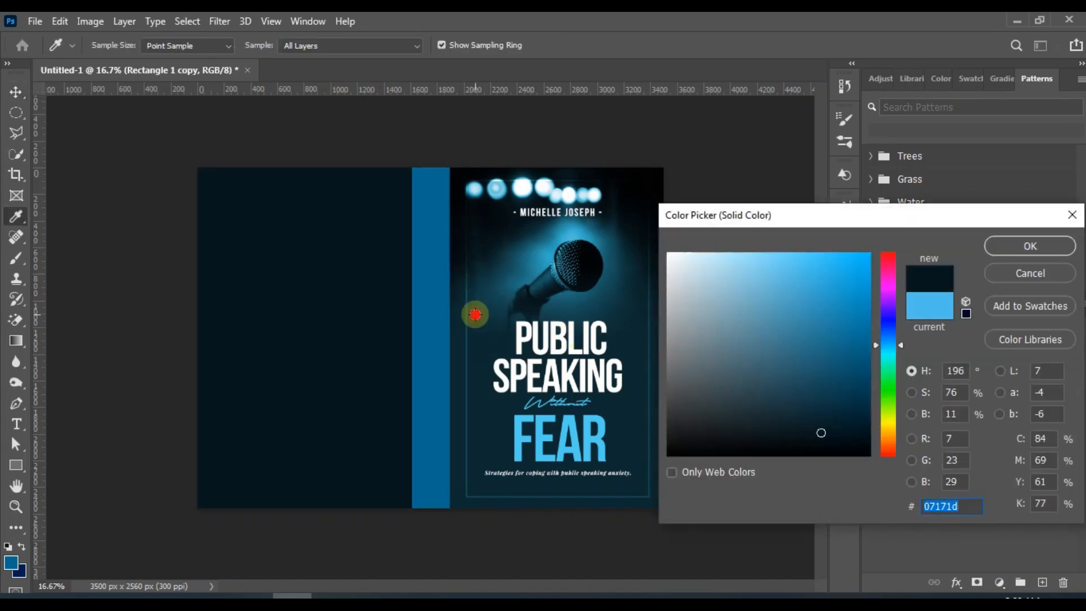
pyautogui.click(476, 314)
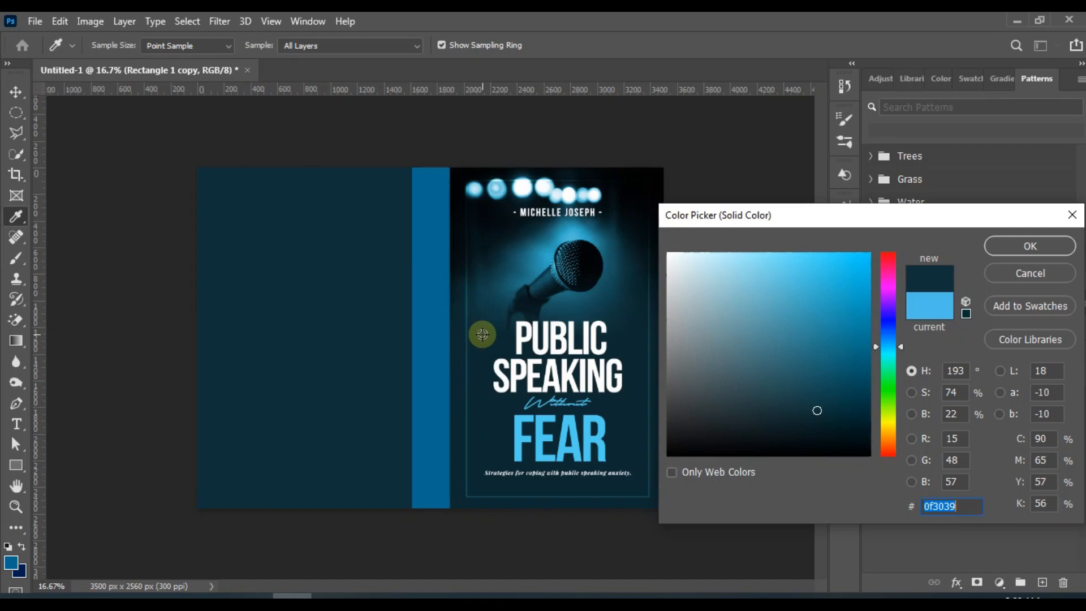
pyautogui.click(1016, 249)
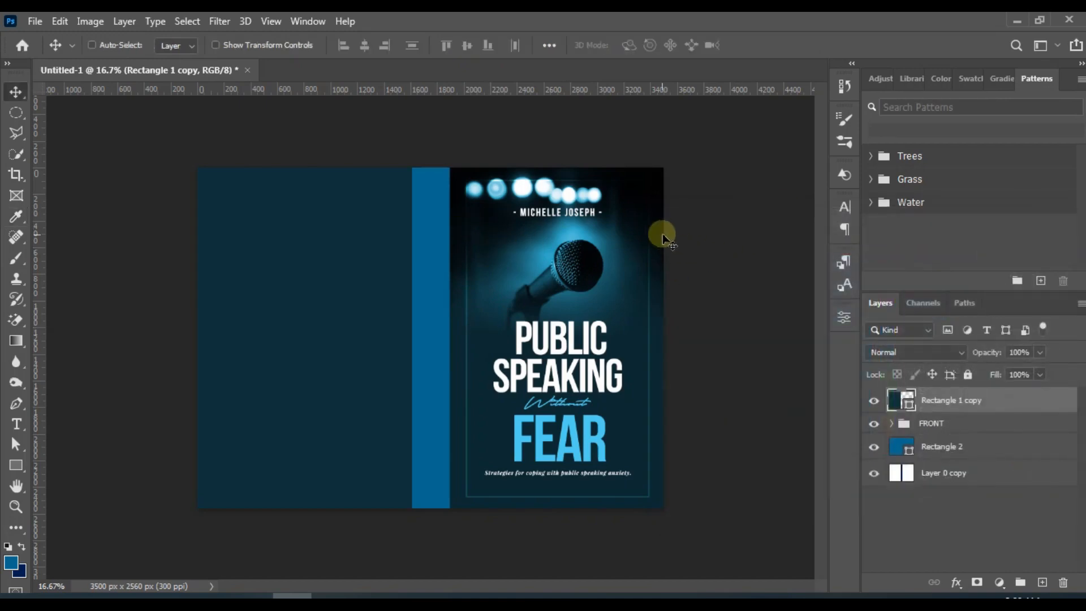
# Duplicate the speech layer from the FRONT group, place the copy above Rectangle 1 copy, and collapse the group.
pyautogui.click(892, 424)
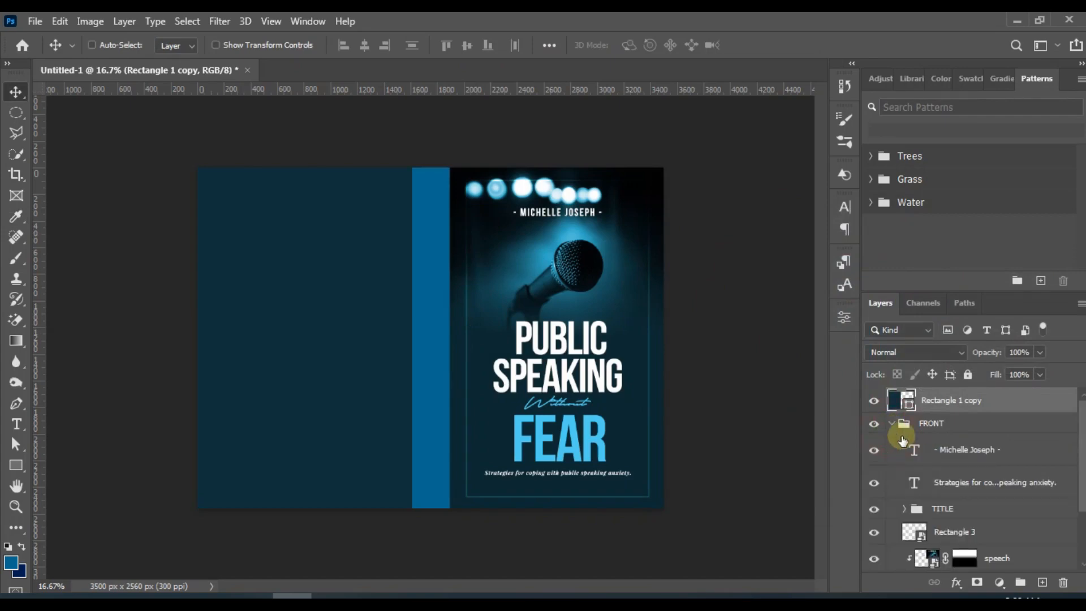
pyautogui.scroll(-3, 970, 520)
pyautogui.click(999, 486)
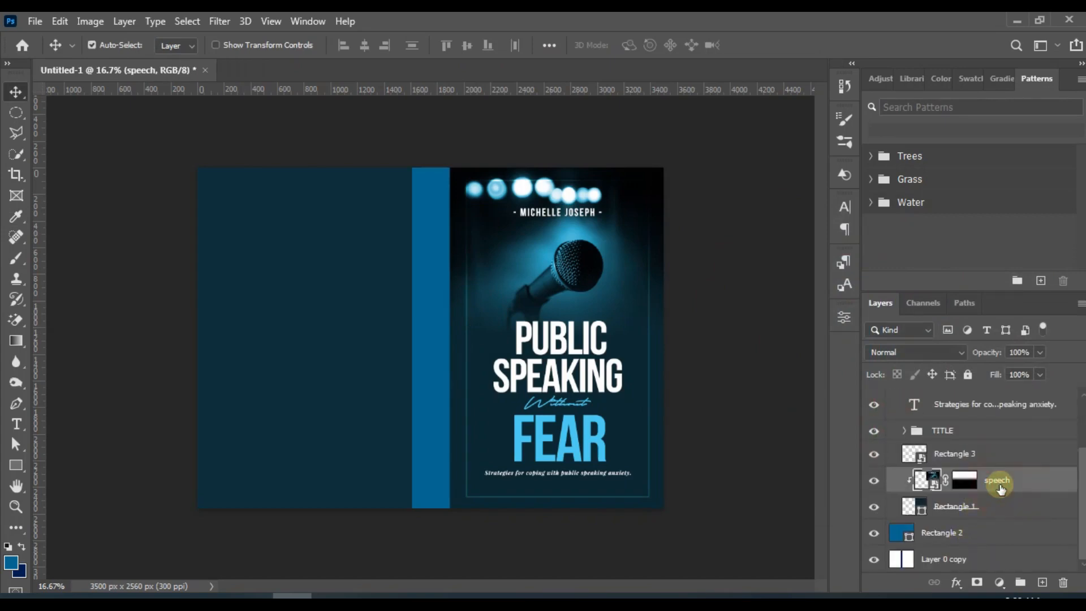
pyautogui.hotkey('ctrl', 'j')
pyautogui.moveTo(996, 480); pyautogui.dragTo(958, 369)
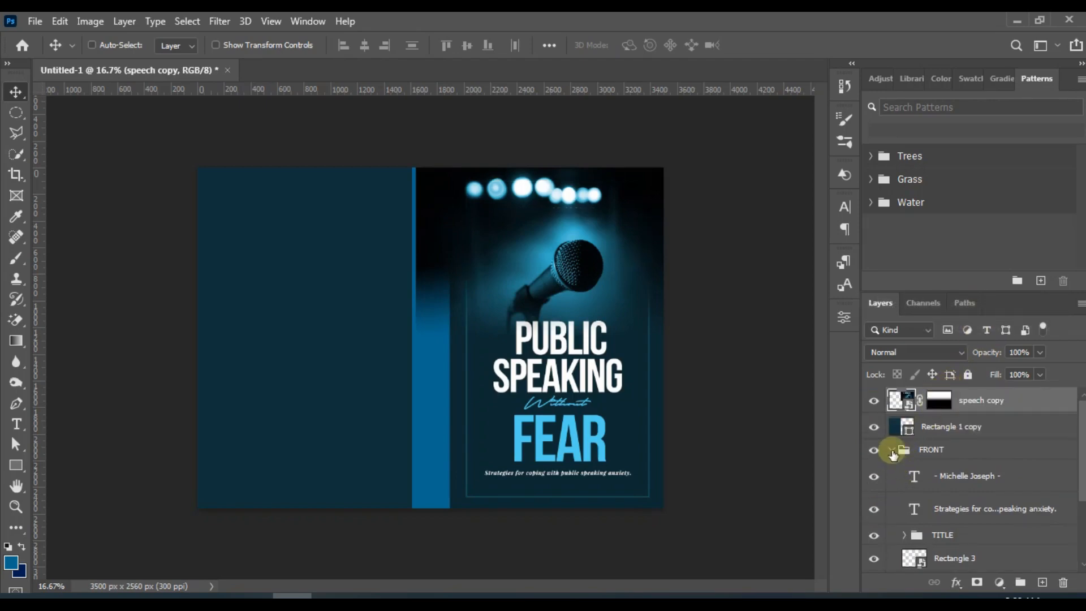
pyautogui.click(892, 451)
# Center the speech copy horizontally on the back cover using a selection of Rectangle 1 copy, and clip it to that rectangle.
pyautogui.keyDown('ctrl'); pyautogui.click(902, 428); pyautogui.keyUp('ctrl')
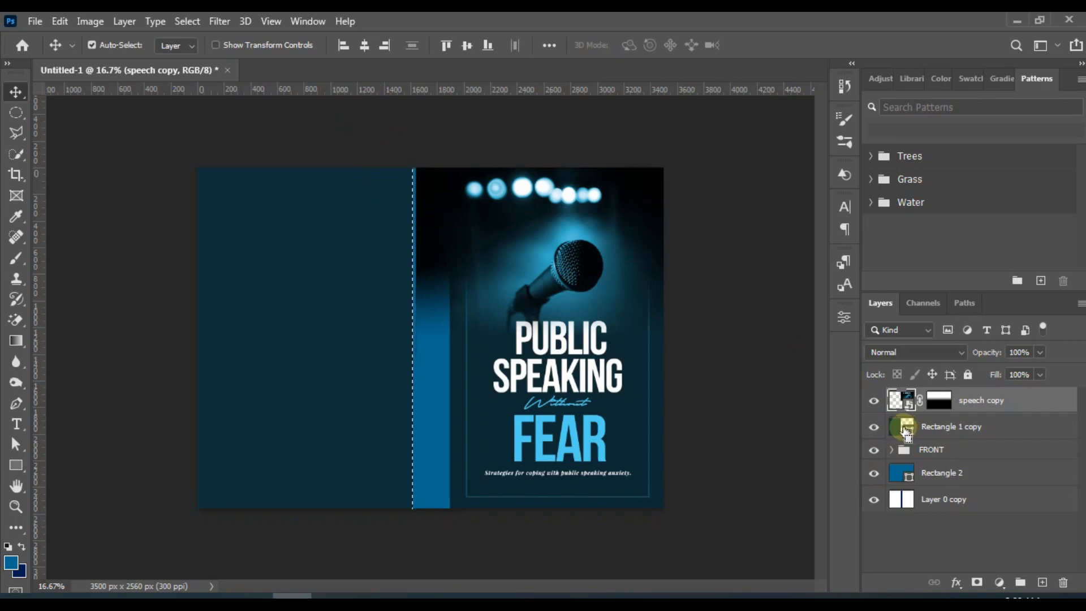
pyautogui.click(365, 45)
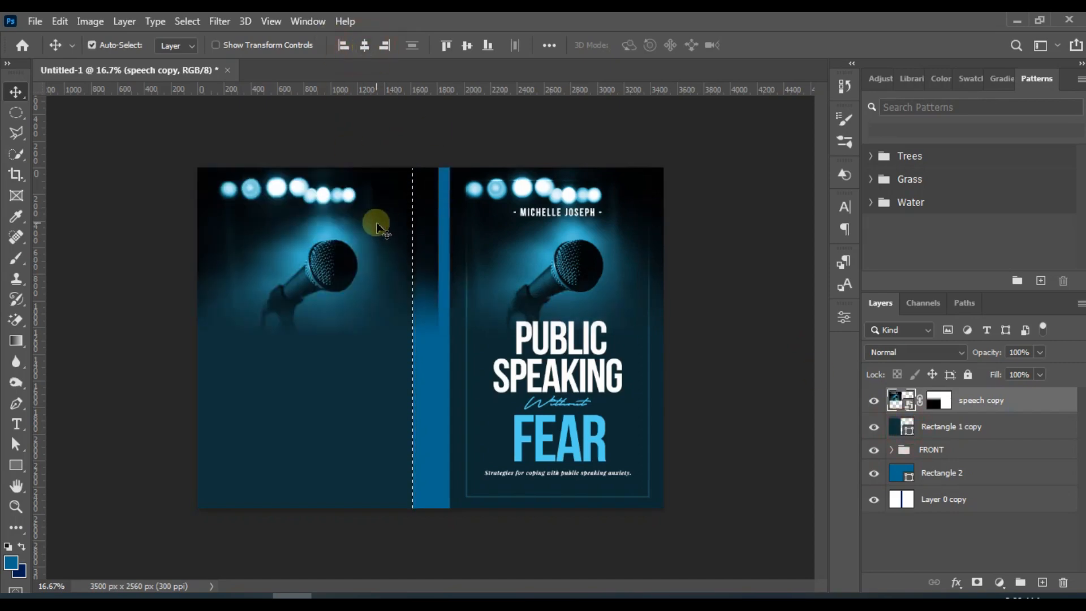
pyautogui.hotkey('ctrl', 'd')
pyautogui.rightClick(972, 400)
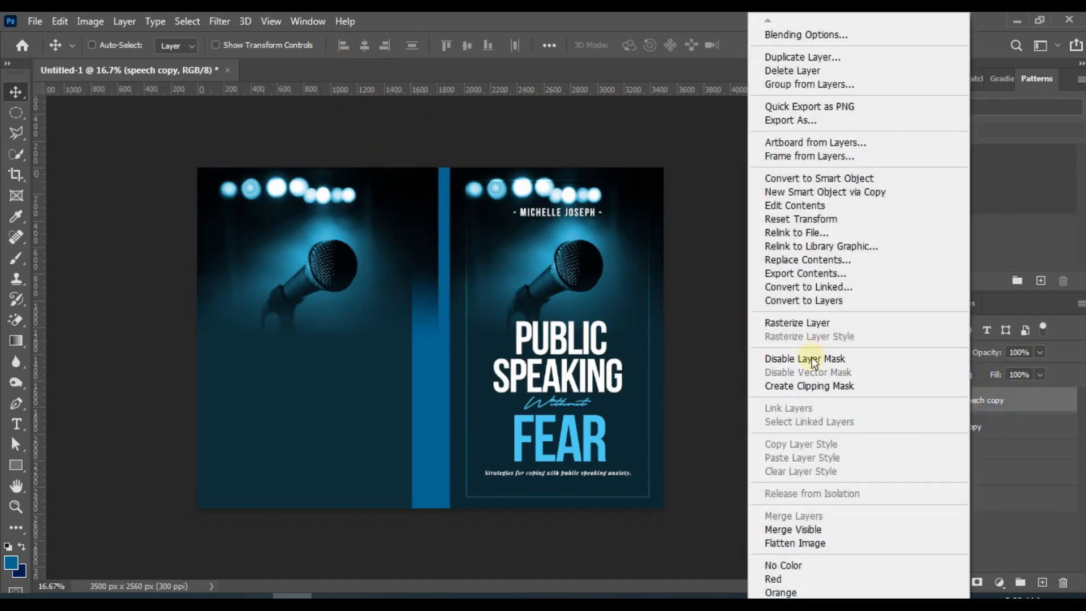
pyautogui.click(810, 386)
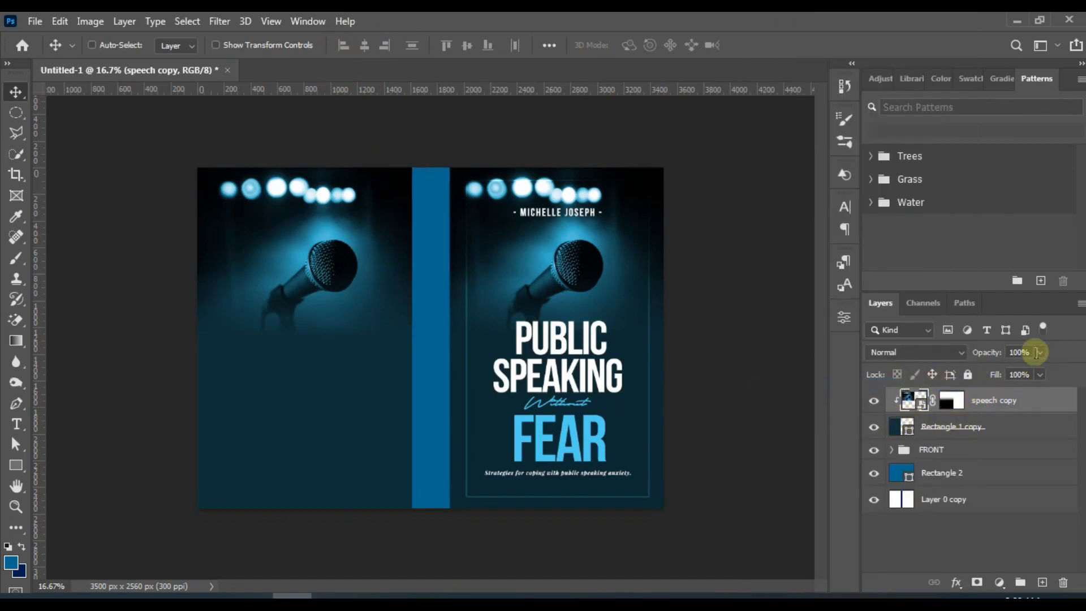
# Apply a Gaussian Blur with a radius of 66.8 pixels to the speech copy on the back cover.
pyautogui.click(229, 21)
pyautogui.moveTo(287, 224)
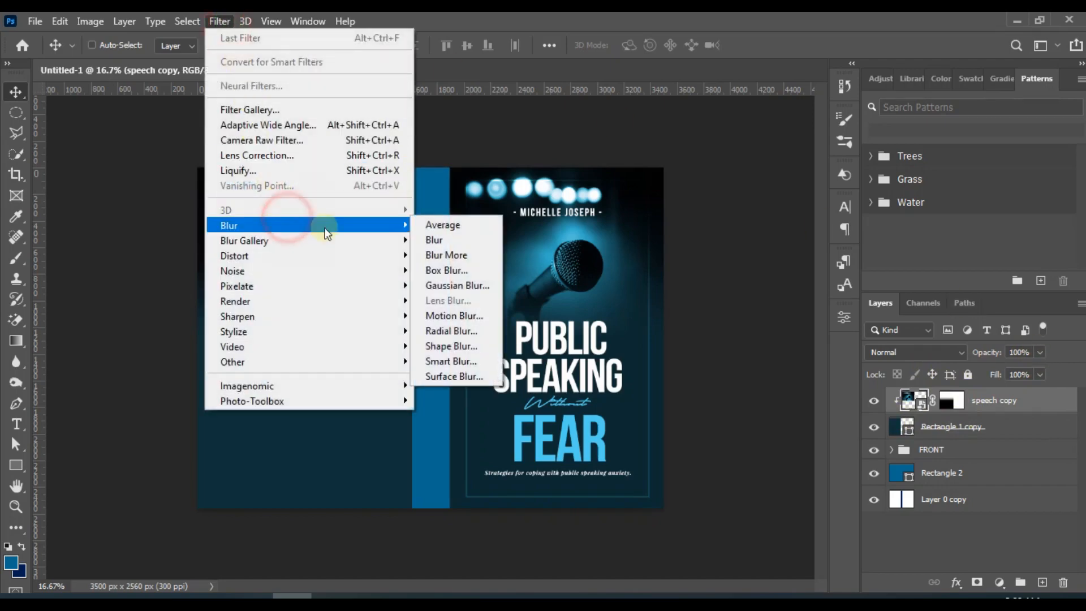
pyautogui.click(487, 285)
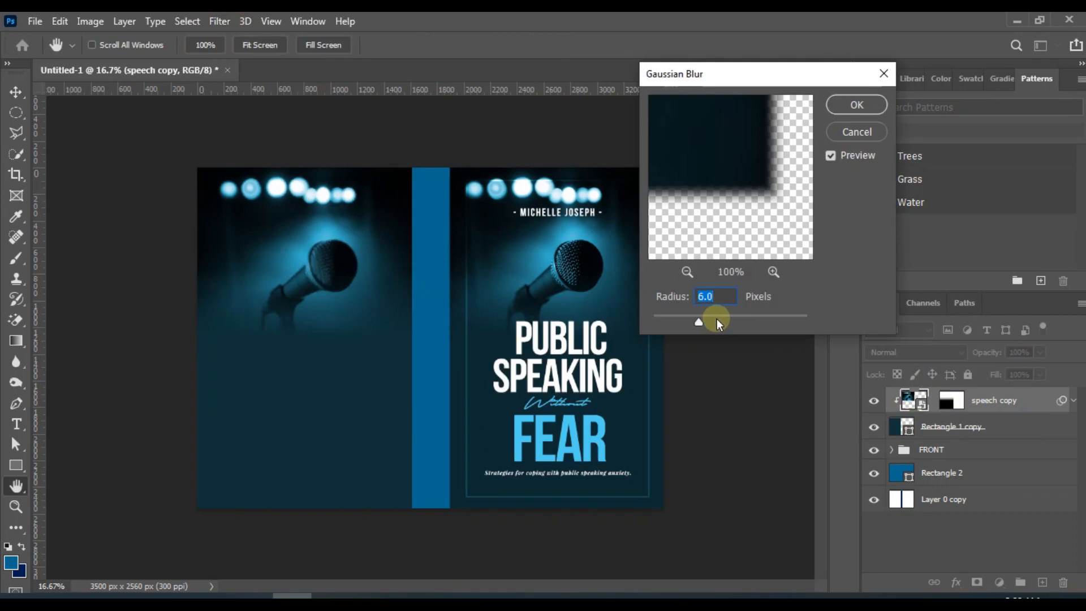
pyautogui.click(736, 316)
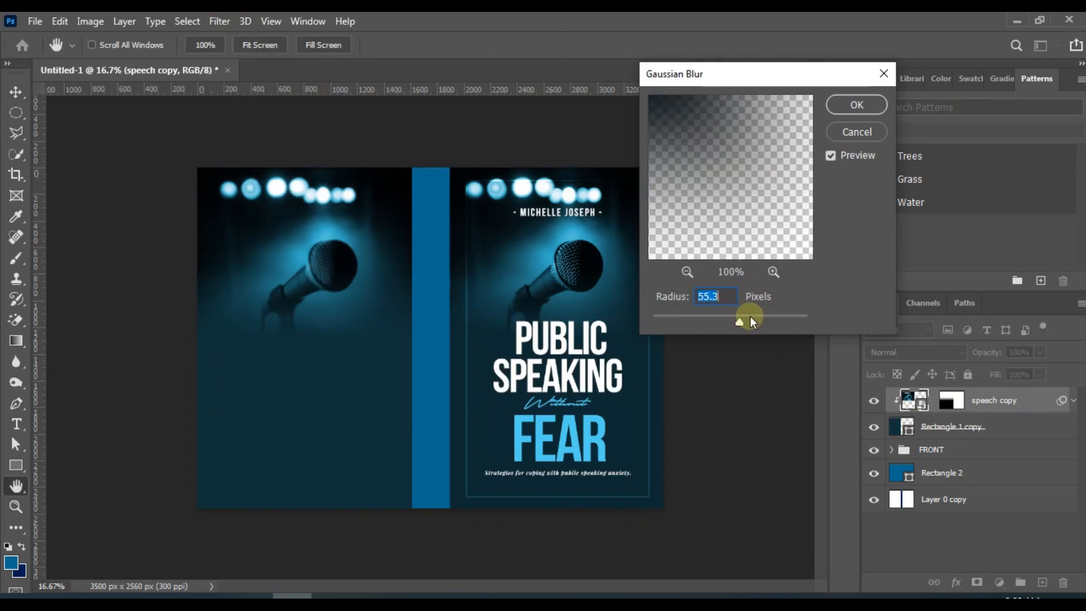
pyautogui.moveTo(731, 316); pyautogui.dragTo(743, 320)
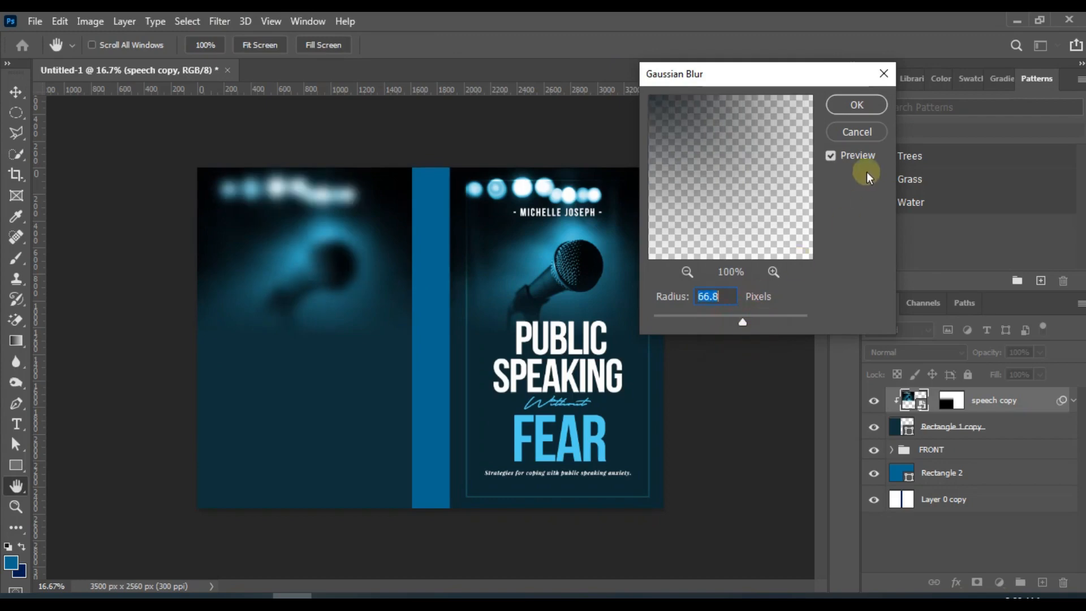
# Apply a Gaussian blur with a 66.8-pixel radius to the speech copy layer and lower its opacity to 26%.
pyautogui.click(857, 104)
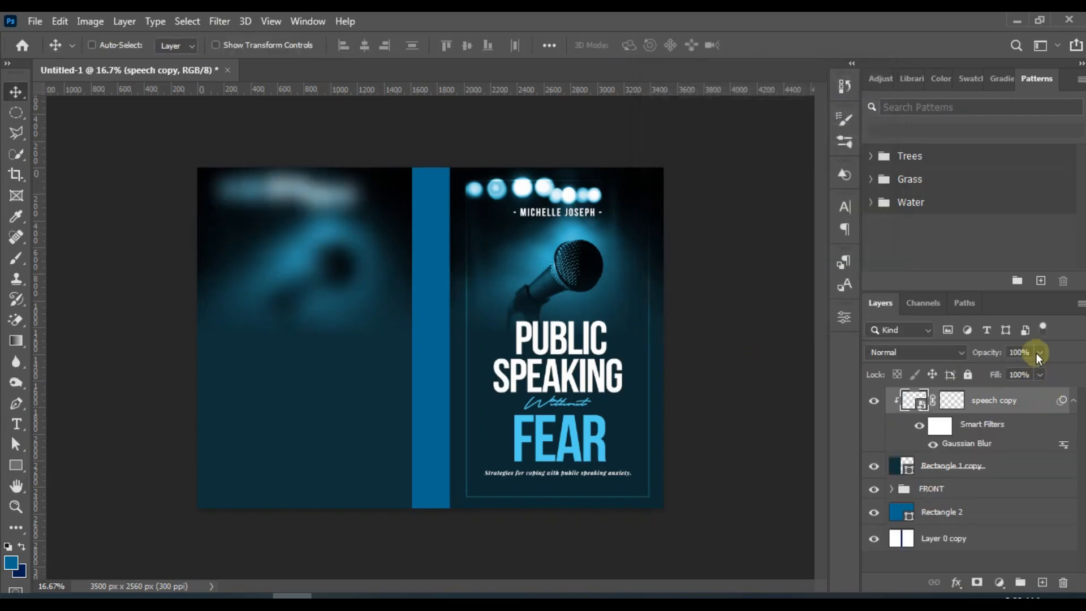
pyautogui.click(1039, 352)
pyautogui.click(987, 370)
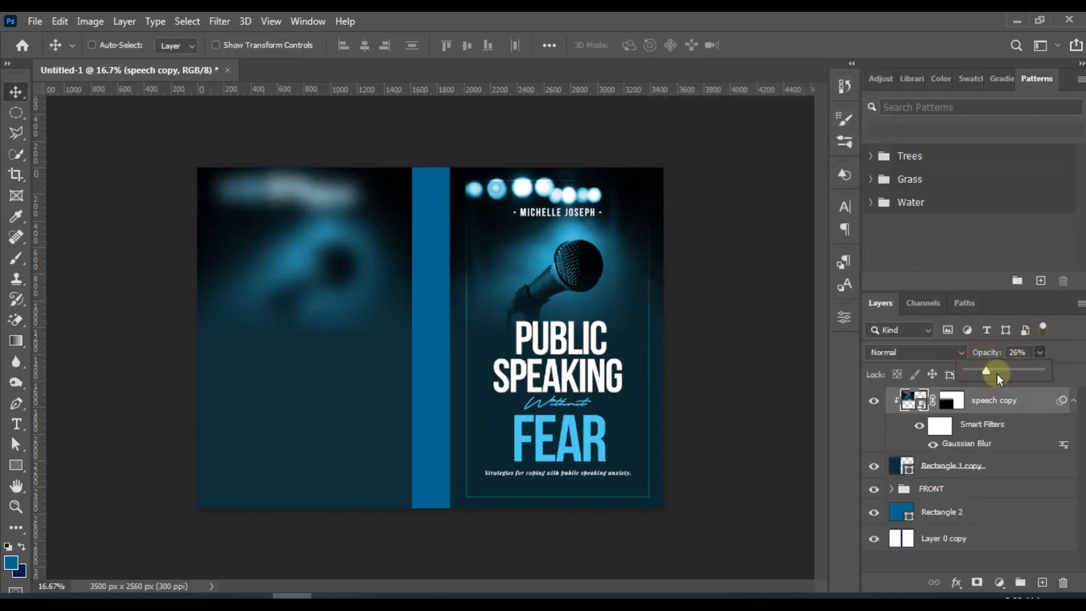
pyautogui.click(1074, 402)
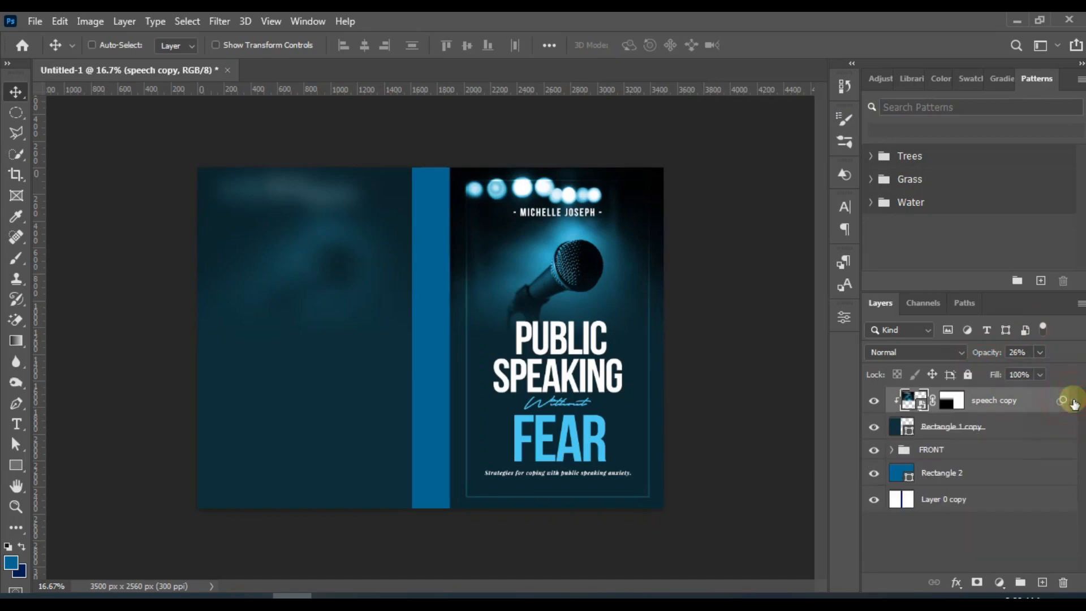
pyautogui.click(1041, 354)
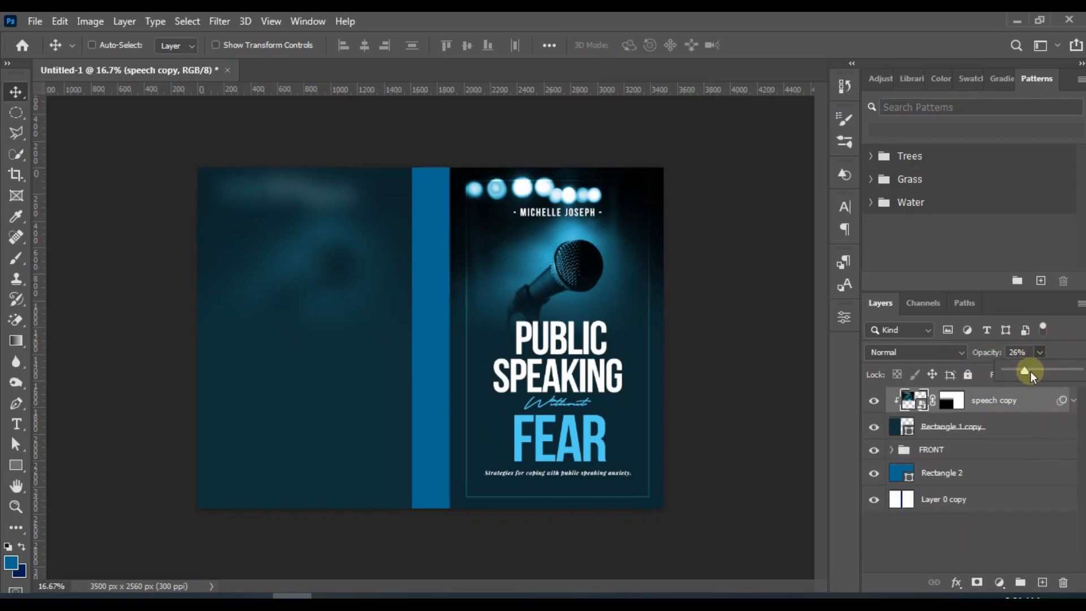
# Recolour the back cover's Rectangle 1 copy with a dark teal sampled from the front cover beside the microphone.
pyautogui.doubleClick(908, 433)
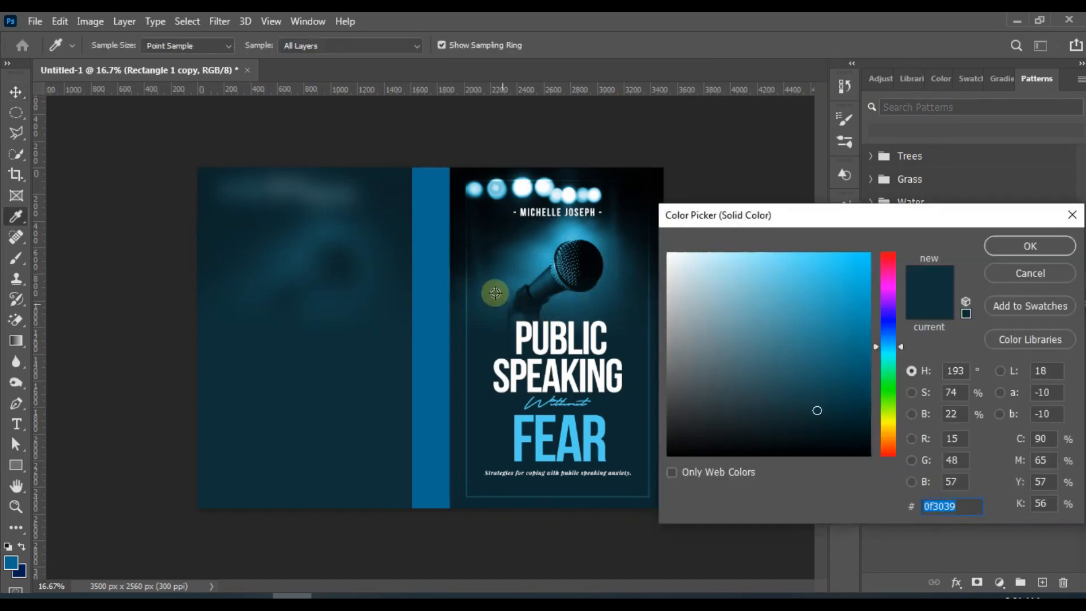
pyautogui.click(490, 263)
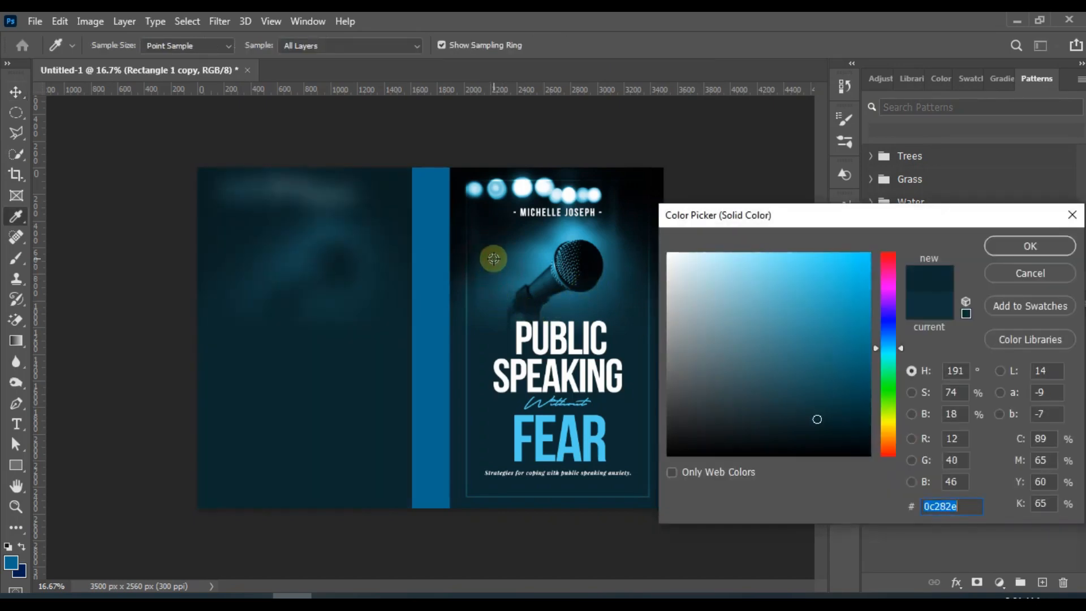
pyautogui.click(1030, 246)
pyautogui.press('v')
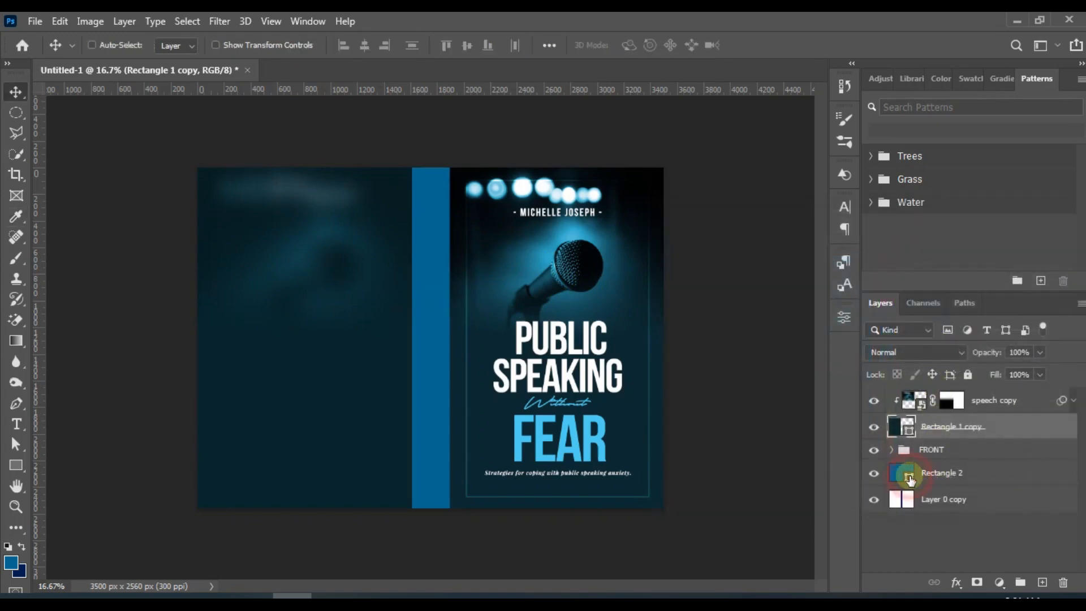
# Recolour the spine's Rectangle 2 with the near-black teal 07171d sampled from the front cover's background.
pyautogui.click(910, 479)
pyautogui.doubleClick(910, 477)
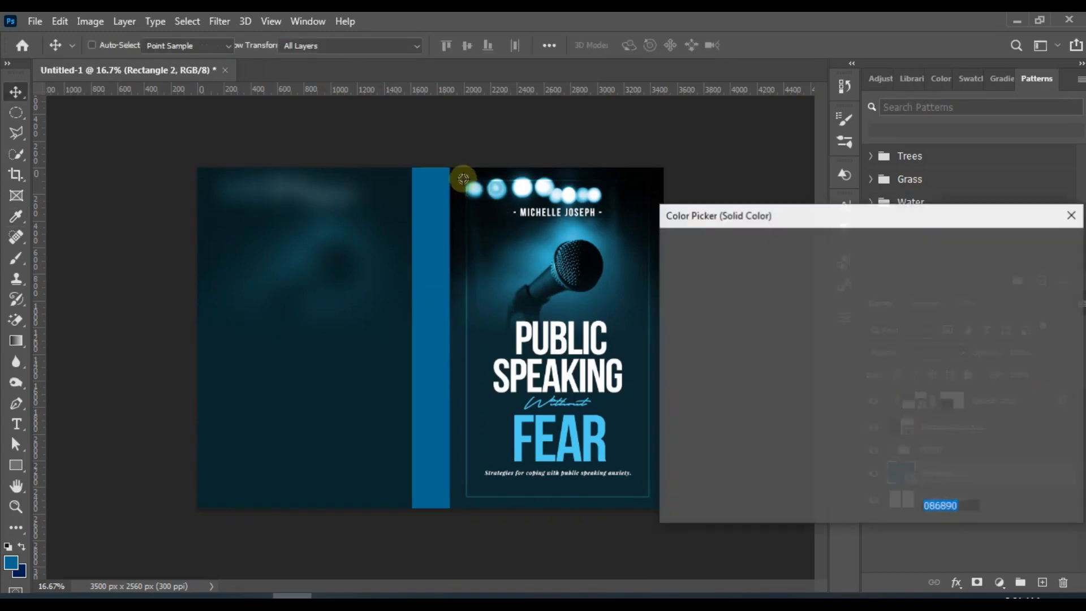
pyautogui.click(458, 175)
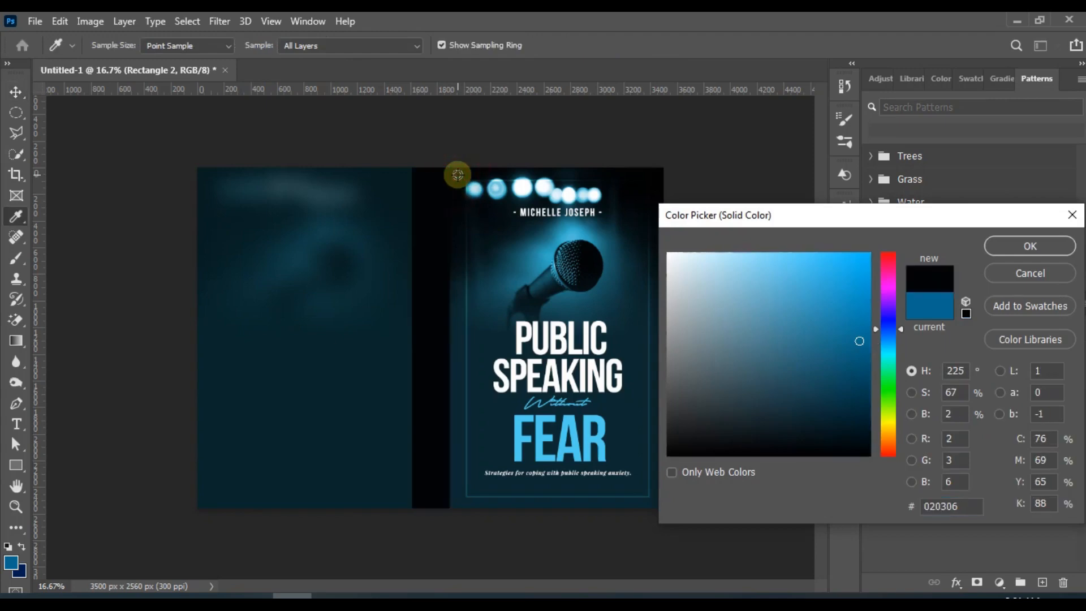
pyautogui.click(496, 232)
pyautogui.click(498, 256)
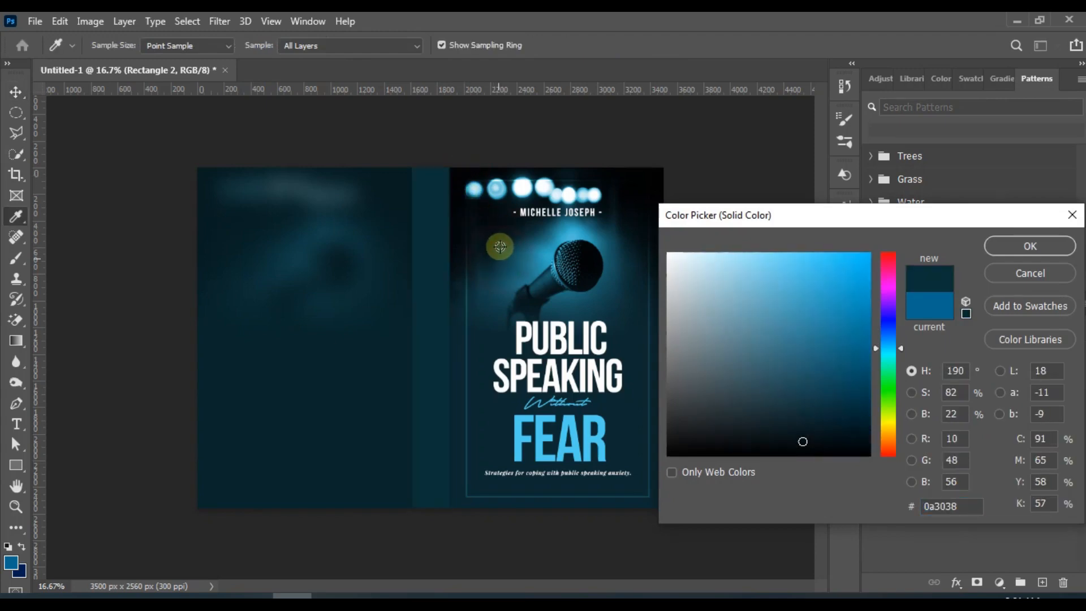
pyautogui.click(499, 240)
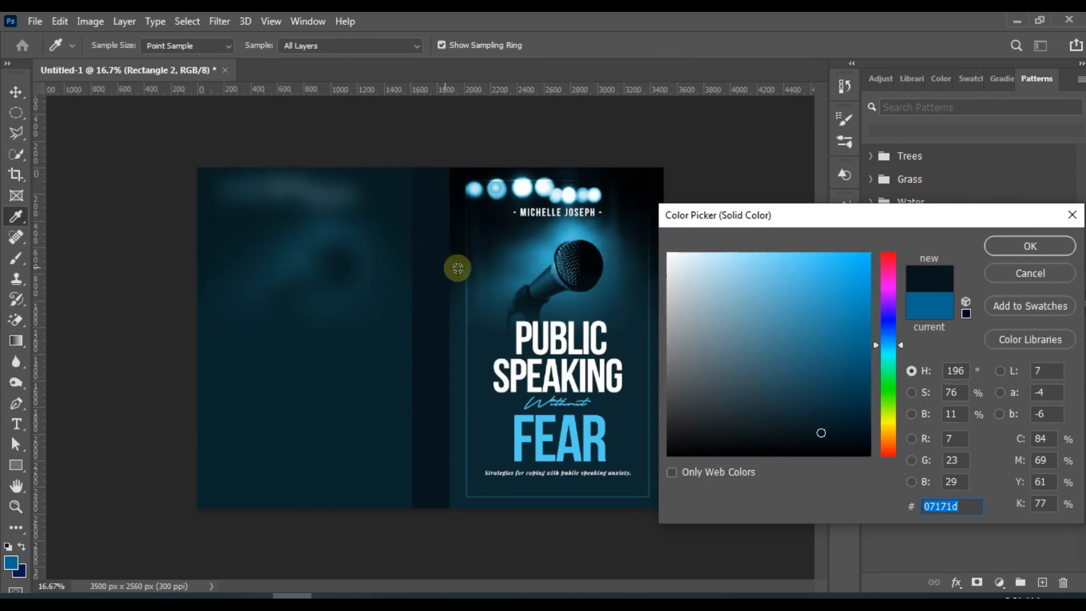
pyautogui.click(1003, 245)
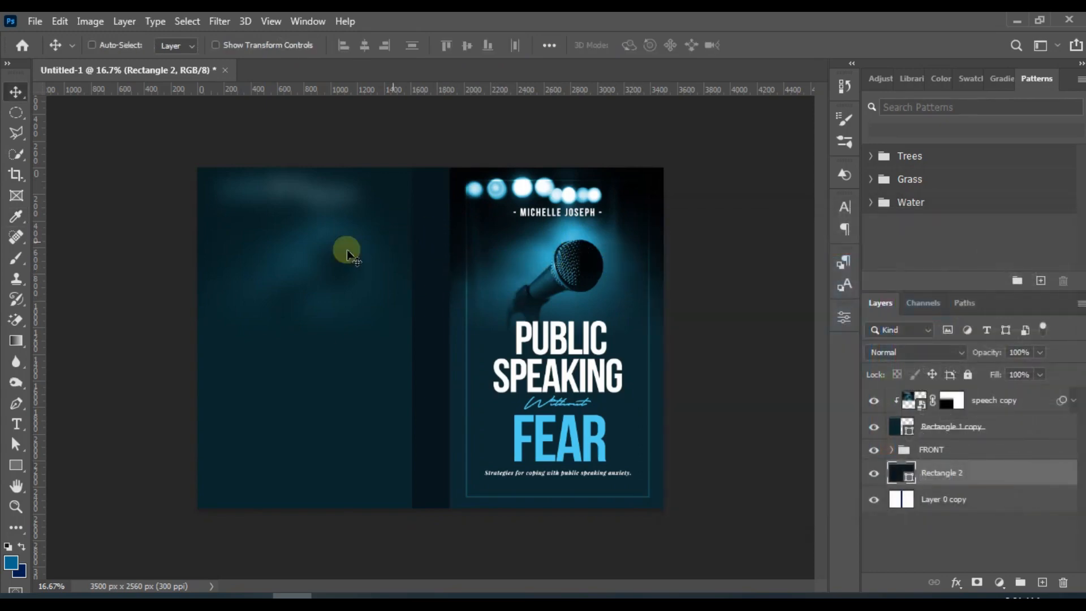
# Set the blend mode of the blurred speech copy layer to Overlay and activate the Rectangle tool.
pyautogui.click(328, 256)
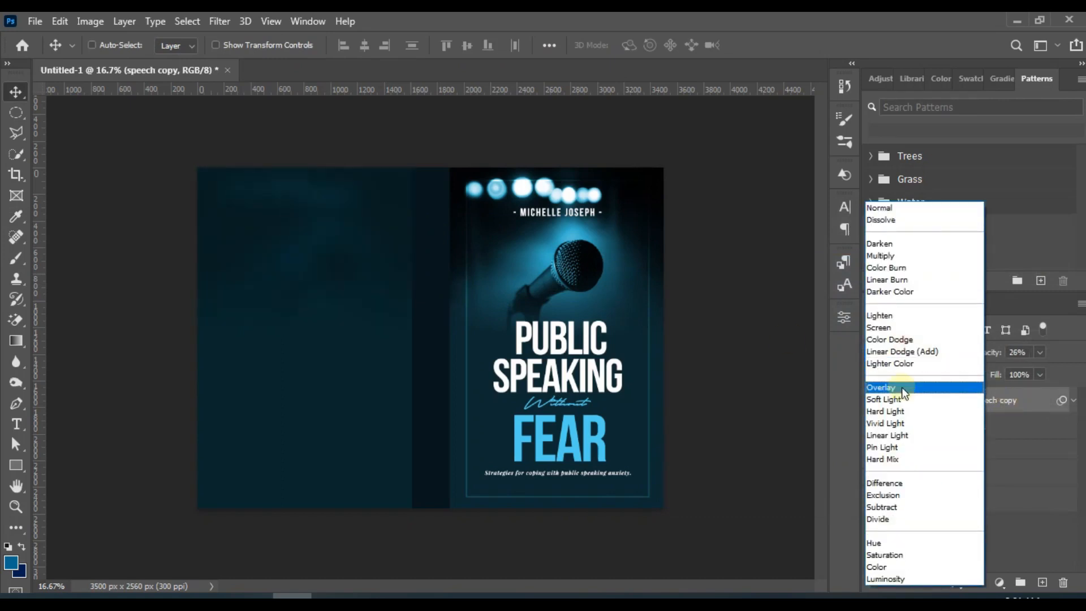
pyautogui.click(901, 387)
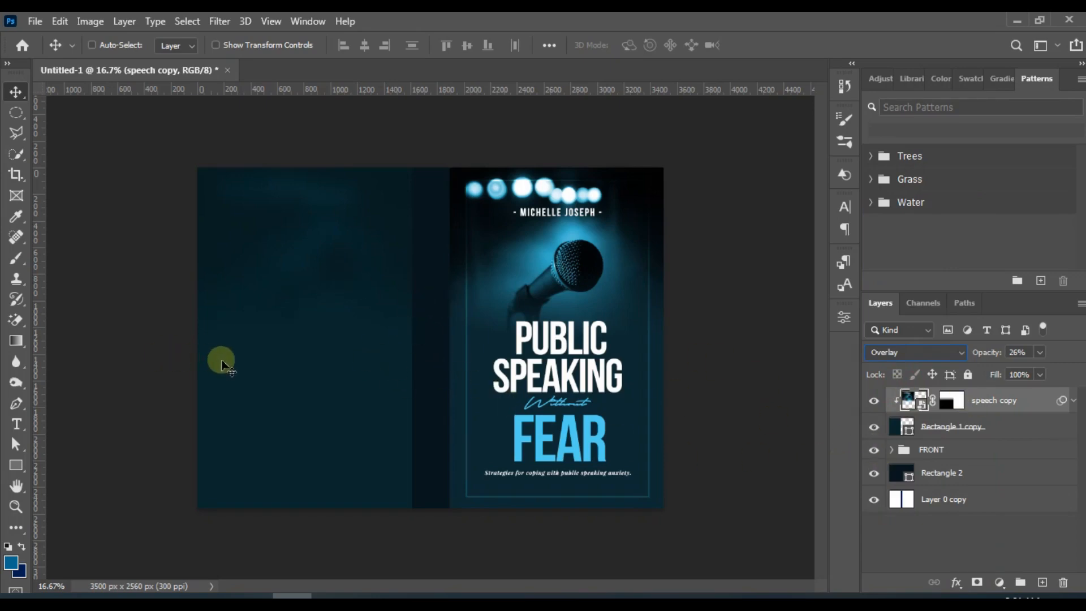
pyautogui.moveTo(222, 364); pyautogui.dragTo(221, 360)
pyautogui.hotkey('ctrl', '+')
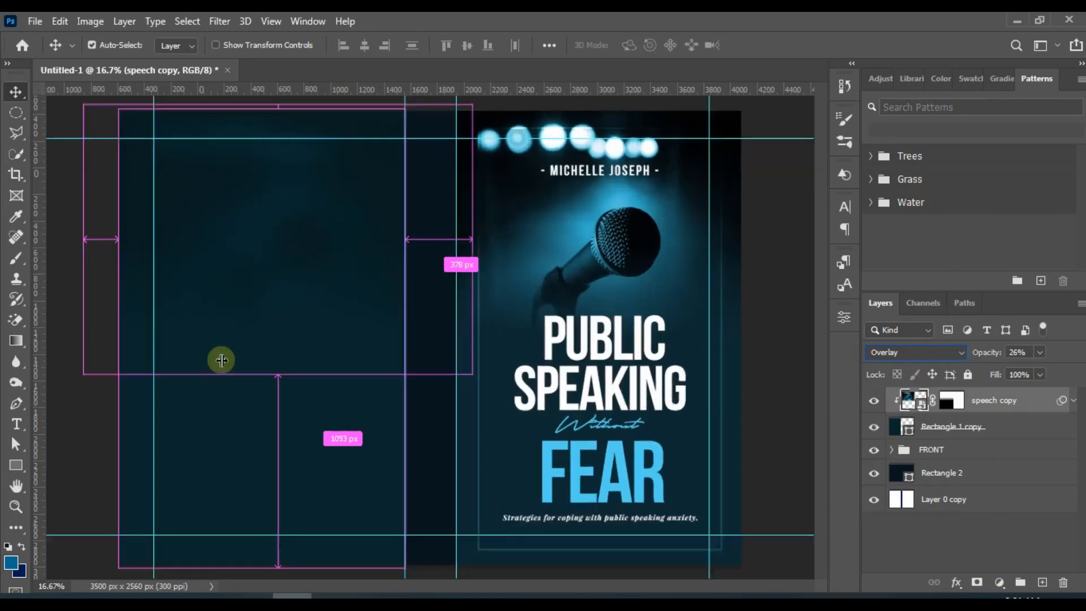
pyautogui.hscroll(-4, 439, 584)
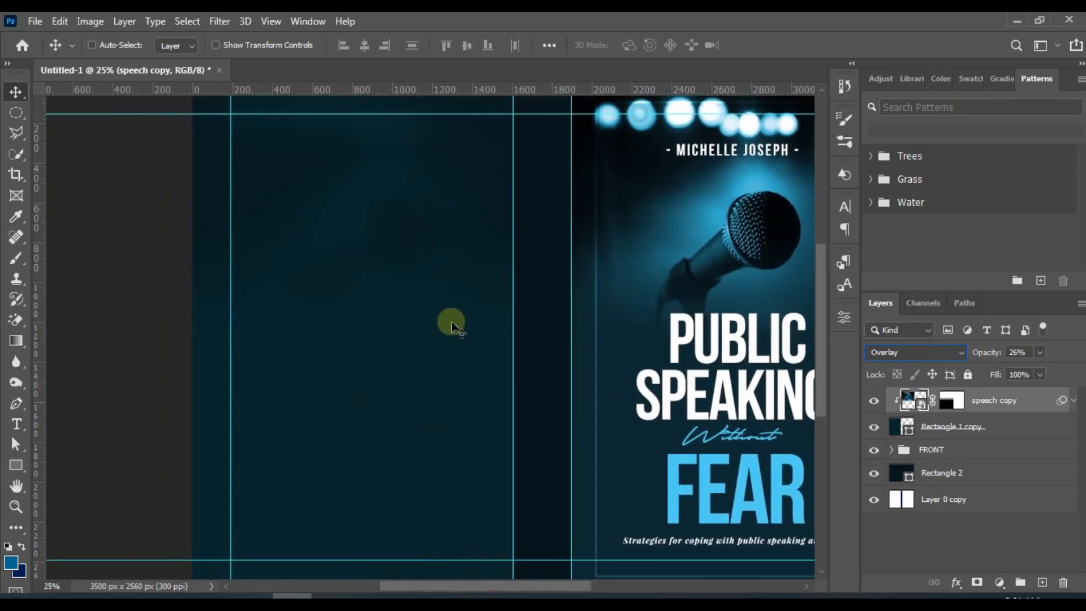
pyautogui.moveTo(822, 272); pyautogui.dragTo(819, 259)
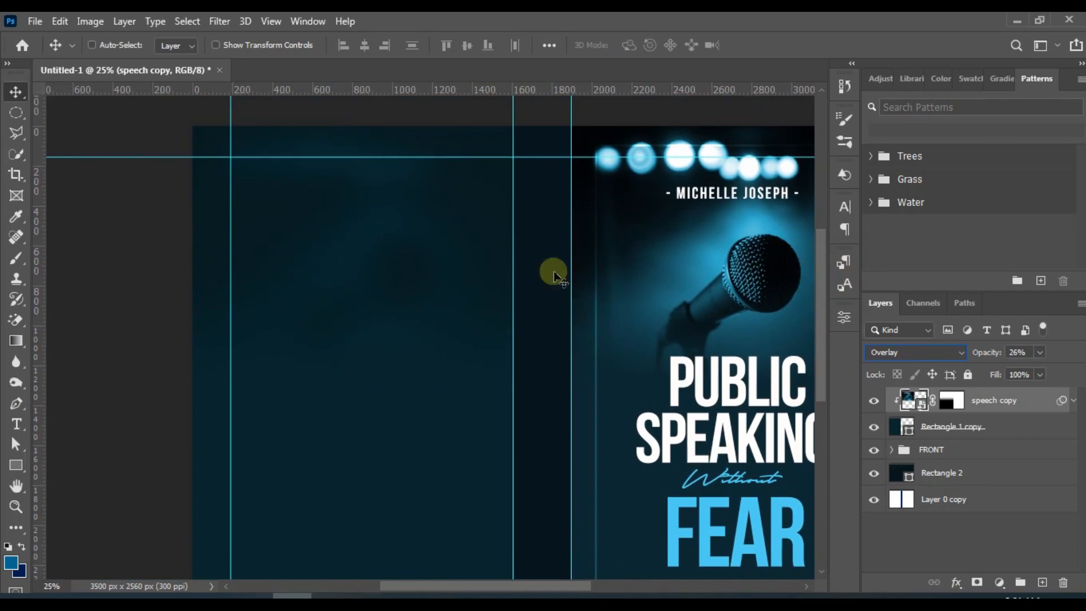
pyautogui.click(15, 464)
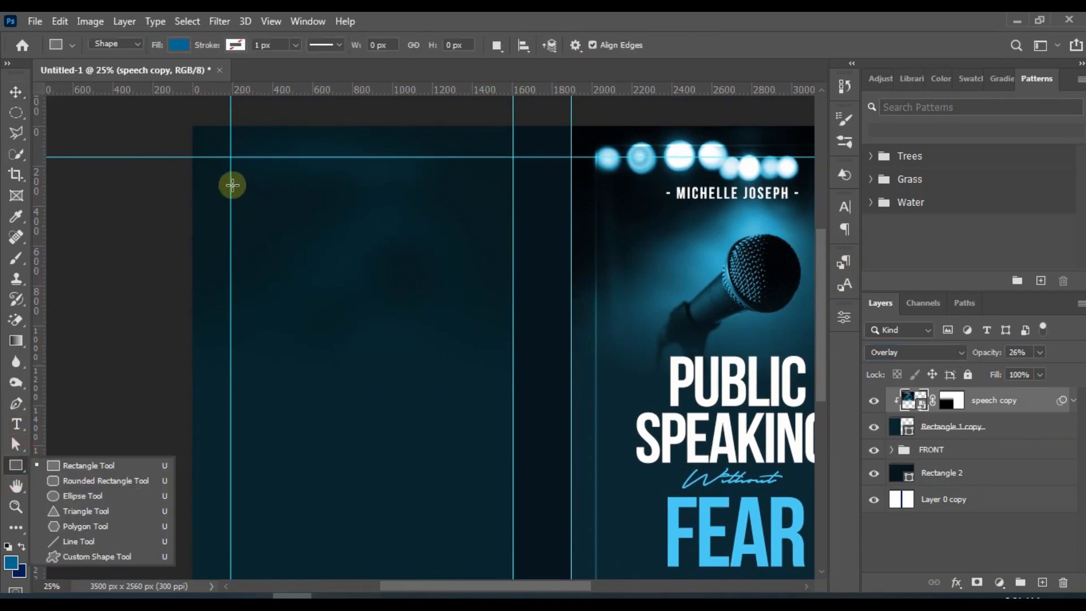
# Switch to the Word document and copy the heading "ABOUT THE AUTHOR".
pyautogui.click(332, 597)
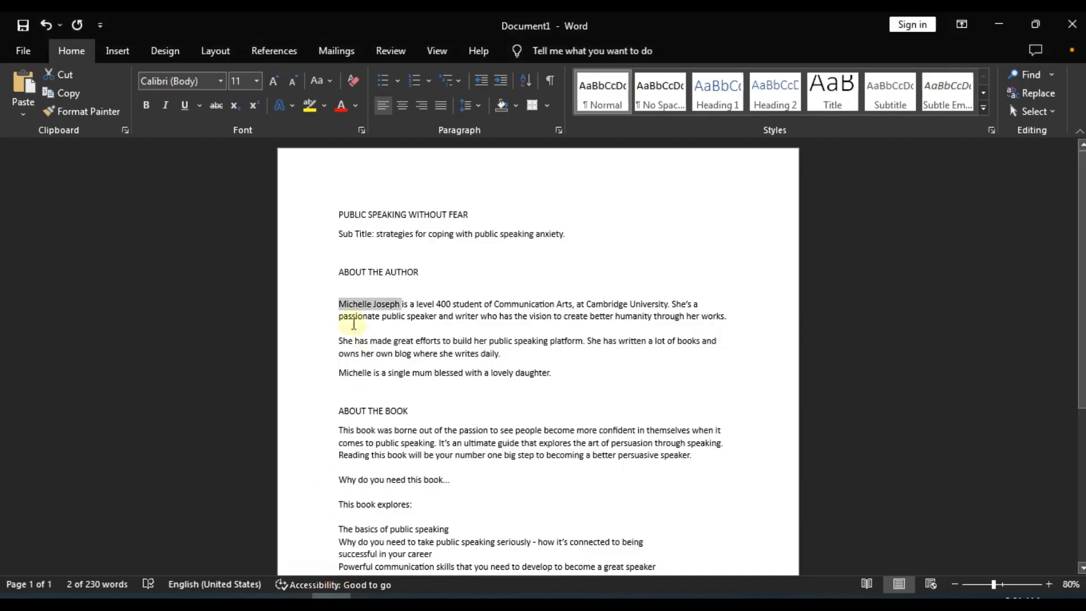
pyautogui.moveTo(411, 272); pyautogui.dragTo(338, 275)
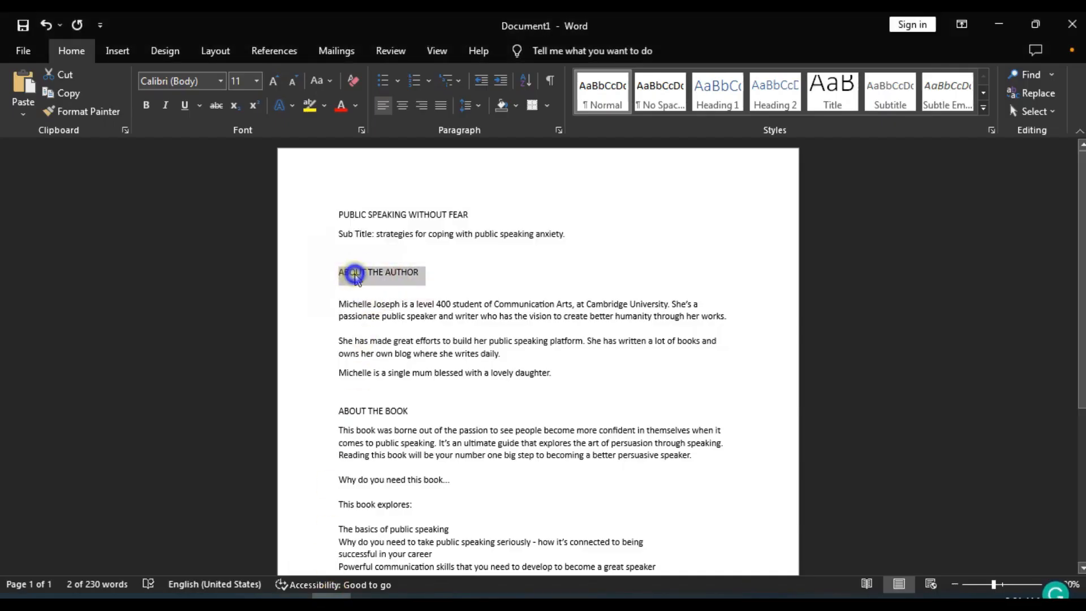
pyautogui.rightClick(354, 275)
pyautogui.click(391, 329)
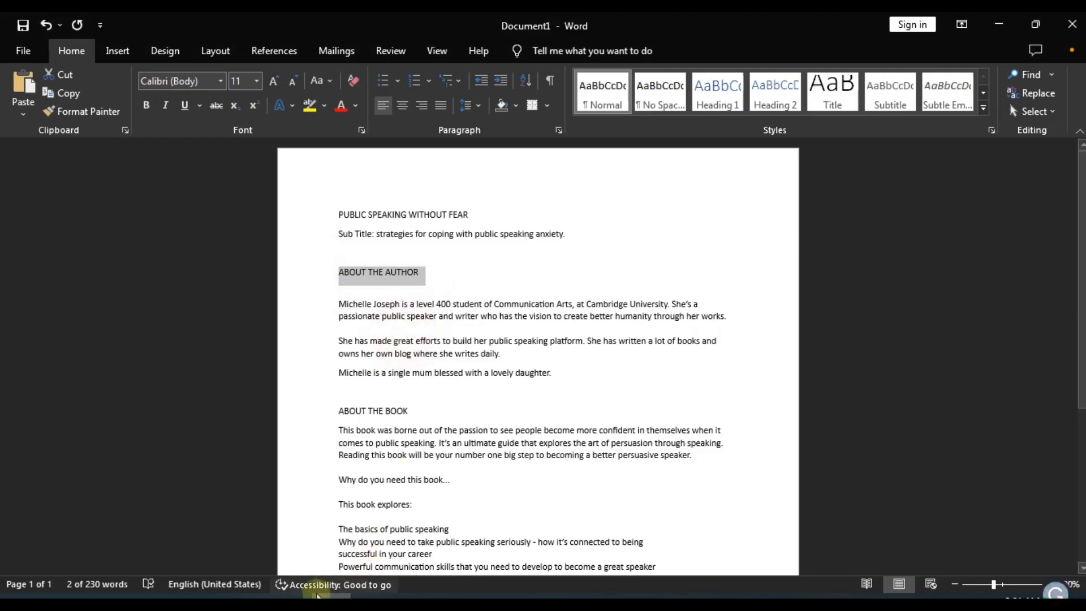
# Return to Photoshop and draw a rectangle about 505 × 120 px near the back cover's top, starting at the outer margin guide.
pyautogui.click(295, 596)
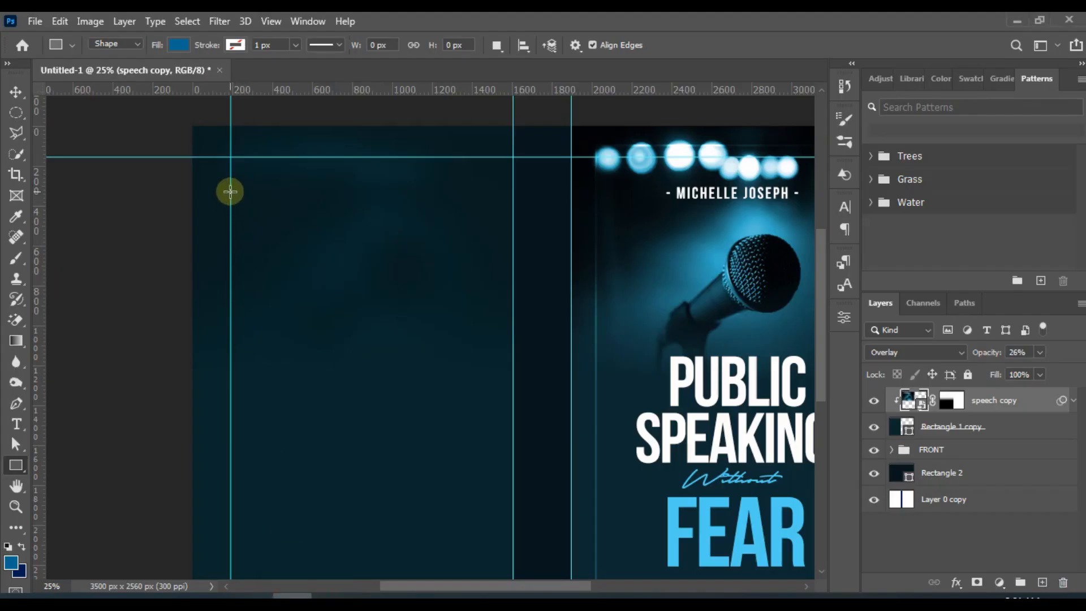
pyautogui.moveTo(231, 192); pyautogui.dragTo(331, 215)
pyautogui.click(802, 298)
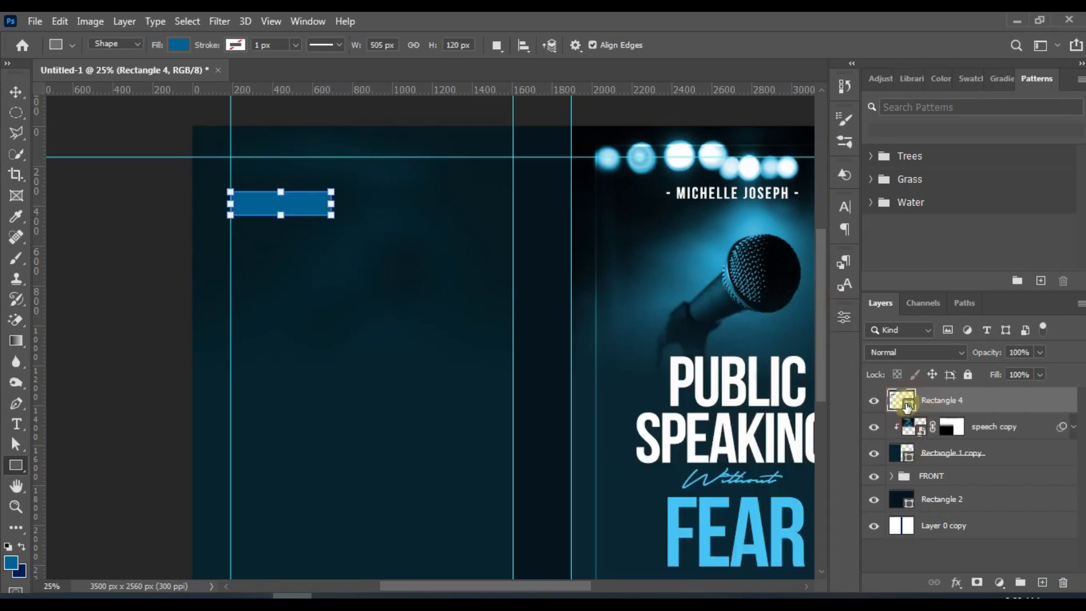
# Recolour the new back cover rectangle light blue 50cff1 by sampling the word FEAR in the title.
pyautogui.moveTo(555, 586); pyautogui.dragTo(579, 586)
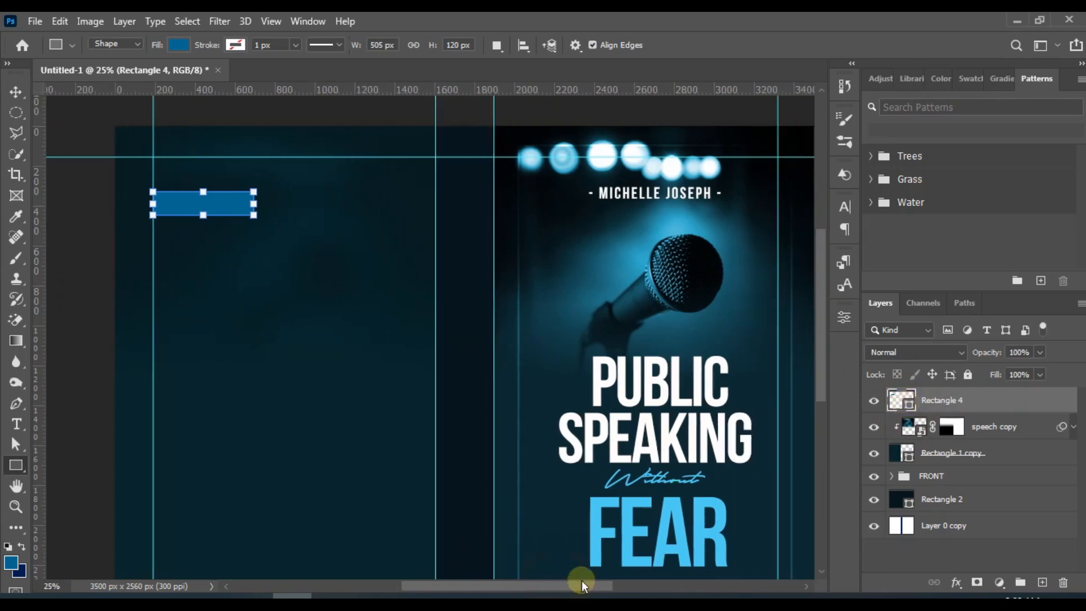
pyautogui.doubleClick(904, 403)
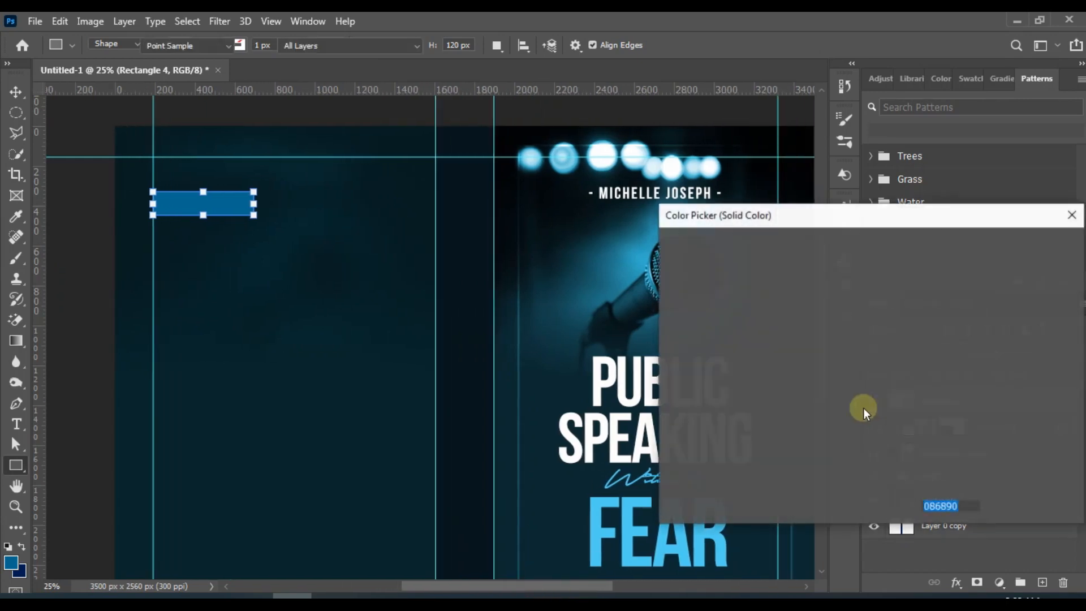
pyautogui.click(602, 510)
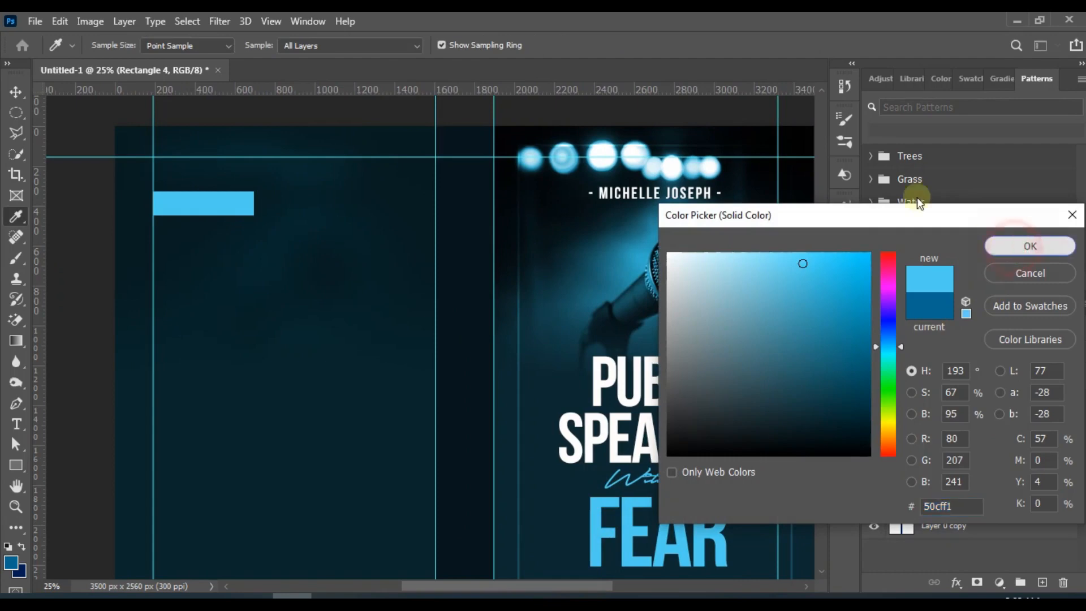
pyautogui.press('Return')
pyautogui.click(16, 91)
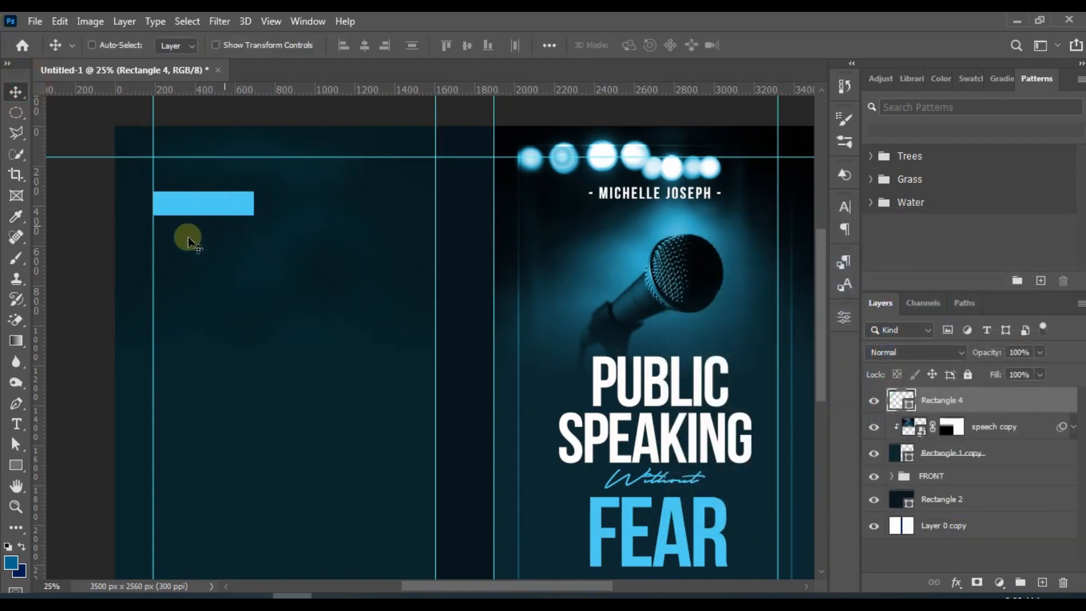
# Add the text "ABOUT THE AUTHOR" on the back cover below the light blue rectangle.
pyautogui.click(15, 418)
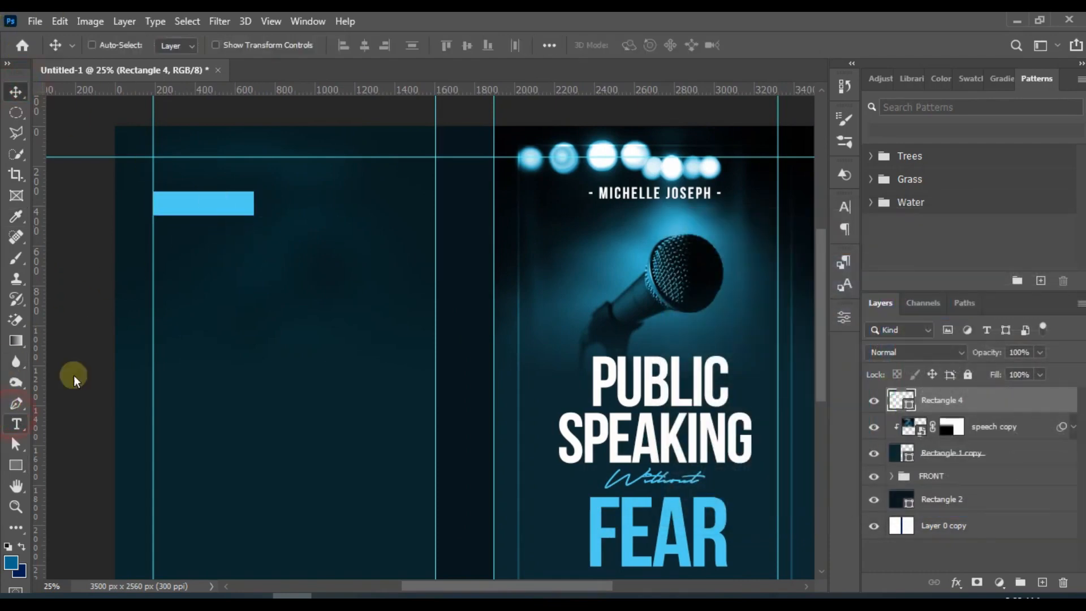
pyautogui.click(187, 271)
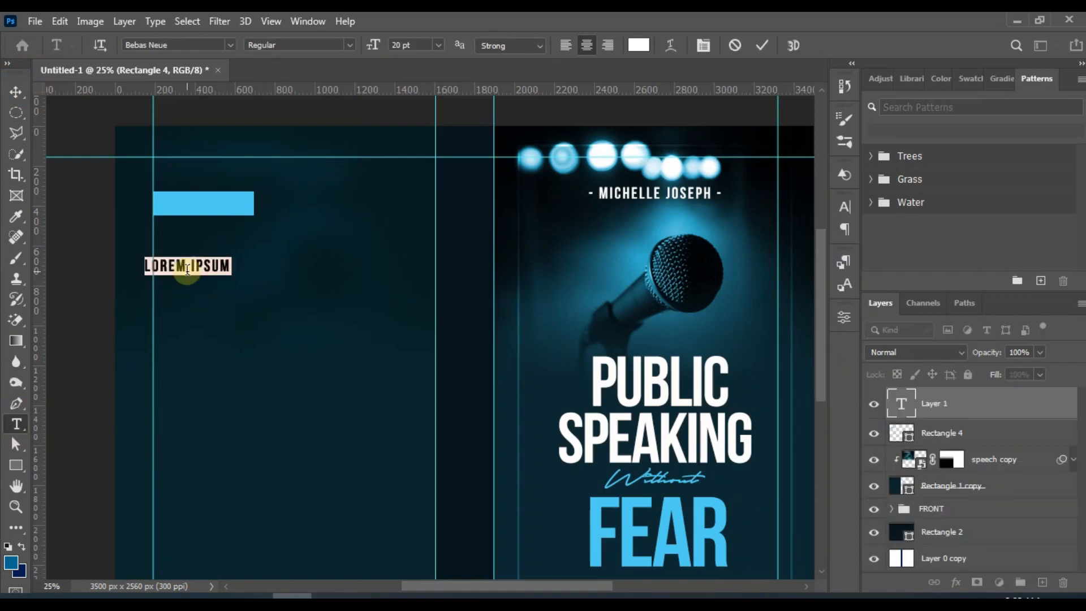
pyautogui.write('ABOUT THE AUTHOR')
# Set the heading text's tracking to -10 and move it onto the light blue rectangle.
pyautogui.hotkey('ctrl', 'a')
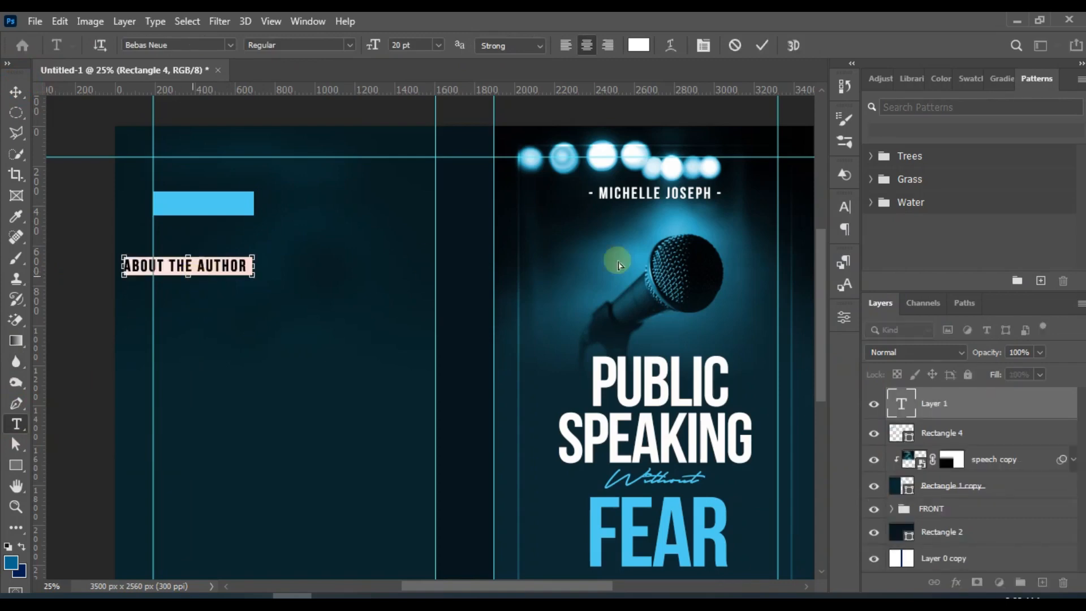
pyautogui.click(848, 205)
pyautogui.click(818, 265)
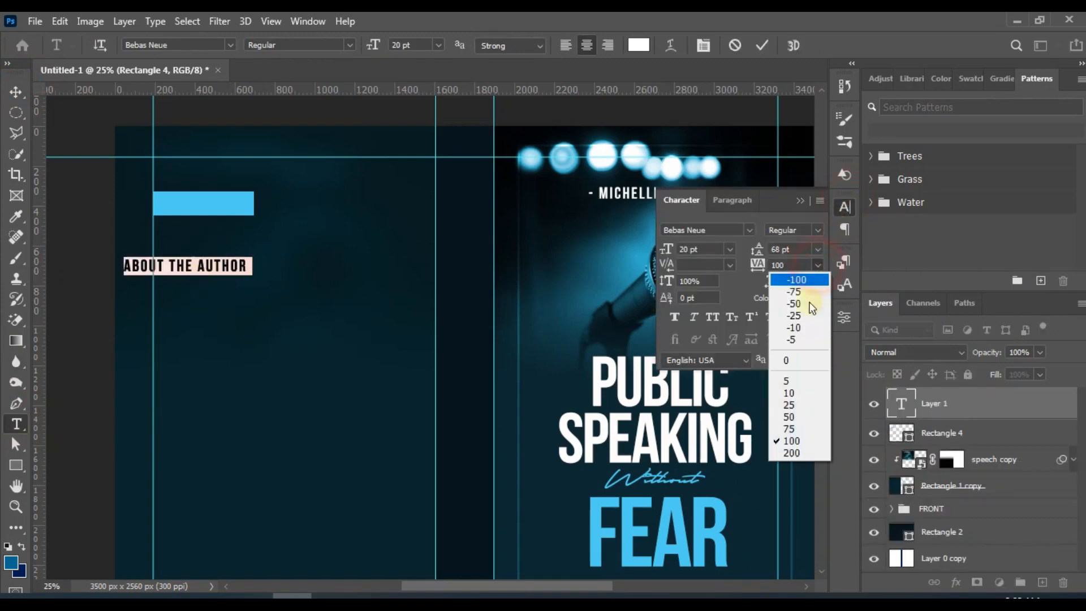
pyautogui.click(807, 328)
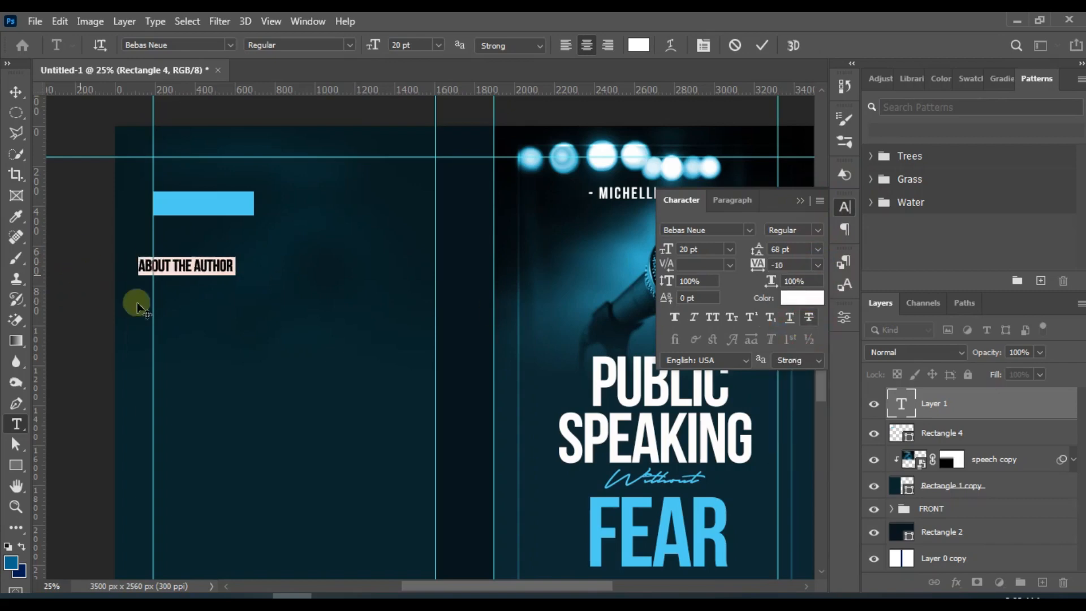
pyautogui.moveTo(177, 305); pyautogui.dragTo(207, 245)
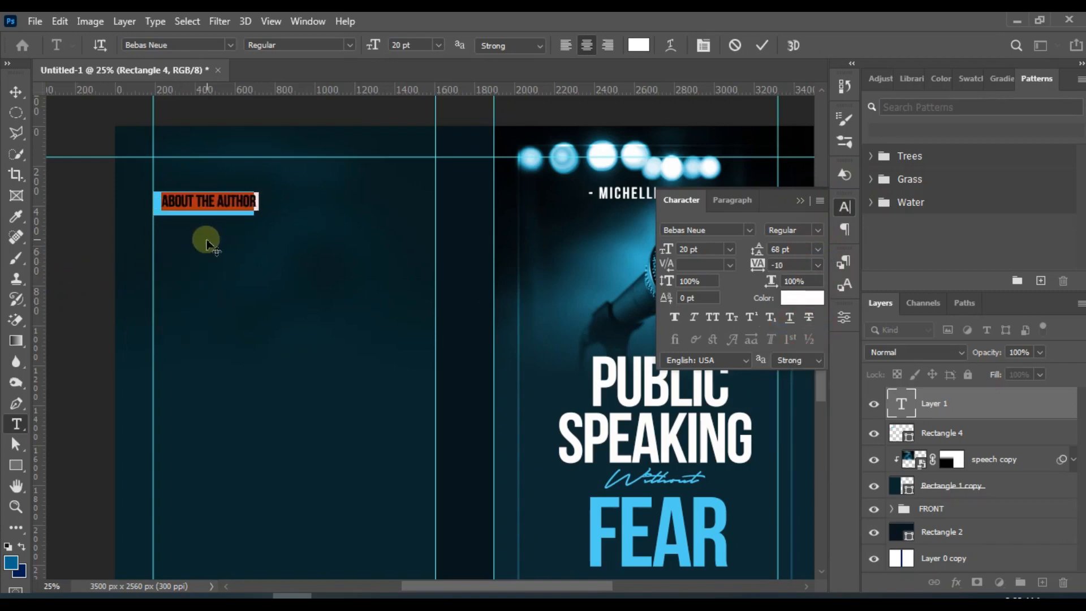
# Change the colour of the "ABOUT THE AUTHOR" text to near-black 040c10.
pyautogui.click(638, 45)
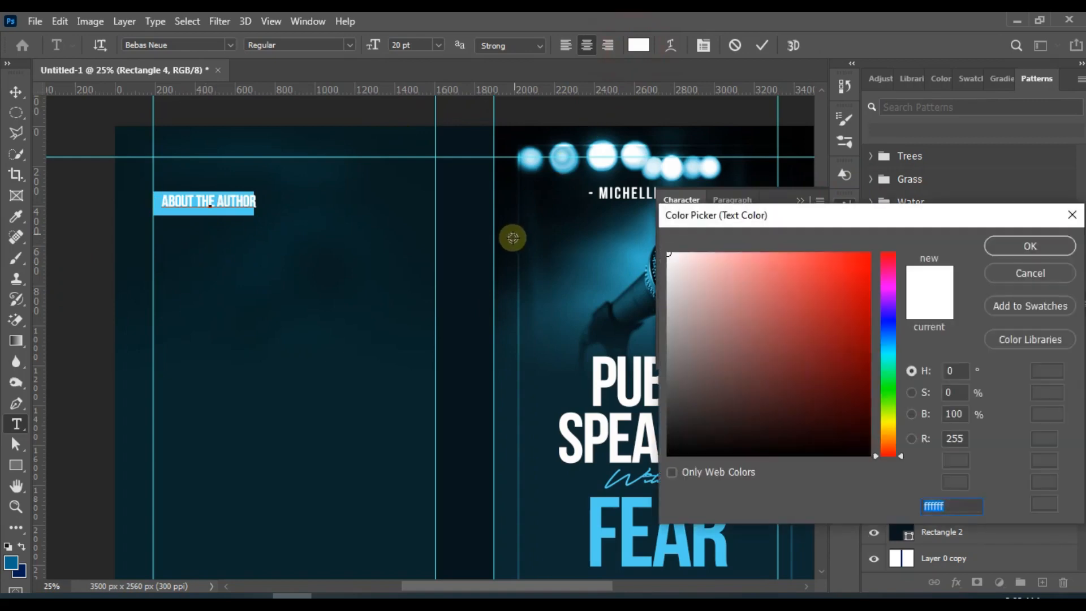
pyautogui.write('040c10')
pyautogui.click(1002, 249)
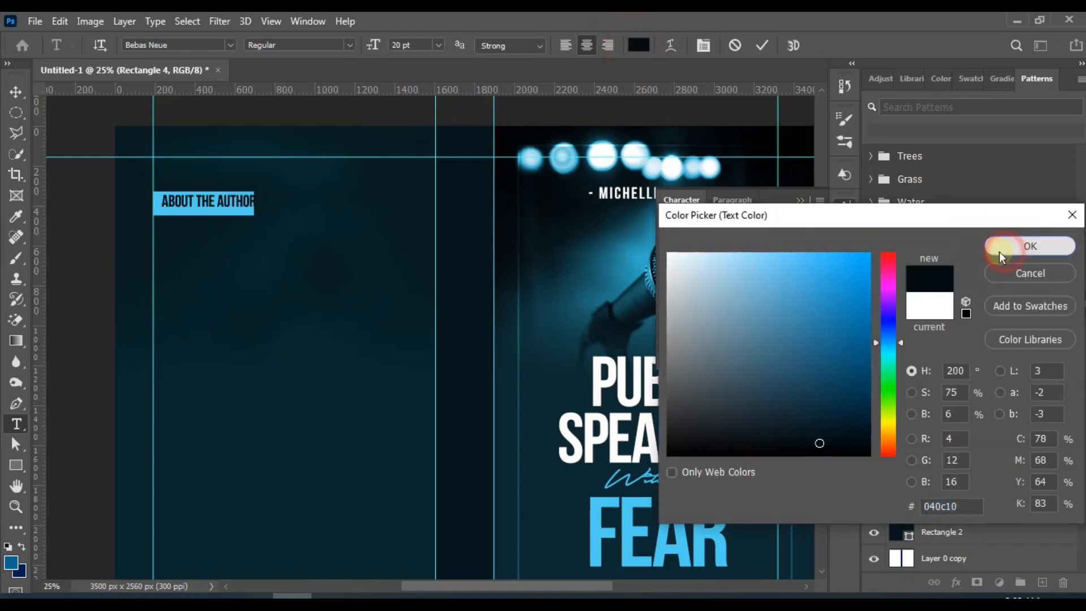
# Centre the heading text vertically on its light blue rectangle and widen the rectangle to about 121%.
pyautogui.click(25, 91)
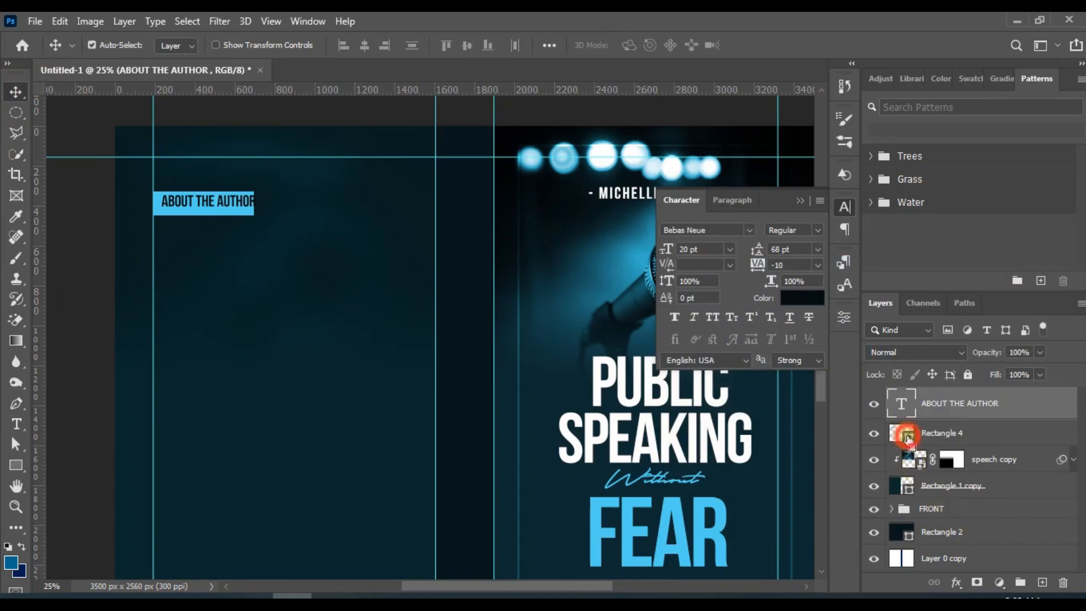
pyautogui.click(467, 48)
pyautogui.hotkey('ctrl', 'd')
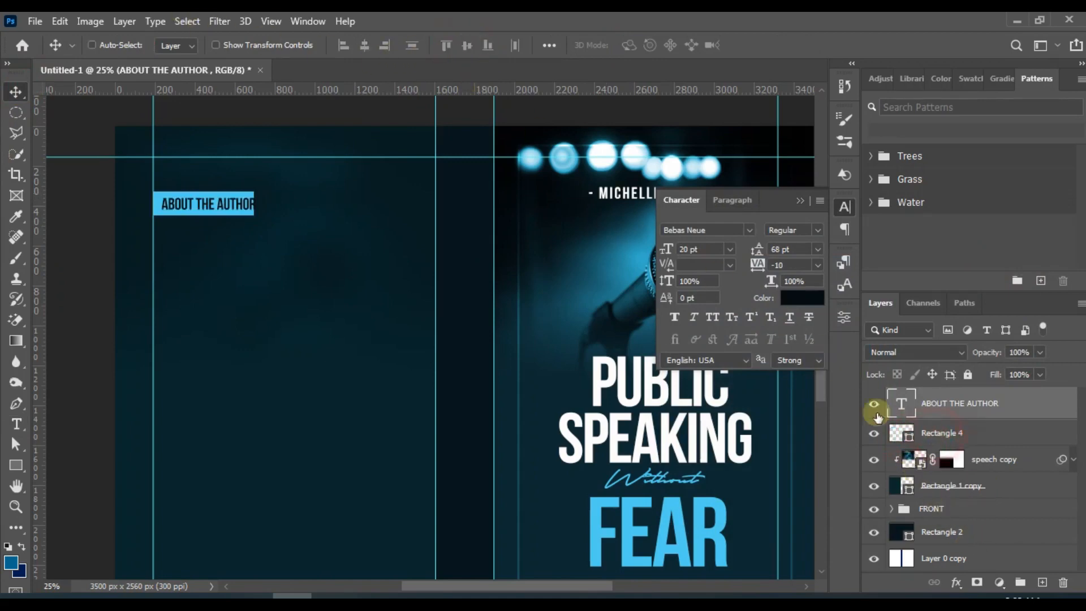
pyautogui.hotkey('ctrl', 't')
pyautogui.moveTo(254, 203); pyautogui.dragTo(269, 201)
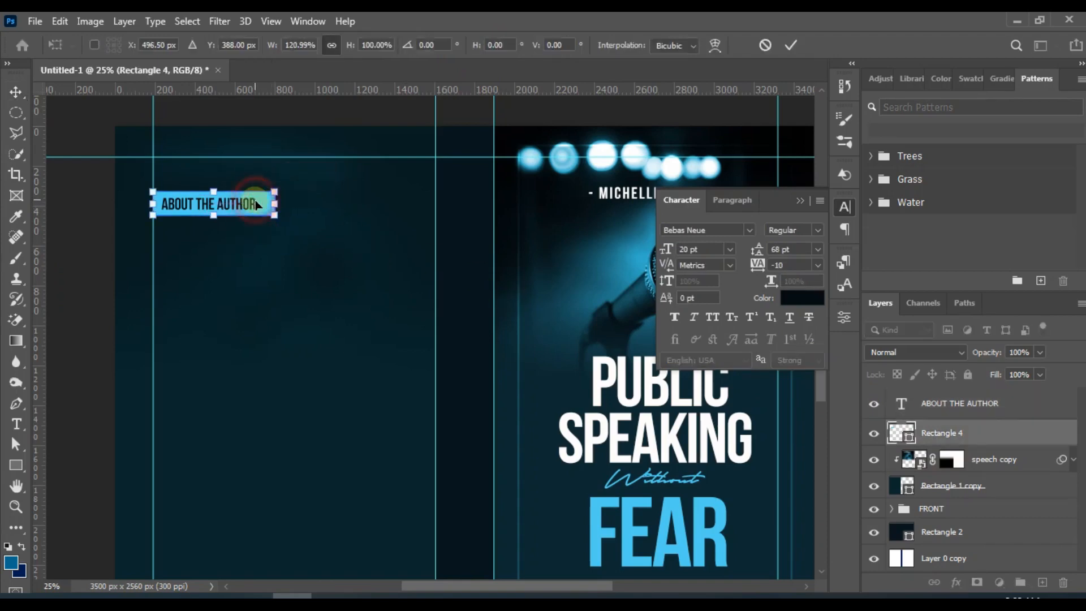
pyautogui.press('Return')
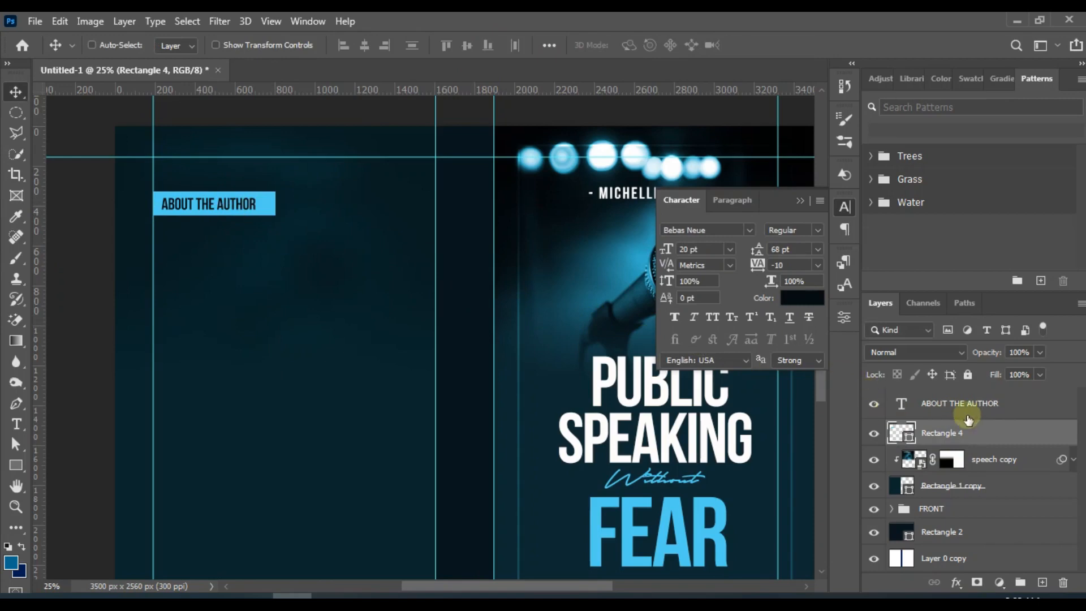
# Enlarge the "ABOUT THE AUTHOR" text to about 106% and centre it horizontally and vertically on the light blue rectangle.
pyautogui.click(962, 416)
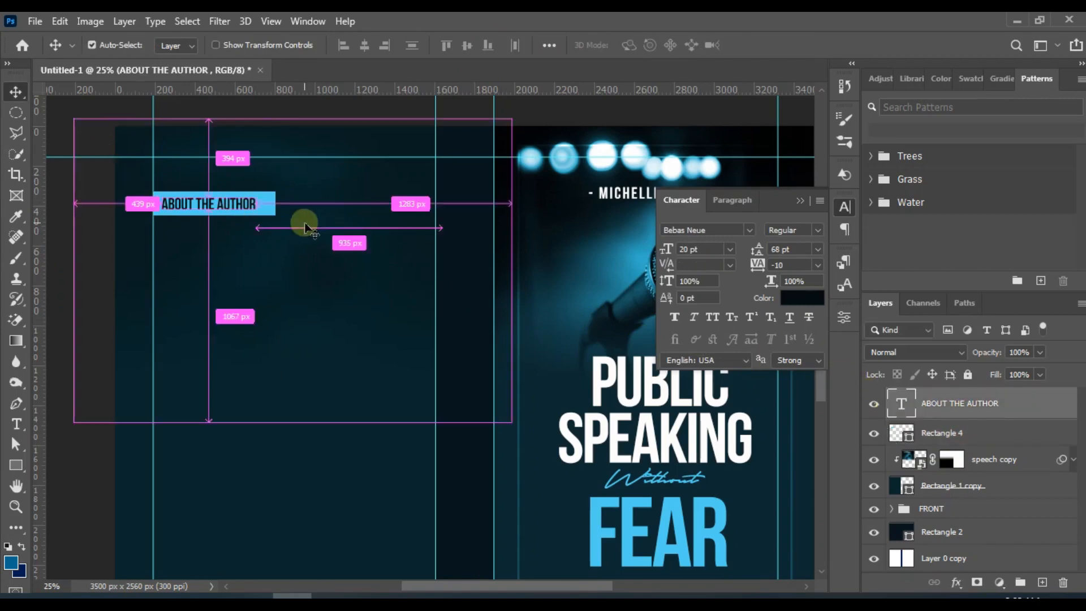
pyautogui.hotkey('ctrl', 't')
pyautogui.moveTo(258, 193)
pyautogui.mouseDown()
pyautogui.moveTo(269, 186)
pyautogui.moveTo(248, 202)
pyautogui.mouseUp()
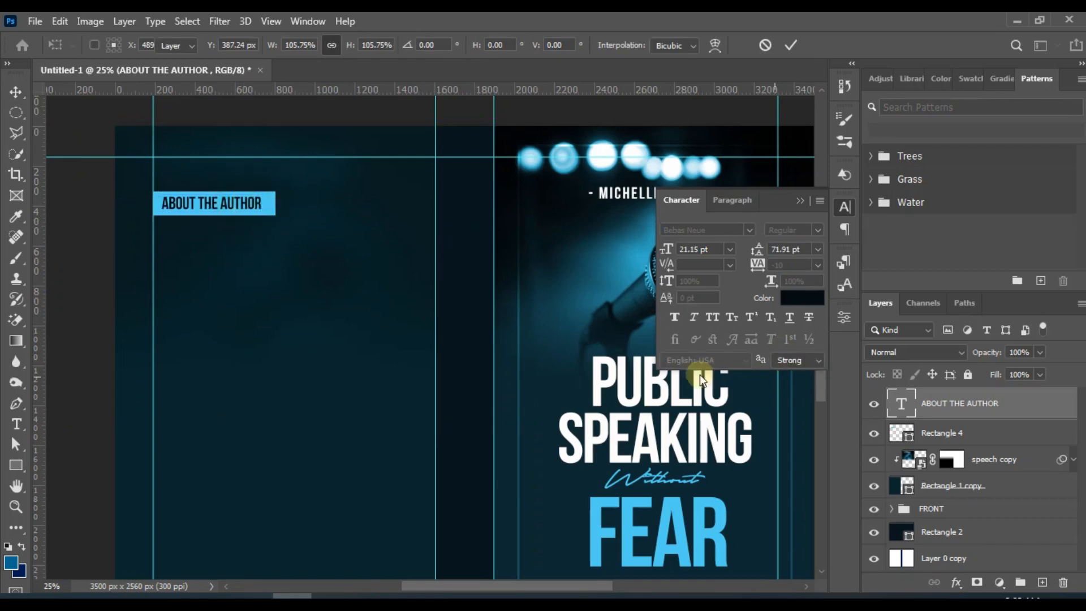
pyautogui.press('Return')
pyautogui.click(362, 50)
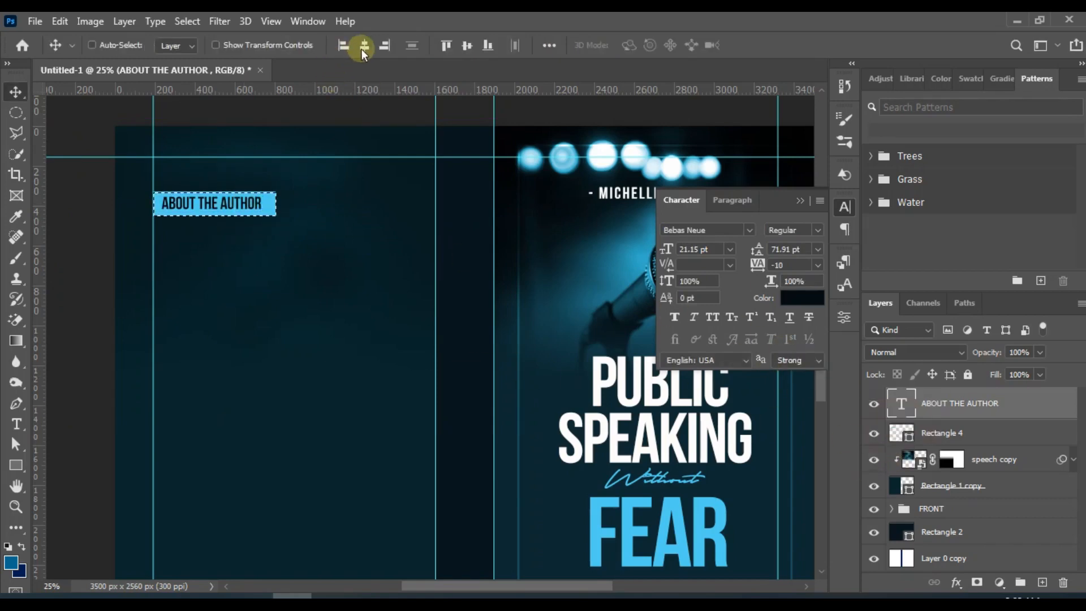
pyautogui.click(467, 48)
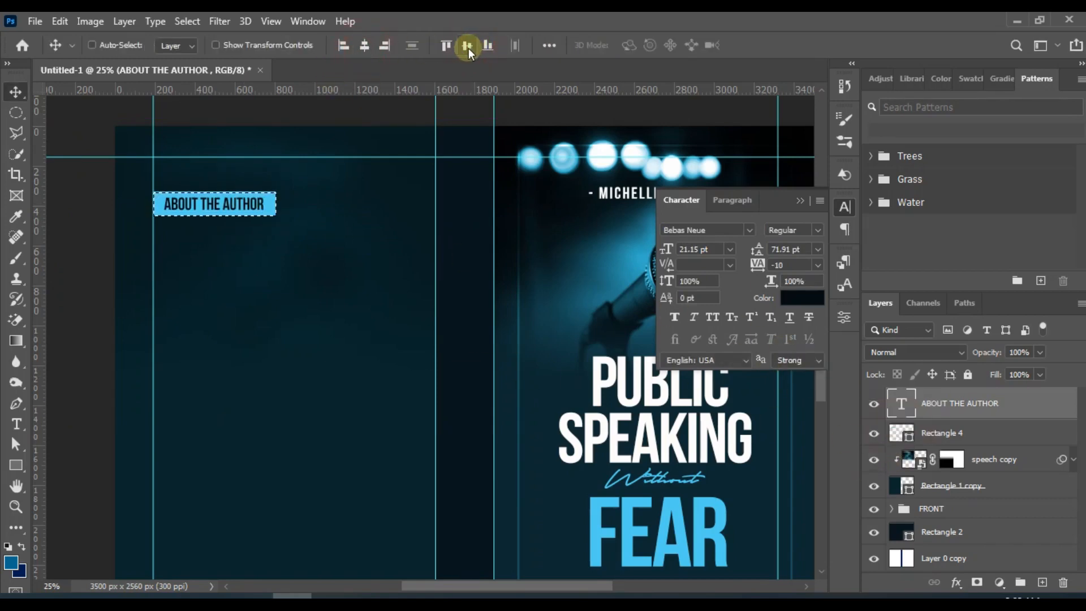
# Group the heading text with Rectangle 4 and name the group "ABOUT THE AUTHOR".
pyautogui.click(933, 439)
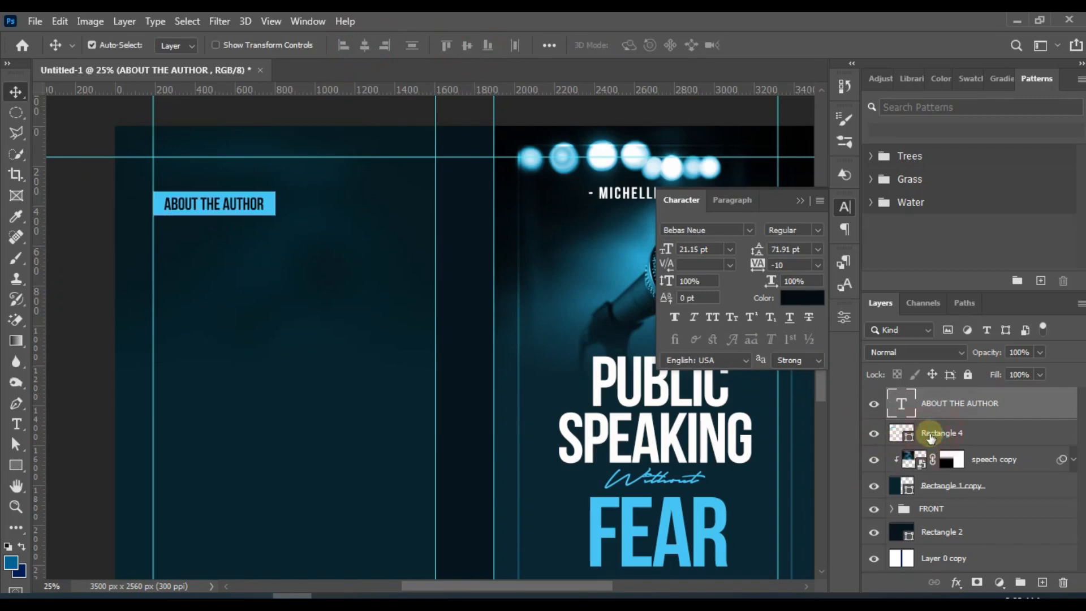
pyautogui.keyDown('shift'); pyautogui.click(931, 439); pyautogui.keyUp('shift')
pyautogui.hotkey('ctrl', 'g')
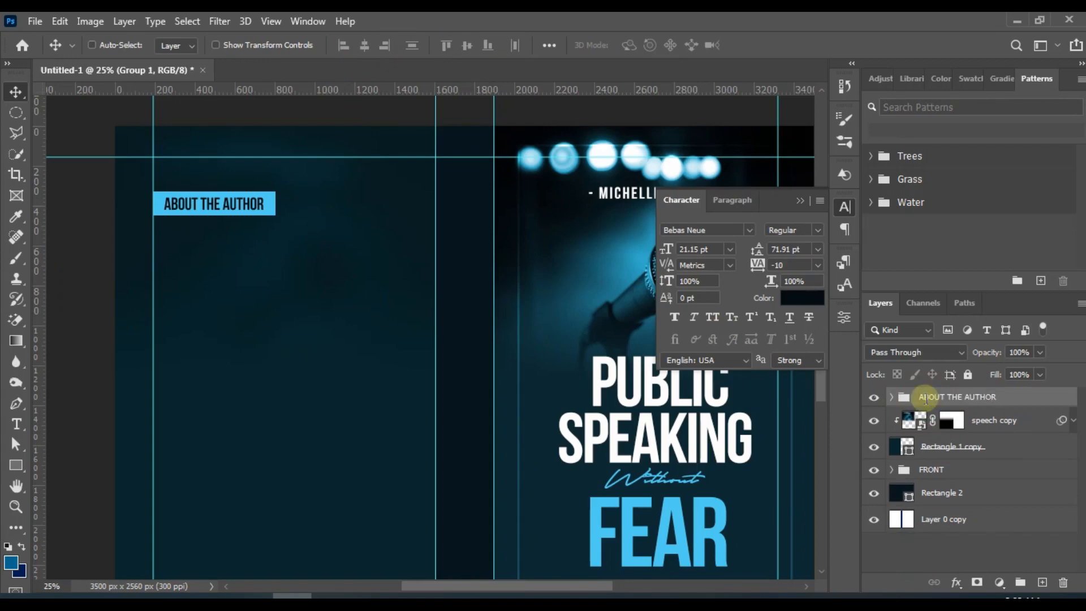
# Draw a 448 × 480 px blue rectangle level with the heading and align its right edge to the back cover's spine-side guide.
pyautogui.scroll(-1, 378, 250)
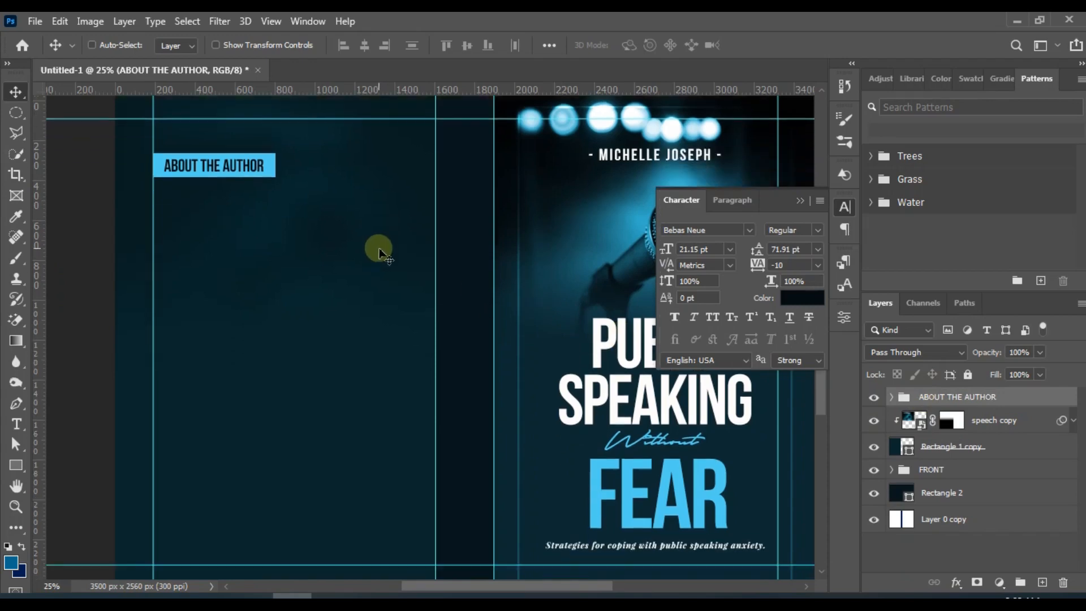
pyautogui.click(805, 202)
pyautogui.scroll(1, 306, 181)
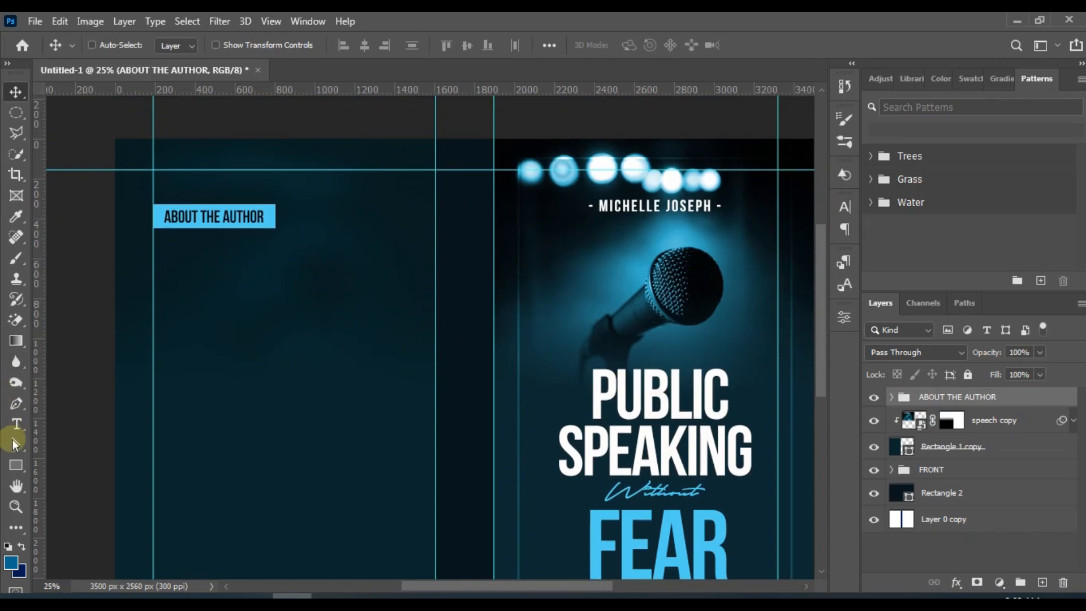
pyautogui.click(17, 466)
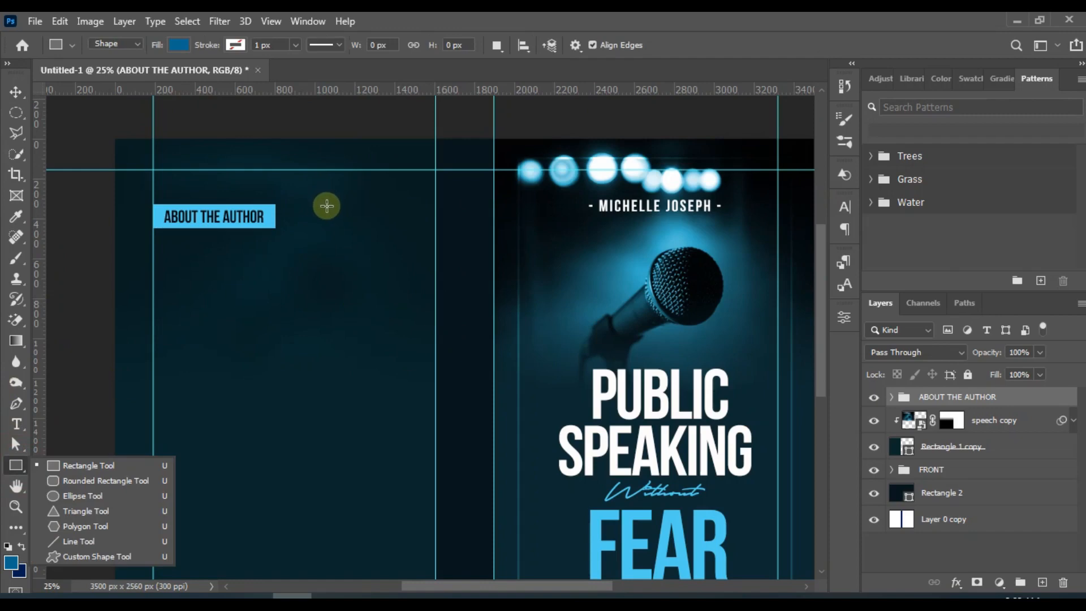
pyautogui.moveTo(327, 205)
pyautogui.mouseDown()
pyautogui.moveTo(379, 259)
pyautogui.moveTo(426, 287)
pyautogui.moveTo(416, 299)
pyautogui.mouseUp()
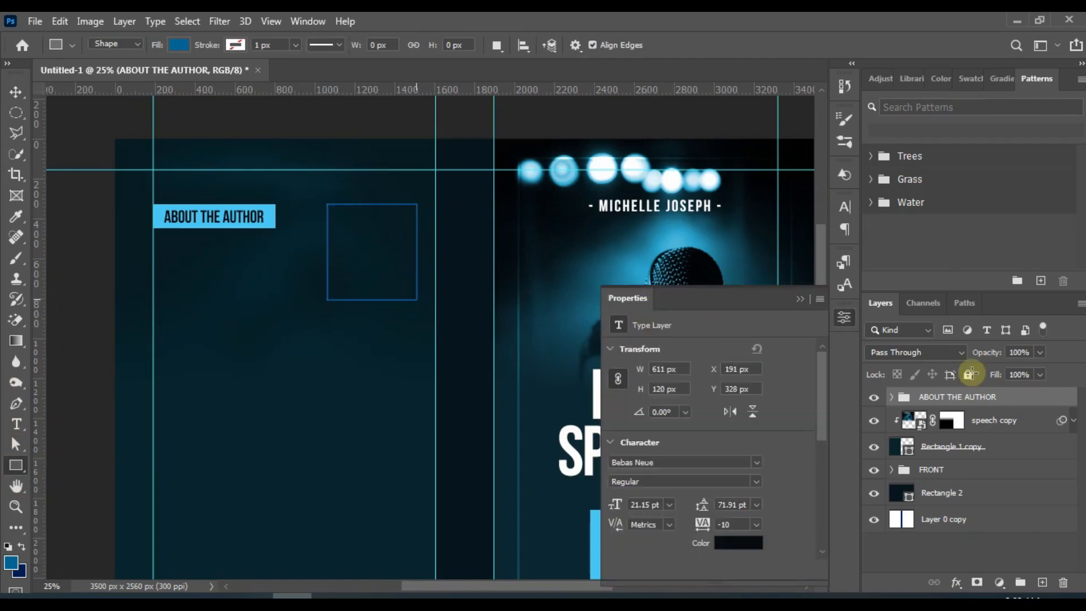
pyautogui.click(803, 301)
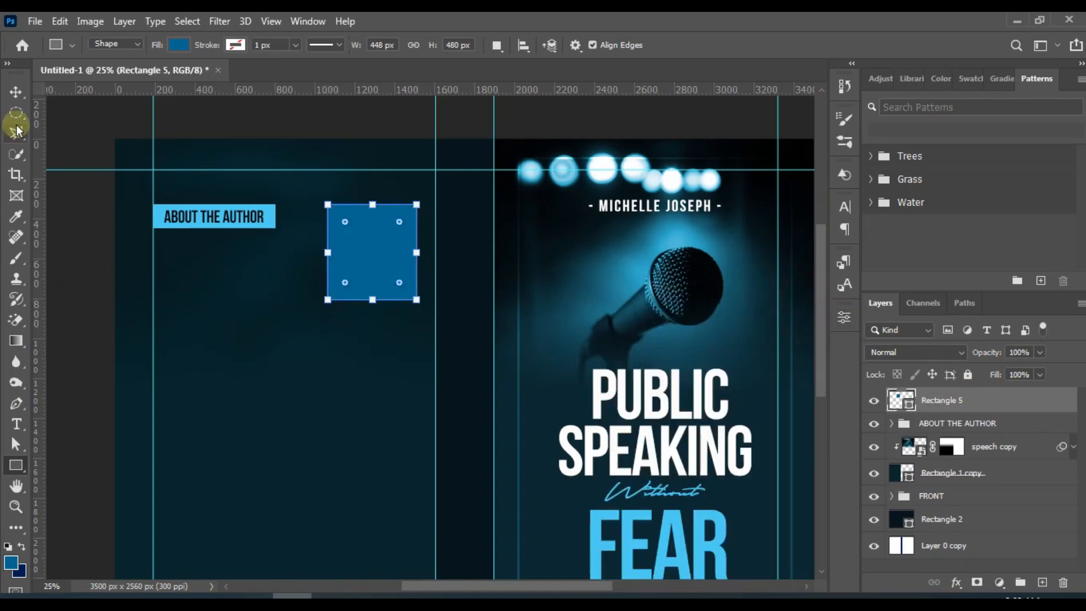
pyautogui.click(15, 92)
pyautogui.moveTo(453, 204)
pyautogui.mouseDown()
pyautogui.moveTo(473, 199)
pyautogui.moveTo(445, 204)
pyautogui.mouseUp()
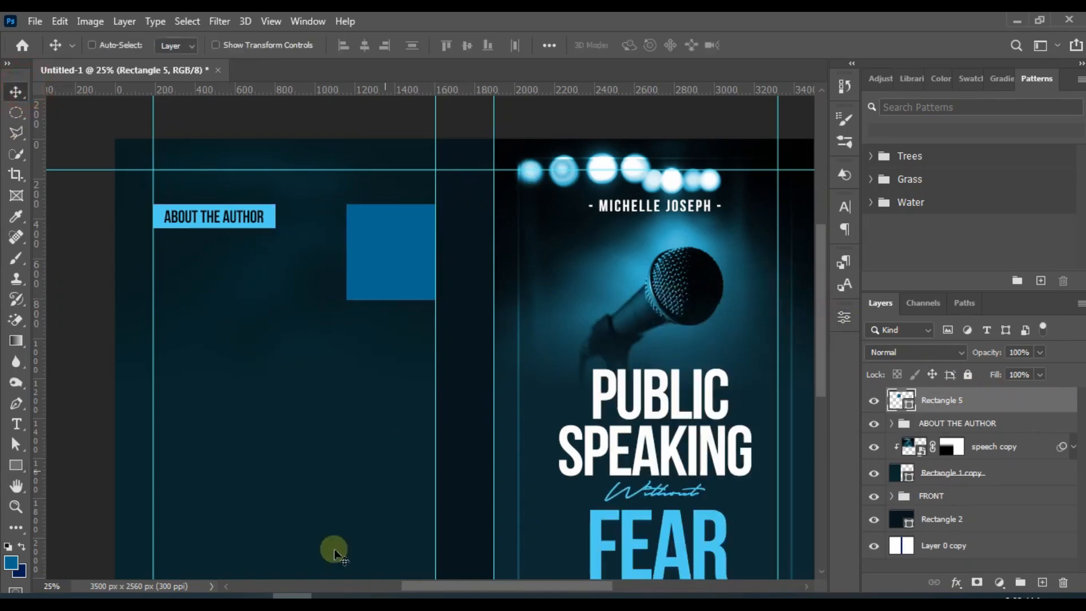
pyautogui.moveTo(254, 597)
pyautogui.click(207, 550)
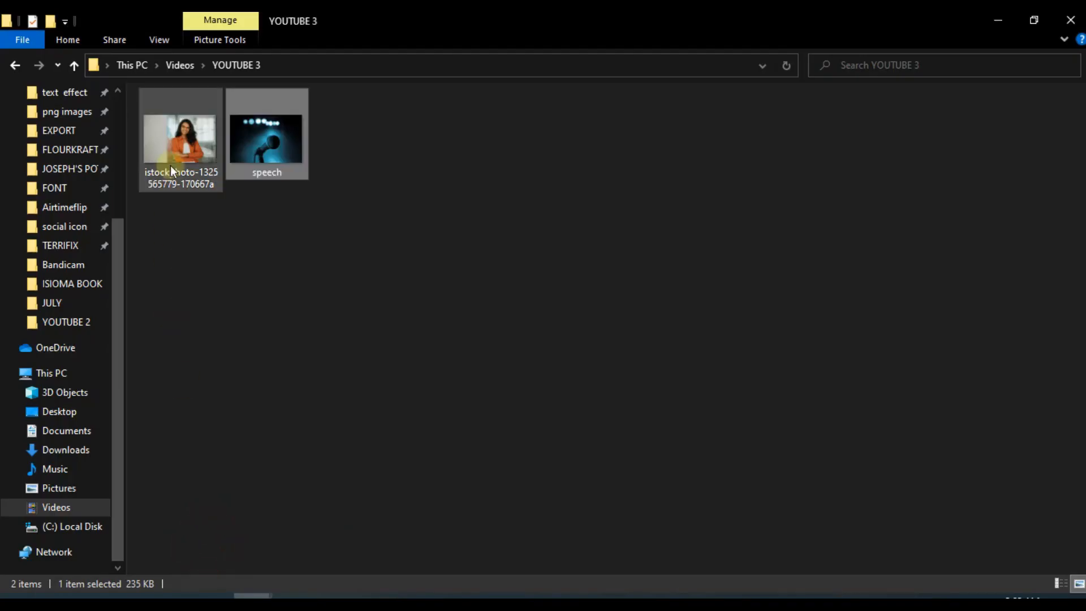
pyautogui.moveTo(172, 167); pyautogui.dragTo(303, 383)
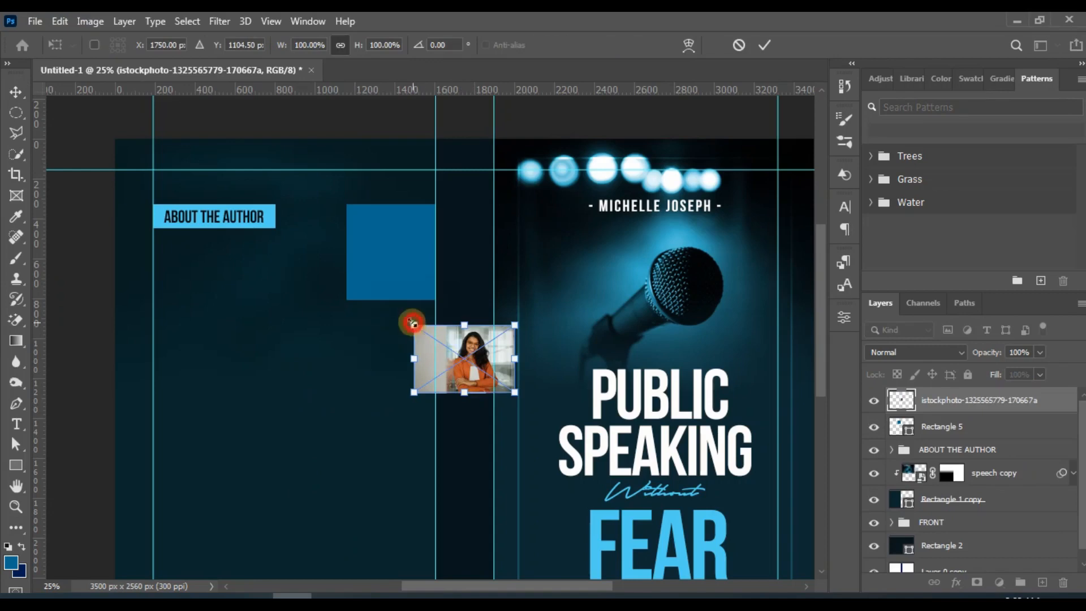
pyautogui.moveTo(413, 324); pyautogui.dragTo(329, 269)
pyautogui.moveTo(376, 317); pyautogui.dragTo(261, 331)
pyautogui.press('Return')
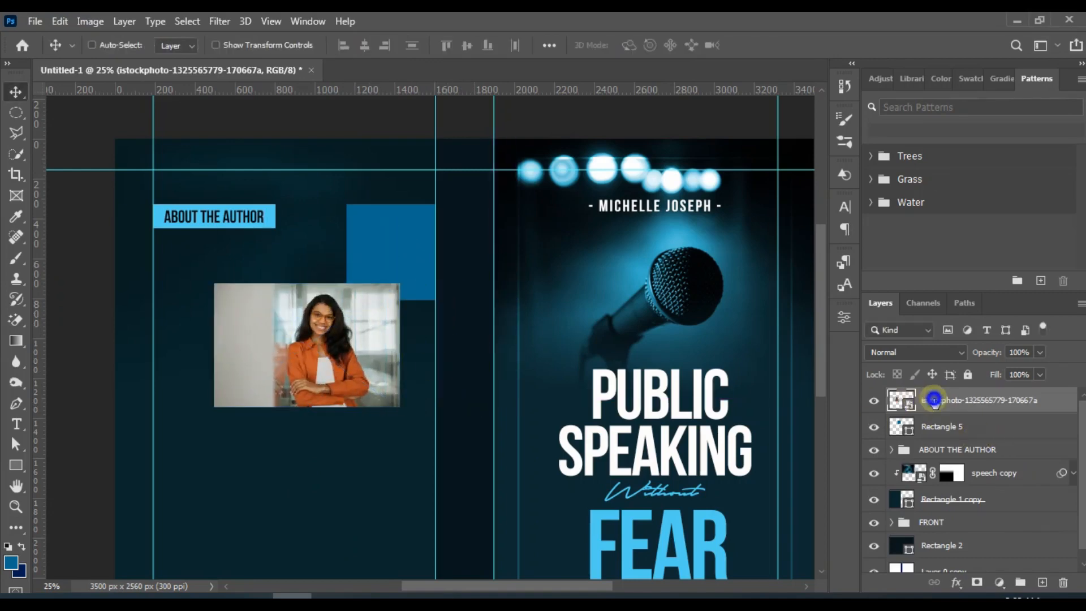
# Clip the portrait photo to the blue rectangle, then move and scale it so the head and shoulders fill the frame.
pyautogui.rightClick(934, 400)
pyautogui.click(783, 389)
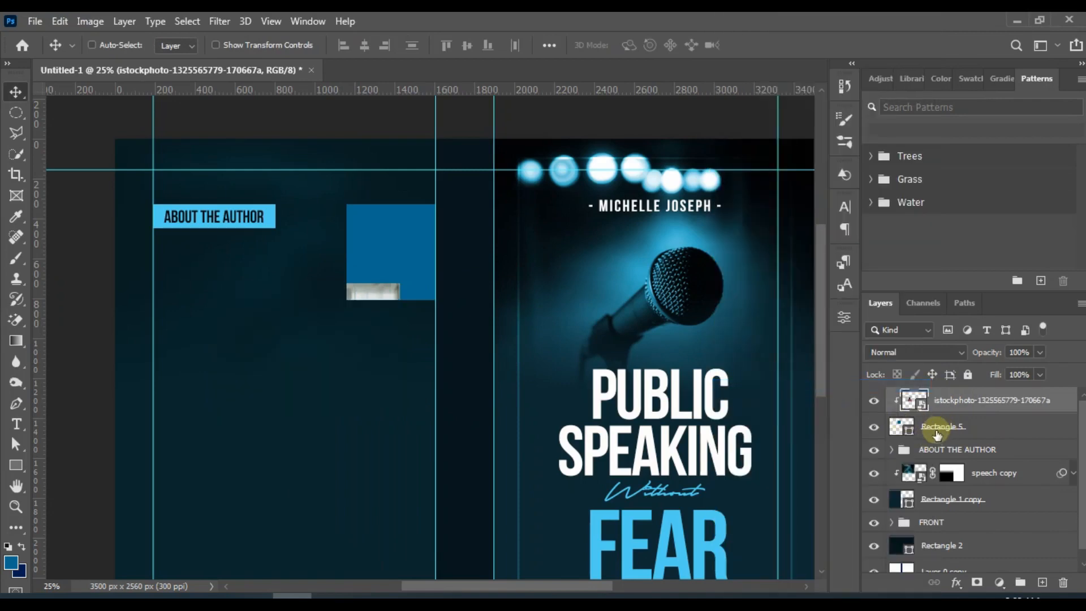
pyautogui.moveTo(388, 322); pyautogui.dragTo(452, 269)
pyautogui.hotkey('ctrl', 't')
pyautogui.moveTo(373, 198); pyautogui.dragTo(378, 194)
pyautogui.doubleClick(402, 225)
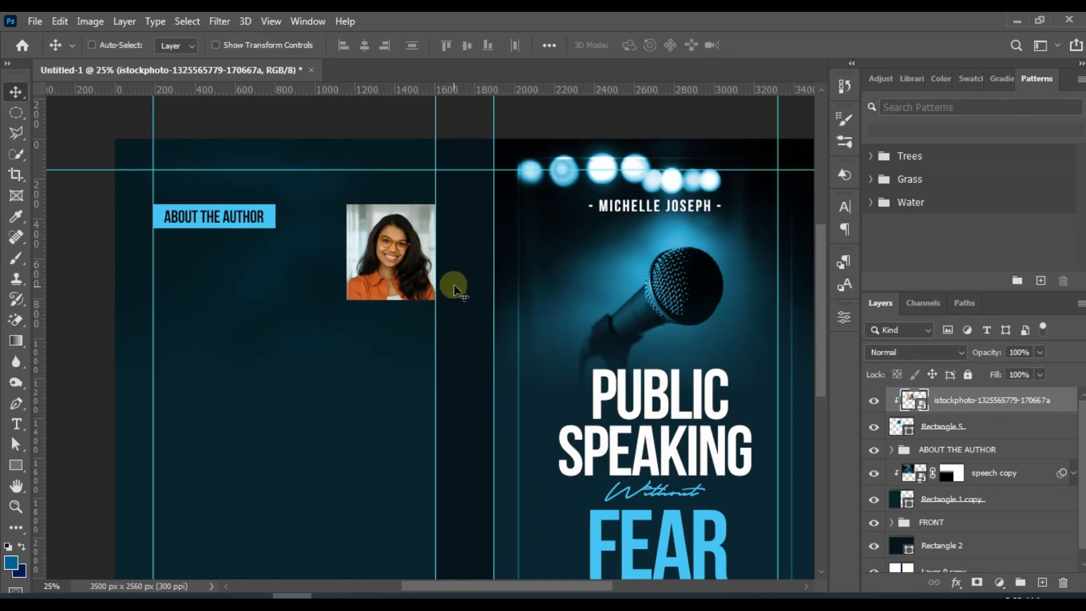
# Give the photo's frame rectangle a solid white stroke of 21.06 px aligned to the inside.
pyautogui.click(955, 439)
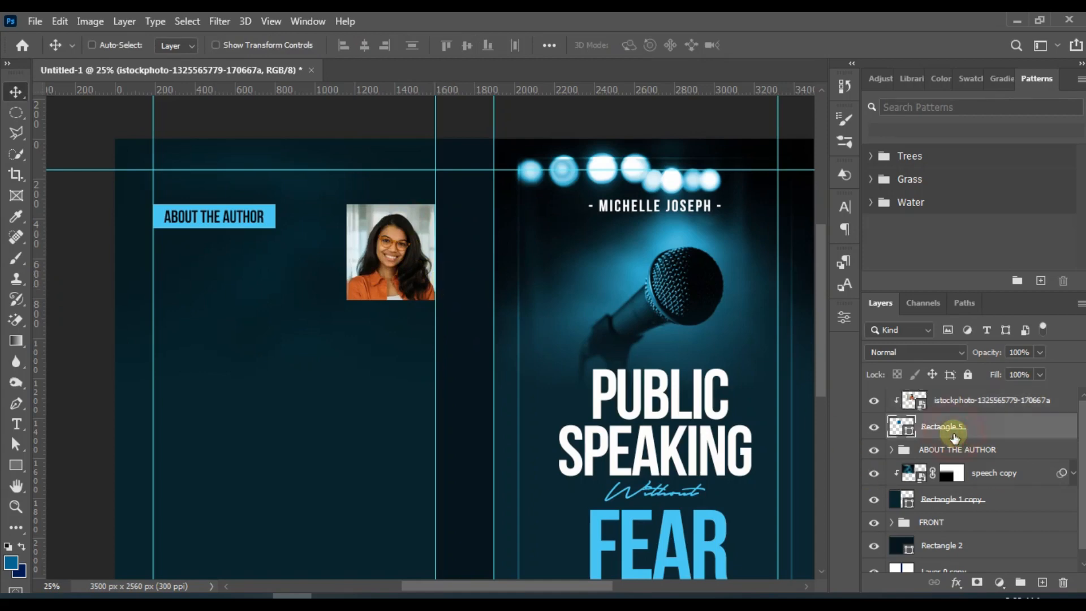
pyautogui.click(17, 462)
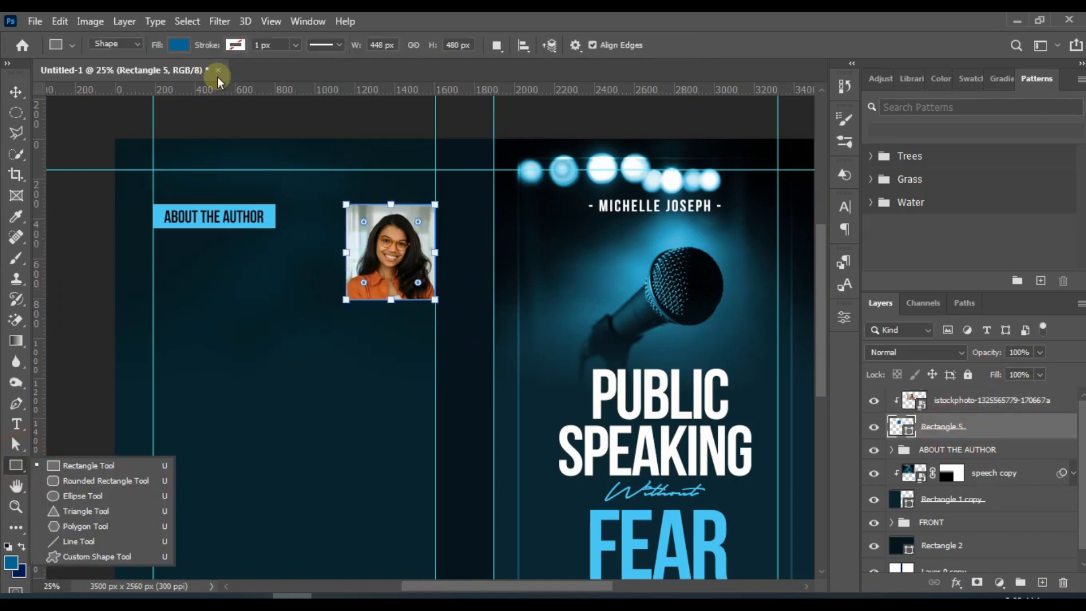
pyautogui.click(233, 46)
pyautogui.click(207, 130)
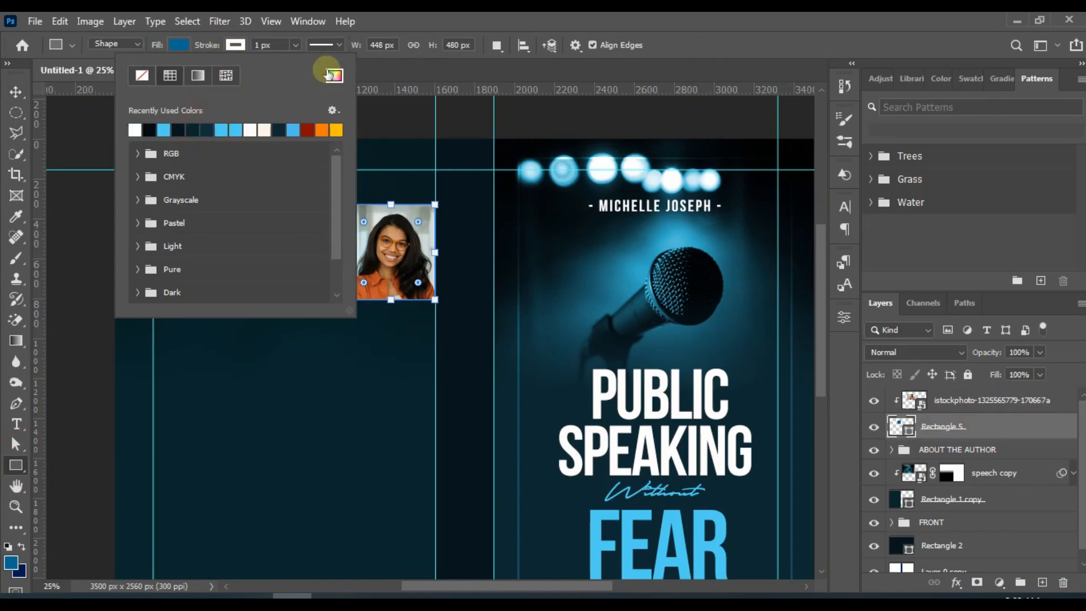
pyautogui.click(294, 46)
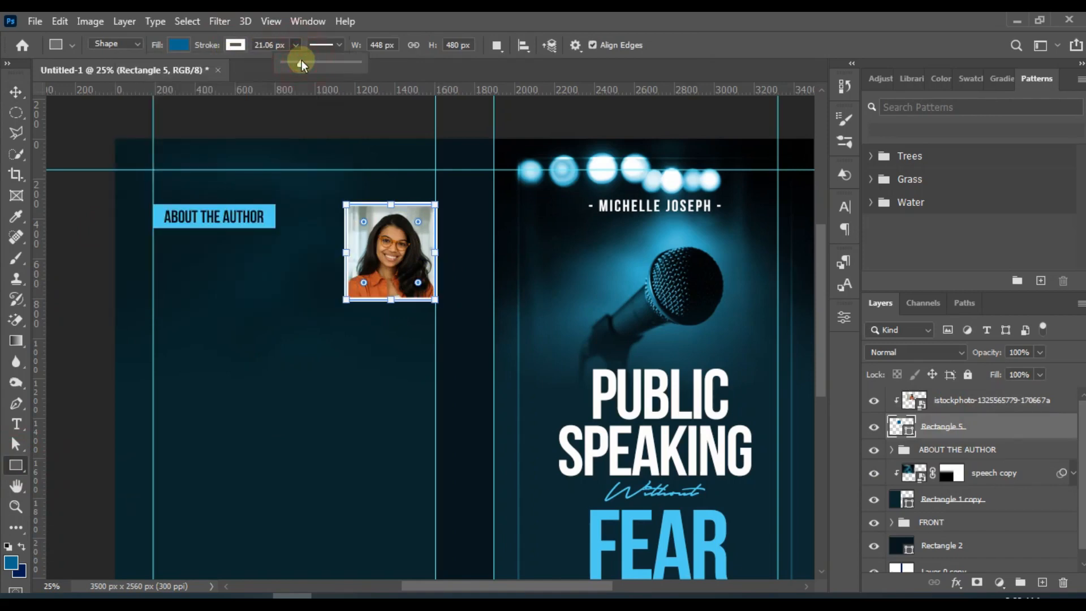
pyautogui.click(338, 45)
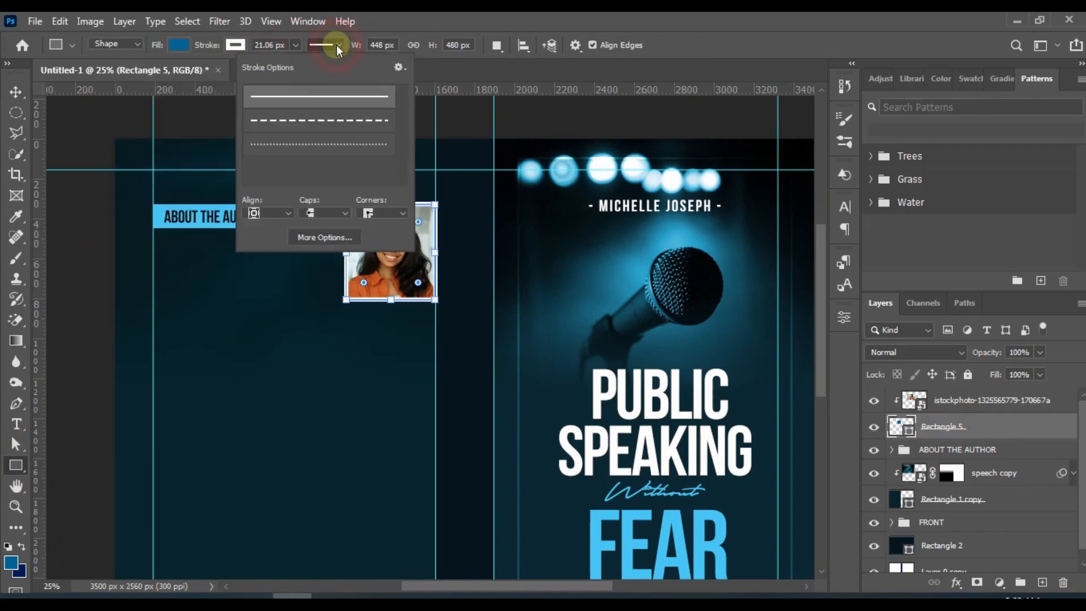
pyautogui.click(283, 212)
pyautogui.click(278, 227)
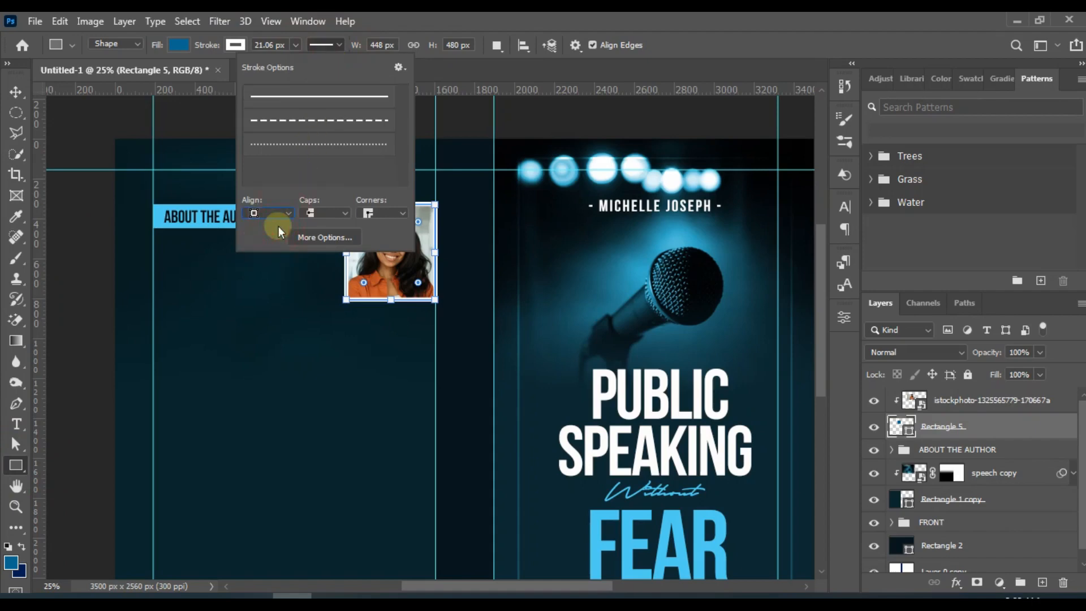
pyautogui.click(16, 93)
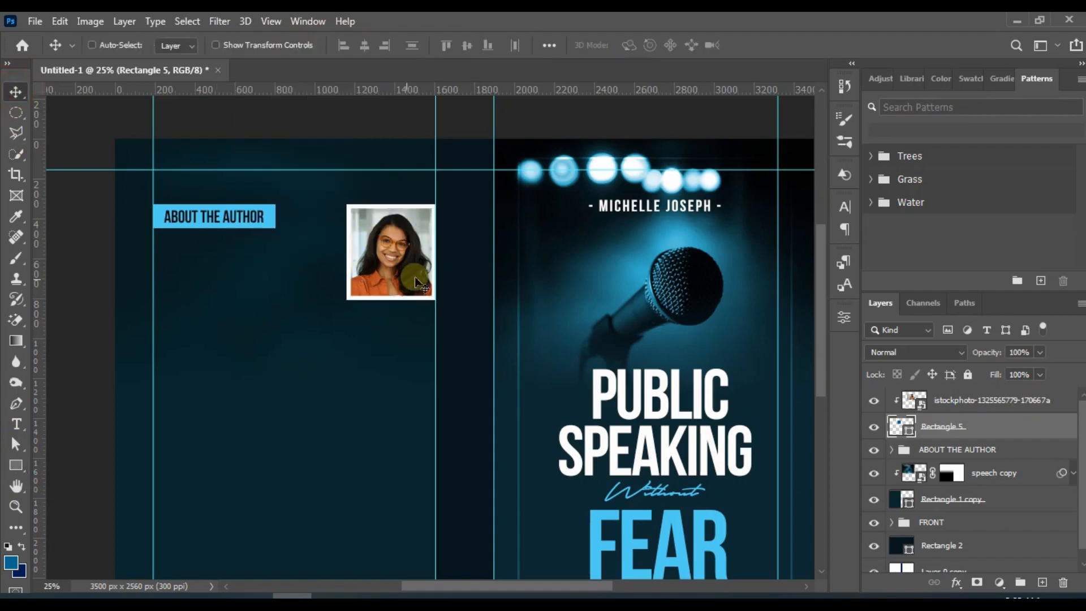
# Add a vertical guide on the back cover, slightly inside the spine-side guide and crossing the portrait photo.
pyautogui.hotkey('ctrl', ';')
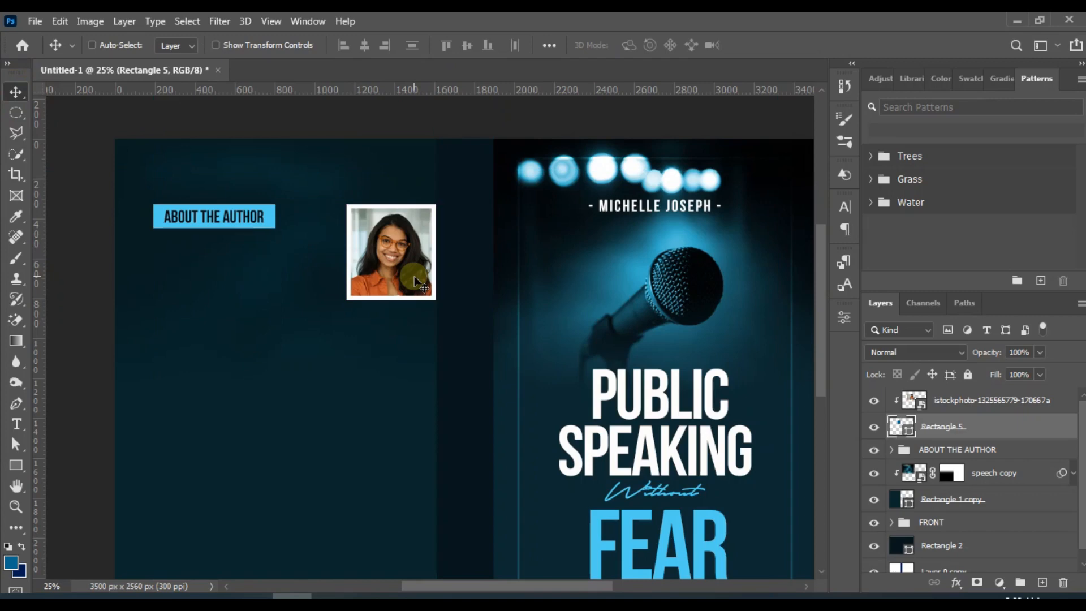
pyautogui.hotkey('ctrl', ';')
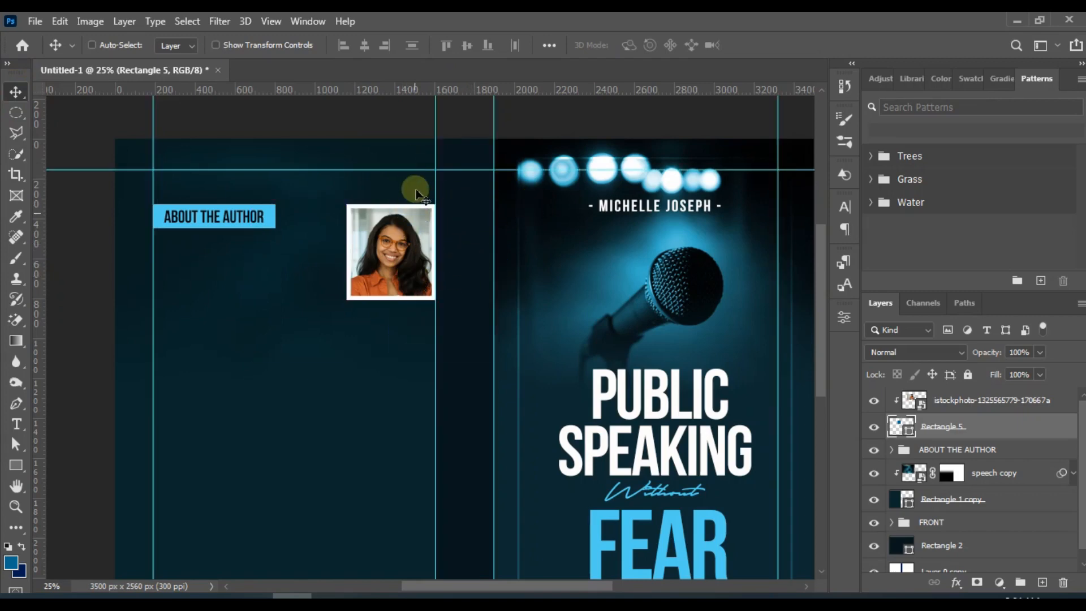
pyautogui.moveTo(42, 292); pyautogui.dragTo(413, 222)
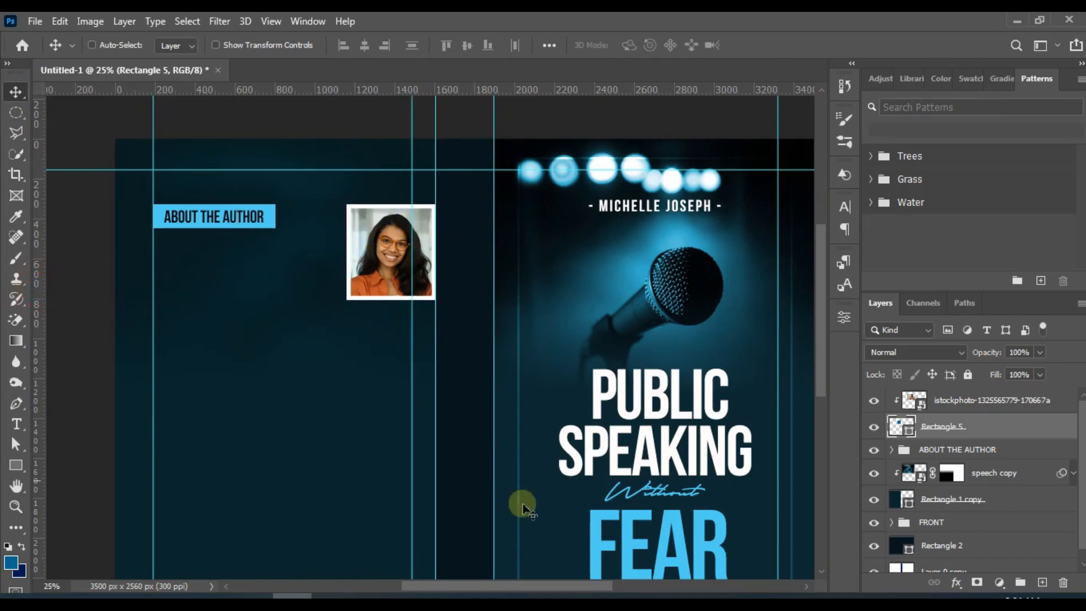
# Select the photo together with its frame rectangle and move both left so their right edge meets the new guide.
pyautogui.moveTo(530, 581); pyautogui.dragTo(513, 581)
pyautogui.press('ctrl')
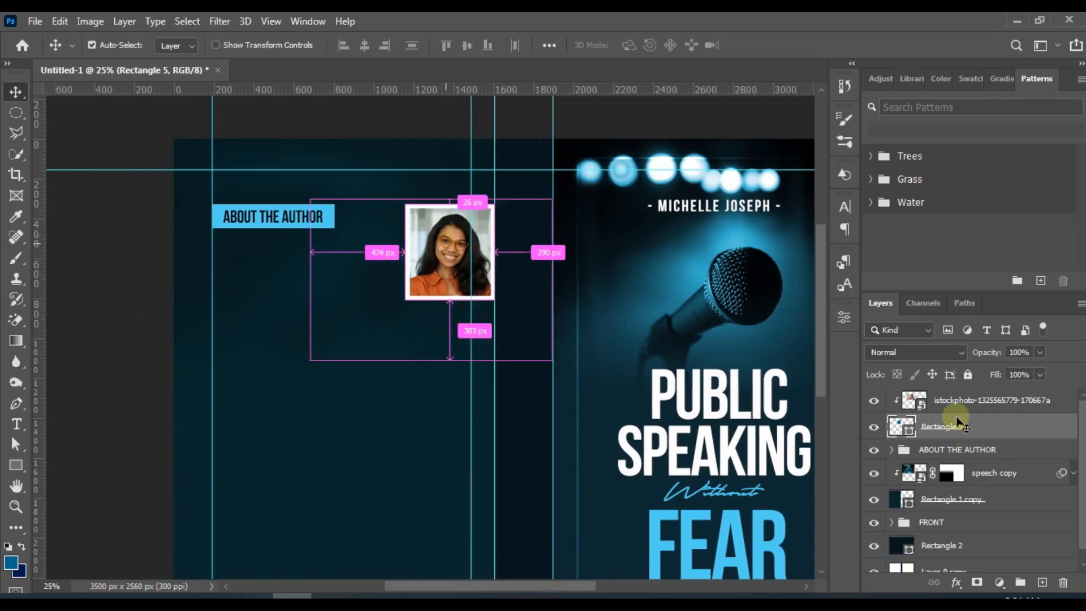
pyautogui.keyDown('ctrl'); pyautogui.click(945, 406); pyautogui.keyUp('ctrl')
pyautogui.moveTo(550, 252); pyautogui.dragTo(501, 248)
pyautogui.hotkey('ctrl', 'z')
pyautogui.scroll(-3, 502, 248)
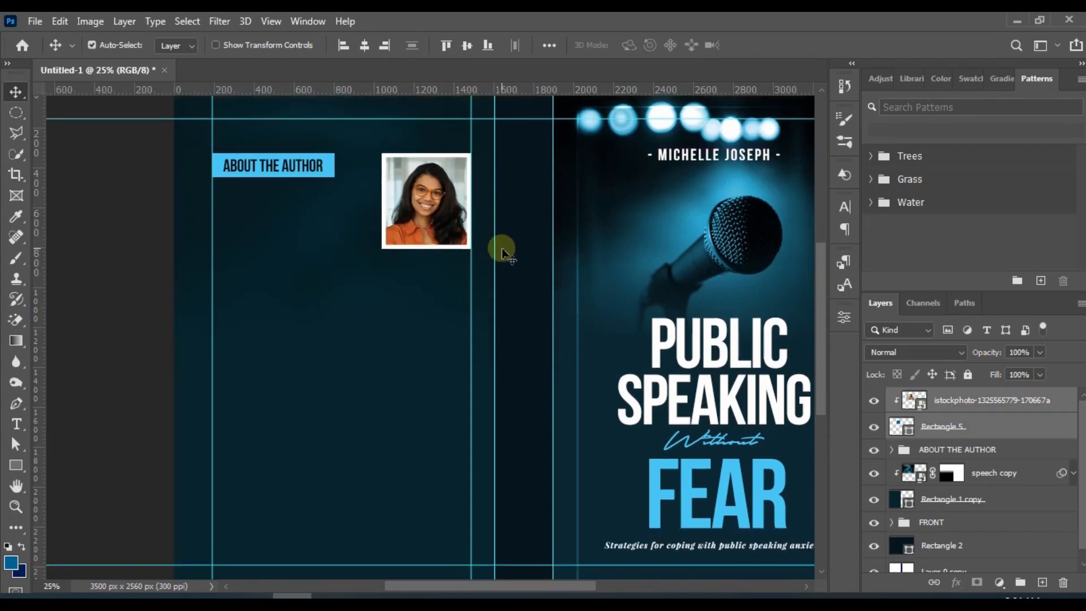
# Hide the guides and inspect the placement of the heading and author photo on the back cover.
pyautogui.hotkey('ctrl', ';')
pyautogui.hotkey('ctrl', '-')
pyautogui.hotkey('ctrl', '+')
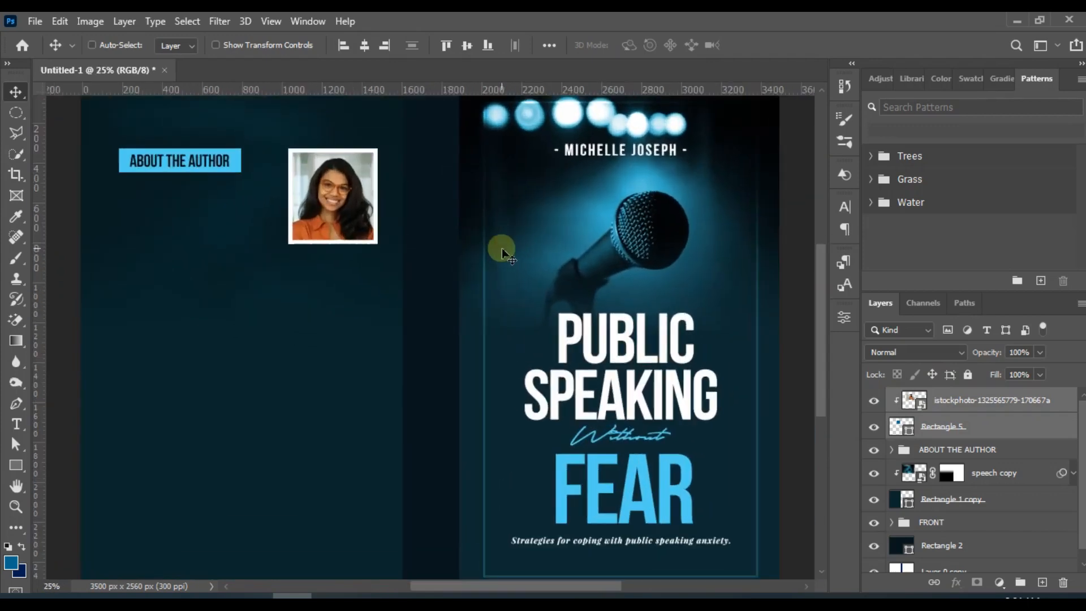
pyautogui.moveTo(495, 590); pyautogui.dragTo(461, 588)
pyautogui.hotkey('ctrl', '+')
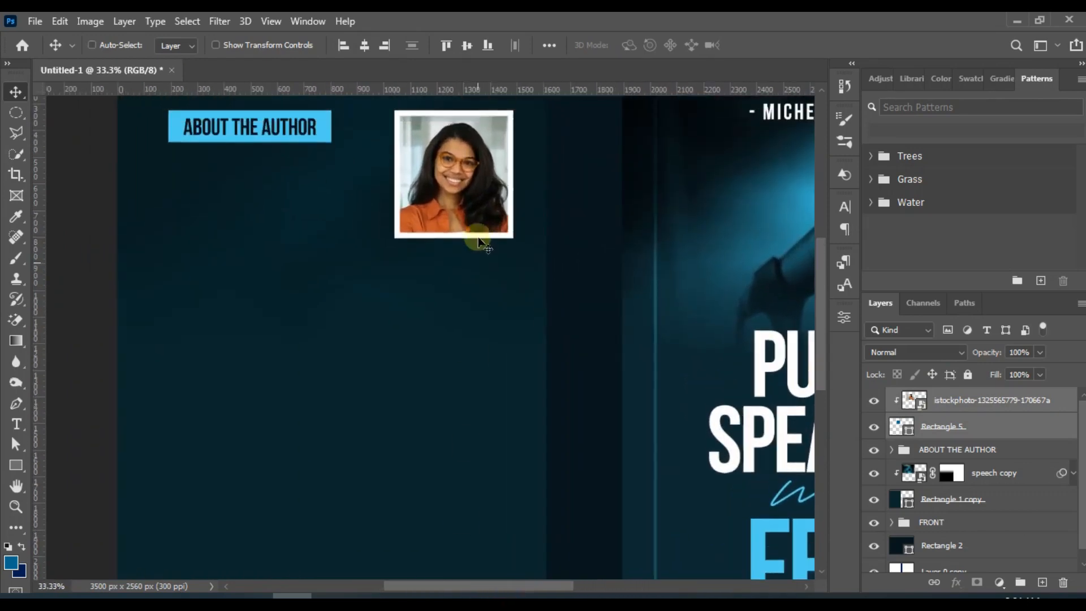
# Show the guides again over the back cover.
pyautogui.scroll(1, 478, 243)
pyautogui.hotkey('ctrl', ';')
pyautogui.scroll(2, 478, 242)
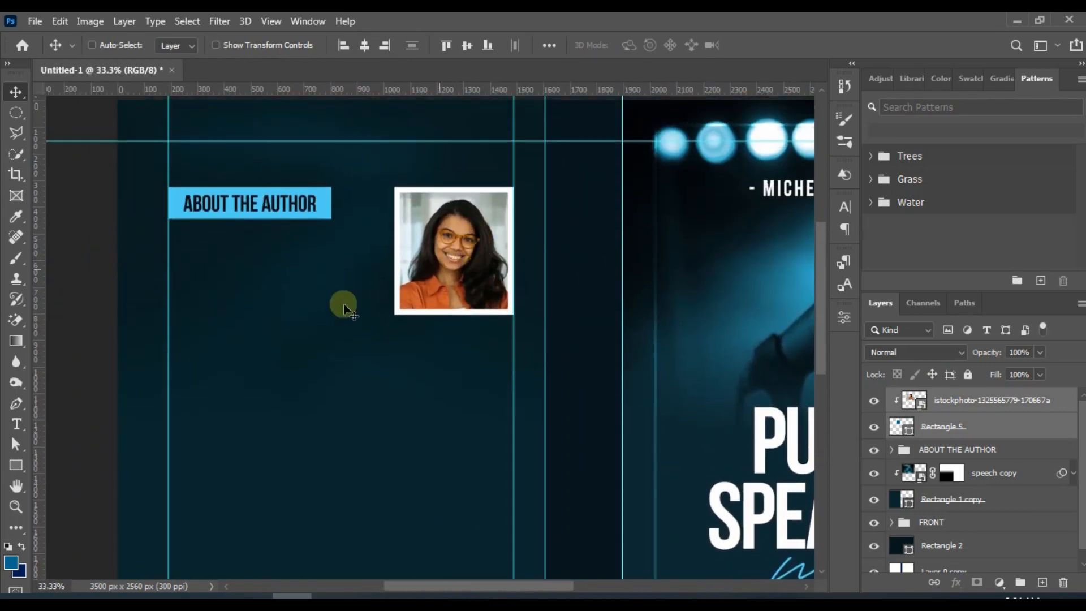
pyautogui.scroll(-2, 351, 324)
pyautogui.scroll(1, 352, 328)
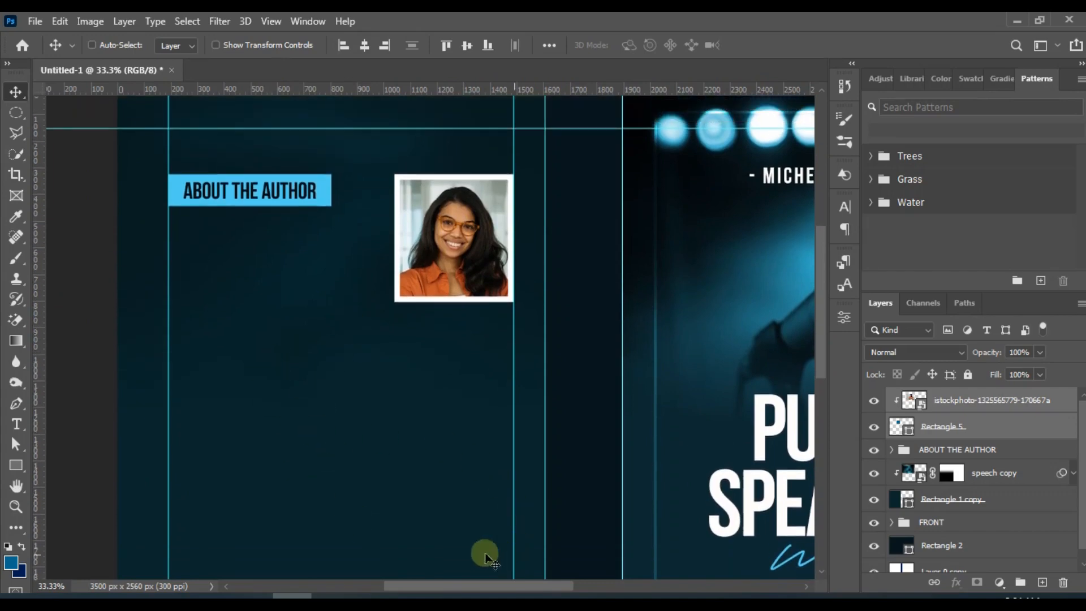
# Copy the first bio paragraph under ABOUT THE AUTHOR from the Word document and return to the Photoshop cover.
pyautogui.click(337, 597)
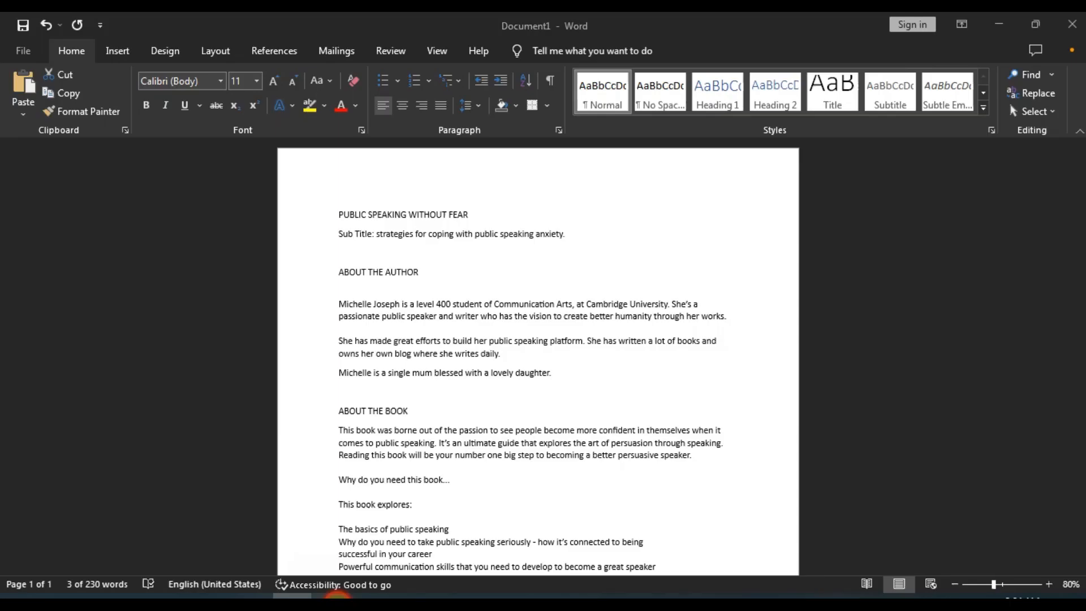
pyautogui.moveTo(339, 272); pyautogui.dragTo(731, 316)
pyautogui.rightClick(658, 316)
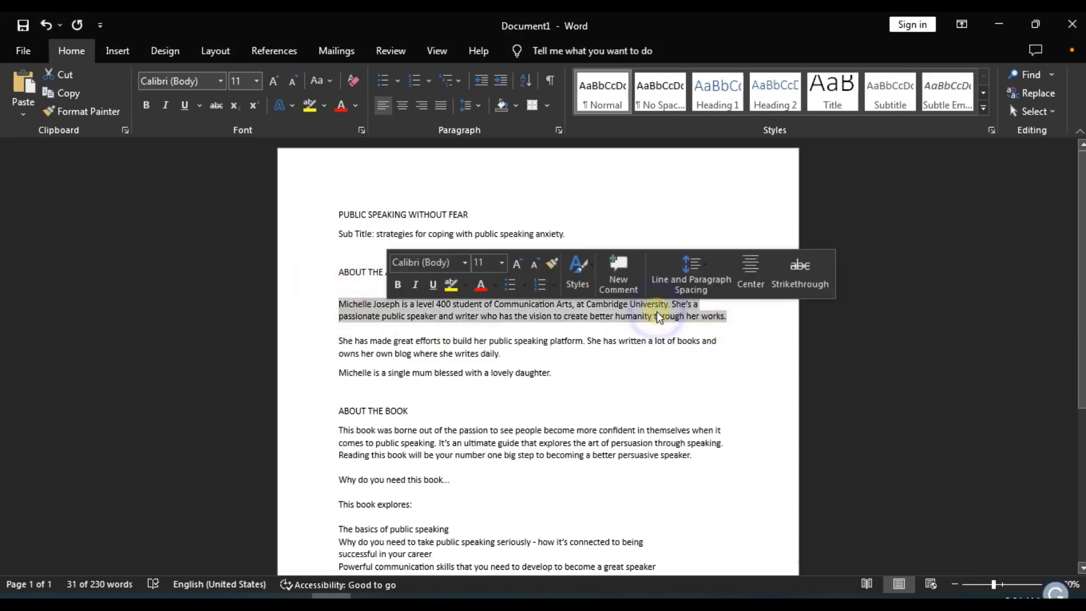
pyautogui.click(636, 369)
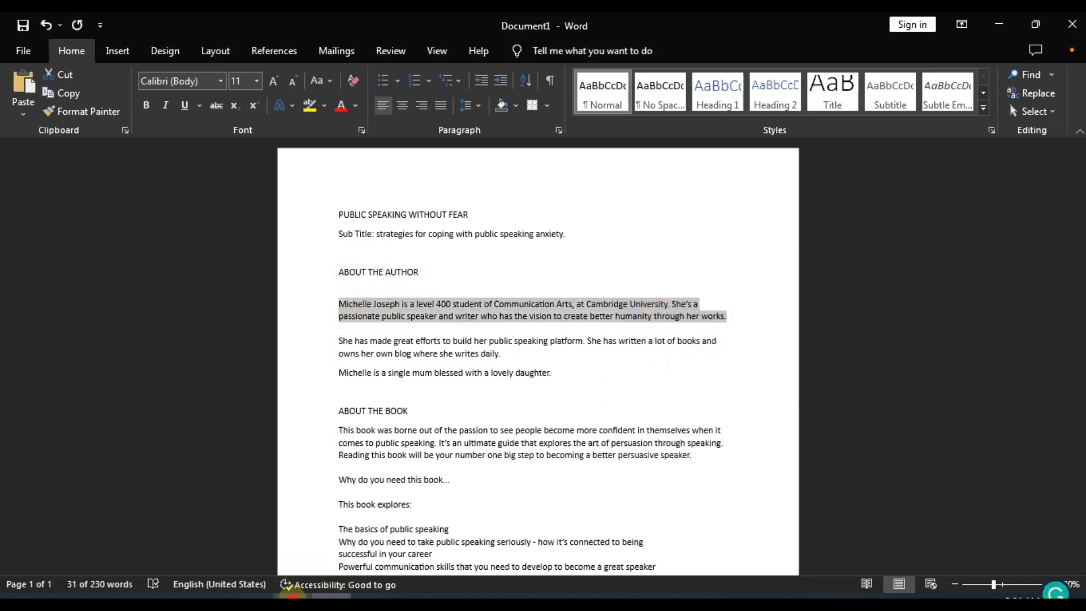
pyautogui.click(292, 596)
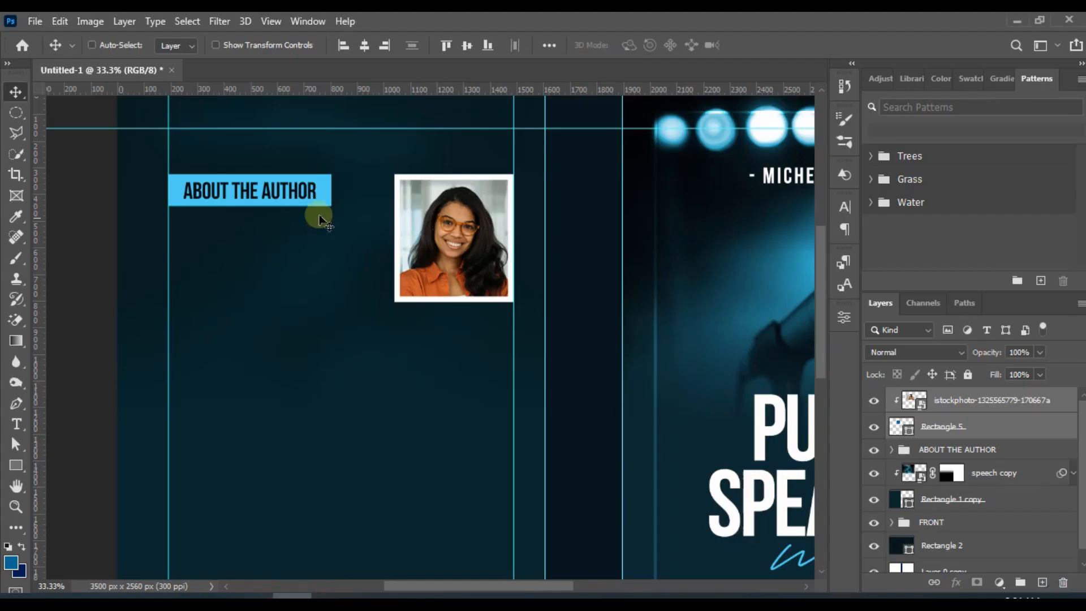
# Create a paragraph text box between the heading and the photo, starting at the margin guide, paste the bio paragraph and extend the box downward.
pyautogui.click(17, 425)
pyautogui.rightClick(17, 425)
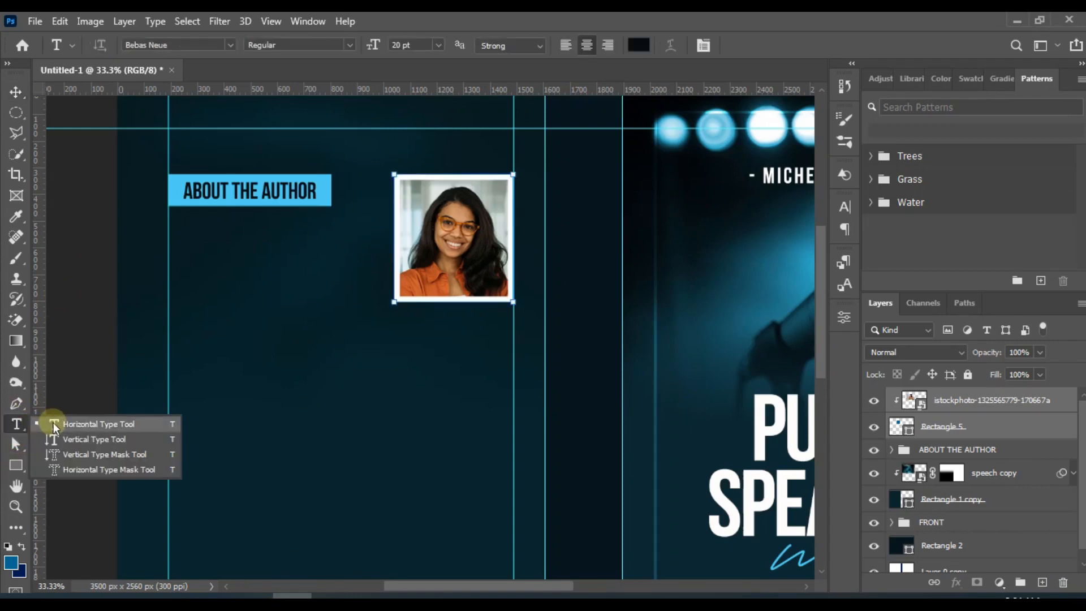
pyautogui.click(85, 422)
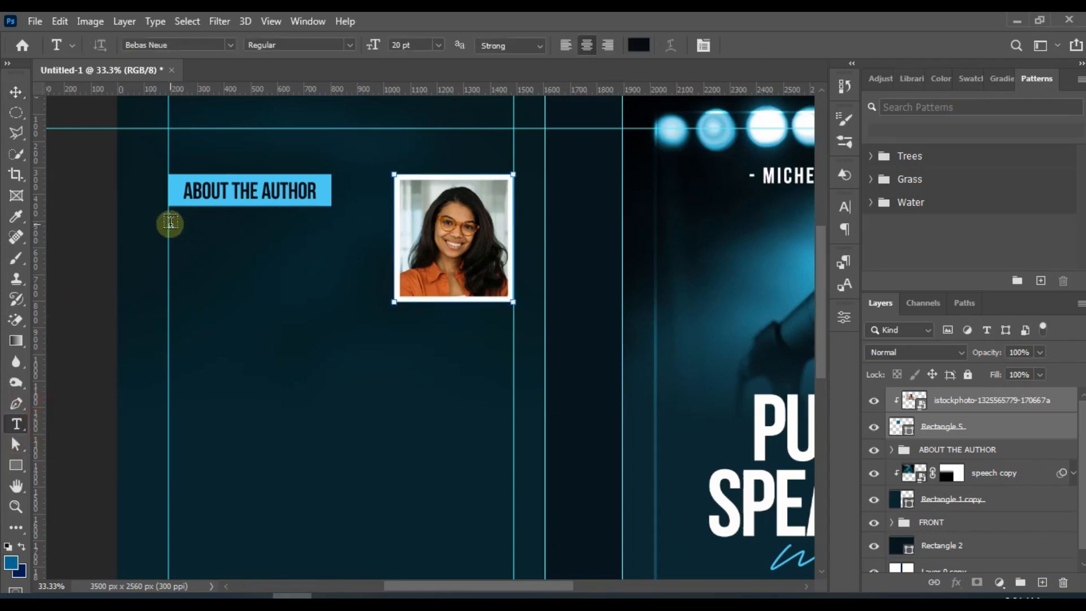
pyautogui.moveTo(170, 223); pyautogui.dragTo(371, 301)
pyautogui.press('Escape')
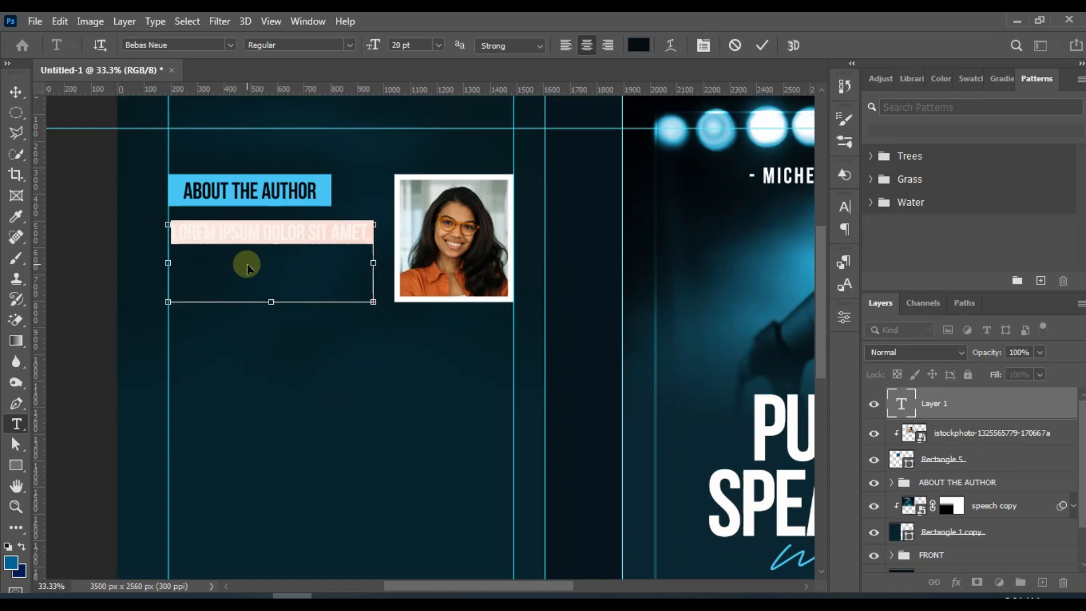
pyautogui.hotkey('ctrl', 'v')
pyautogui.moveTo(271, 301); pyautogui.dragTo(279, 443)
# Set all of the pasted bio text in Poppins Regular.
pyautogui.hotkey('ctrl', 'a')
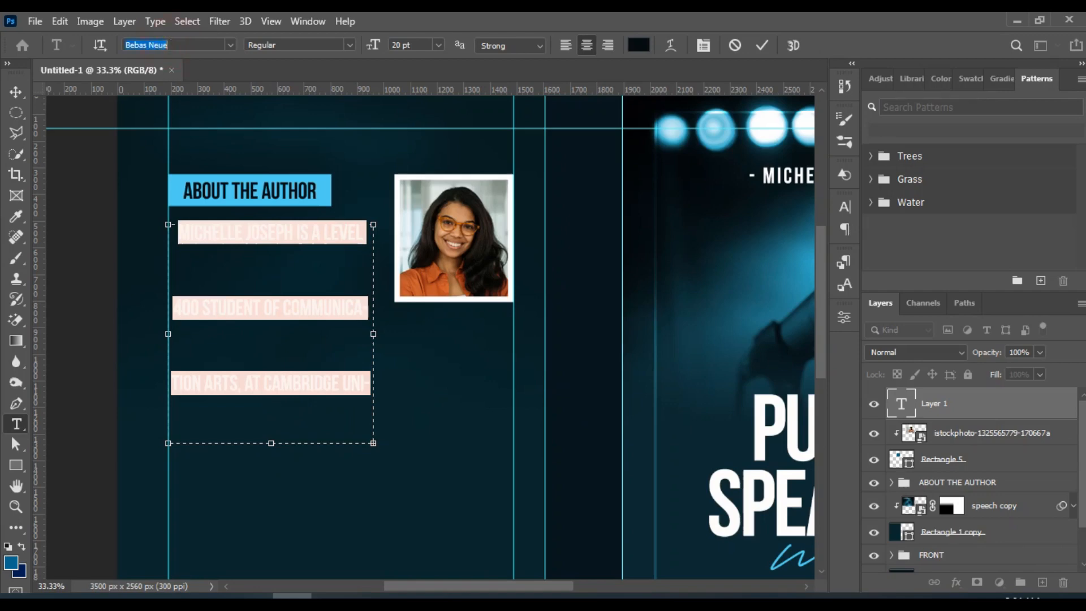
pyautogui.write('Times')
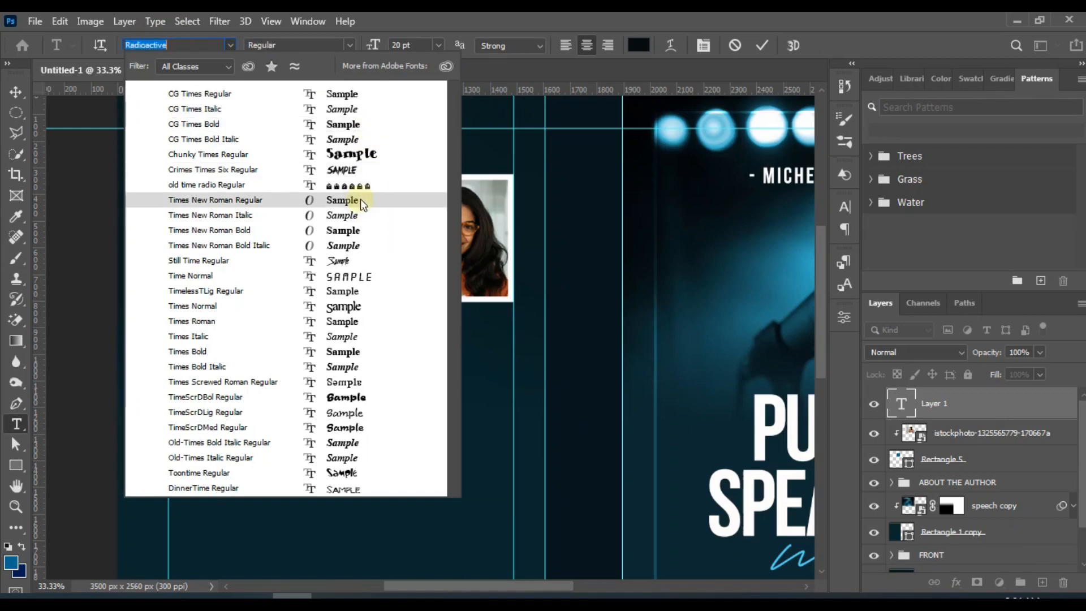
pyautogui.press('Escape')
pyautogui.click(181, 46)
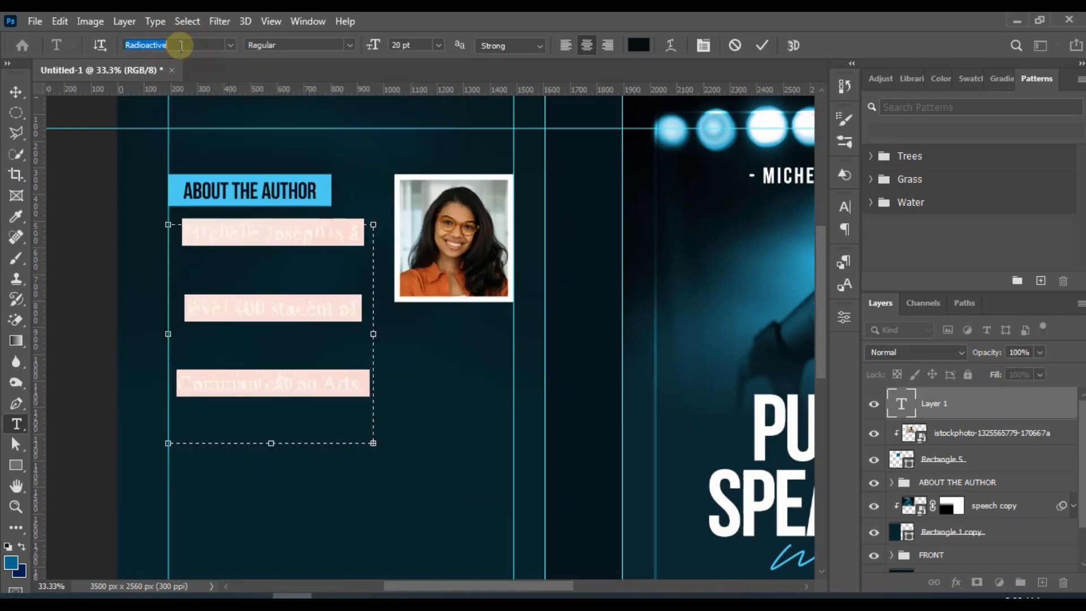
pyautogui.write('poppi')
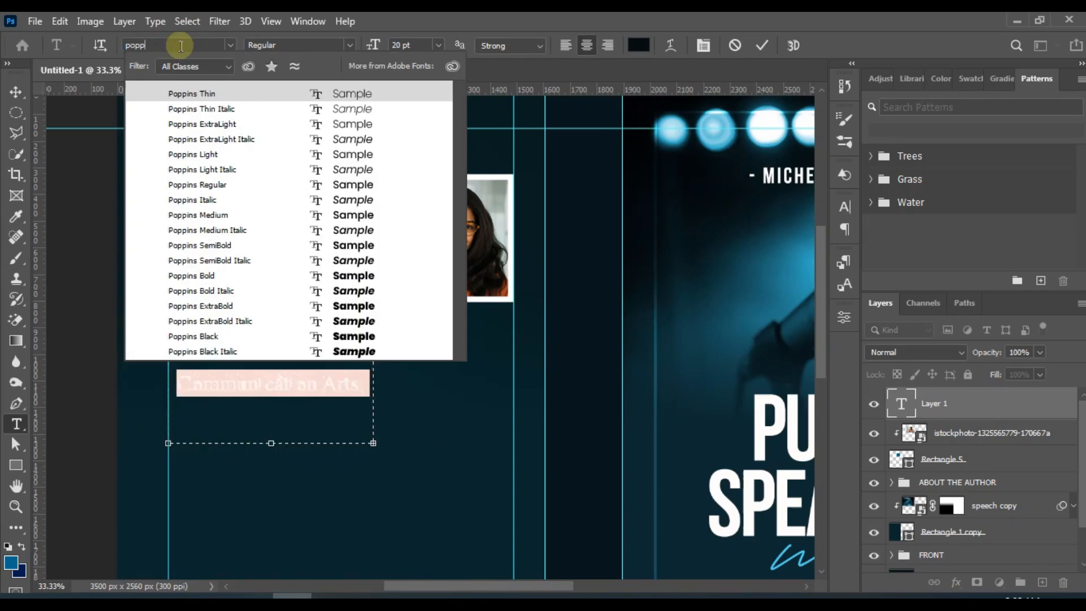
pyautogui.click(365, 182)
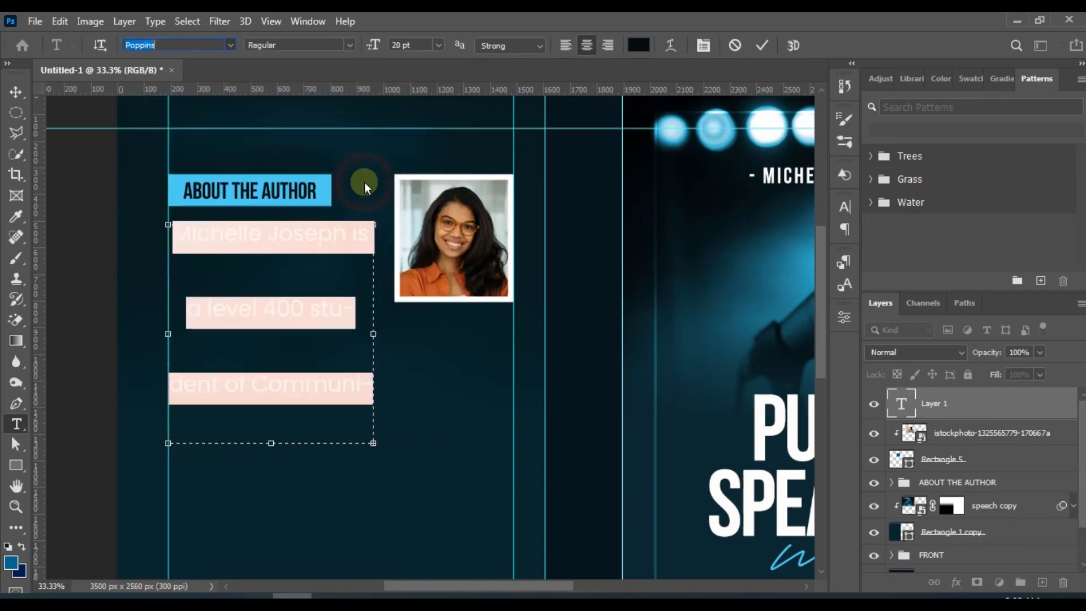
# Set the bio text to 9 pt with a leading of 16 pt.
pyautogui.moveTo(378, 45); pyautogui.dragTo(363, 44)
pyautogui.click(845, 209)
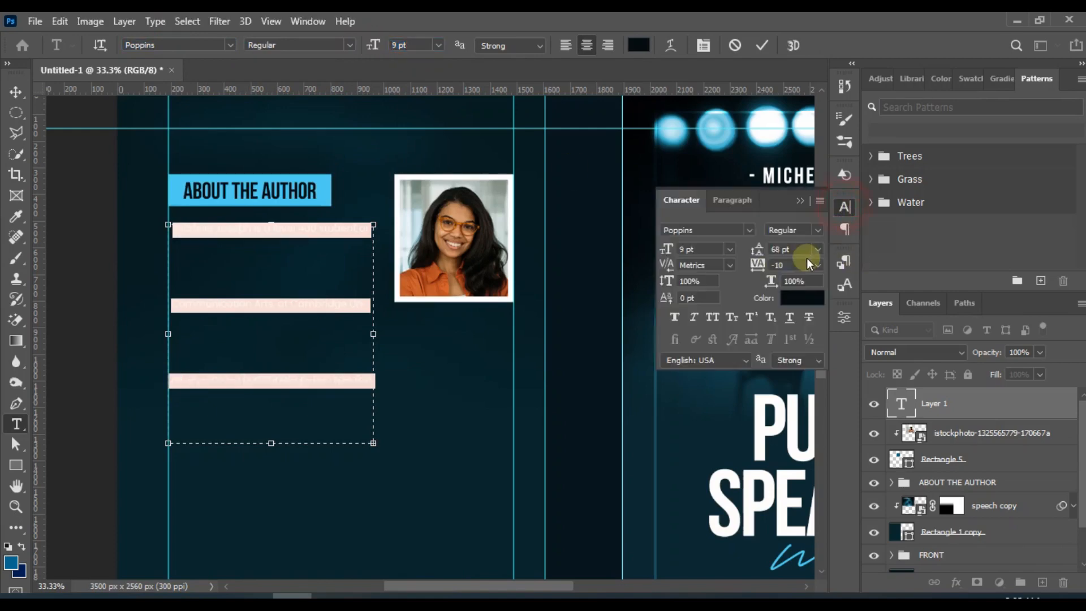
pyautogui.moveTo(758, 253); pyautogui.dragTo(719, 250)
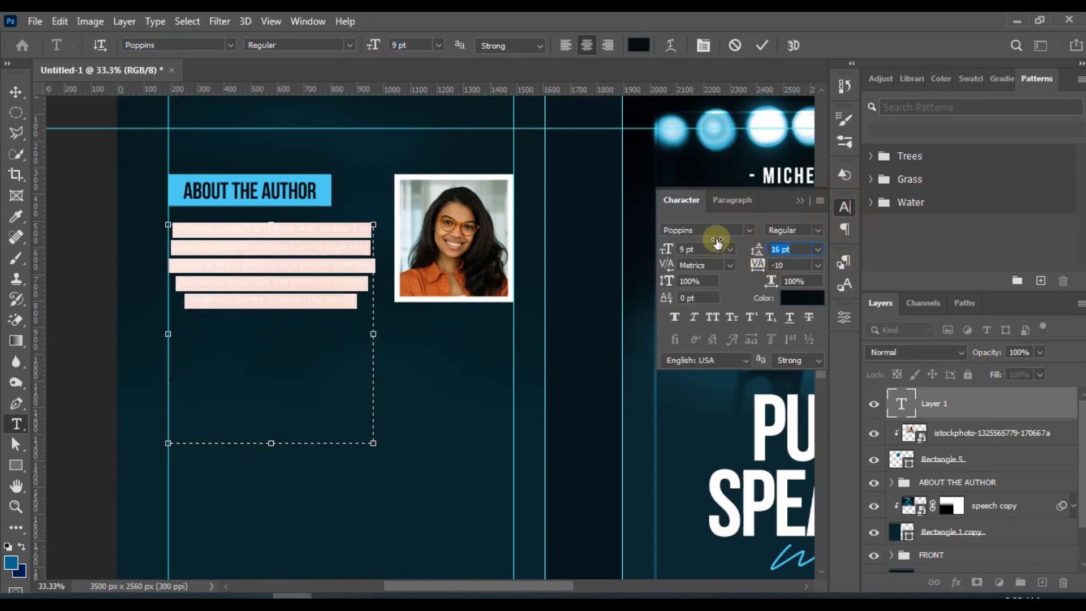
# Left-align the bio paragraph and color its text white (ffffff).
pyautogui.click(567, 46)
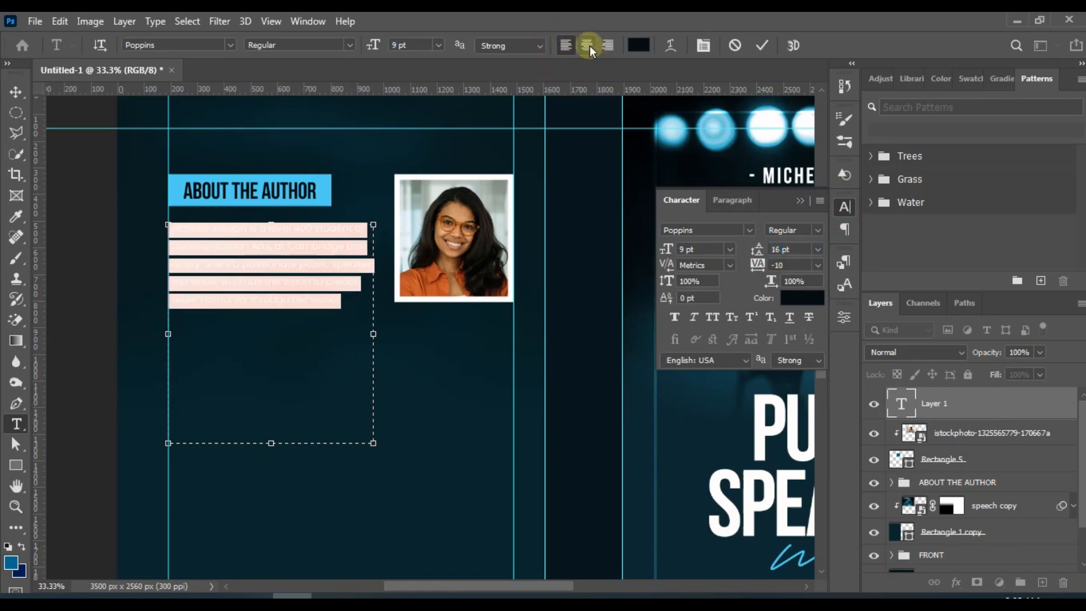
pyautogui.click(638, 45)
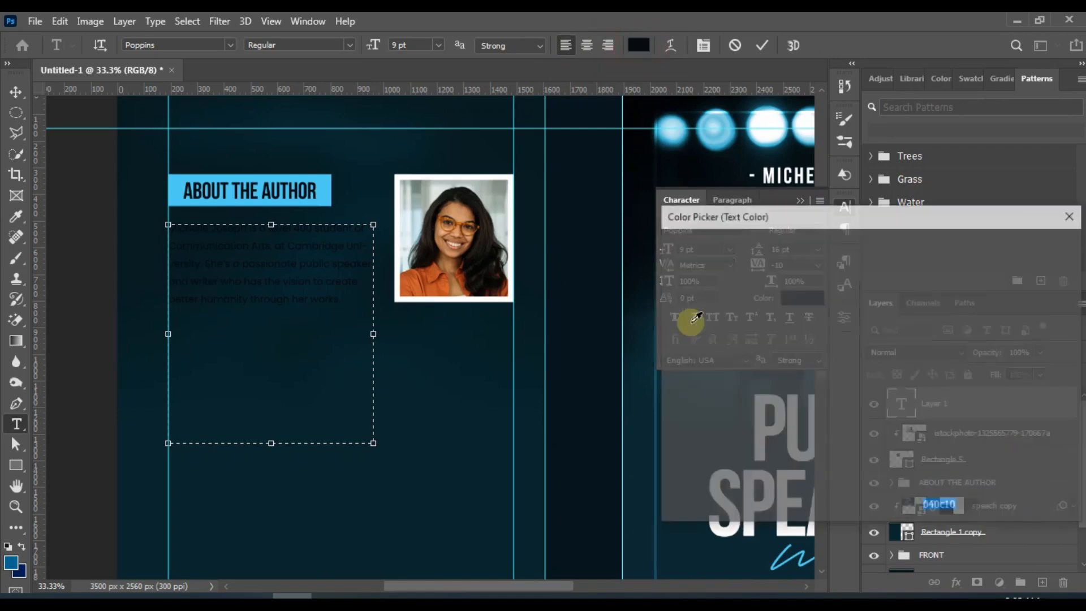
pyautogui.write('ffffff')
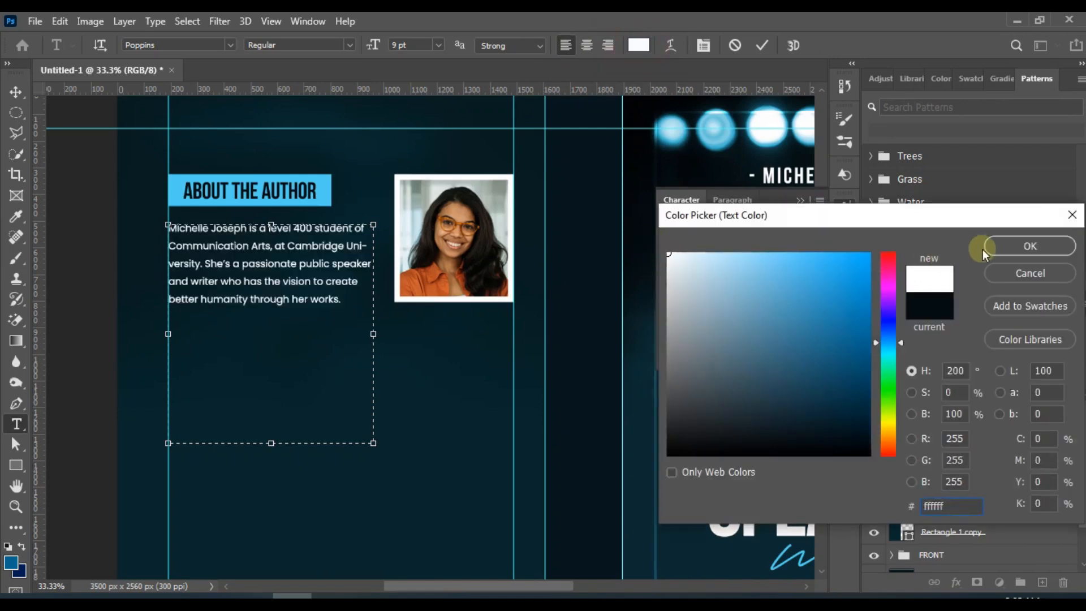
pyautogui.click(998, 247)
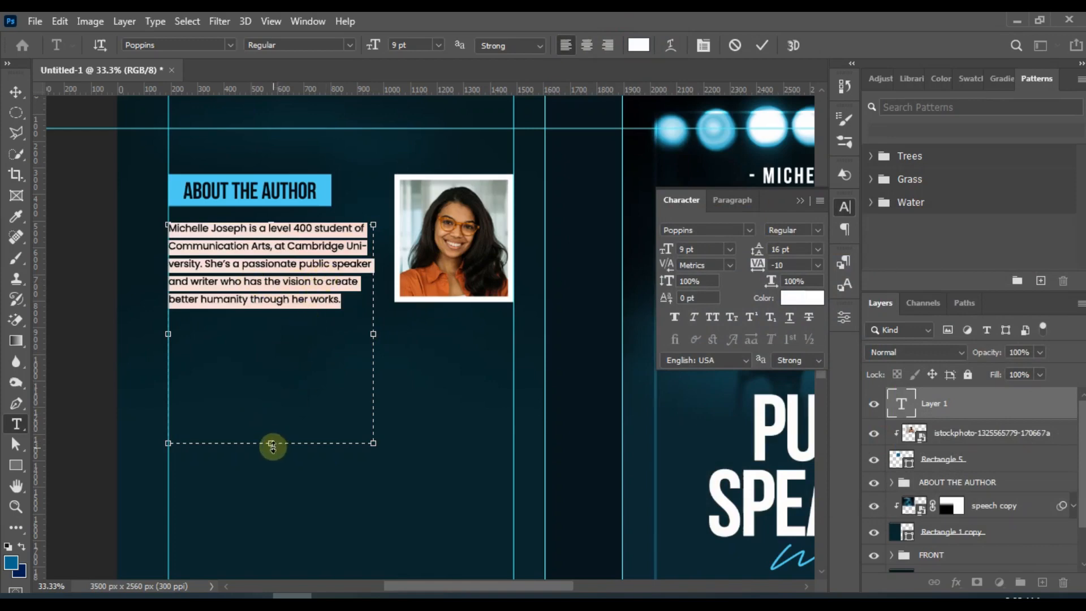
# Set the bio's leading to 14 pt and shorten its text box to end level with the photo frame's lower edge.
pyautogui.moveTo(272, 446); pyautogui.dragTo(268, 324)
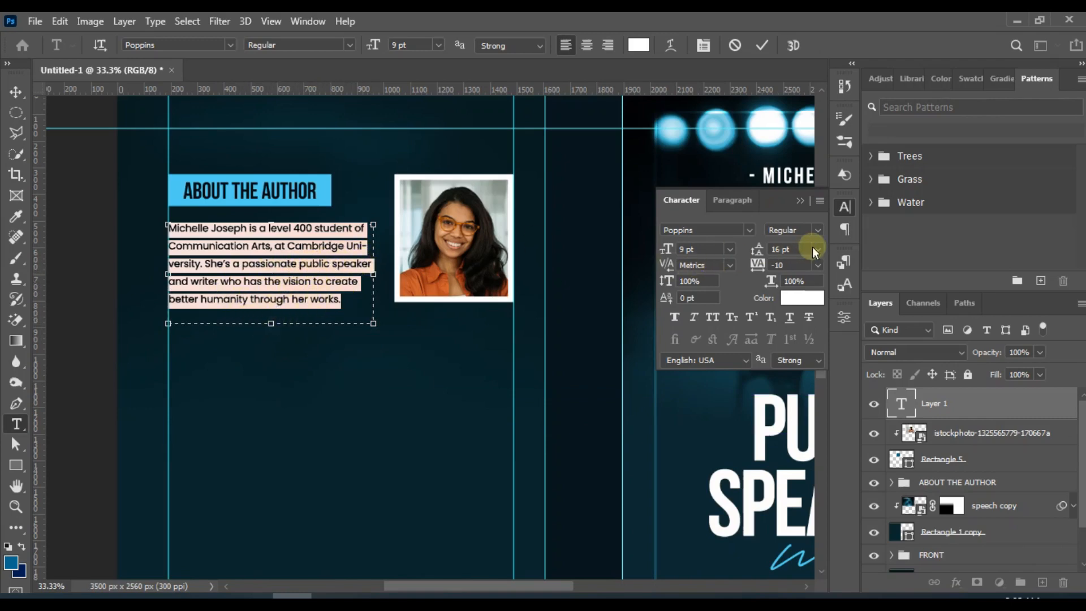
pyautogui.write('14')
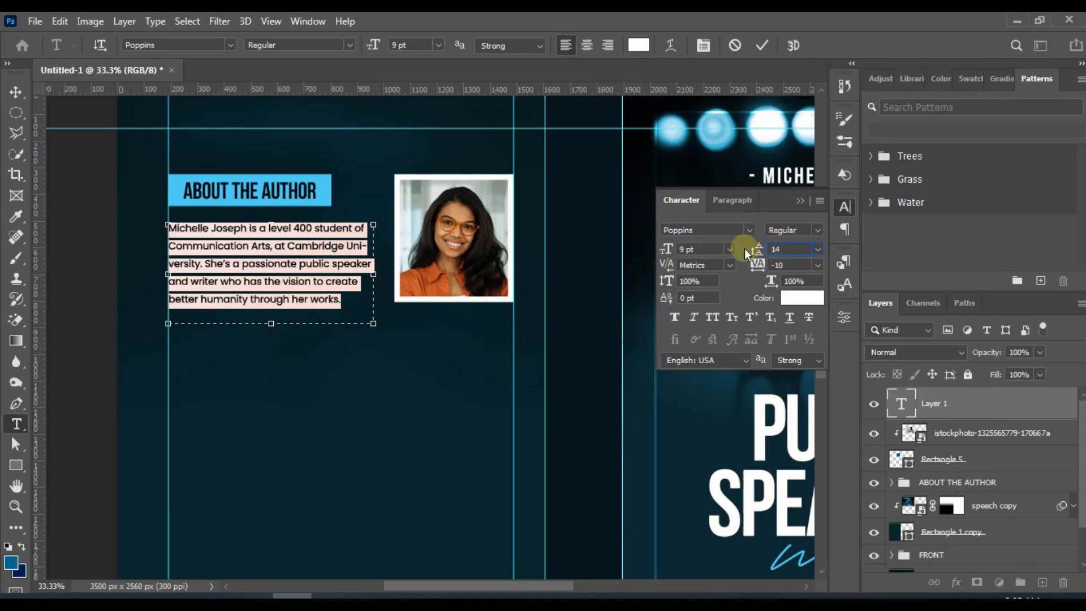
pyautogui.press('Return')
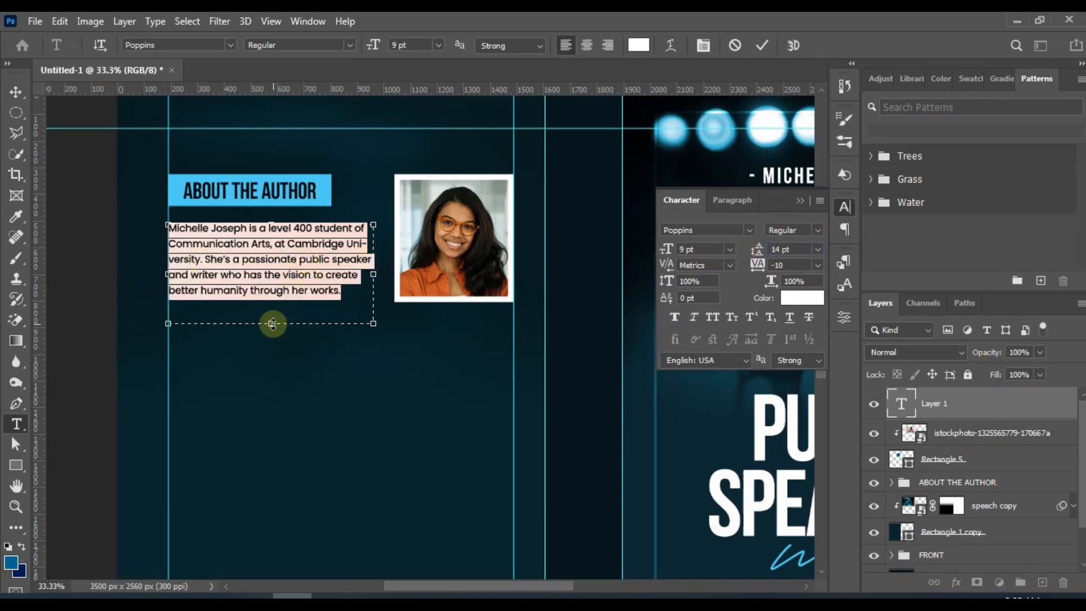
pyautogui.moveTo(272, 324); pyautogui.dragTo(271, 302)
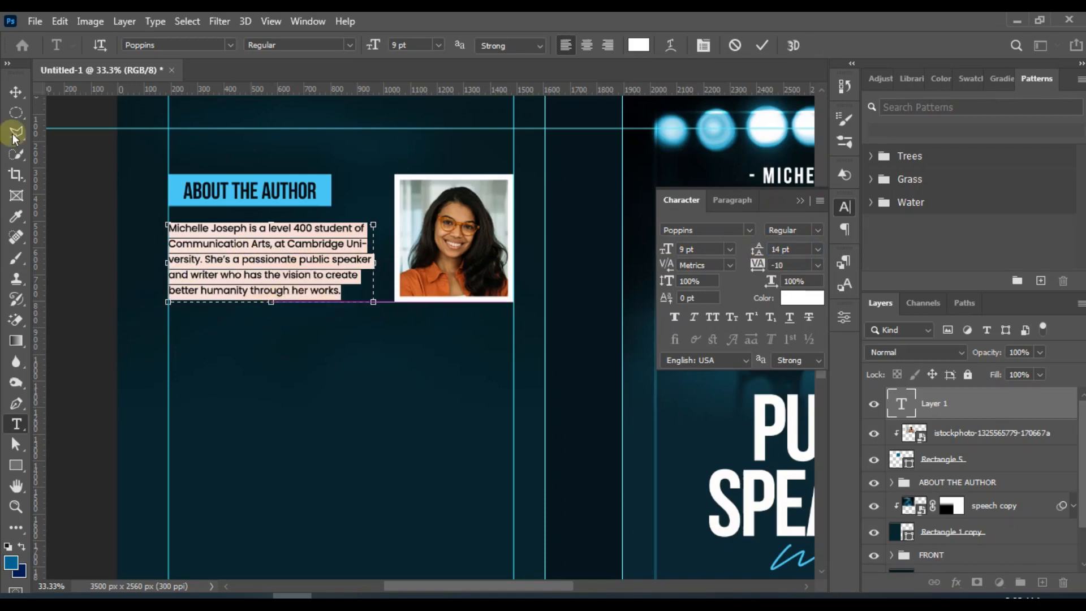
pyautogui.click(16, 92)
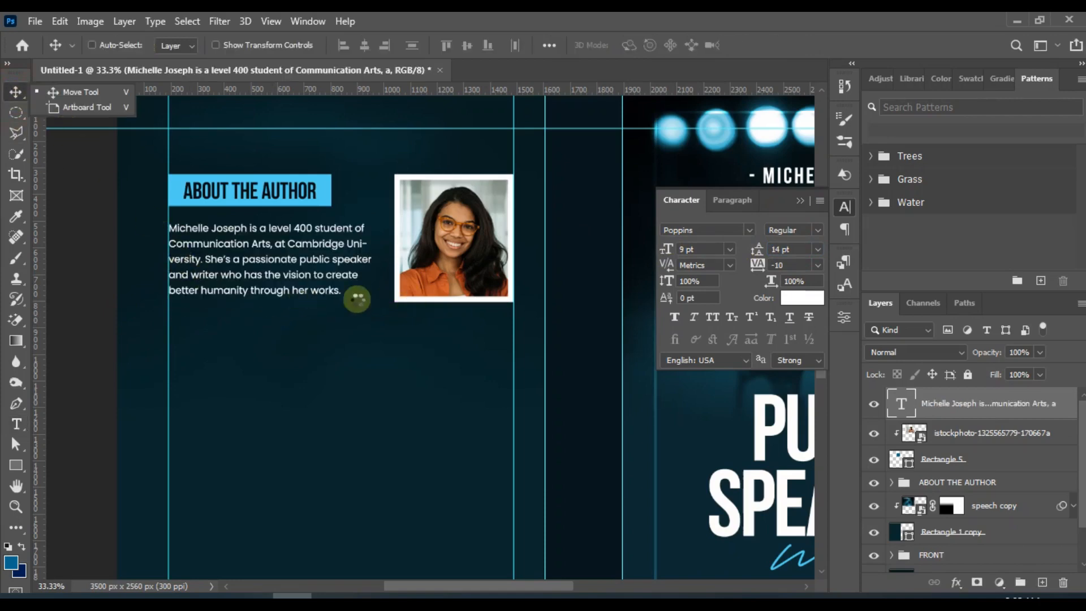
# Tighten the bio paragraph's leading to 11 pt.
pyautogui.click(788, 246)
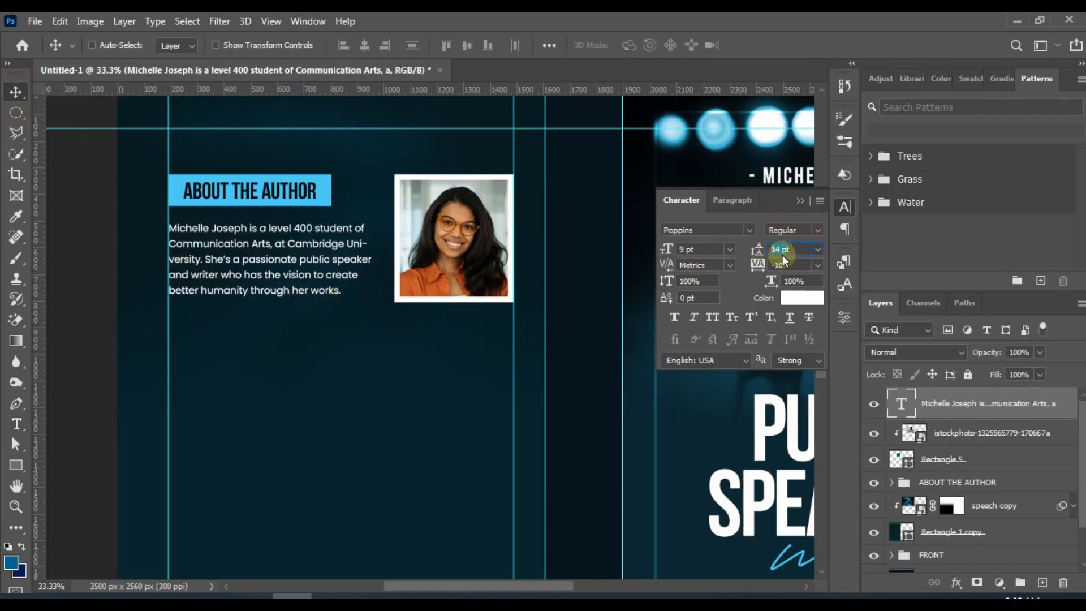
pyautogui.click(790, 253)
pyautogui.write('1')
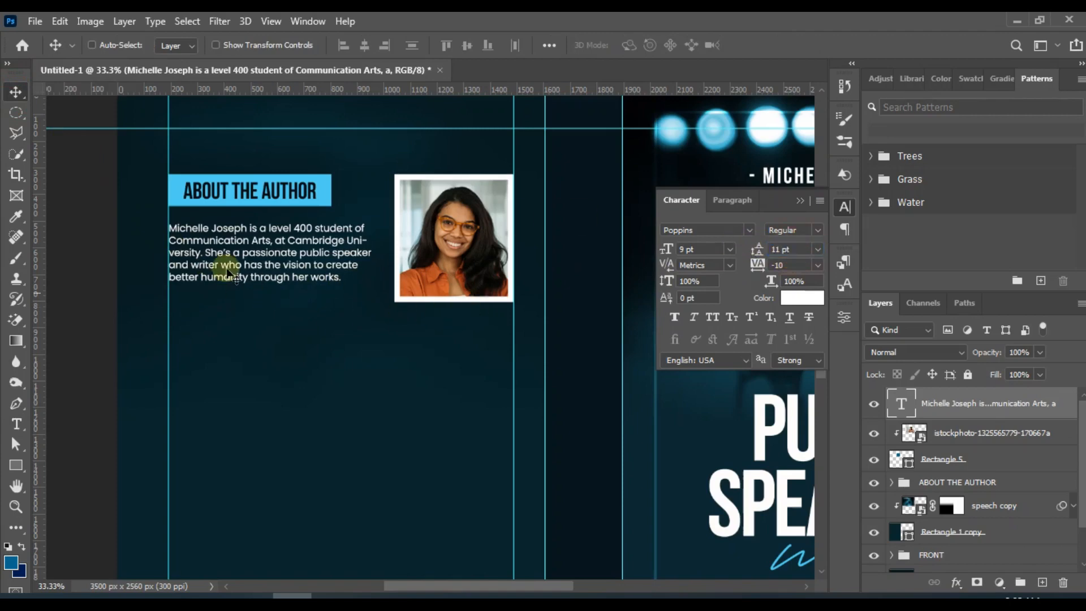
pyautogui.scroll(-2, 227, 271)
pyautogui.scroll(2, 227, 271)
# Widen the bio text box slightly toward the photo, trim its lower edge and commit the text.
pyautogui.click(16, 423)
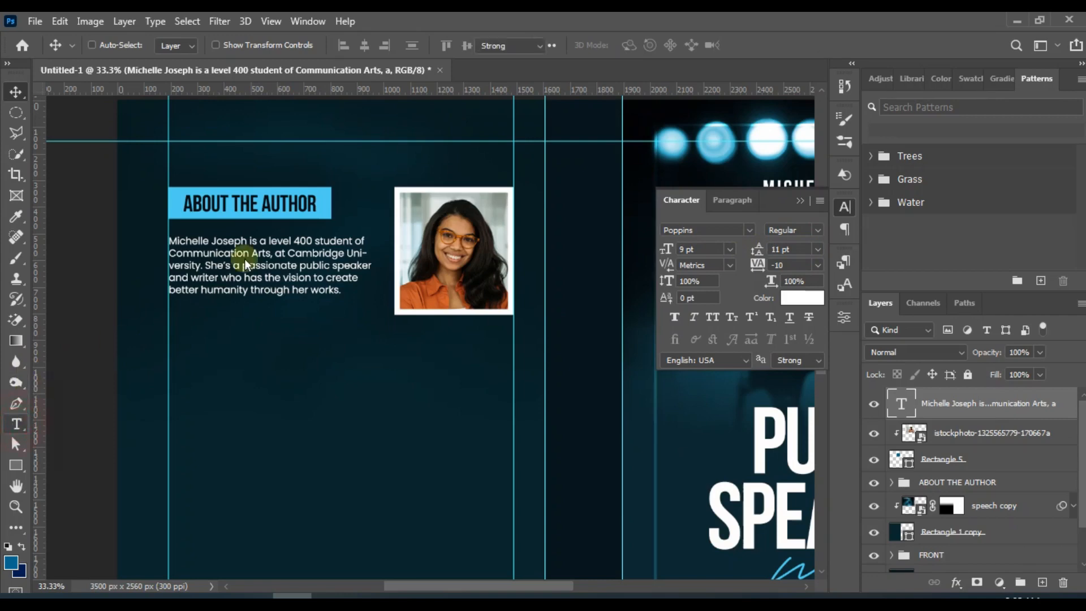
pyautogui.click(247, 254)
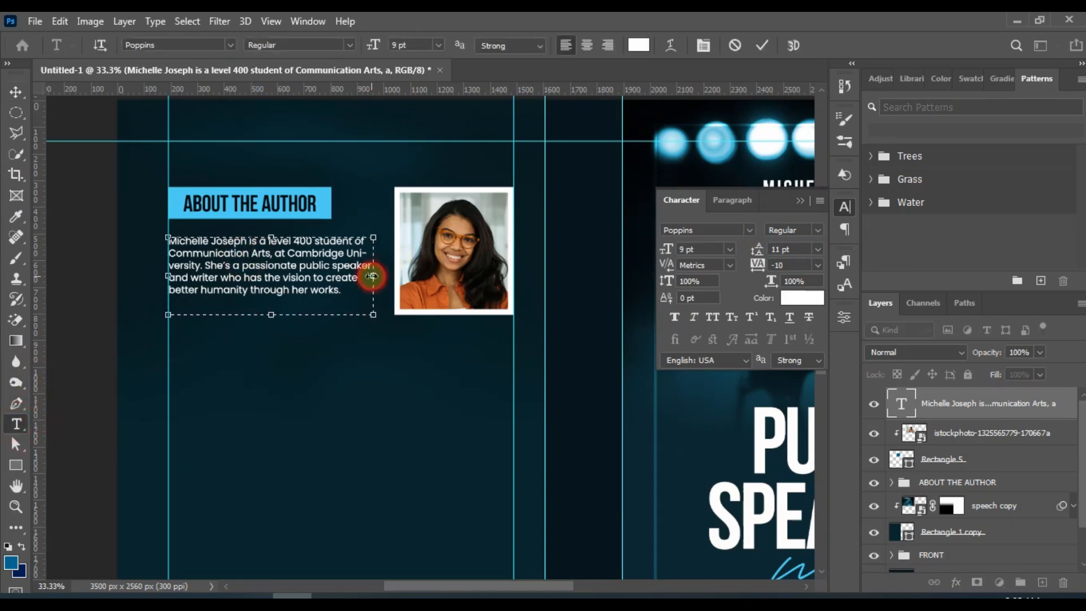
pyautogui.moveTo(376, 276); pyautogui.dragTo(380, 277)
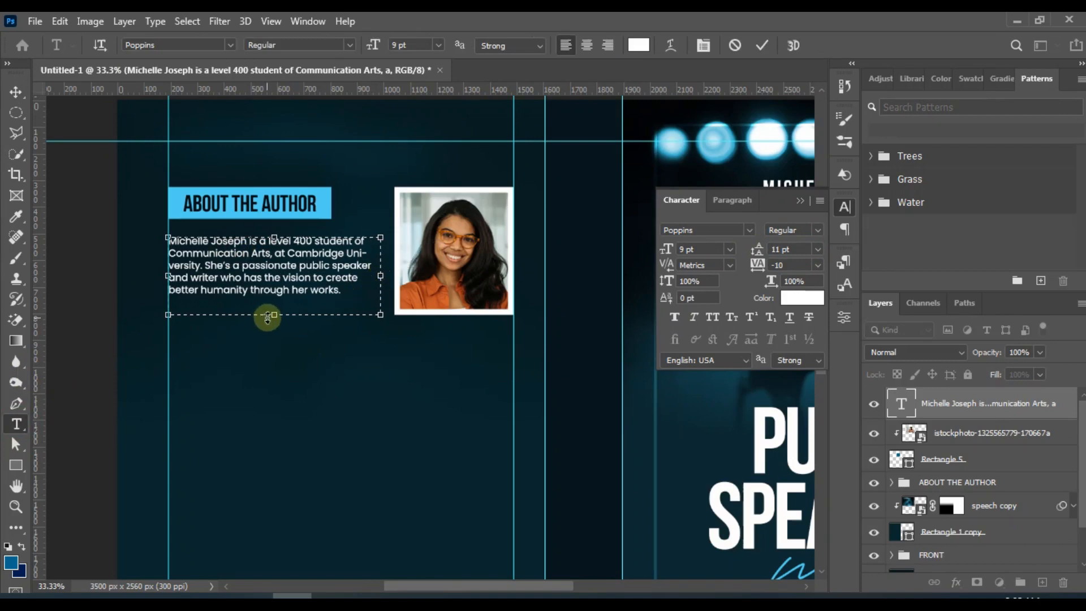
pyautogui.moveTo(273, 314); pyautogui.dragTo(270, 308)
pyautogui.scroll(-2, 276, 310)
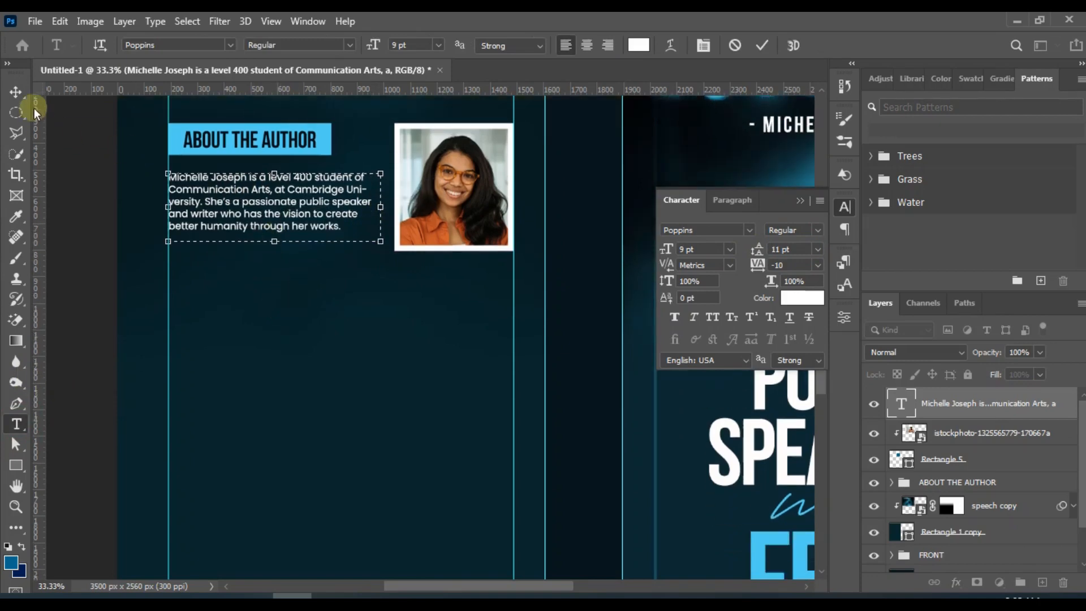
pyautogui.click(23, 95)
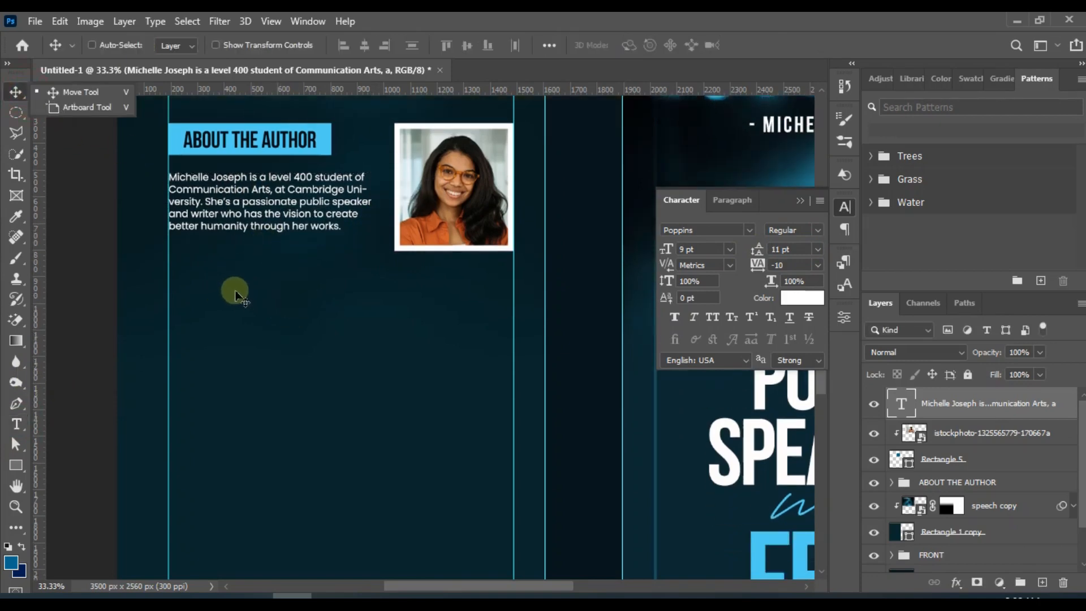
pyautogui.click(69, 94)
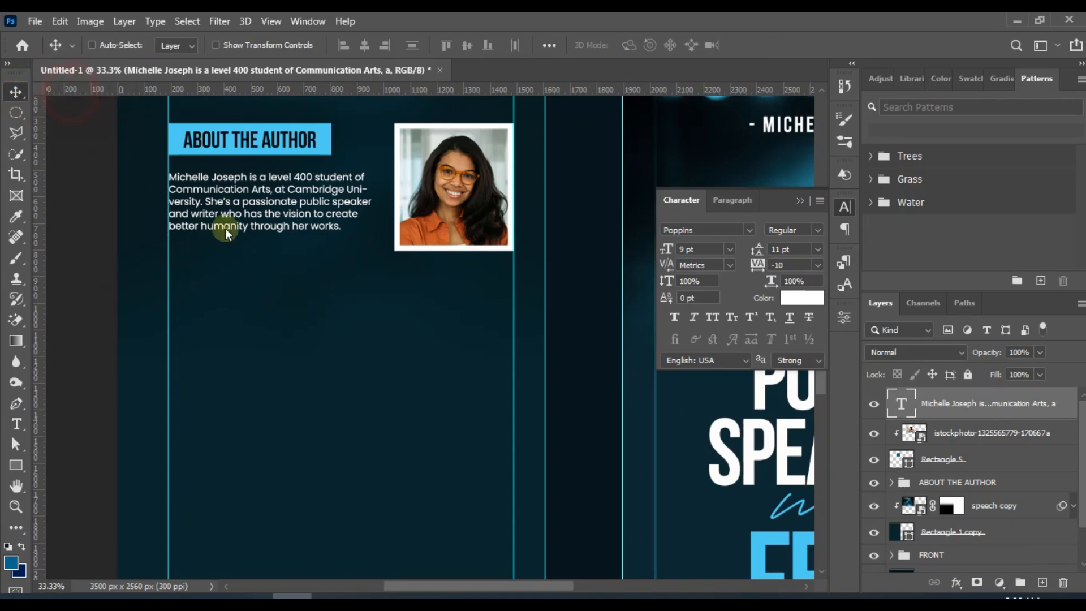
# Switch to Word, copy the last two paragraphs of the About the Author text, and return to Photoshop.
pyautogui.scroll(-1, 289, 317)
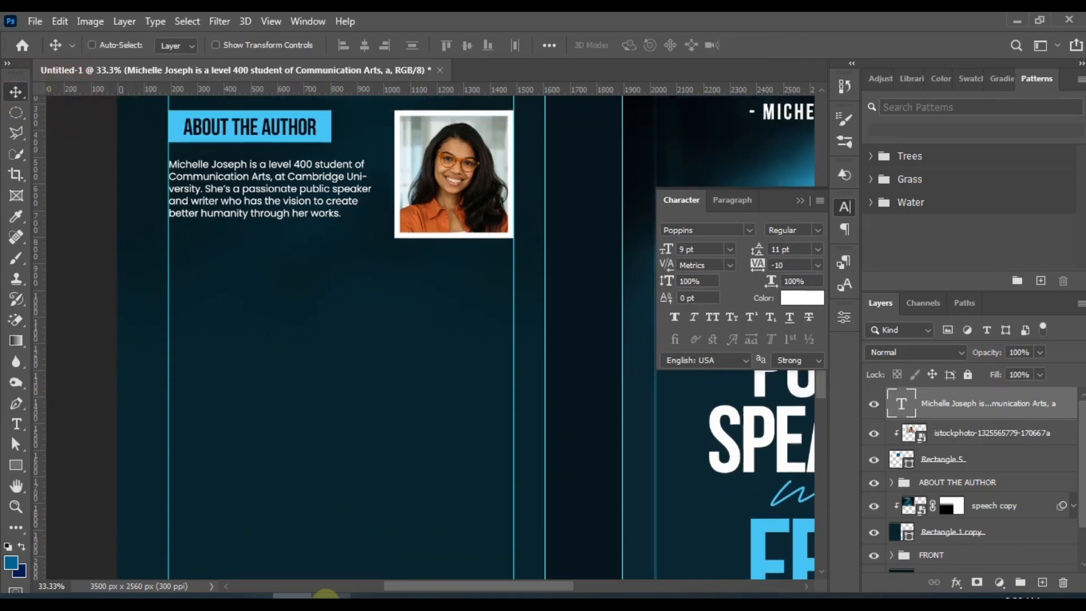
pyautogui.click(326, 595)
pyautogui.tripleClick(339, 303)
pyautogui.tripleClick(338, 342)
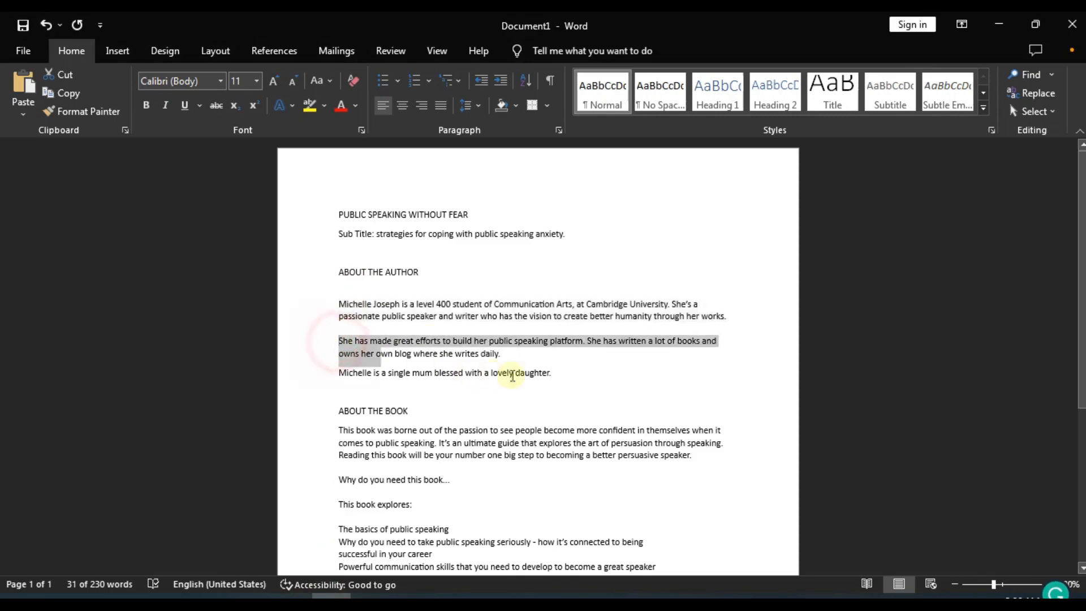
pyautogui.keyDown('shift'); pyautogui.click(512, 375); pyautogui.keyUp('shift')
pyautogui.rightClick(462, 347)
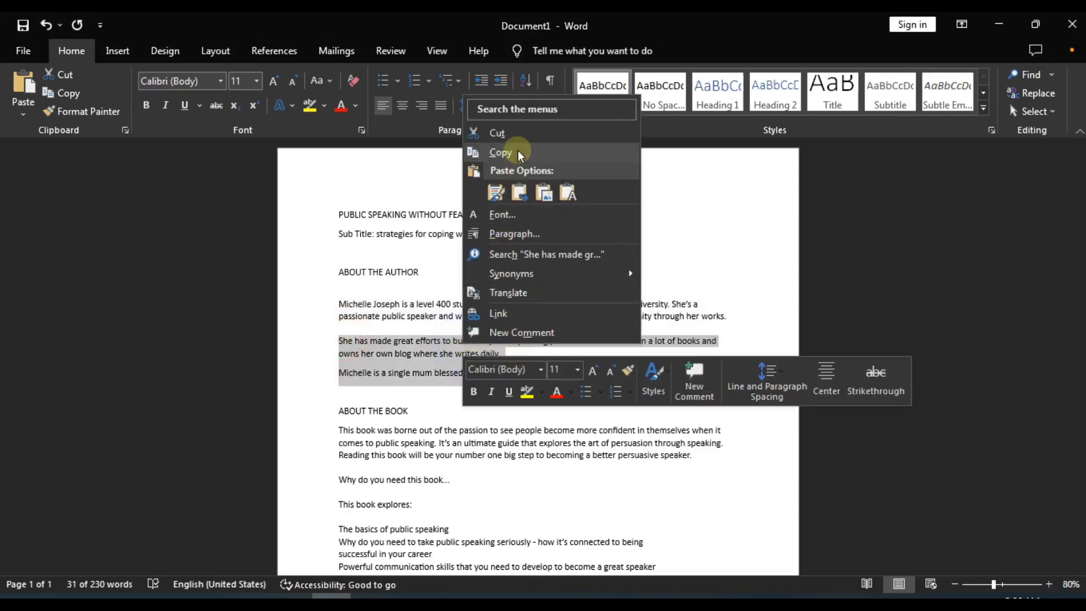
pyautogui.click(519, 153)
pyautogui.hotkey('alt', 'Tab')
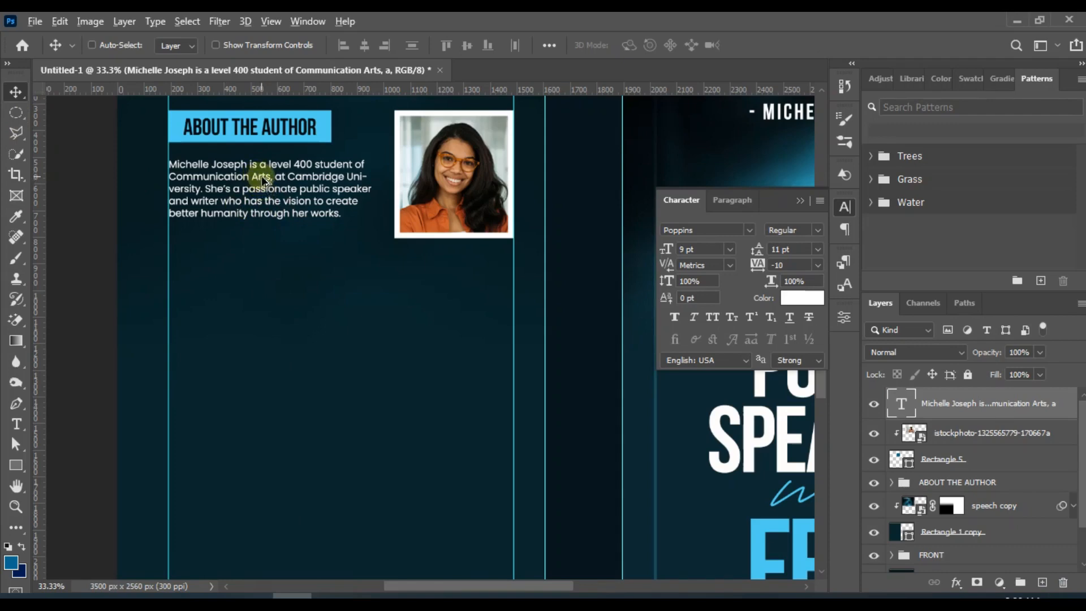
# Duplicate the bio text below the photo, spanning the back cover's margin guides, and replace its wording with the copied paragraphs.
pyautogui.moveTo(266, 180); pyautogui.dragTo(511, 286)
pyautogui.click(31, 430)
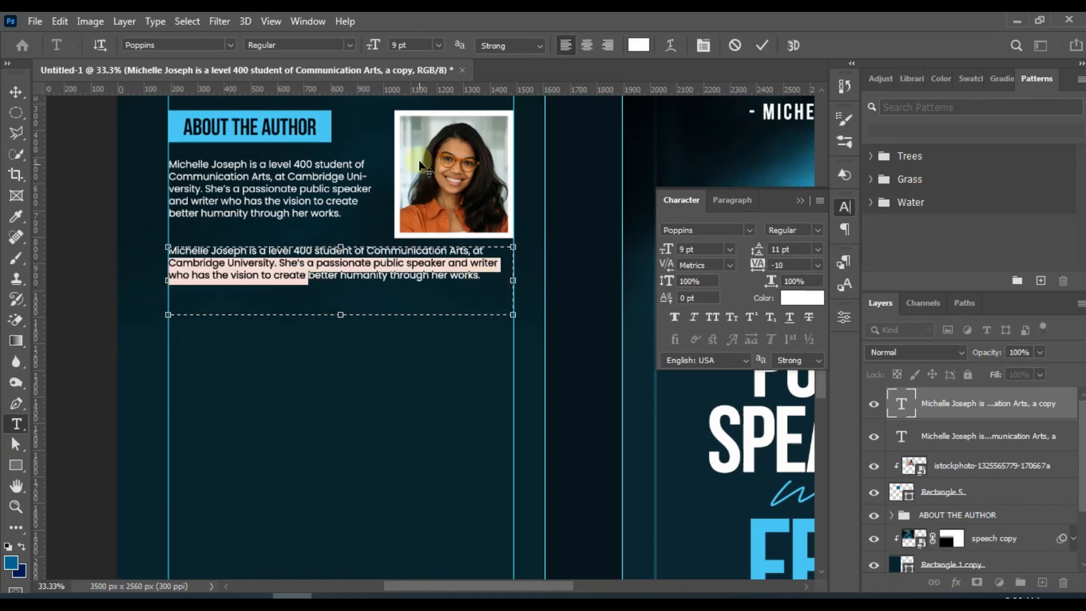
pyautogui.click(358, 276)
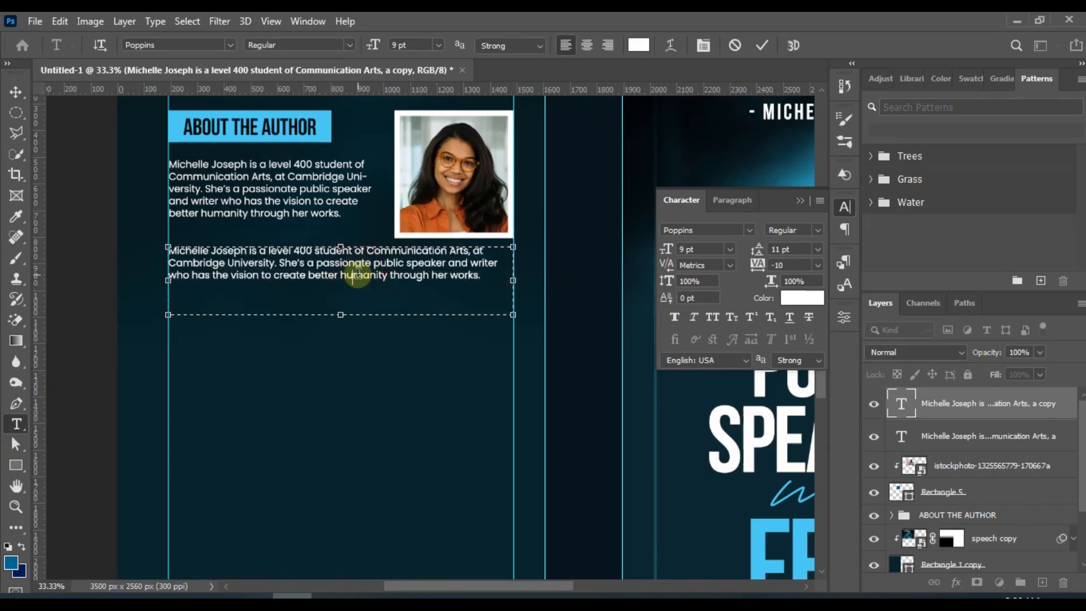
pyautogui.hotkey('ctrl', 'a')
pyautogui.hotkey('ctrl', 'v')
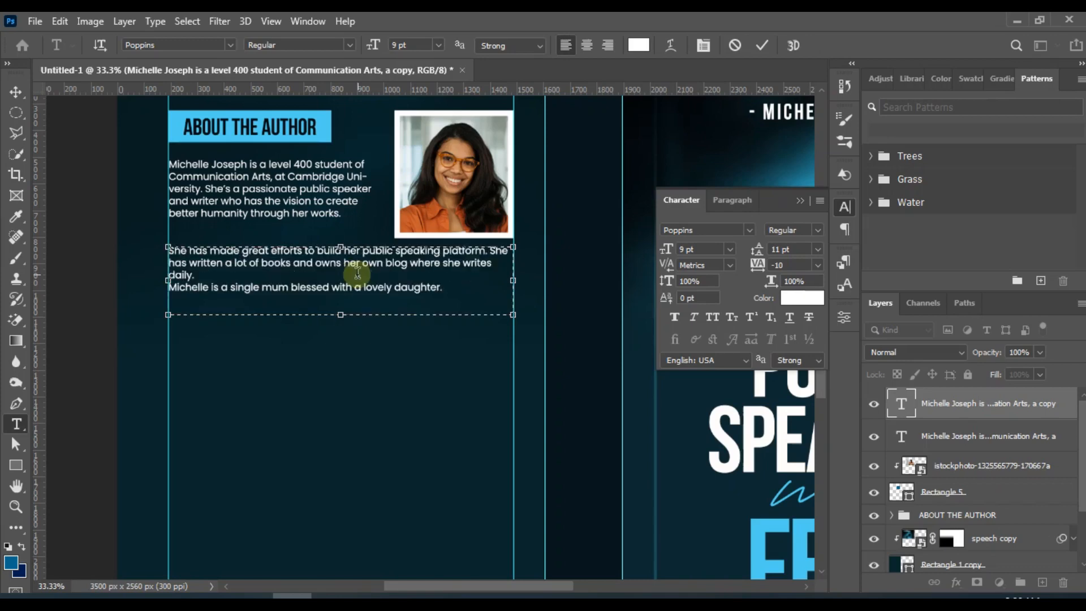
# Extend the second bio text box slightly downward, insert a blank line before its last sentence and commit the text.
pyautogui.moveTo(342, 315)
pyautogui.mouseDown()
pyautogui.moveTo(342, 331)
pyautogui.moveTo(342, 318)
pyautogui.mouseUp()
pyautogui.click(247, 275)
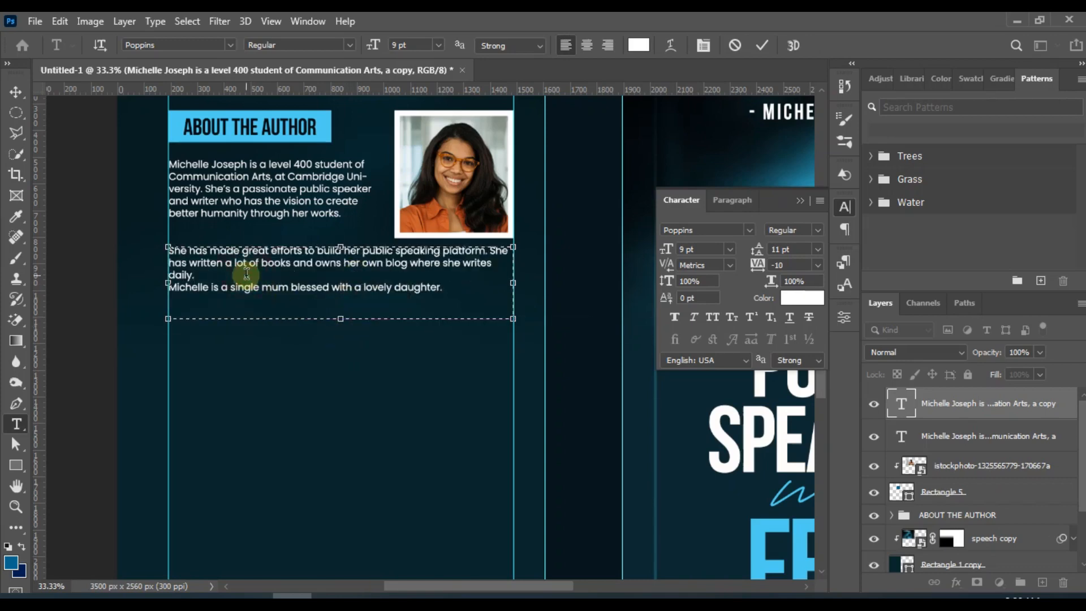
pyautogui.press('Return')
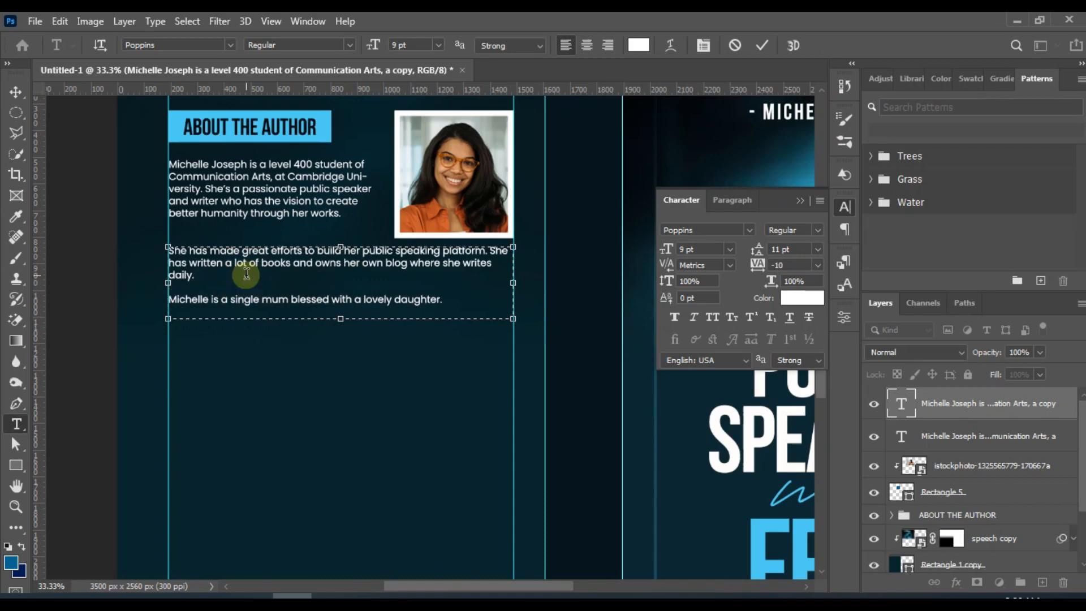
pyautogui.click(15, 92)
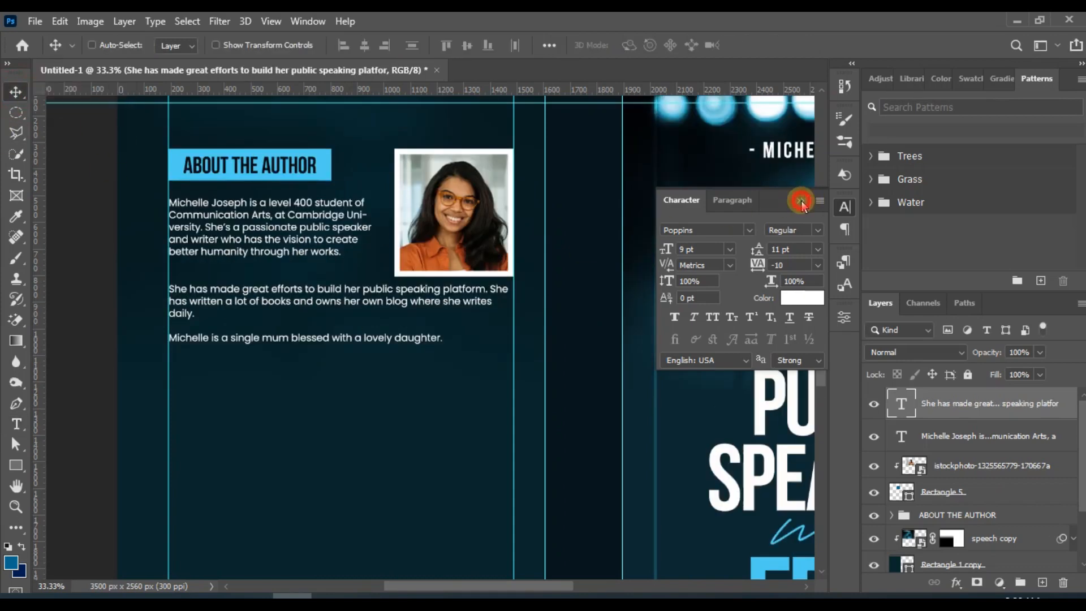
pyautogui.click(801, 201)
# Scale the author photo and its white frame together to about 92.5% and move them back against the inner margin guide.
pyautogui.keyDown('ctrl'); pyautogui.click(443, 204); pyautogui.keyUp('ctrl')
pyautogui.keyDown('ctrl'); pyautogui.click(929, 491); pyautogui.keyUp('ctrl')
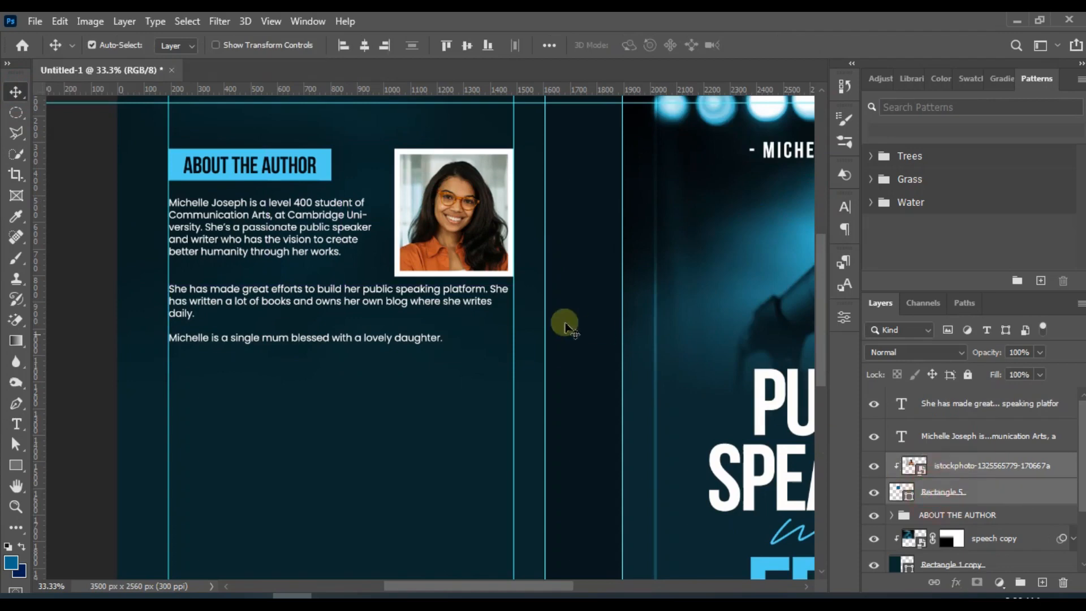
pyautogui.hotkey('ctrl', 't')
pyautogui.moveTo(593, 360); pyautogui.dragTo(564, 354)
pyautogui.doubleClick(478, 244)
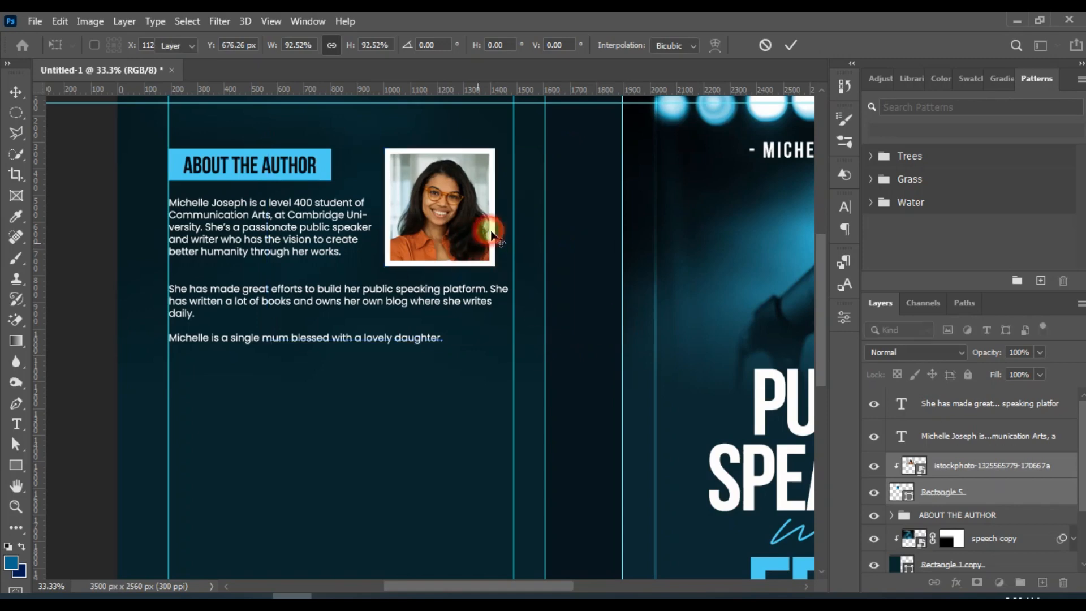
pyautogui.moveTo(491, 234); pyautogui.dragTo(508, 234)
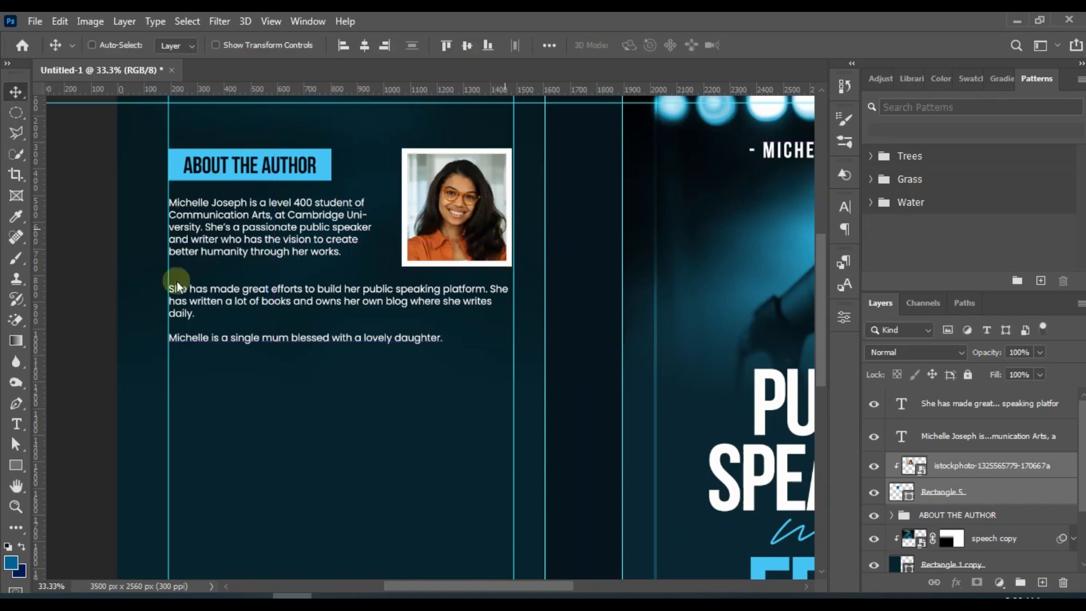
# Widen the first bio text box toward the photo to about 840 px and extend its lower edge slightly.
pyautogui.click(16, 424)
pyautogui.click(237, 227)
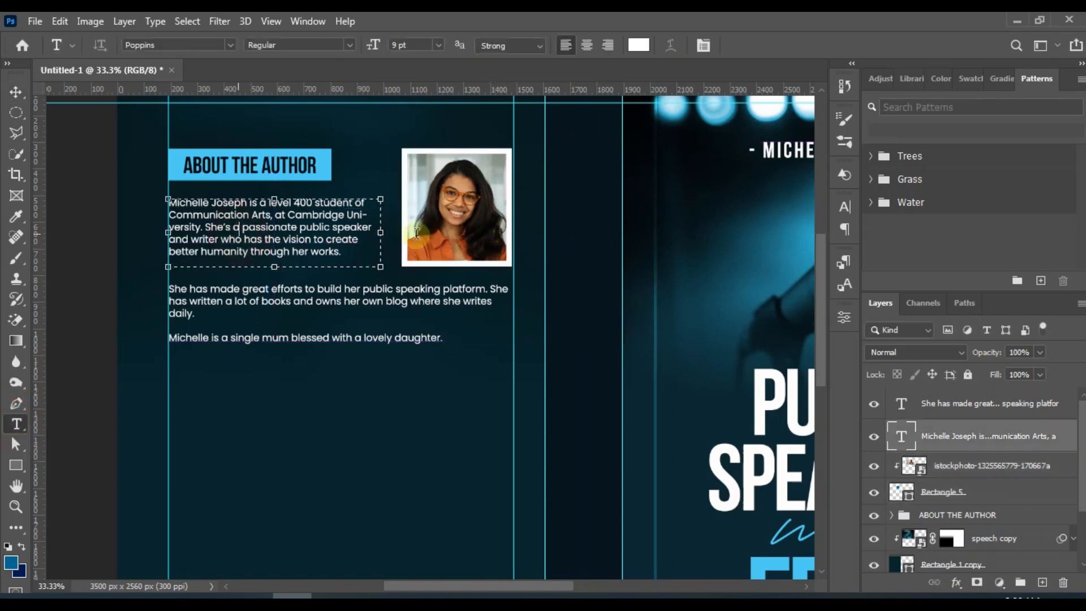
pyautogui.moveTo(380, 232)
pyautogui.mouseDown()
pyautogui.moveTo(403, 232)
pyautogui.moveTo(393, 232)
pyautogui.mouseUp()
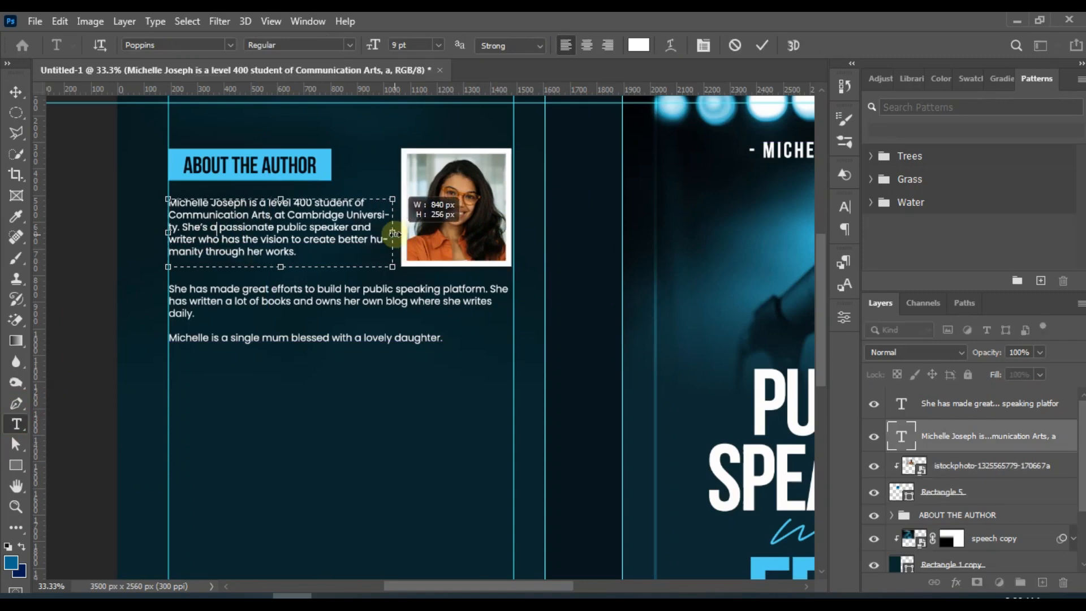
pyautogui.moveTo(280, 266); pyautogui.dragTo(282, 275)
# Set the first bio paragraph's leading to 13 pt and commit the text.
pyautogui.hotkey('ctrl', 'a')
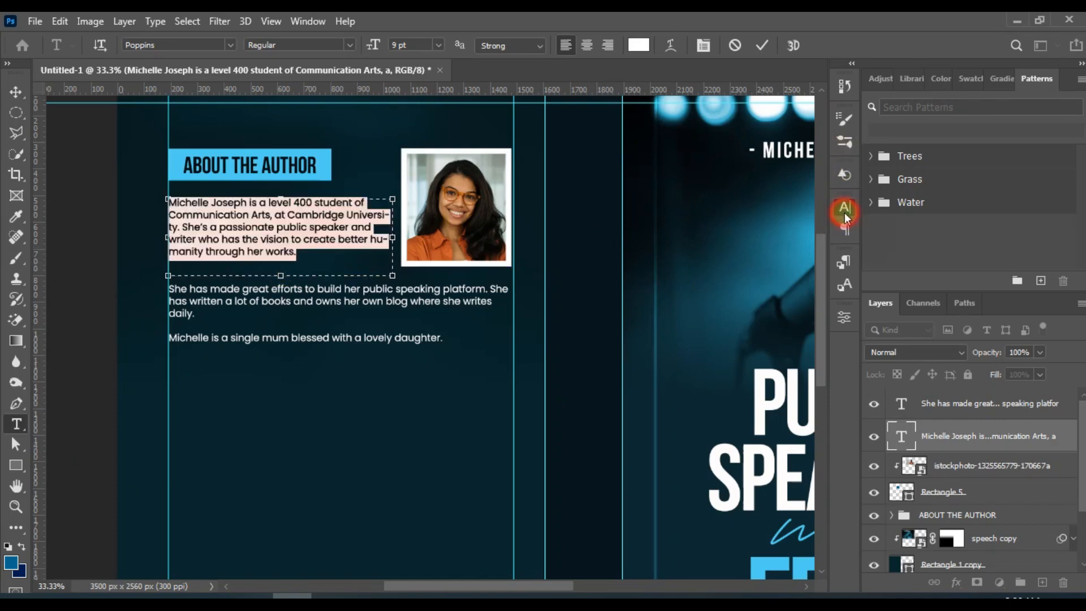
pyautogui.click(844, 210)
pyautogui.click(790, 250)
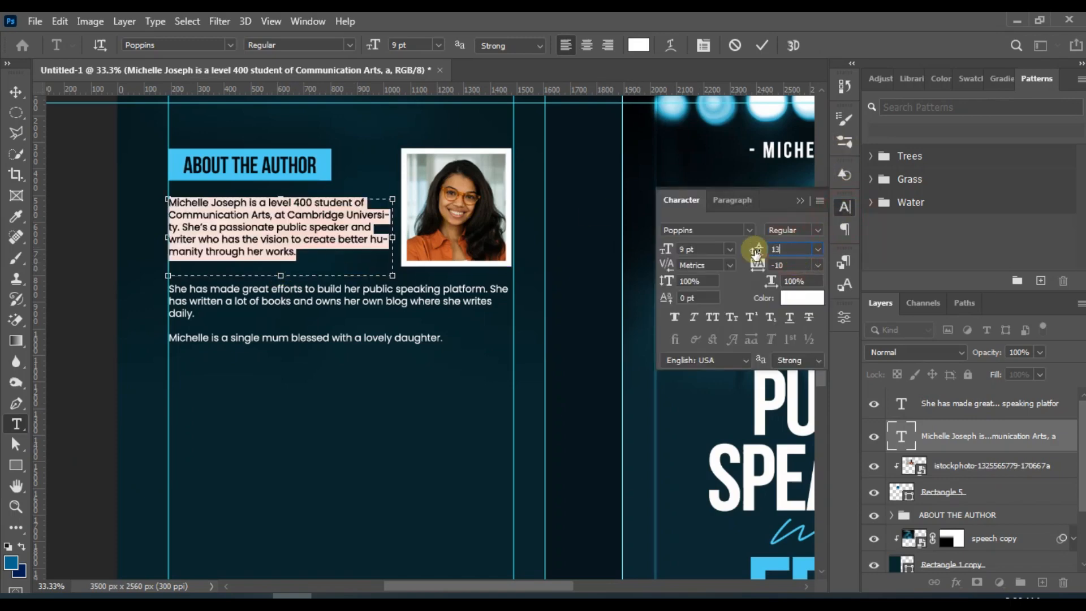
pyautogui.moveTo(756, 255); pyautogui.dragTo(755, 253)
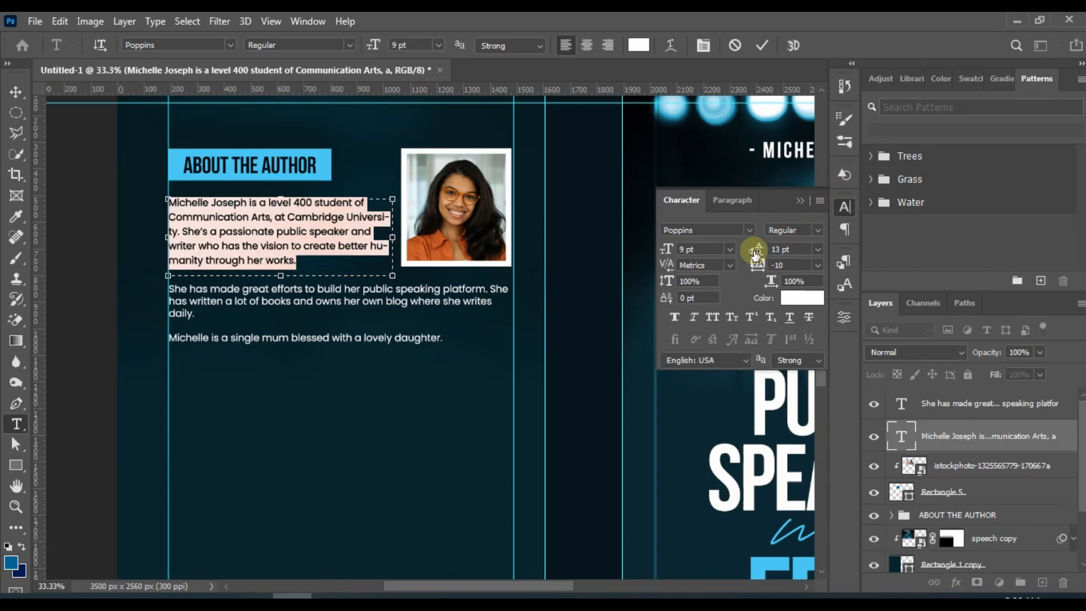
pyautogui.click(292, 242)
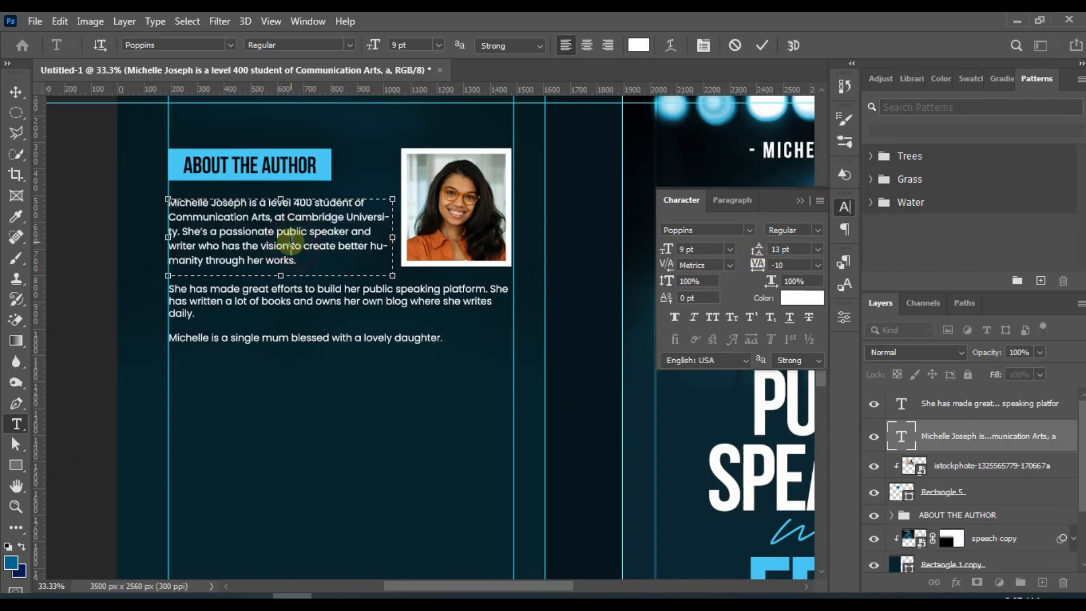
pyautogui.click(20, 89)
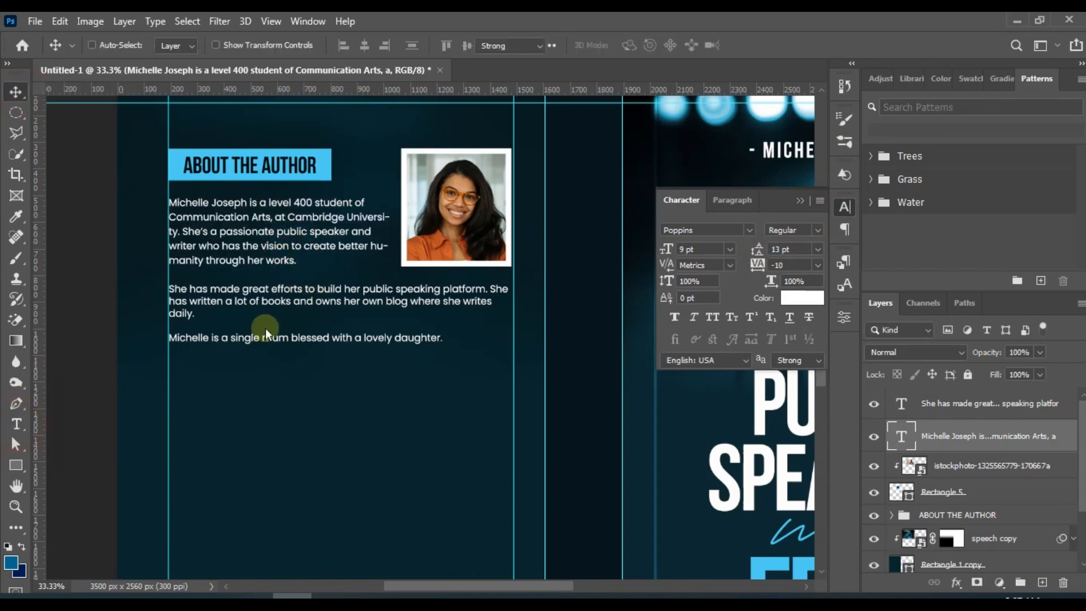
# Set the second bio text block's leading to 13 pt and commit it.
pyautogui.press('t')
pyautogui.click(249, 295)
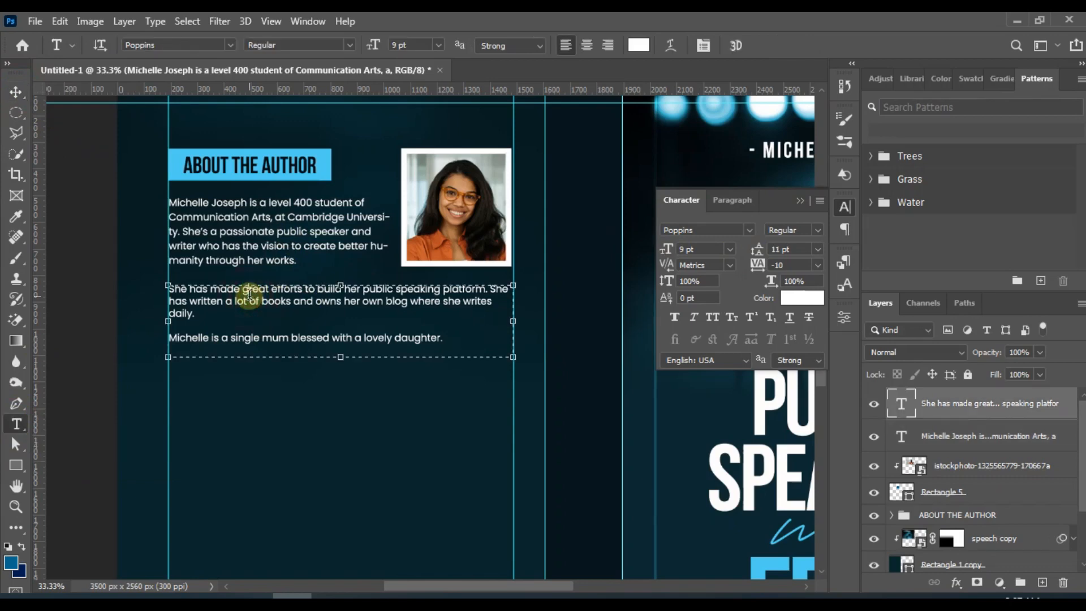
pyautogui.hotkey('ctrl', 'a')
pyautogui.click(781, 249)
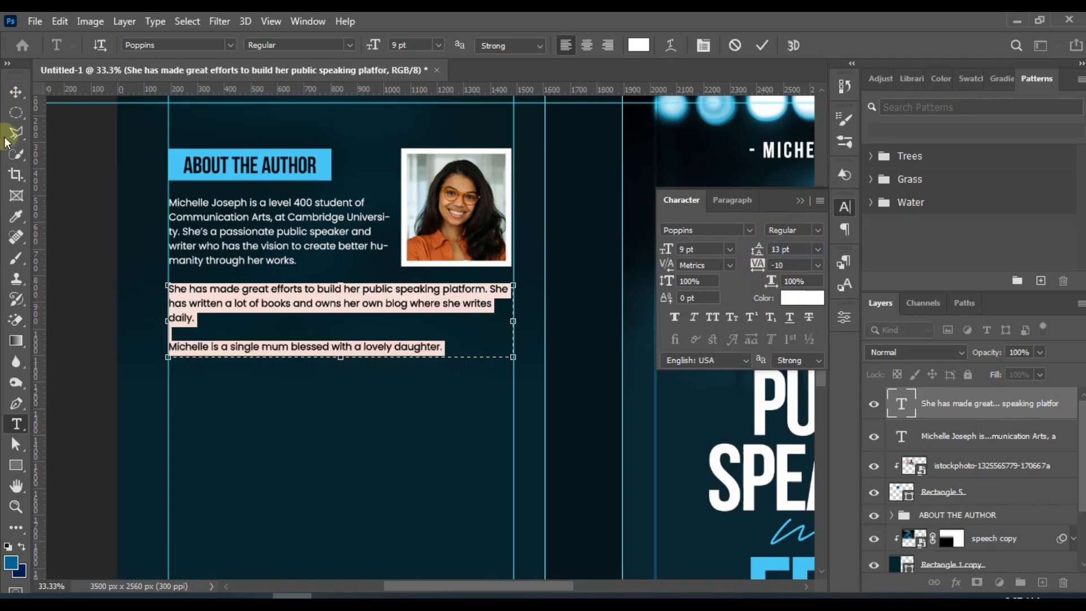
pyautogui.click(16, 92)
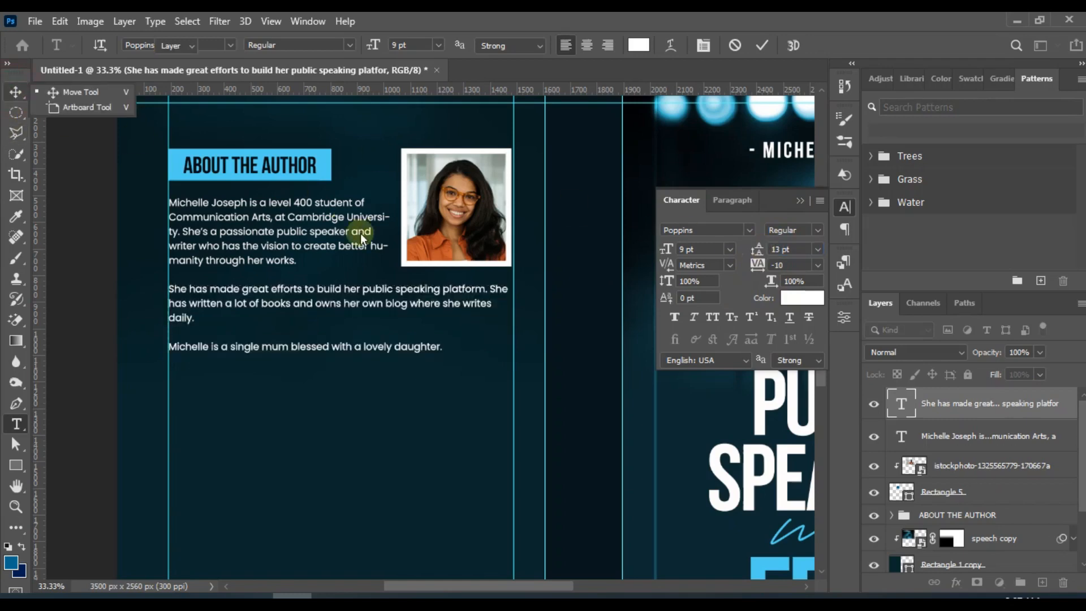
pyautogui.click(801, 201)
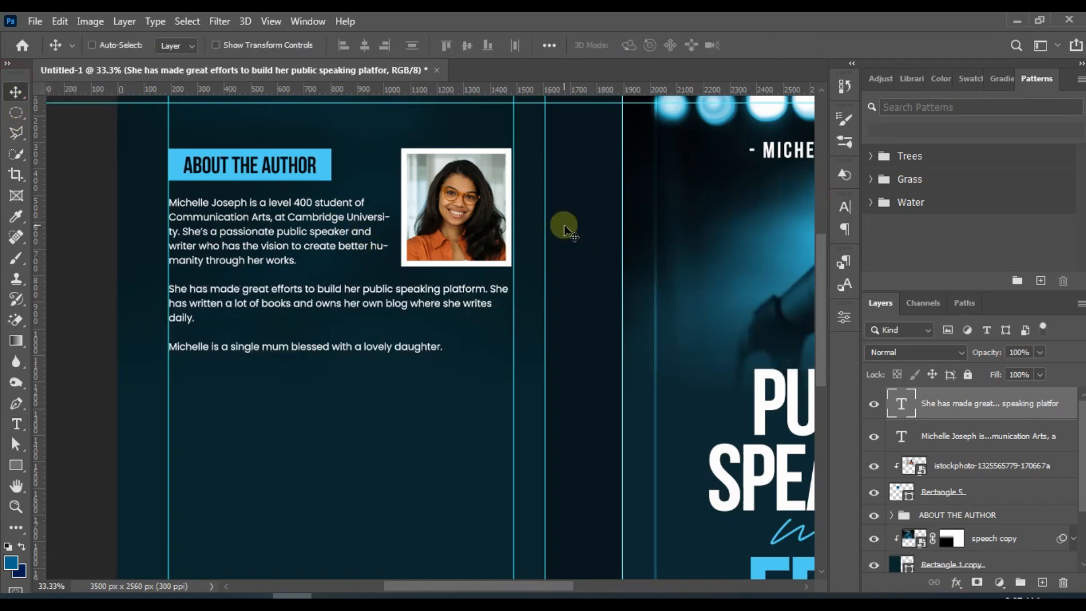
# Duplicate the ABOUT THE AUTHOR heading group and move the copy to the top of the layer stack.
pyautogui.hotkey('ctrl', '-')
pyautogui.hotkey('ctrl', '-')
pyautogui.hotkey('ctrl', '=')
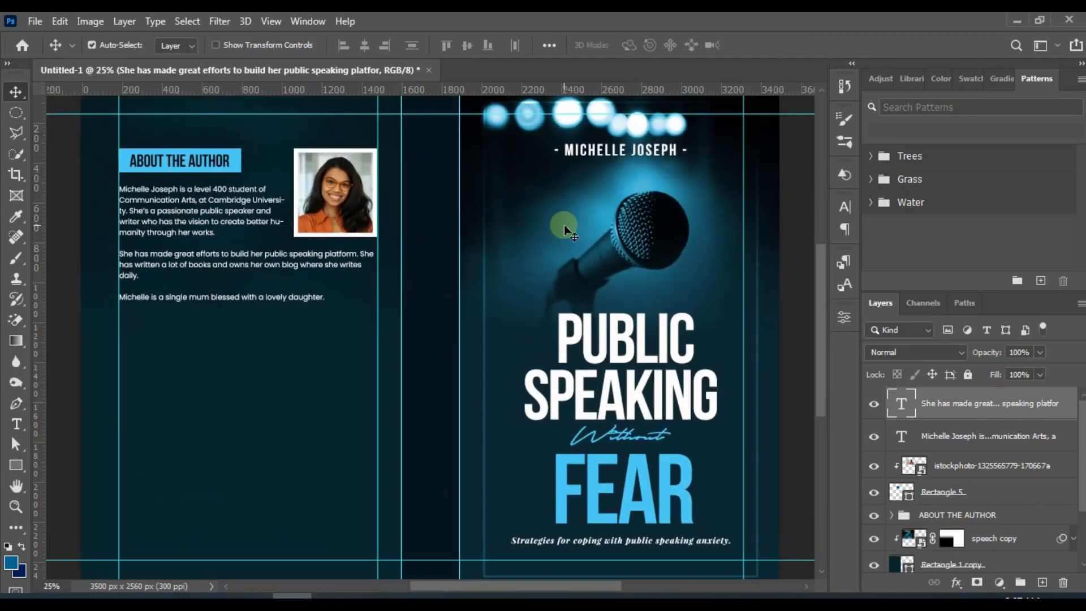
pyautogui.hotkey('ctrl', '=')
pyautogui.moveTo(519, 584); pyautogui.dragTo(470, 584)
pyautogui.scroll(-1, 416, 403)
pyautogui.scroll(1, 415, 403)
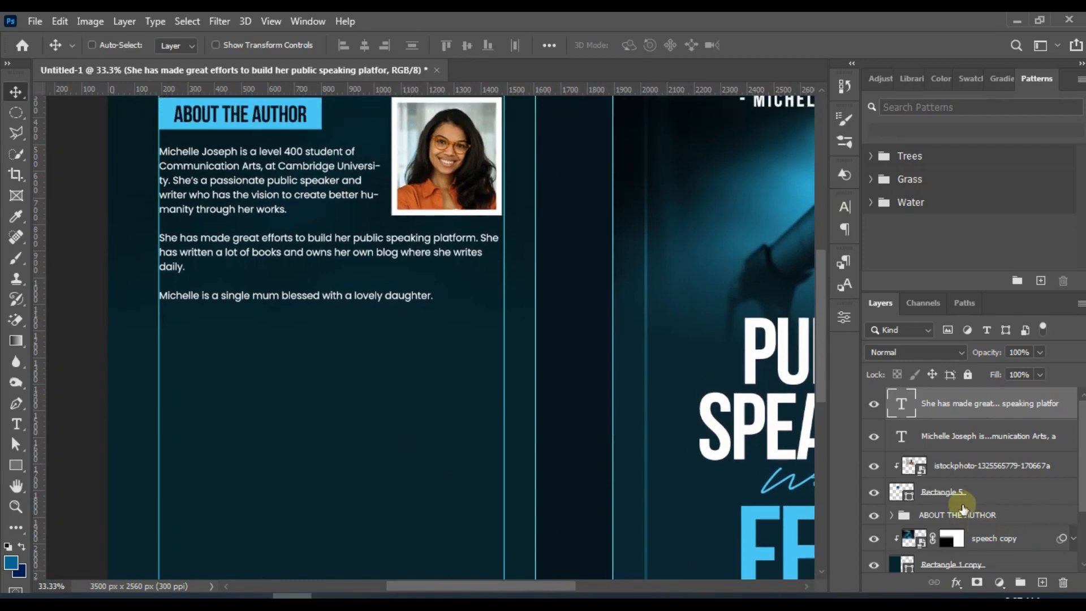
pyautogui.click(960, 516)
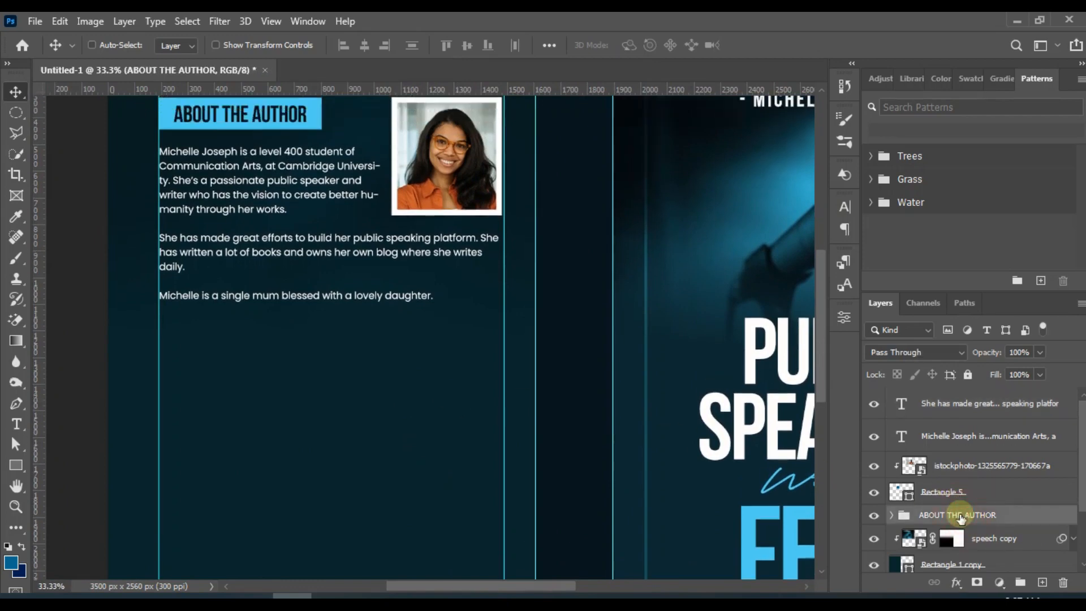
pyautogui.hotkey('ctrl', 'j')
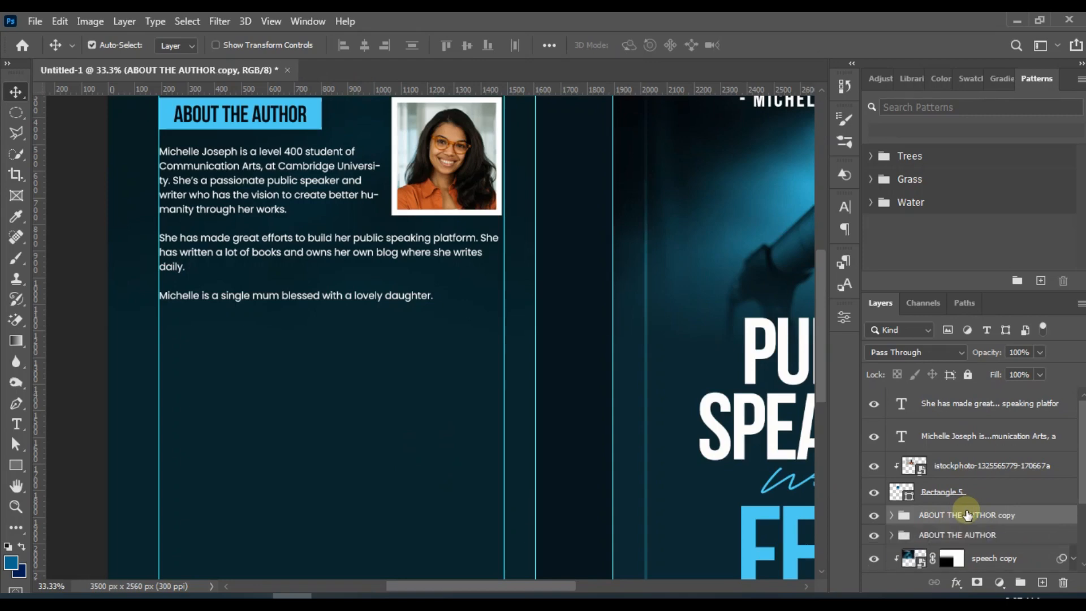
pyautogui.moveTo(968, 515); pyautogui.dragTo(951, 399)
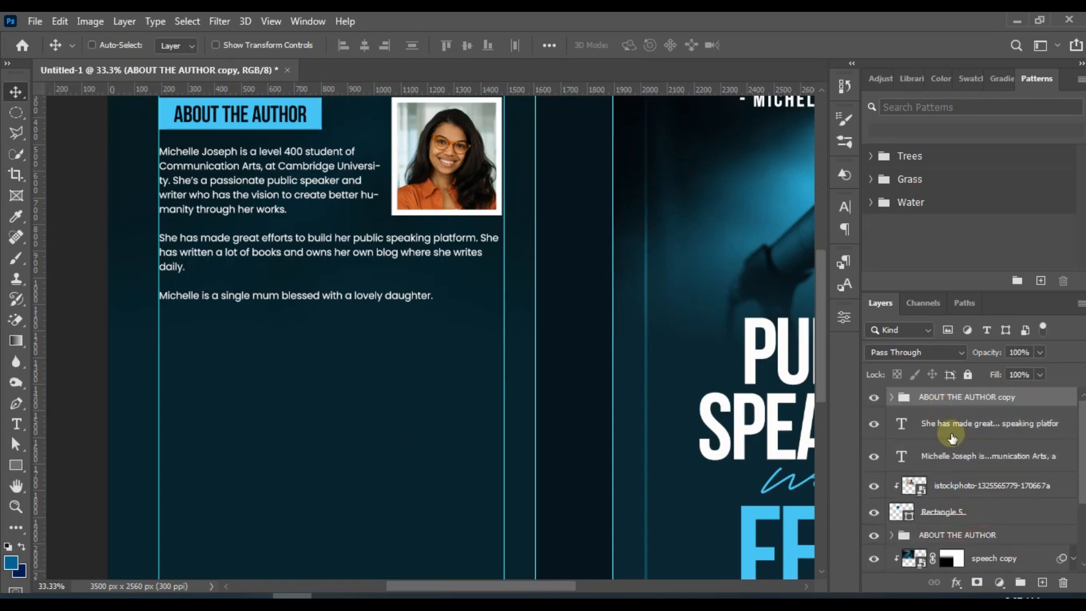
# Move the copied heading below the bio text at the outer margin guide and change its wording to ABOUT THE BOOK.
pyautogui.scroll(1, 319, 211)
pyautogui.scroll(-1, 249, 195)
pyautogui.moveTo(251, 141); pyautogui.dragTo(315, 328)
pyautogui.click(12, 431)
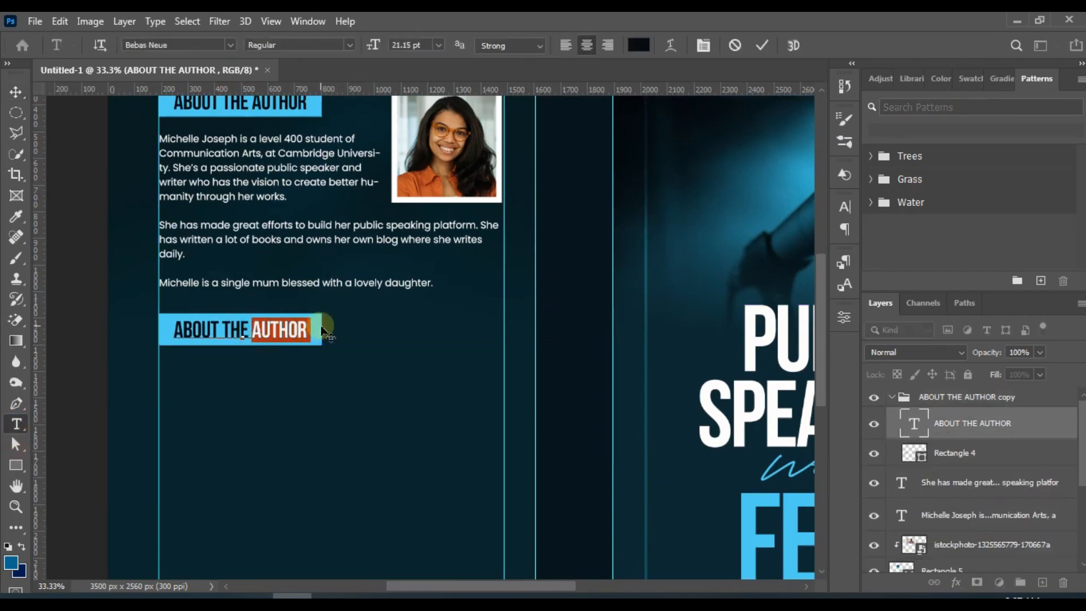
pyautogui.write('BOOK')
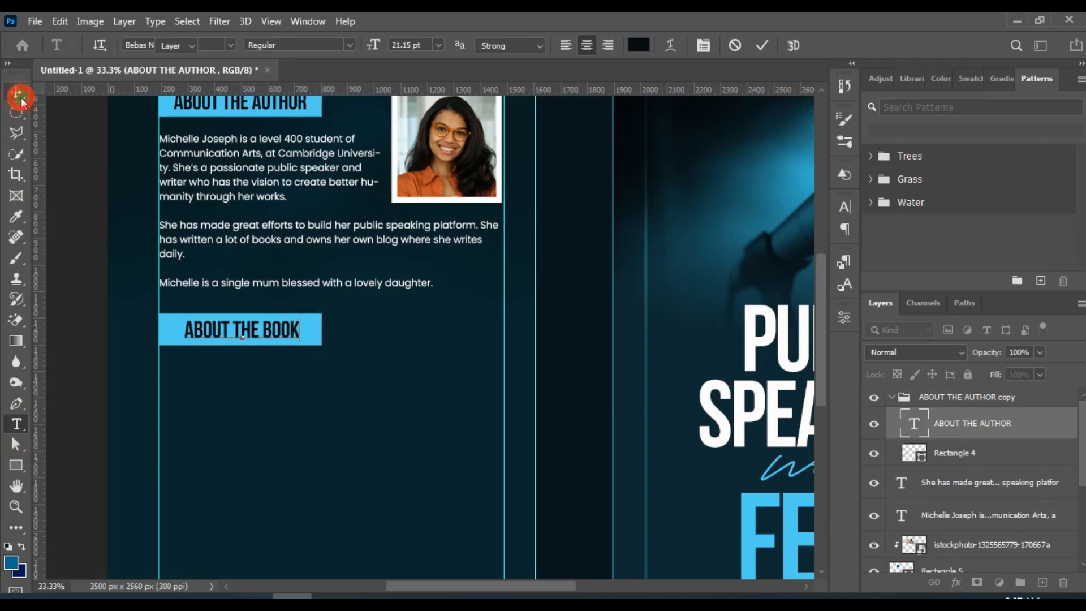
pyautogui.click(18, 97)
# Nudge the ABOUT THE BOOK text left within its blue bar to roughly match the inset of the heading above.
pyautogui.hotkey('shift', 'Left')
pyautogui.hotkey('shift', 'Left')
pyautogui.hotkey('shift', 'Left')
pyautogui.hotkey('shift', 'Left')
pyautogui.hotkey('shift', 'Left')
pyautogui.hotkey('shift', 'Left')
pyautogui.hotkey('shift', 'Left')
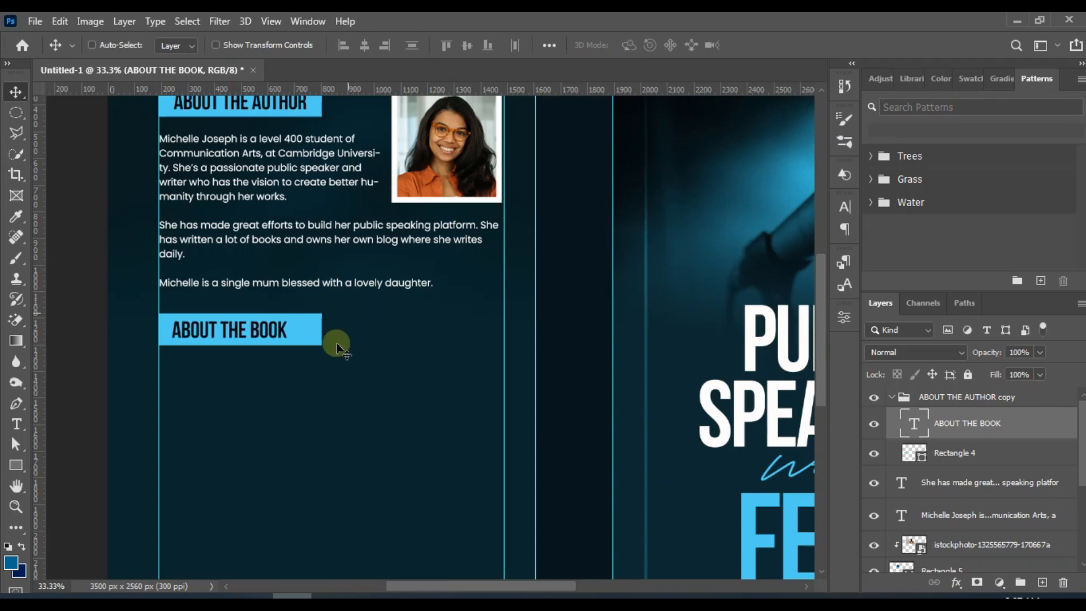
# Narrow the blue bar behind ABOUT THE BOOK to about 90.5% of its width from the right and collapse the heading group.
pyautogui.keyDown('ctrl'); pyautogui.click(315, 327); pyautogui.keyUp('ctrl')
pyautogui.hotkey('ctrl', 't')
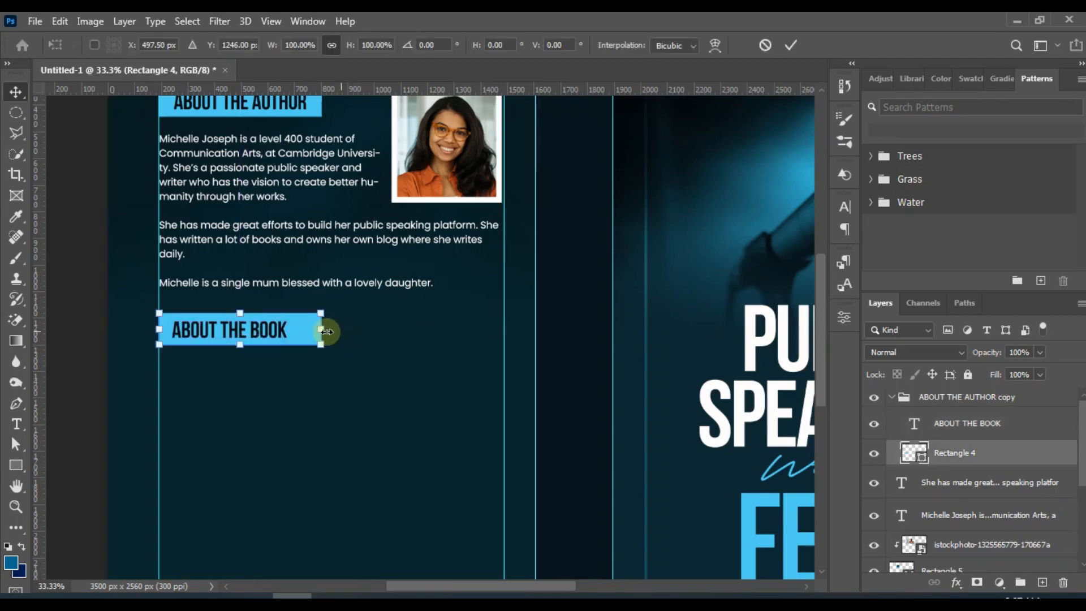
pyautogui.moveTo(321, 328)
pyautogui.mouseDown()
pyautogui.moveTo(311, 316)
pyautogui.moveTo(307, 327)
pyautogui.mouseUp()
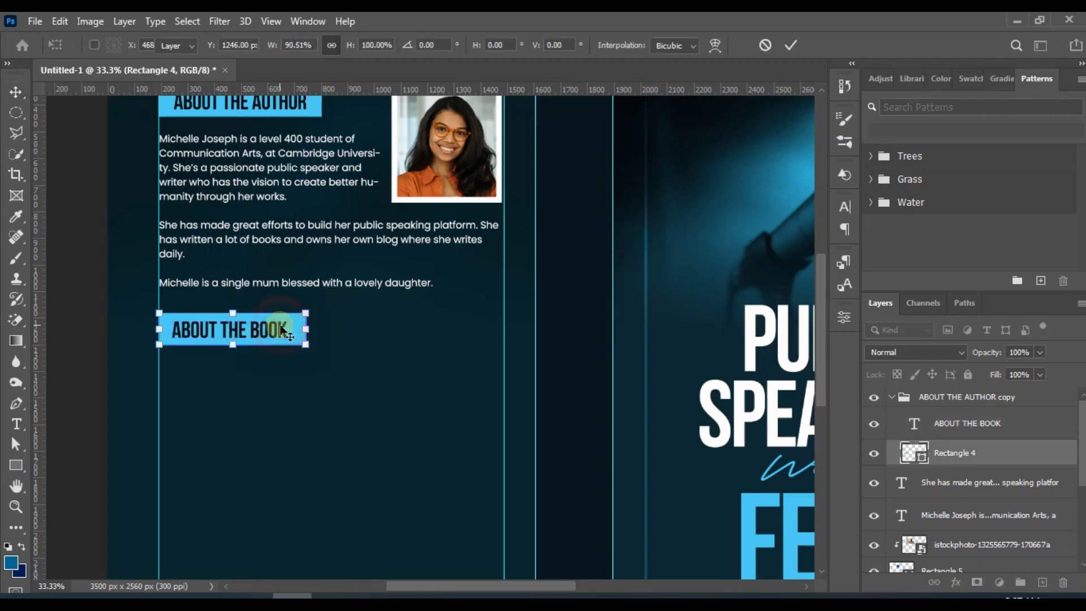
pyautogui.press('Return')
pyautogui.click(892, 397)
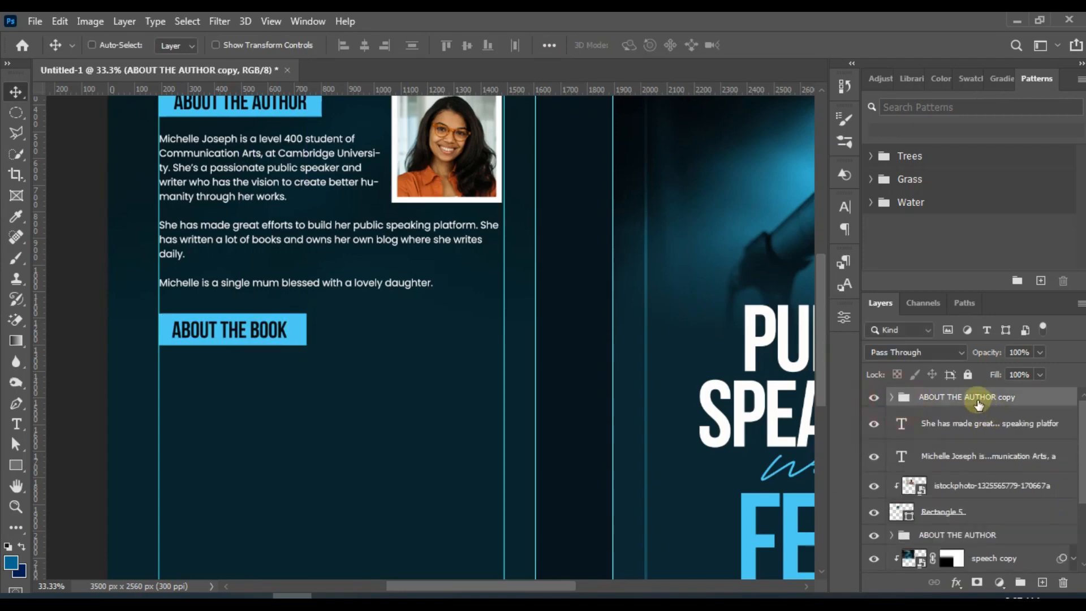
# Rename the copied heading group in the layer stack as ABOUT THE BOK.
pyautogui.doubleClick(970, 397)
pyautogui.click(970, 397)
pyautogui.write('BOK')
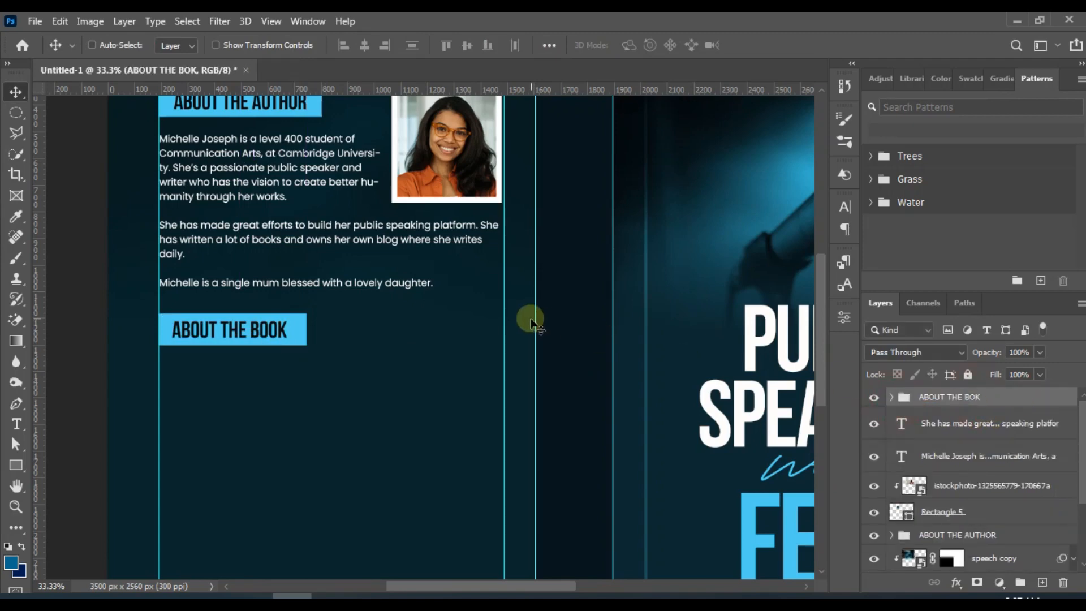
# Duplicate the "She has made great efforts" text layer, move the copy to the top of the stack and place it below the ABOUT THE BOOK heading.
pyautogui.scroll(-3, 527, 320)
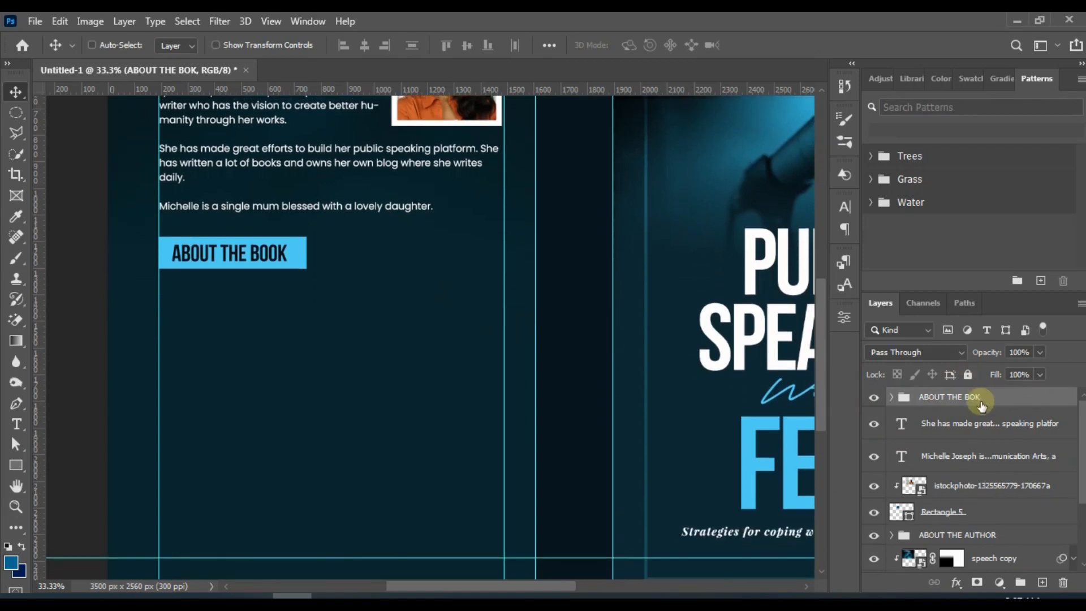
pyautogui.click(975, 428)
pyautogui.click(966, 426)
pyautogui.hotkey('ctrl', 'j')
pyautogui.moveTo(965, 430); pyautogui.dragTo(924, 391)
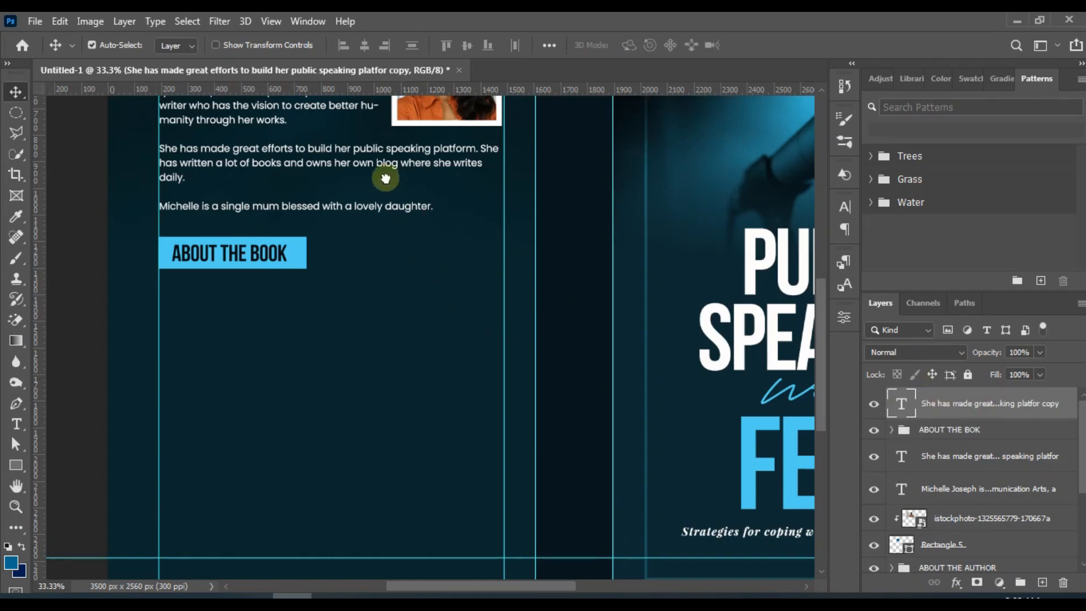
pyautogui.keyDown('ctrl'); pyautogui.click(351, 173); pyautogui.keyUp('ctrl')
pyautogui.moveTo(347, 283); pyautogui.dragTo(356, 311)
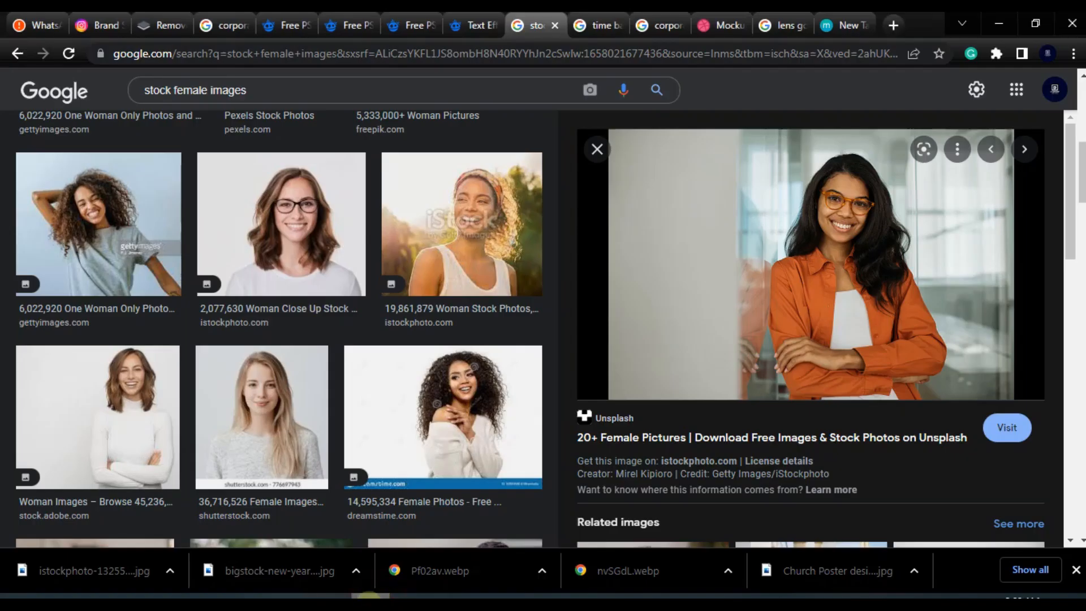
# Switch to the Word document and copy all the text under ABOUT THE BOOK, through "How to respond to instant speeches".
pyautogui.click(297, 601)
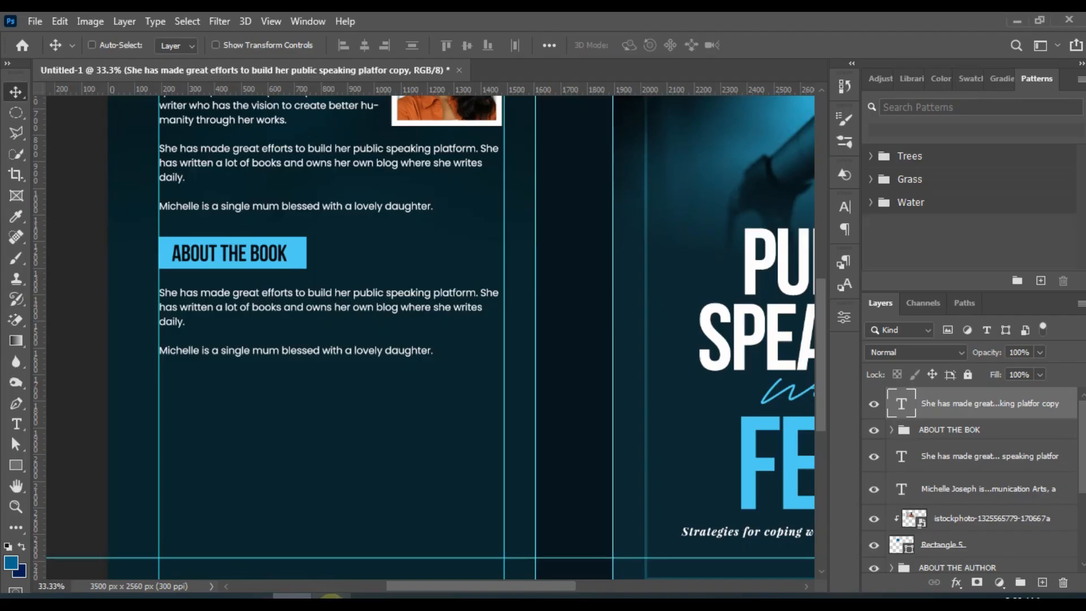
pyautogui.click(331, 601)
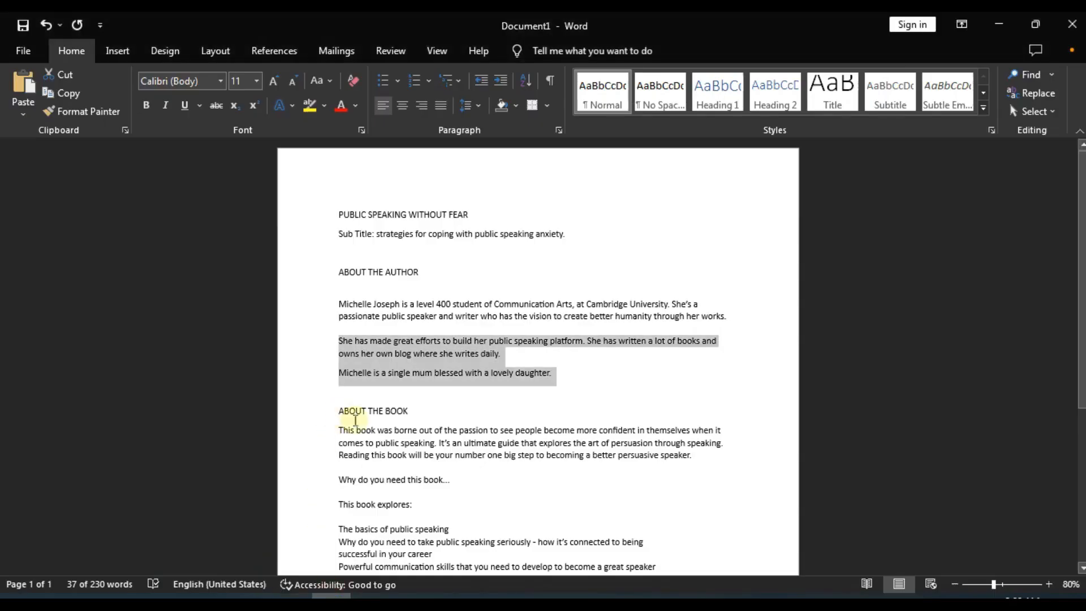
pyautogui.scroll(-5, 351, 417)
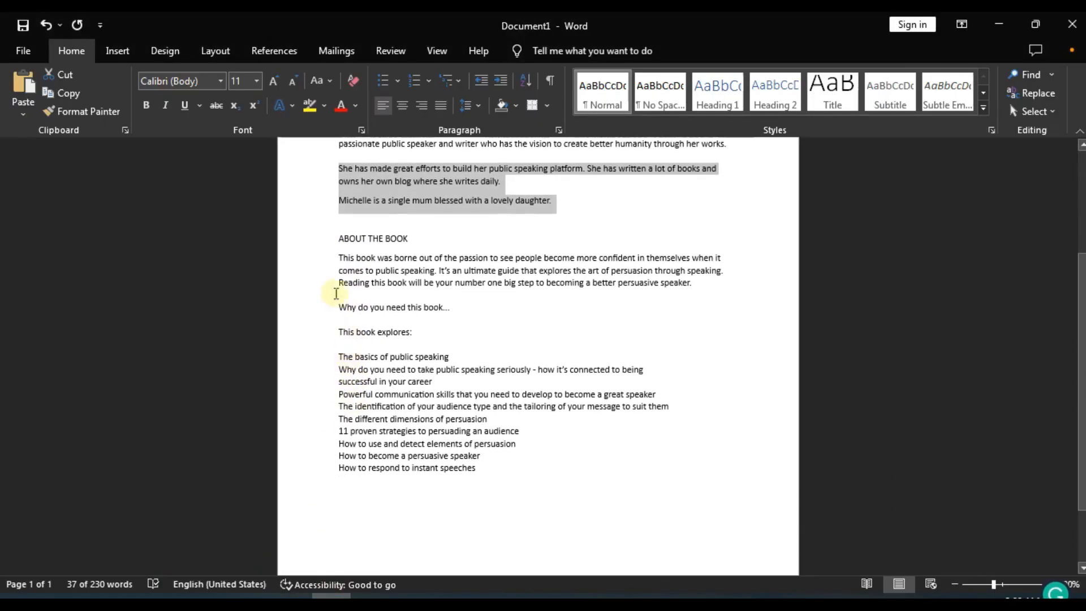
pyautogui.moveTo(338, 258); pyautogui.dragTo(492, 456)
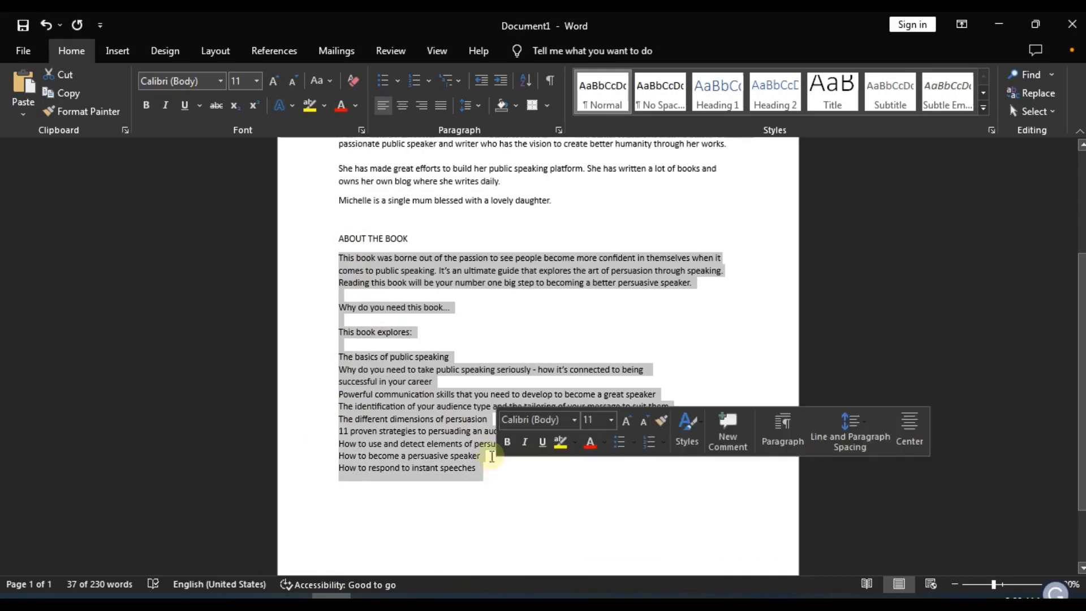
pyautogui.rightClick(449, 436)
pyautogui.click(517, 243)
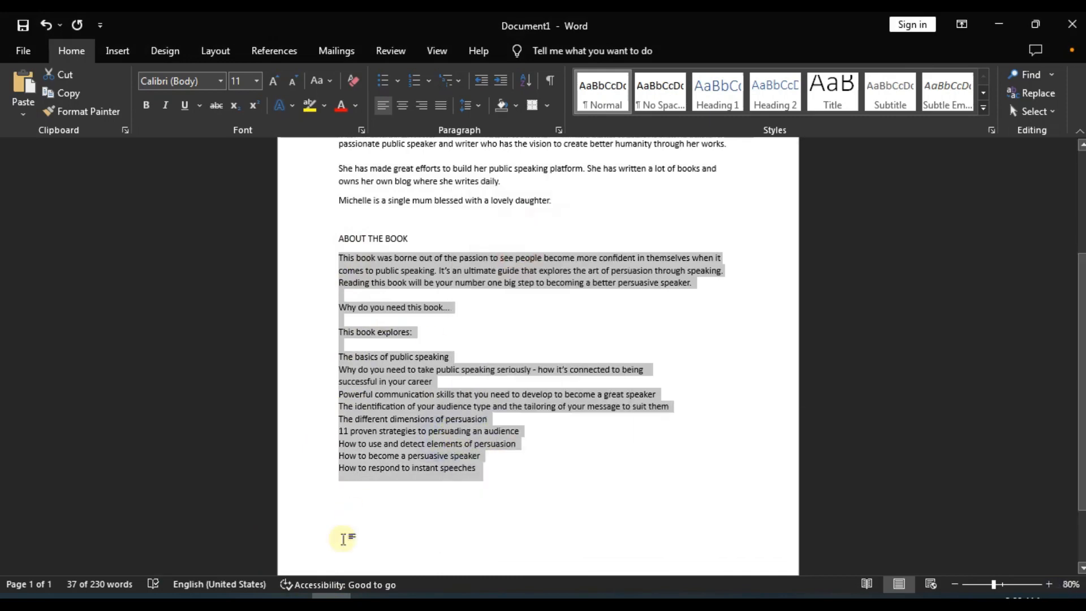
# Back in Photoshop, replace the duplicated paragraph's wording with the copied book description and extend its text frame downward to fit.
pyautogui.click(292, 601)
pyautogui.click(17, 425)
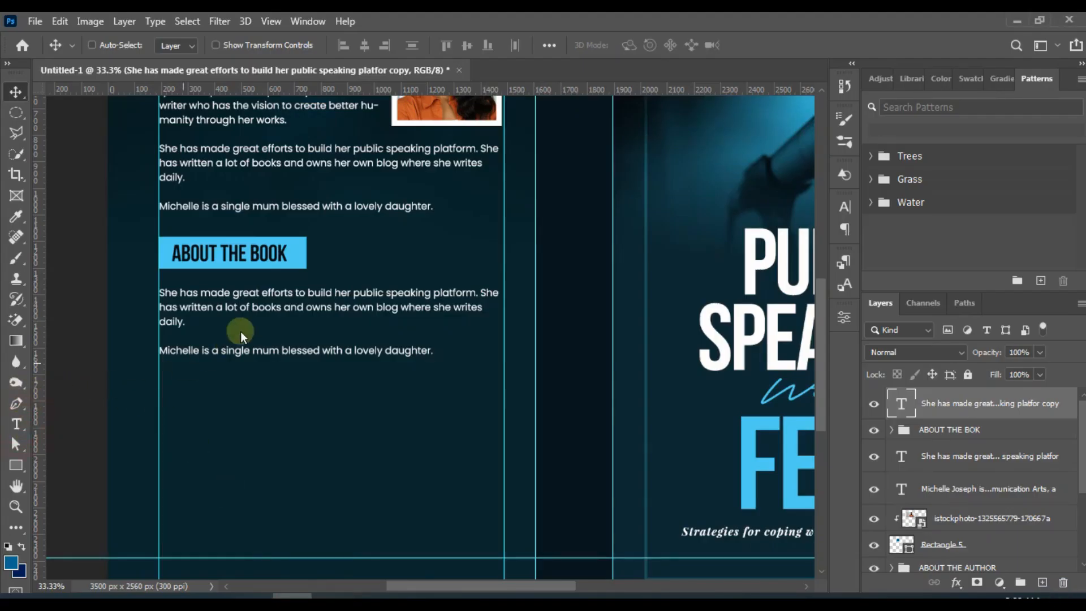
pyautogui.click(246, 306)
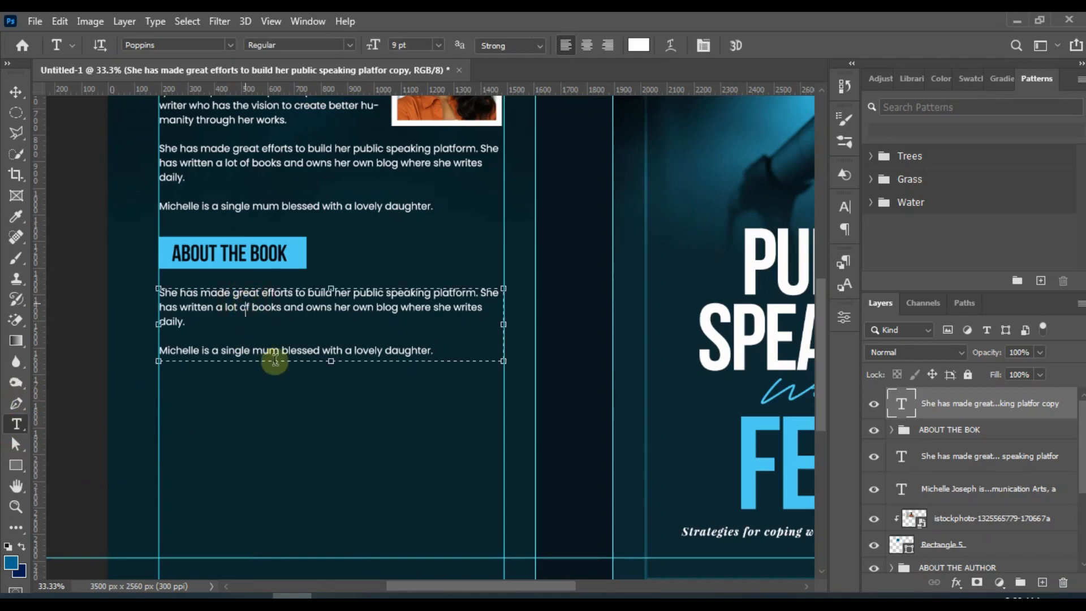
pyautogui.moveTo(331, 360); pyautogui.dragTo(341, 462)
pyautogui.hotkey('ctrl', 'a')
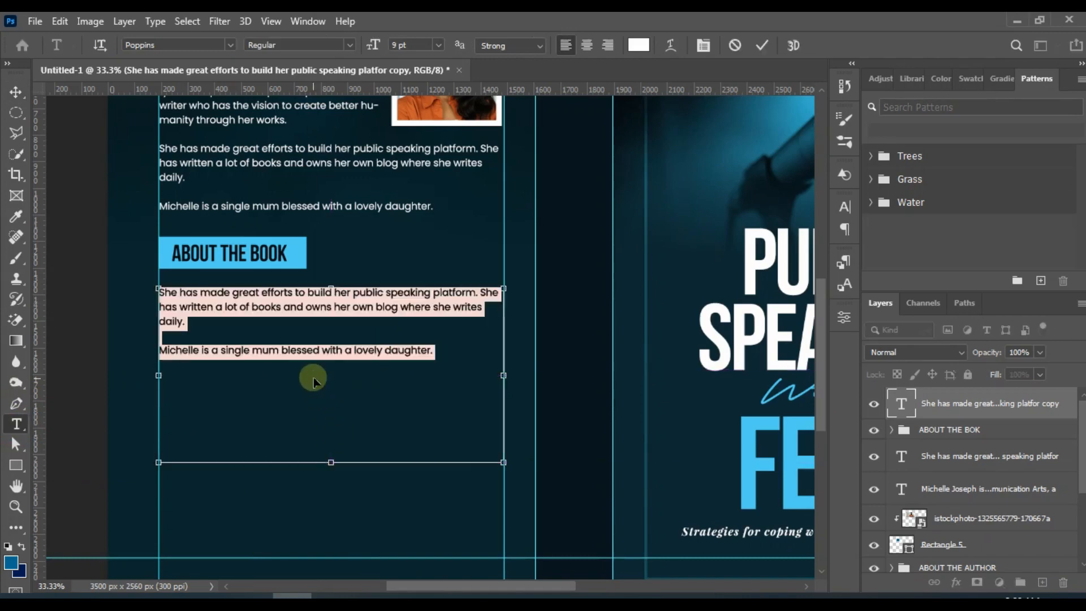
pyautogui.click(313, 381)
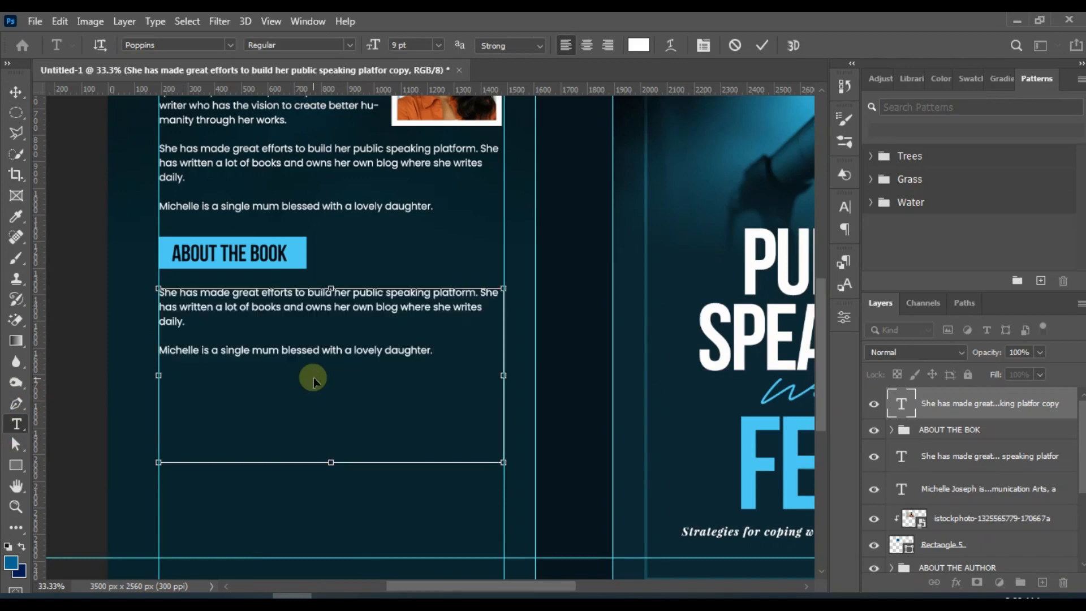
pyautogui.hotkey('ctrl', 'v')
pyautogui.moveTo(331, 463); pyautogui.dragTo(335, 500)
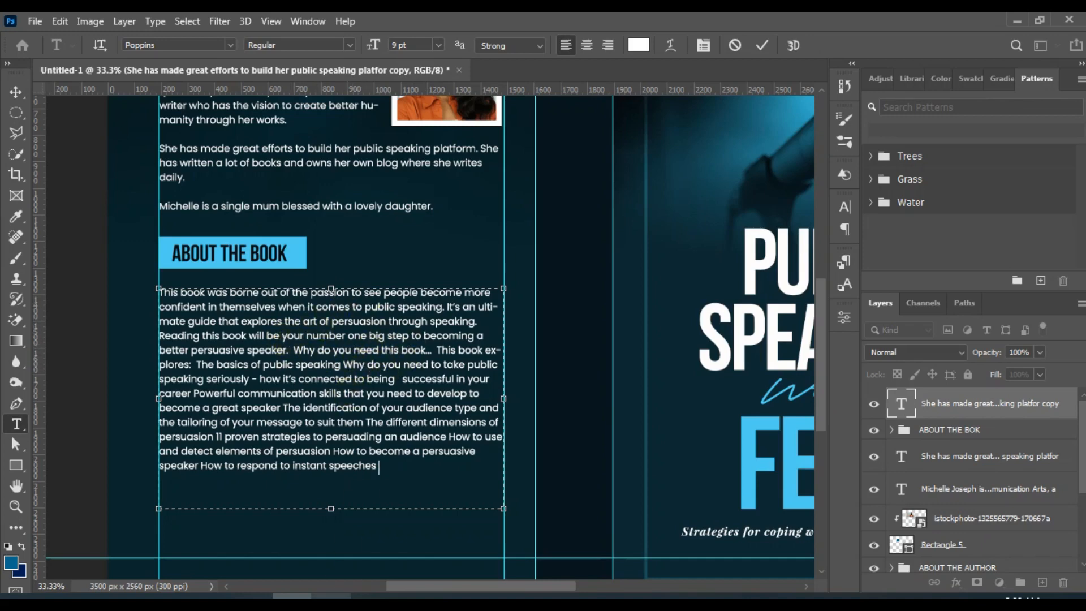
# Separate "Why do you need this book..." and "This book explores:" into their own paragraphs with blank lines and lengthen the text frame.
pyautogui.moveTo(331, 568)
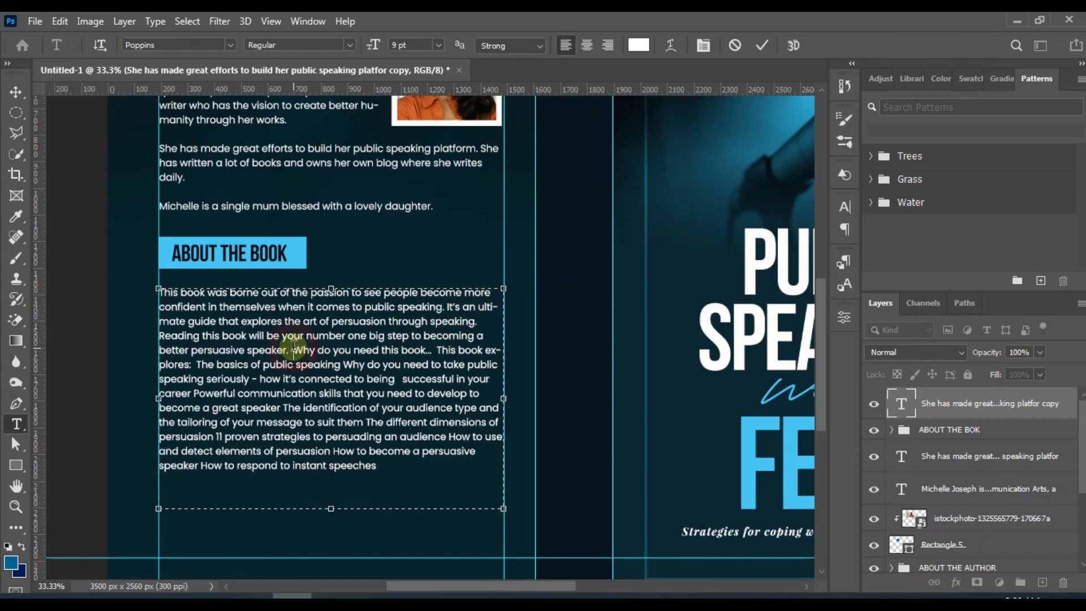
pyautogui.click(293, 349)
pyautogui.press('Return')
pyautogui.press('Return')
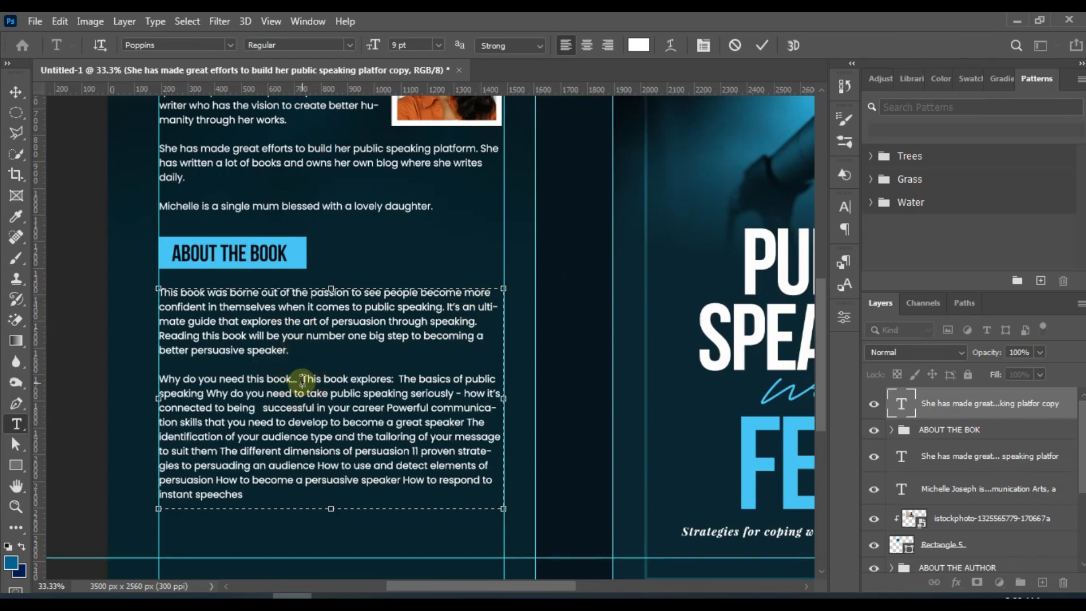
pyautogui.click(302, 379)
pyautogui.press('Return')
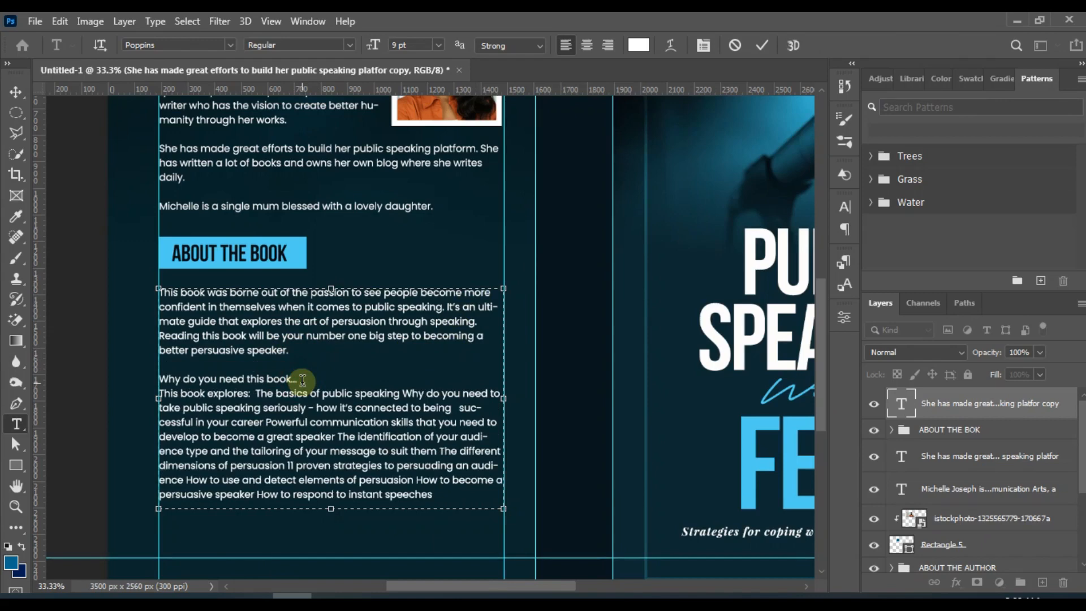
pyautogui.press('Return')
pyautogui.scroll(-1, 315, 396)
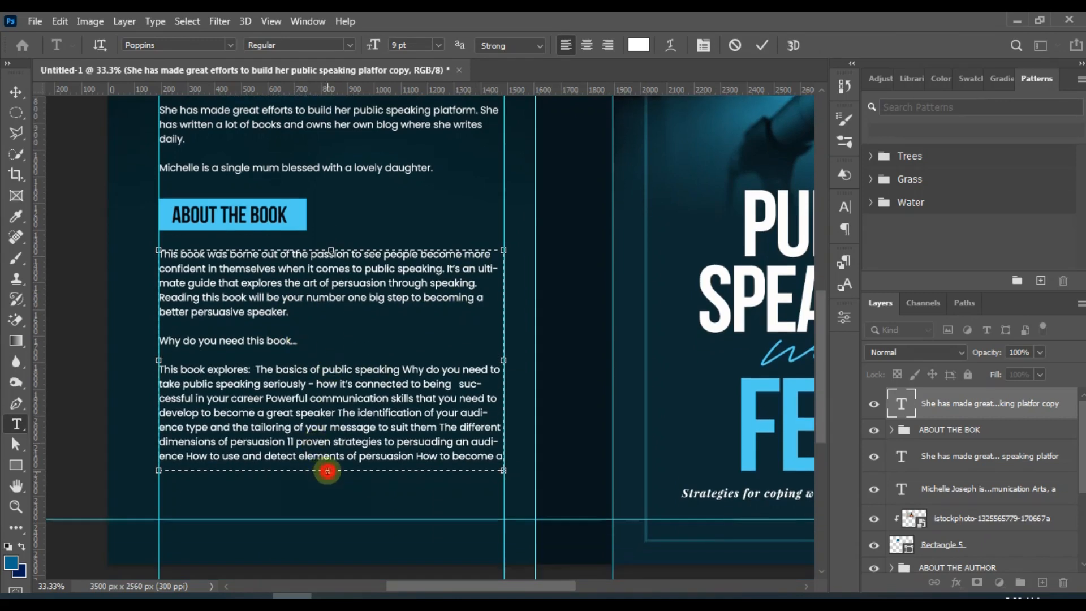
pyautogui.moveTo(327, 471); pyautogui.dragTo(331, 499)
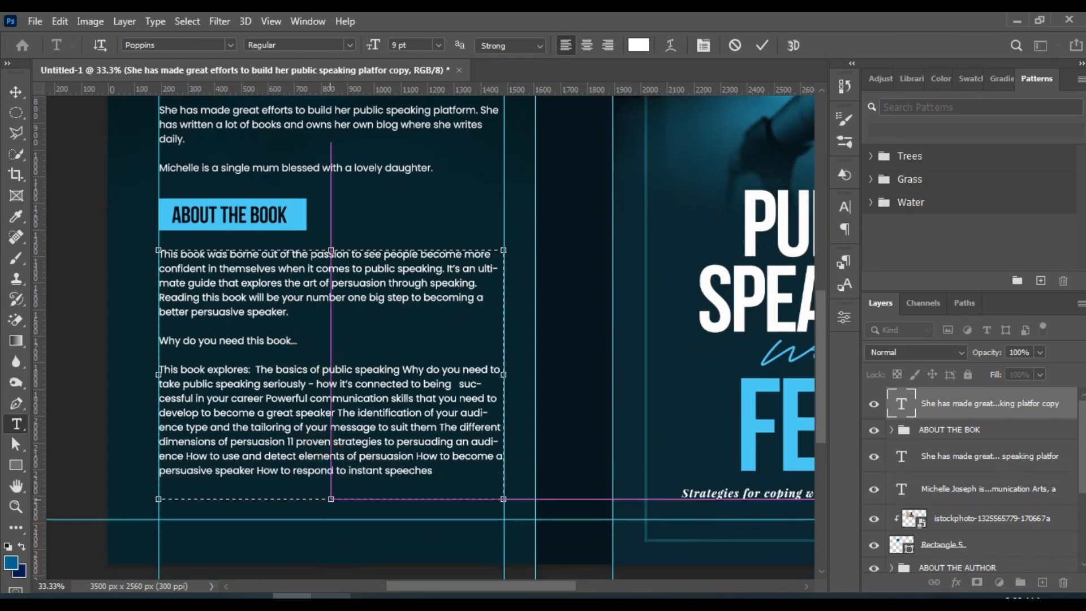
# Put "The basics of public speaking" on its own line and extend the text frame below the bottom margin guide.
pyautogui.click(334, 574)
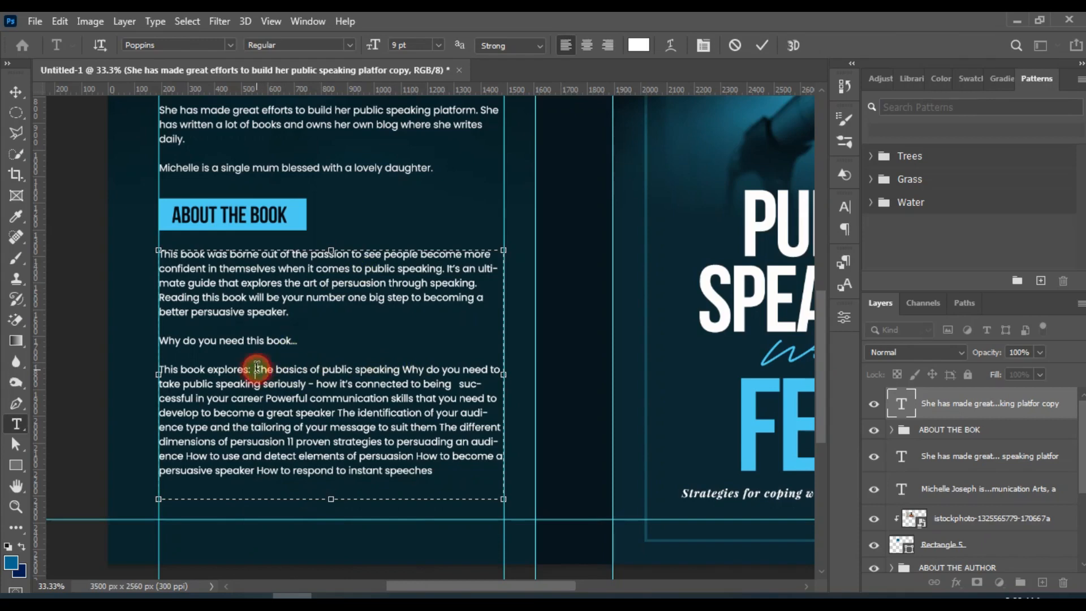
pyautogui.click(255, 369)
pyautogui.press('Return')
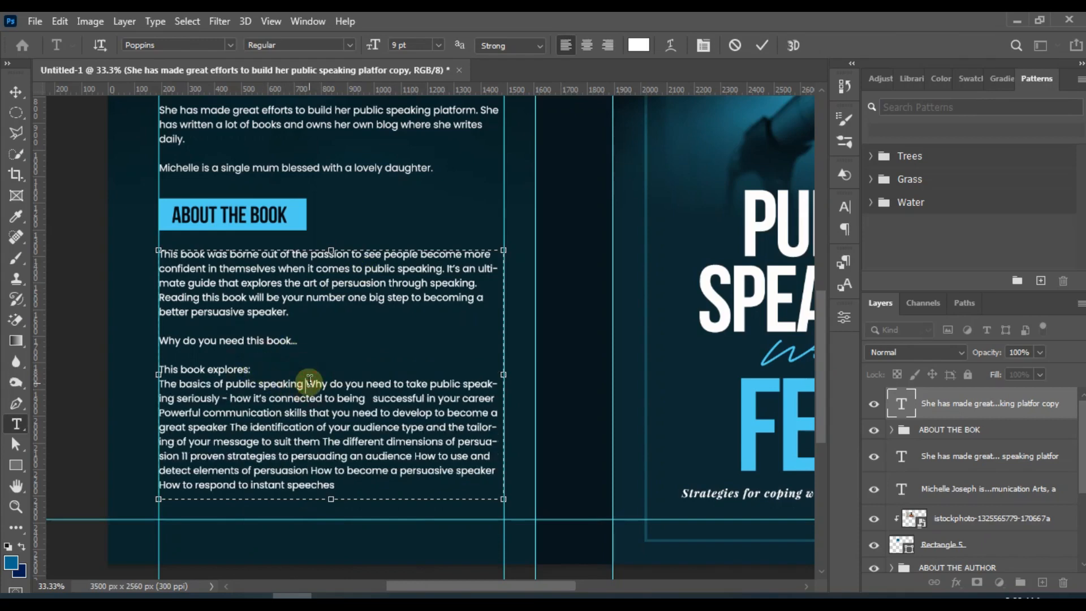
pyautogui.click(308, 383)
pyautogui.press('Return')
pyautogui.scroll(-2, 329, 430)
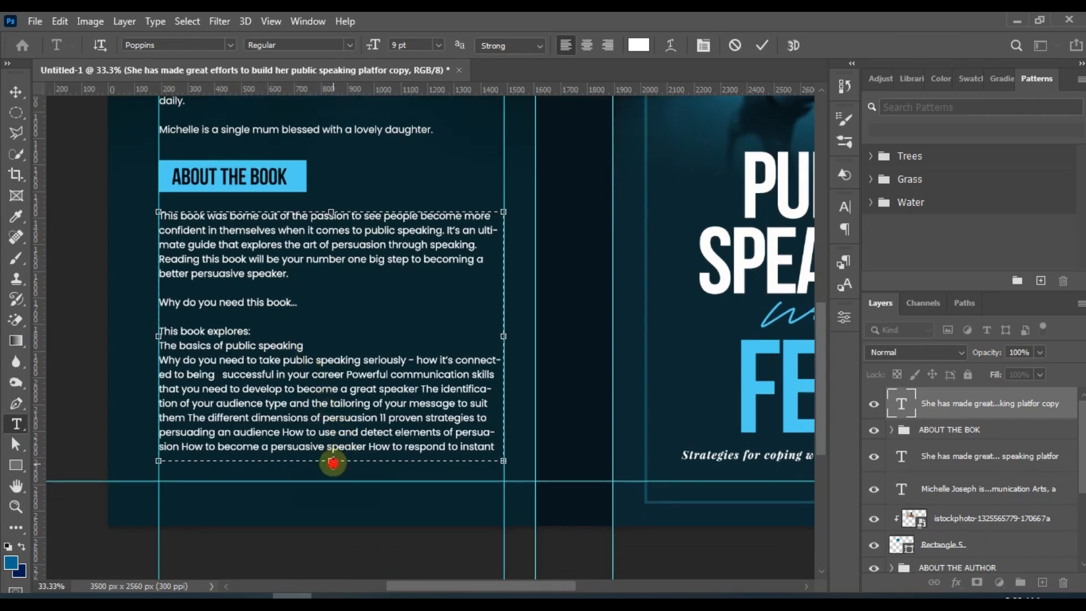
pyautogui.moveTo(332, 460); pyautogui.dragTo(339, 508)
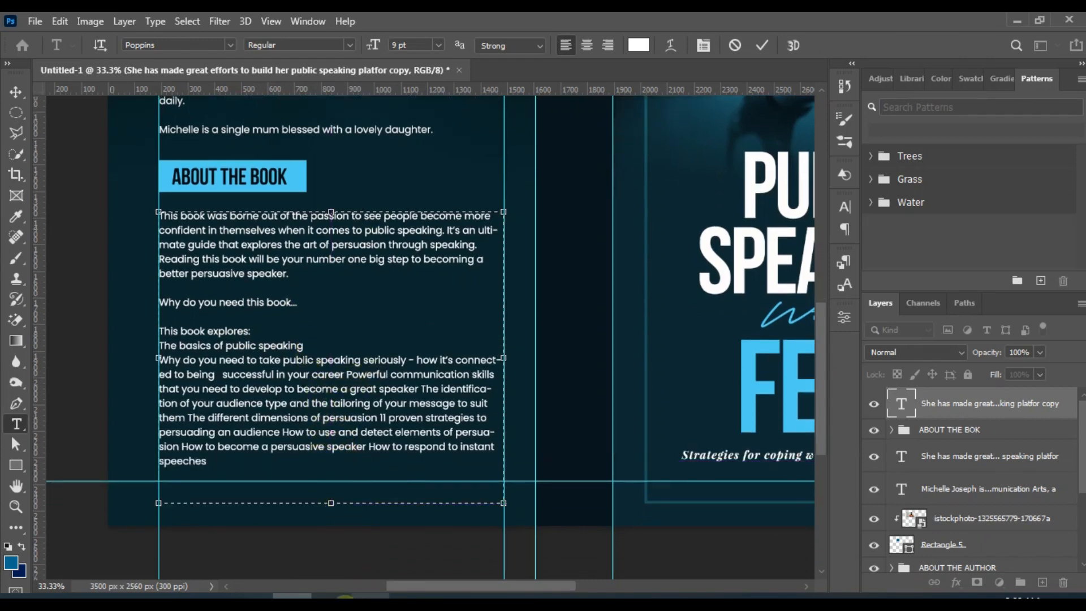
# Start new lines at "Powerful communication skills" and "The identification of your audience type" in the book description.
pyautogui.moveTo(335, 524)
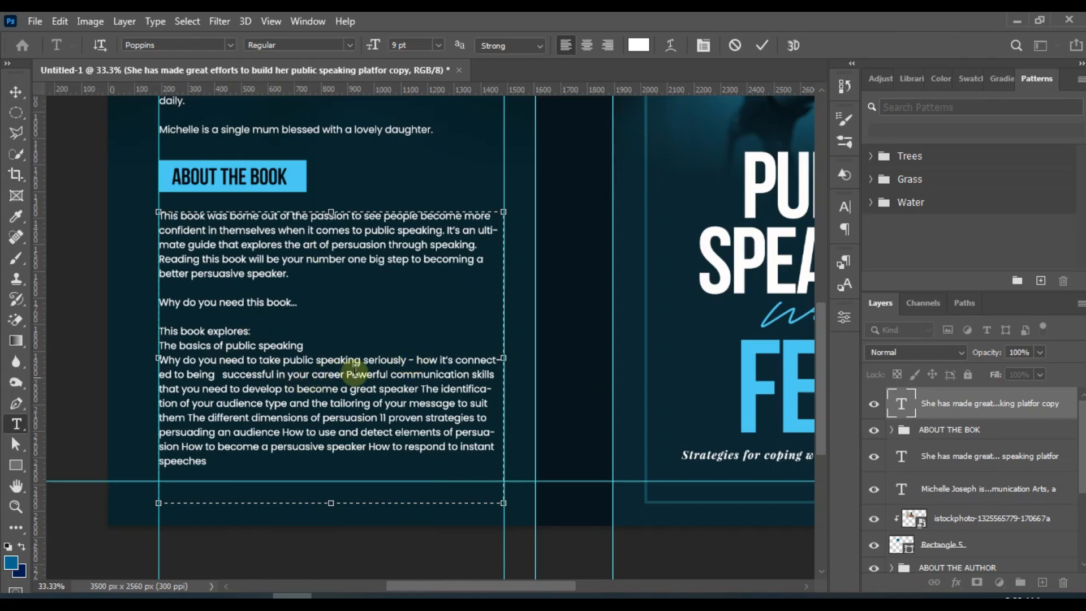
pyautogui.click(347, 374)
pyautogui.press('Return')
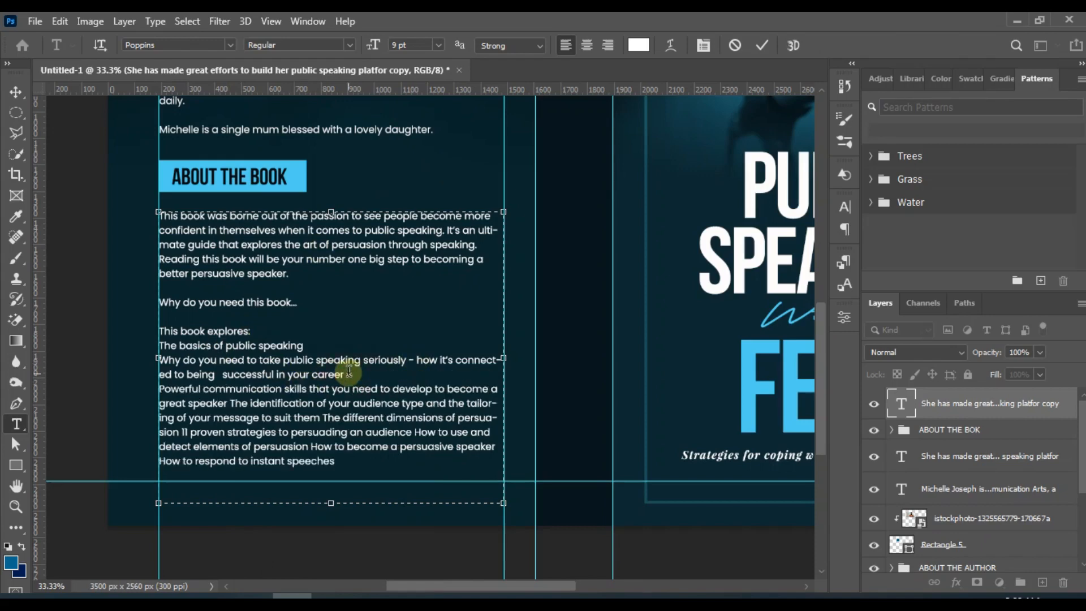
pyautogui.click(233, 403)
pyautogui.press('Return')
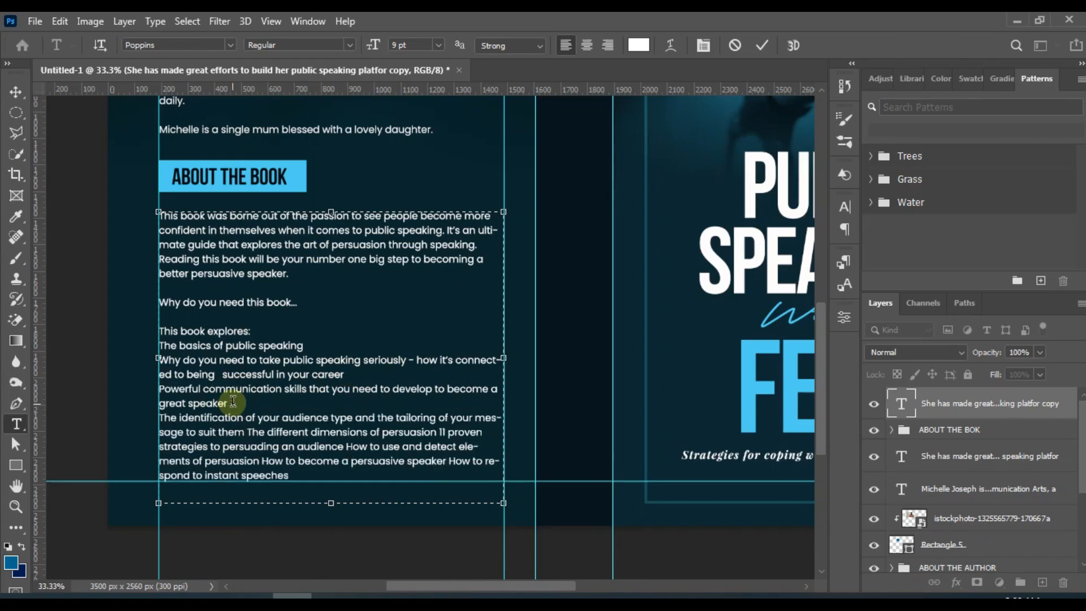
# Check the list's line breaks in the Word document and start new lines at "The different dimensions of persuasion" and "11 proven strategies".
pyautogui.scroll(-1, 234, 403)
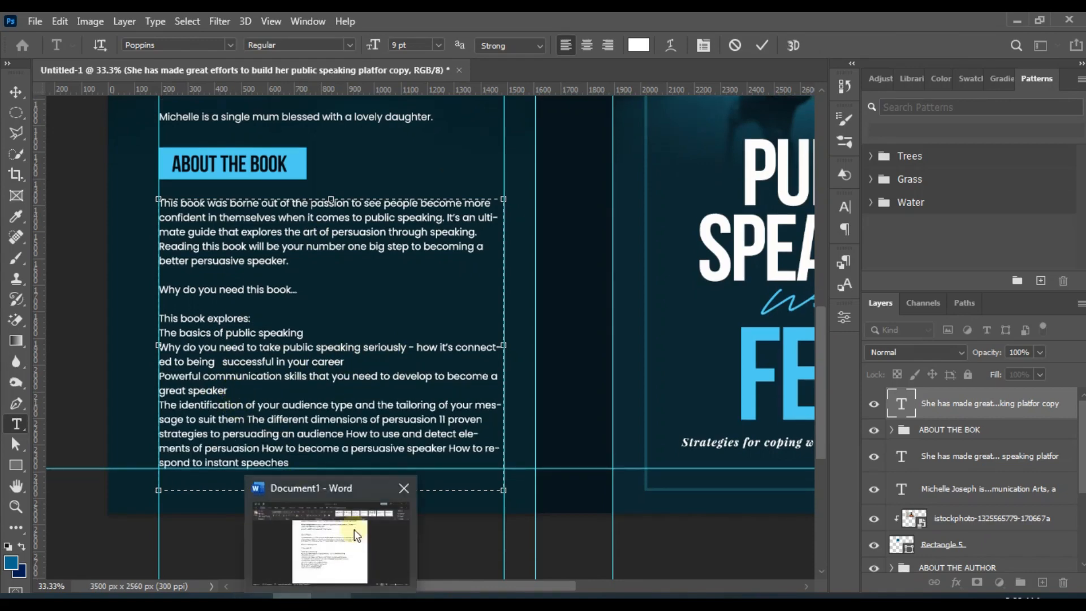
pyautogui.click(356, 532)
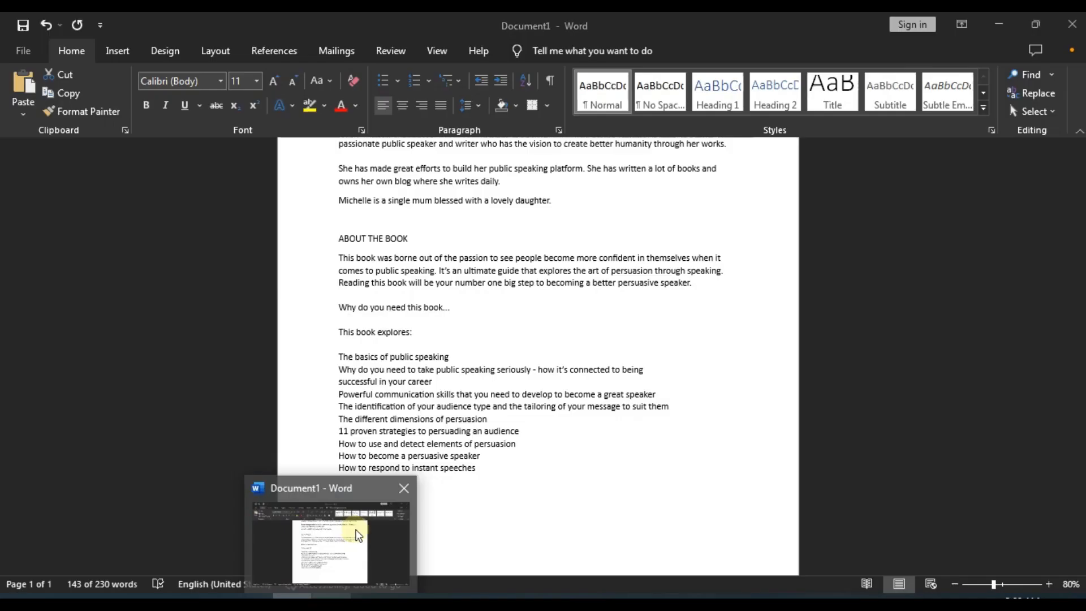
pyautogui.hotkey('alt', 'Tab')
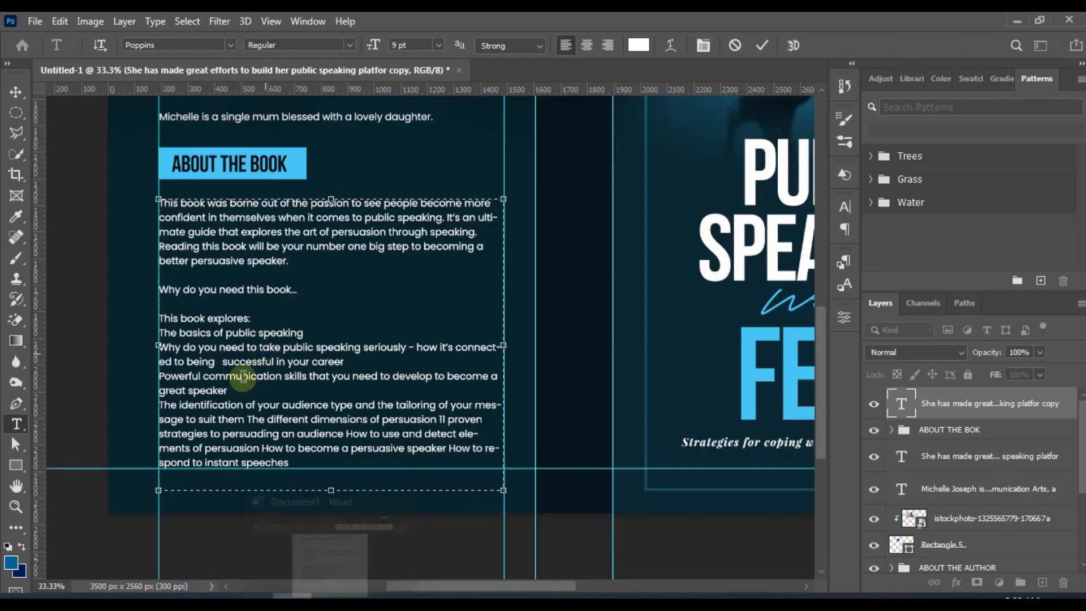
pyautogui.click(248, 419)
pyautogui.press('Return')
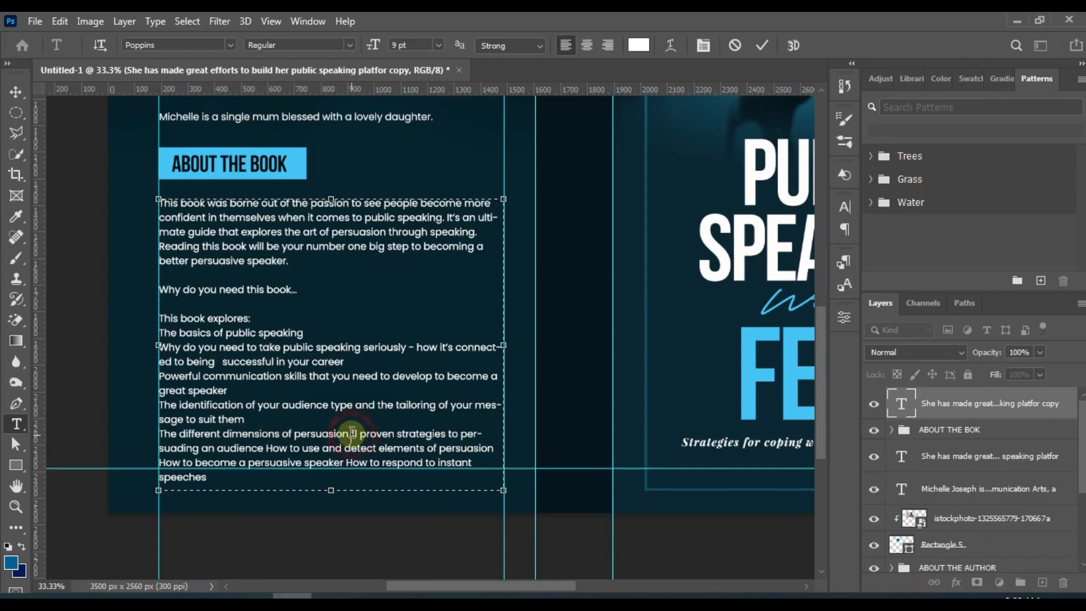
pyautogui.press('Return')
# Set the leading of the whole book description to 11 pt.
pyautogui.hotkey('ctrl', 'a')
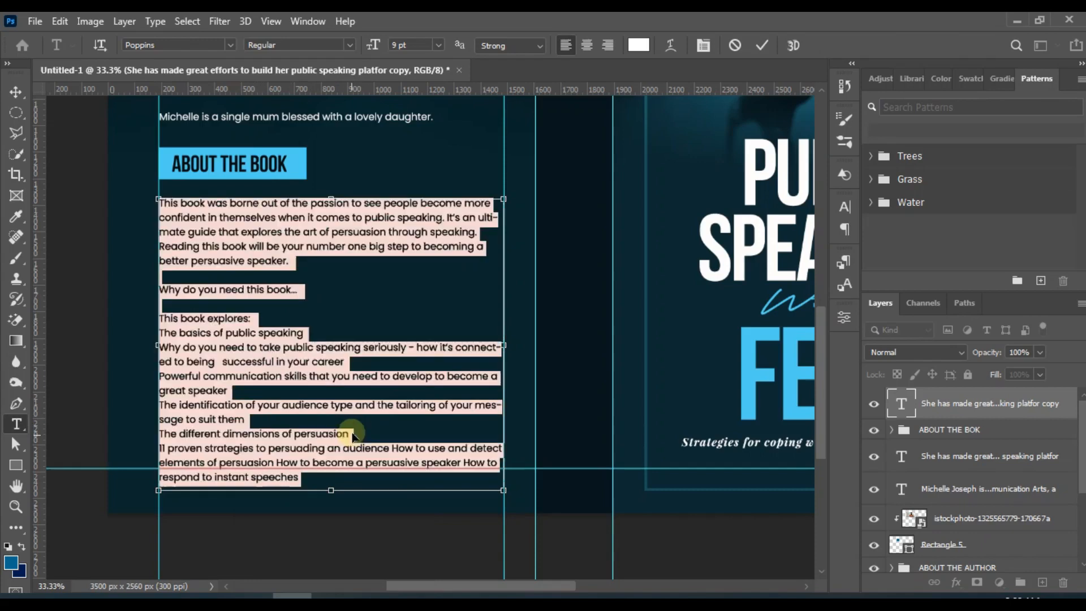
pyautogui.click(845, 206)
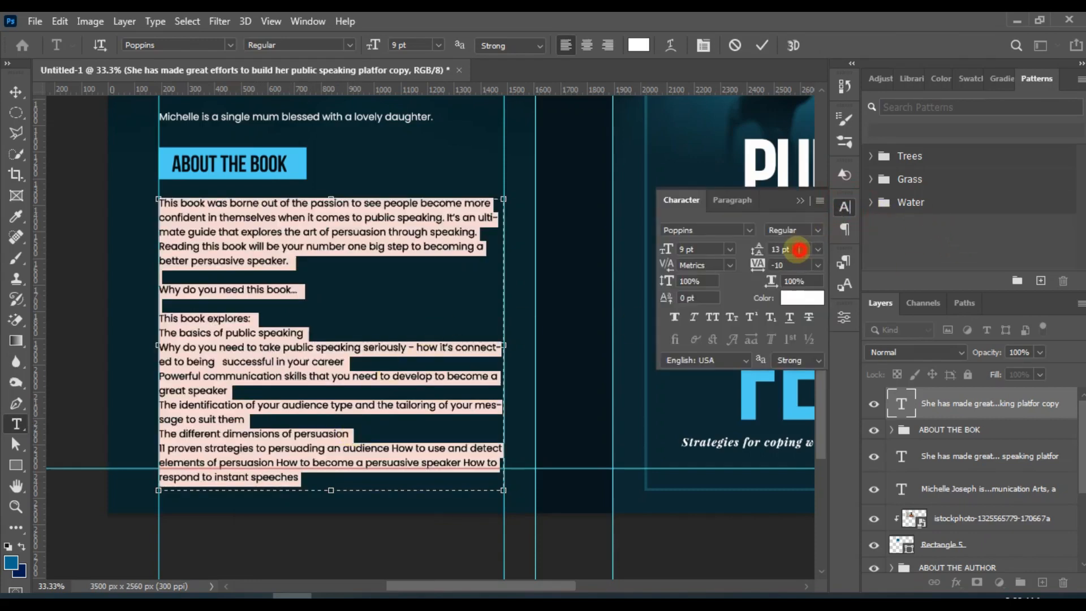
pyautogui.click(757, 254)
pyautogui.write('11')
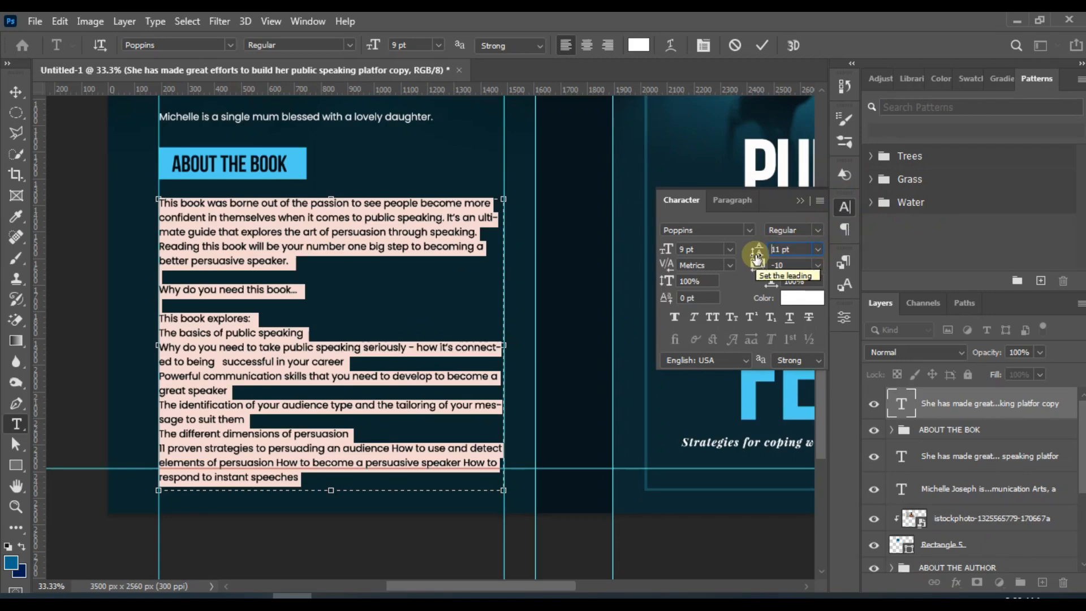
pyautogui.press('Return')
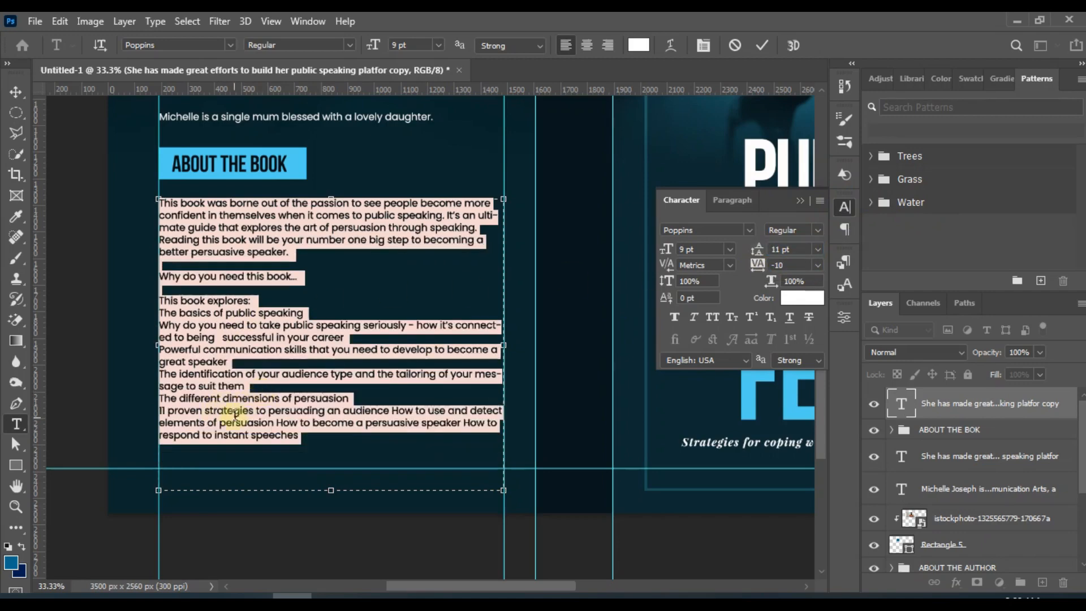
pyautogui.click(235, 415)
pyautogui.moveTo(331, 597)
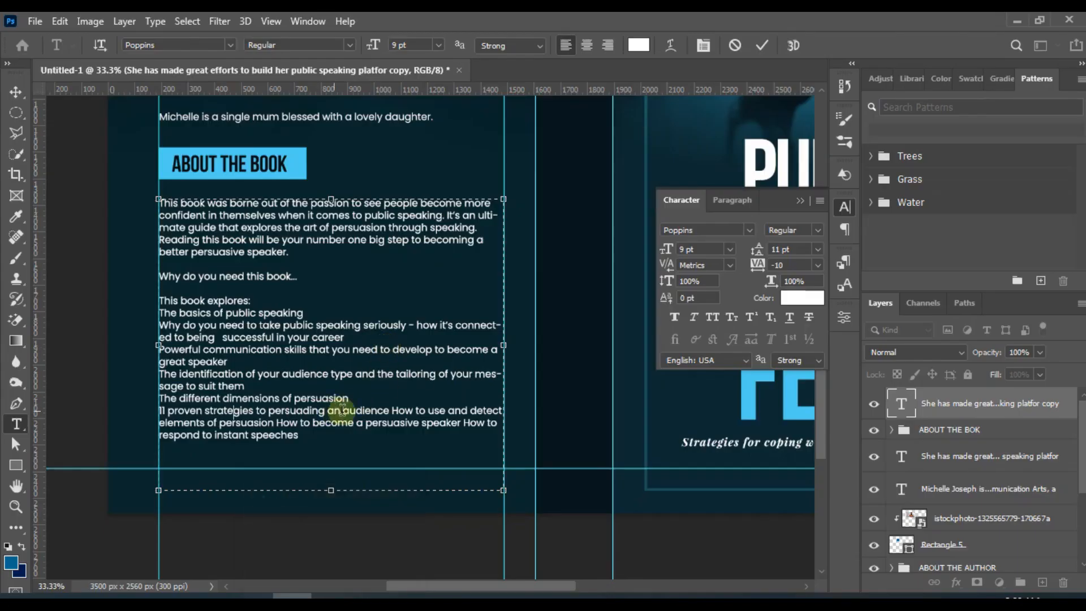
# Start new lines at the three "How to" items and shorten the text frame to the bottom margin guide.
pyautogui.click(393, 411)
pyautogui.press('Return')
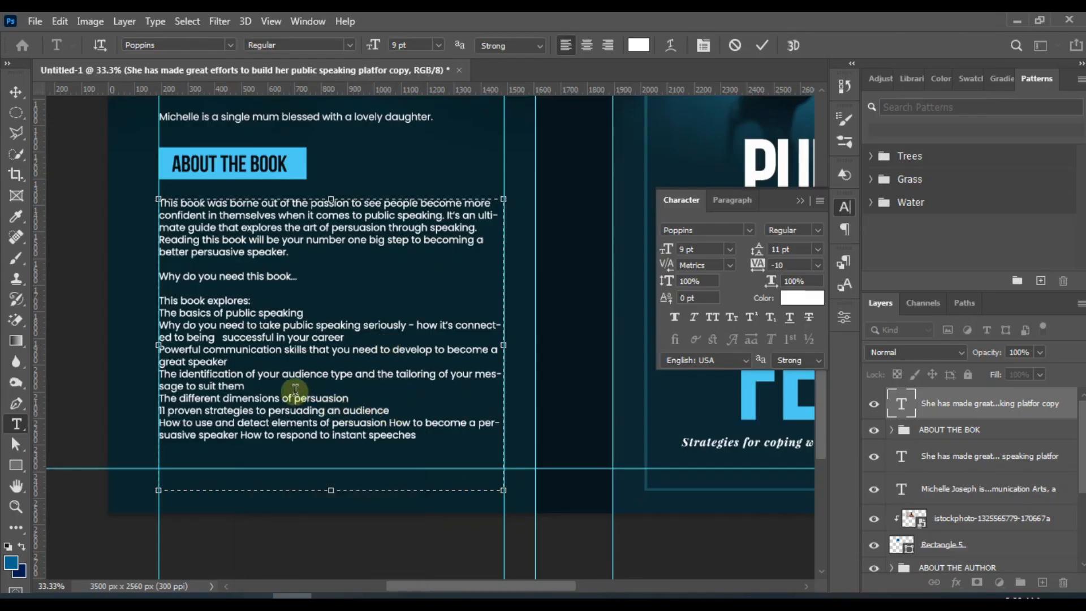
pyautogui.click(392, 423)
pyautogui.press('Return')
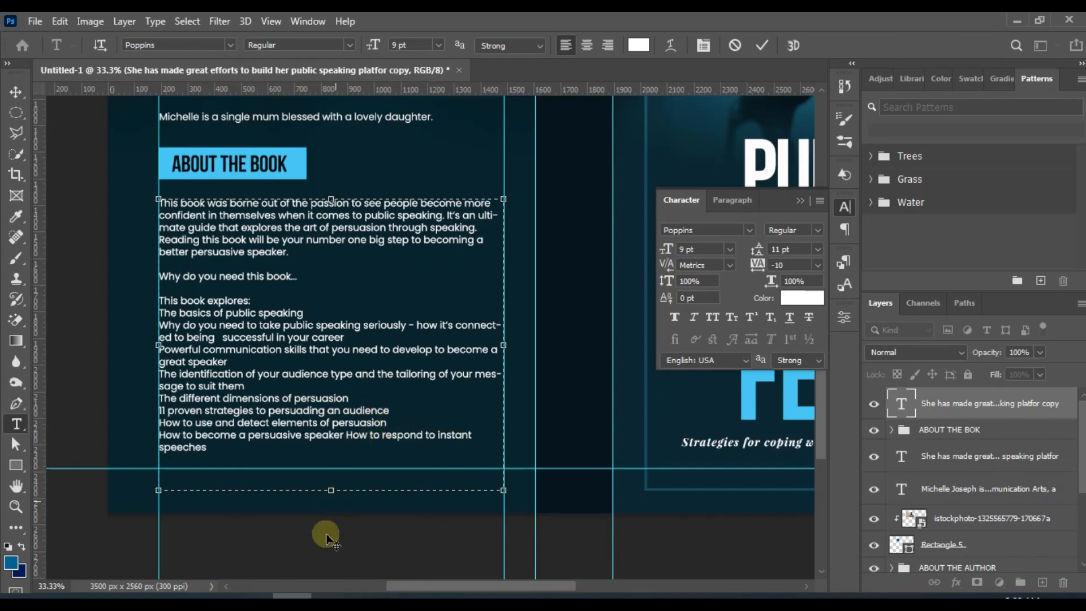
pyautogui.click(346, 435)
pyautogui.press('Return')
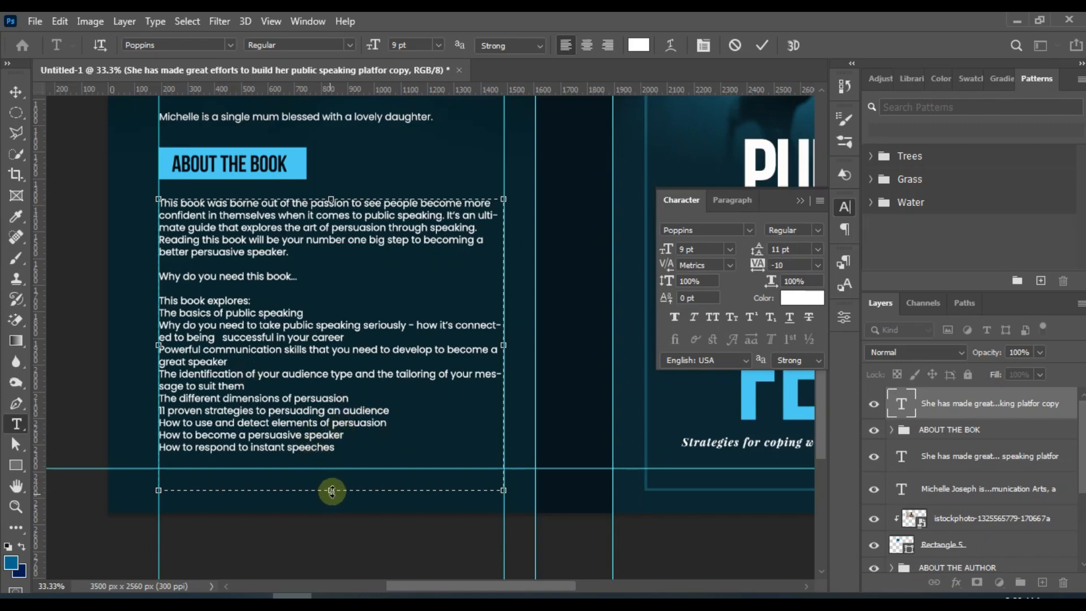
pyautogui.moveTo(334, 489); pyautogui.dragTo(338, 467)
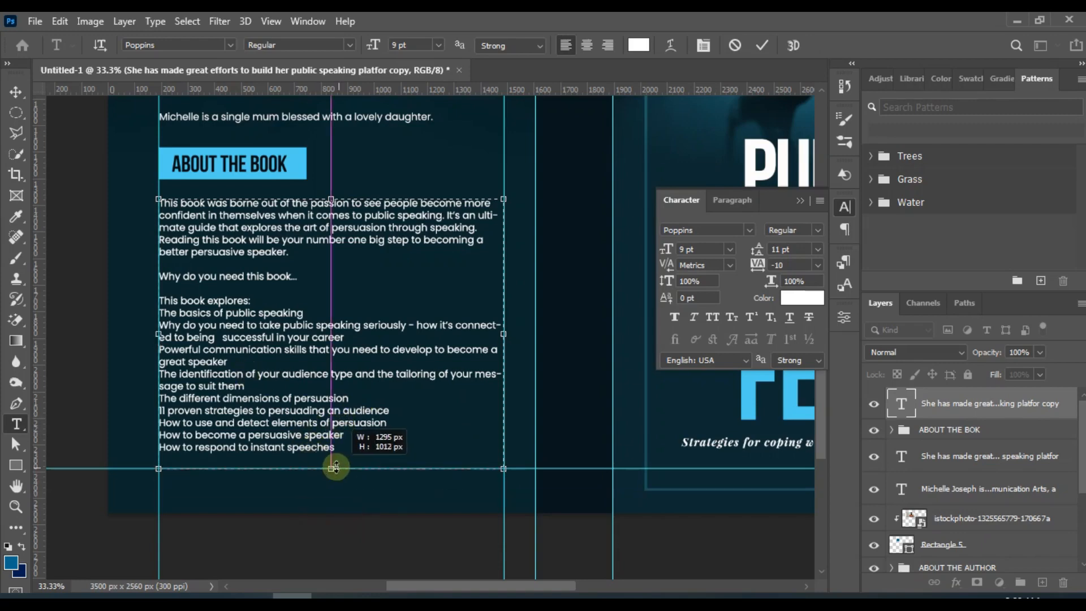
pyautogui.click(16, 92)
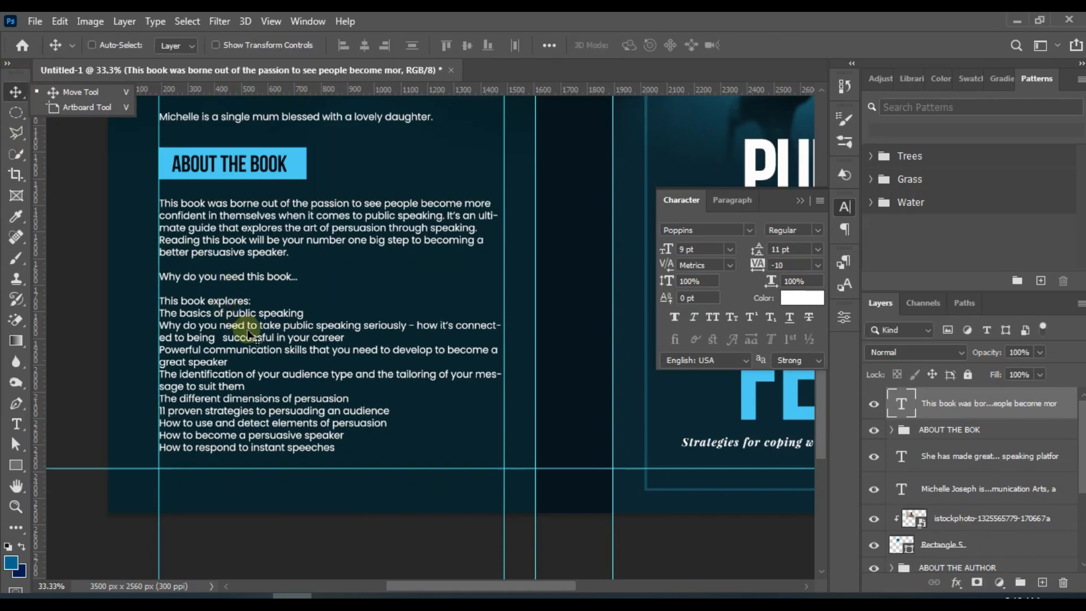
# Check the list against the Word document and insert a blank line after "This book explores:".
pyautogui.moveTo(327, 596)
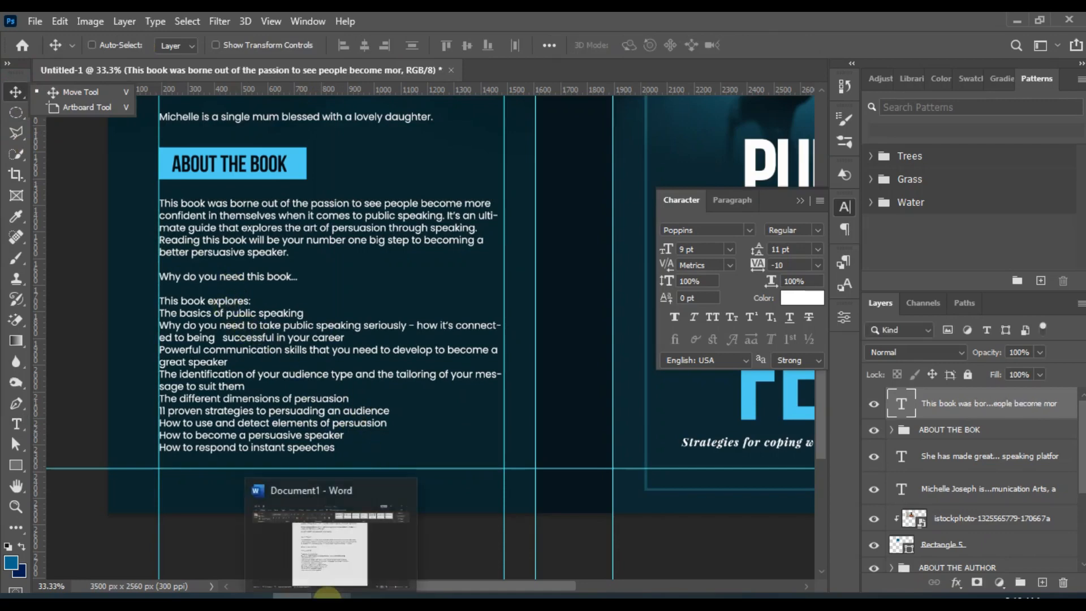
pyautogui.click(325, 573)
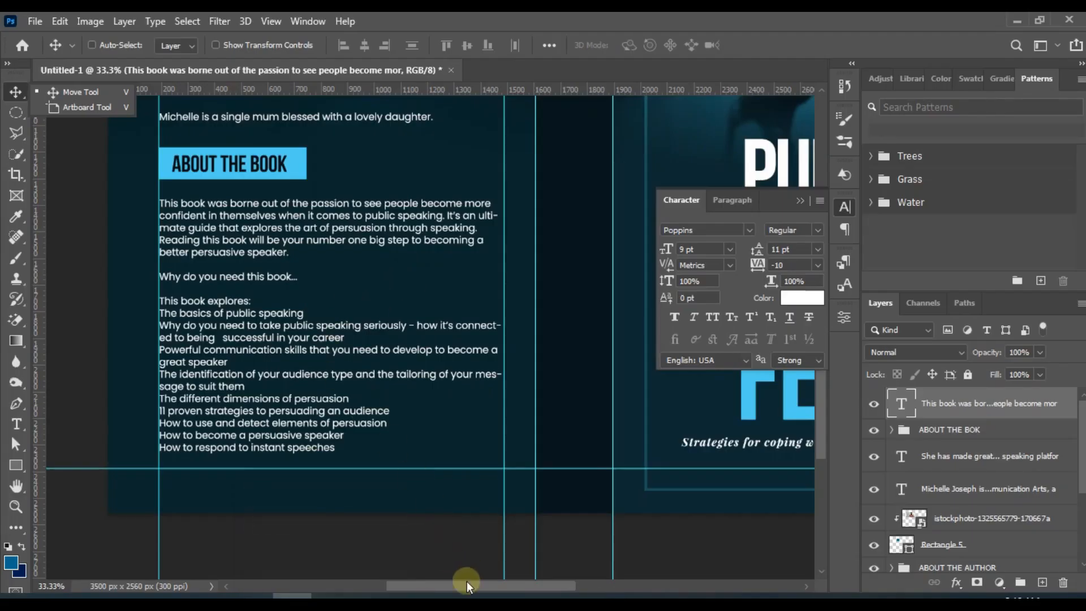
pyautogui.moveTo(467, 581); pyautogui.dragTo(423, 574)
pyautogui.hotkey('ctrl', '+')
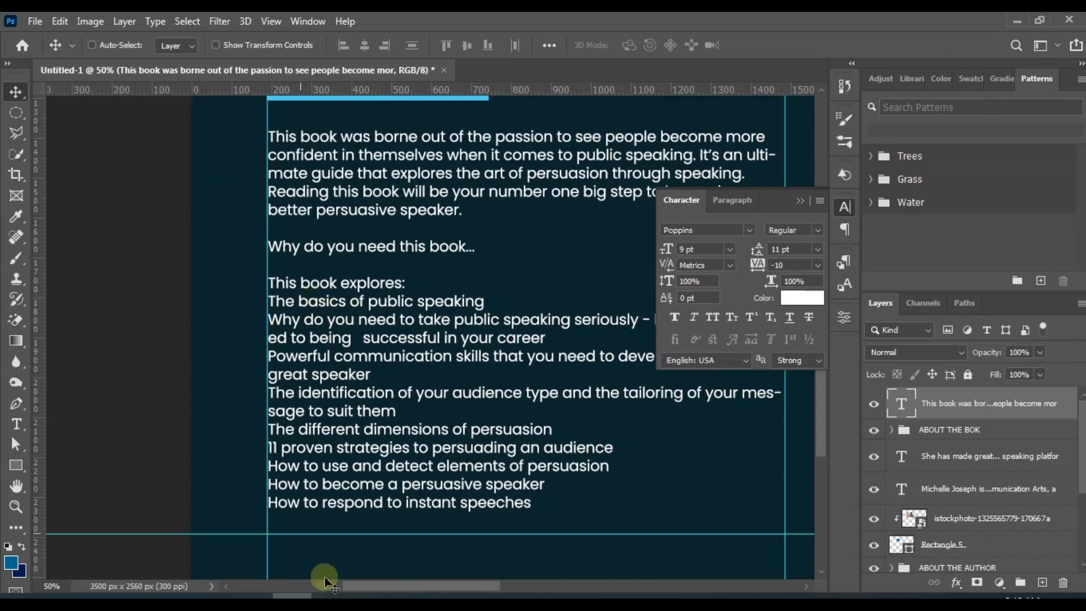
pyautogui.moveTo(325, 574)
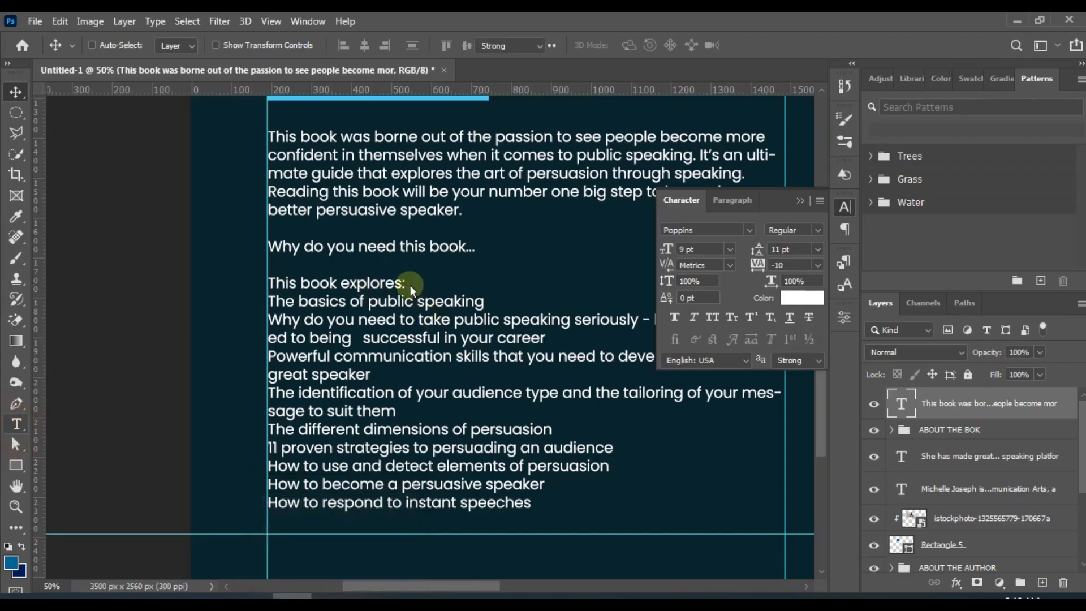
pyautogui.press('t')
pyautogui.click(407, 282)
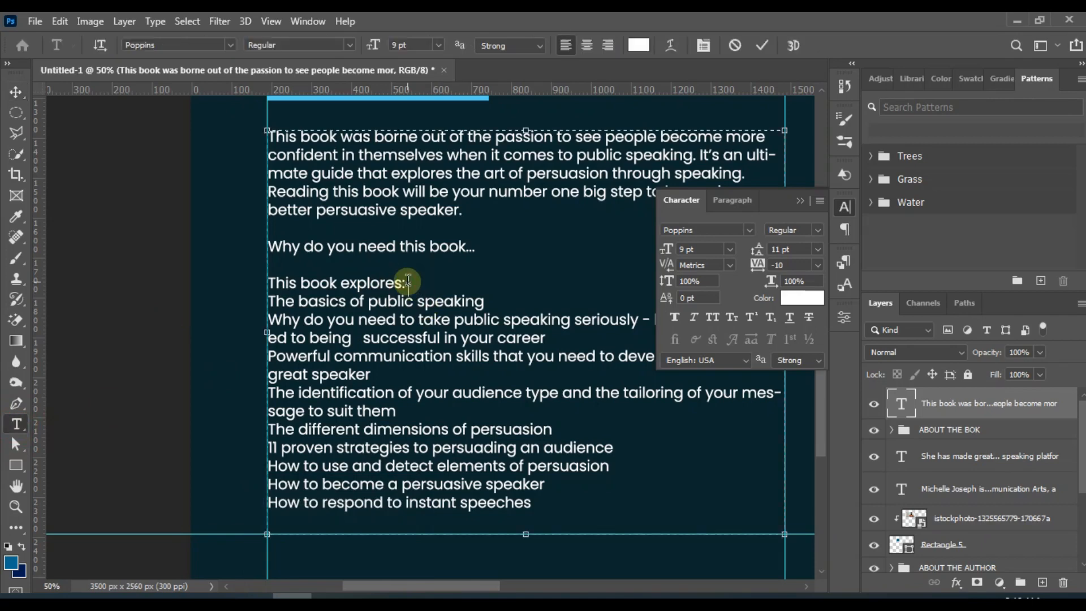
pyautogui.press('Return')
pyautogui.click(18, 94)
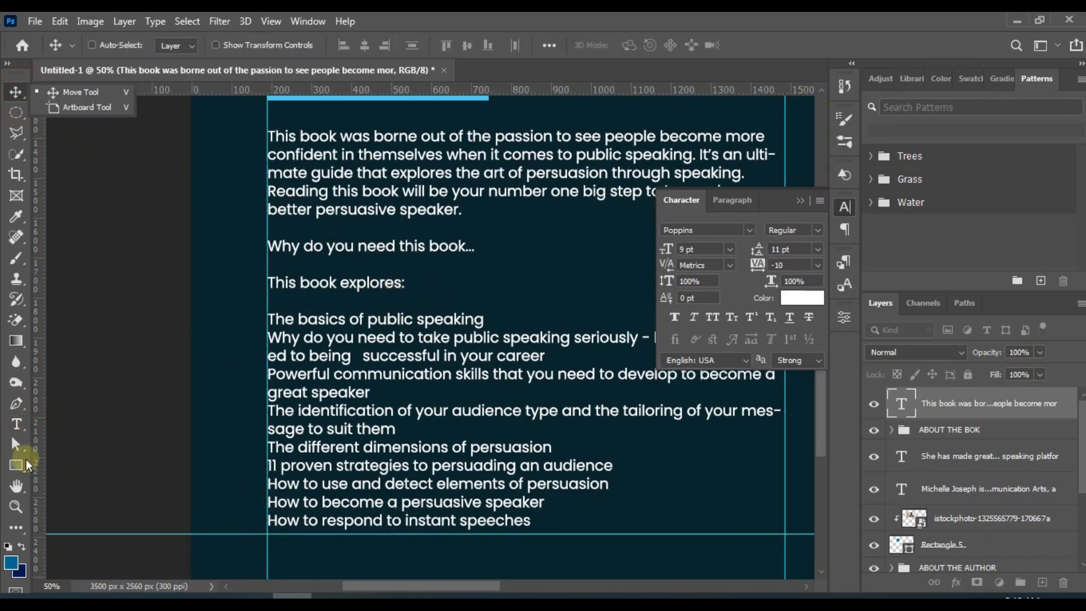
# Draw a square bullet about 15 px wide just outside the margin guide, beside "The basics of public speaking".
pyautogui.press('u')
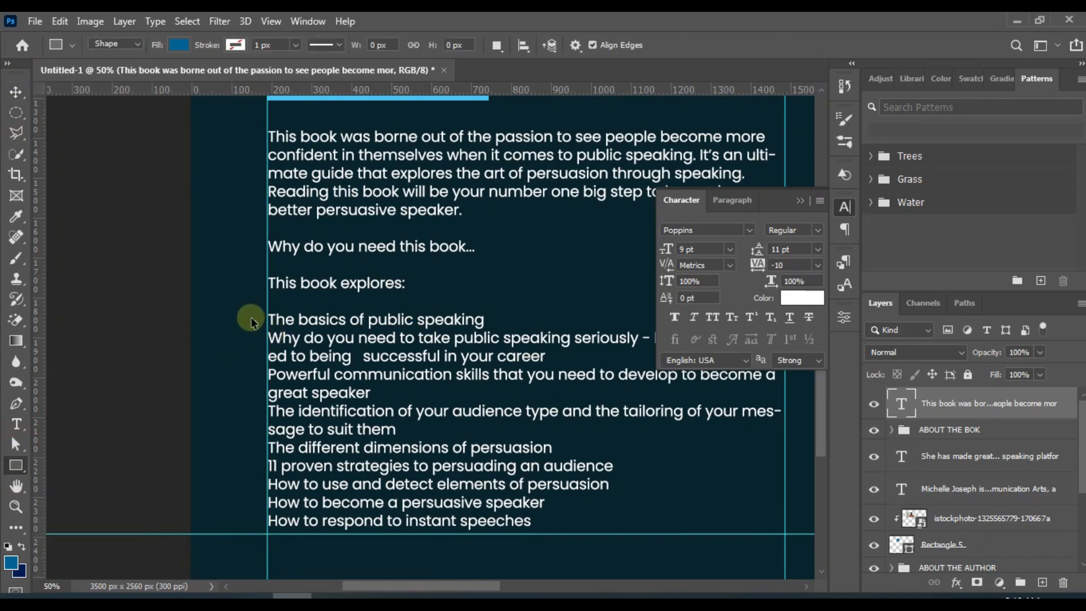
pyautogui.hotkey('ctrl', '+')
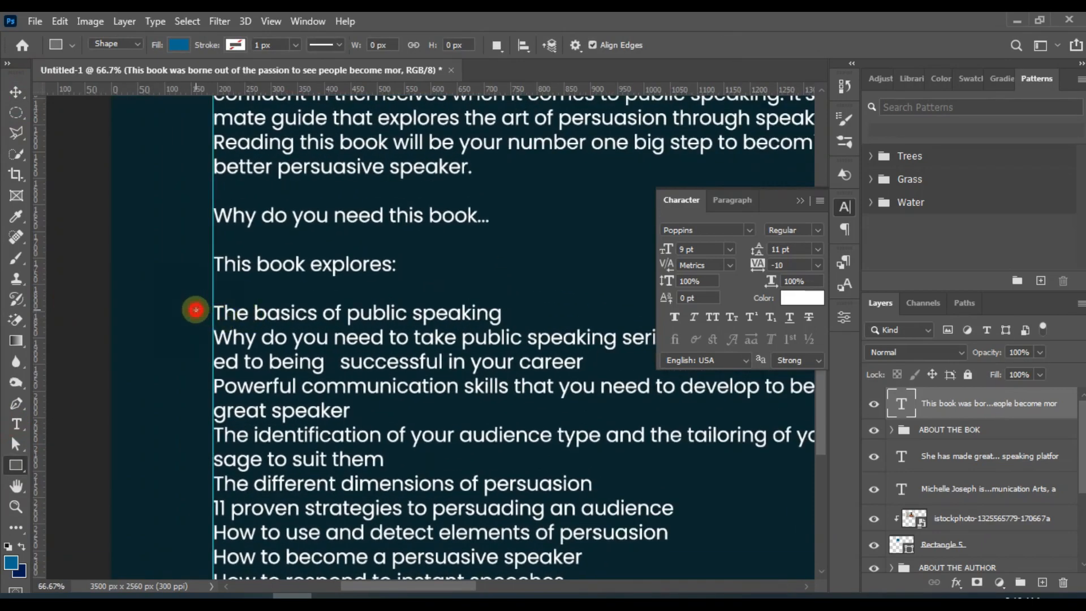
pyautogui.moveTo(196, 310); pyautogui.dragTo(203, 317)
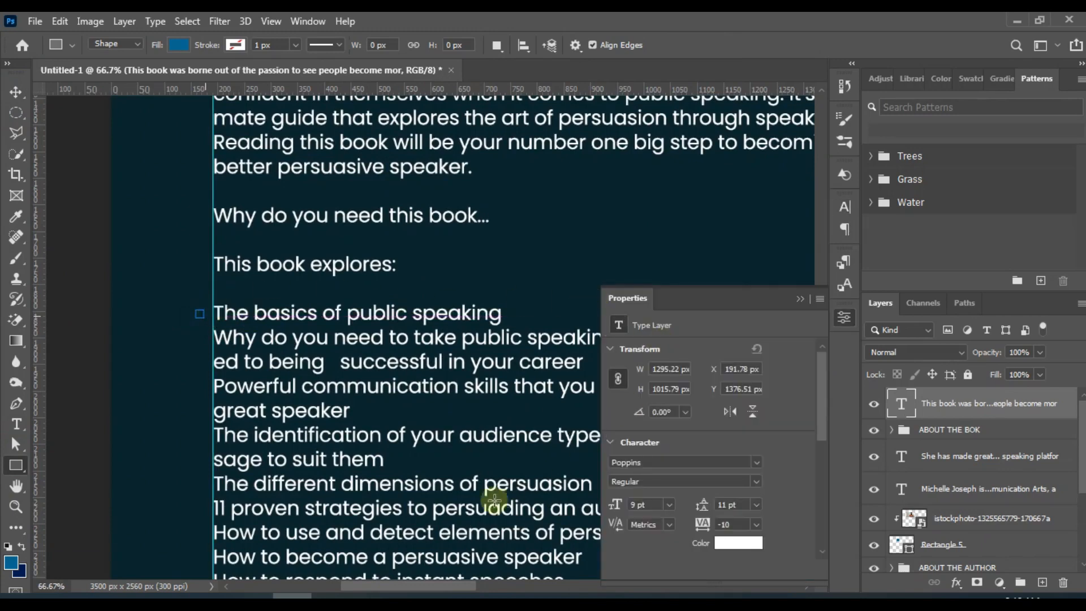
pyautogui.hotkey('ctrl', '-')
pyautogui.click(804, 300)
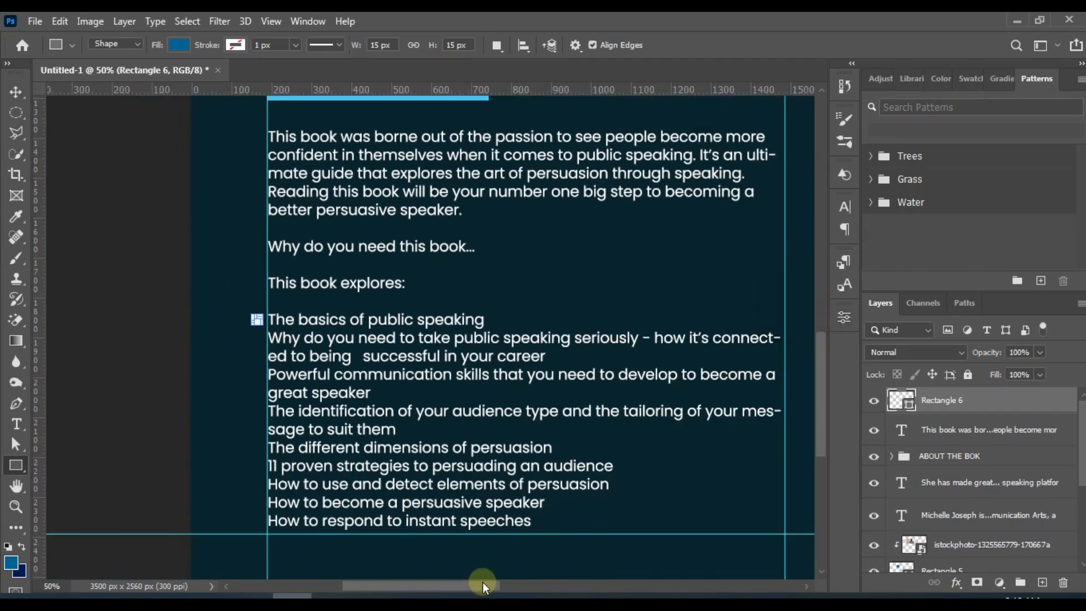
# Recolour the square bullet with the light blue sampled from the "ABOUT THE BOOK" heading bar.
pyautogui.moveTo(481, 588); pyautogui.dragTo(495, 587)
pyautogui.scroll(1, 517, 431)
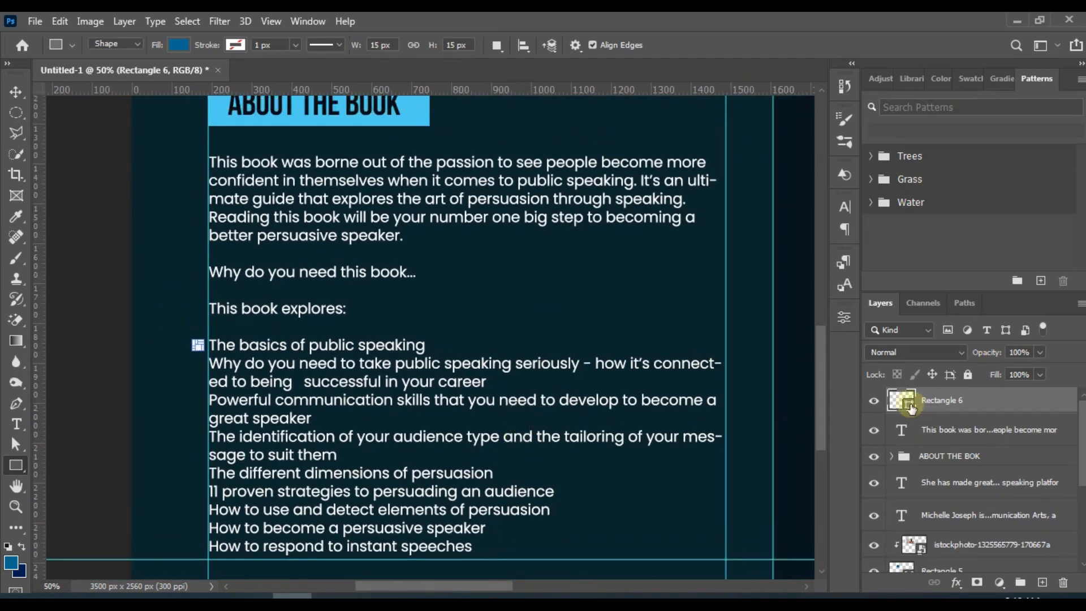
pyautogui.doubleClick(902, 400)
pyautogui.click(419, 109)
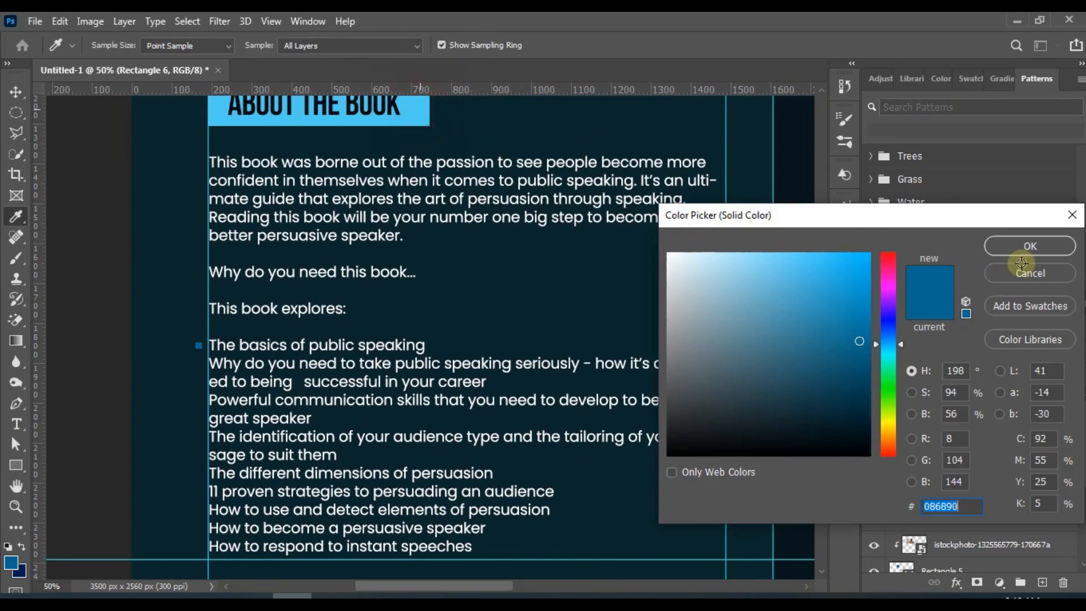
pyautogui.click(1010, 250)
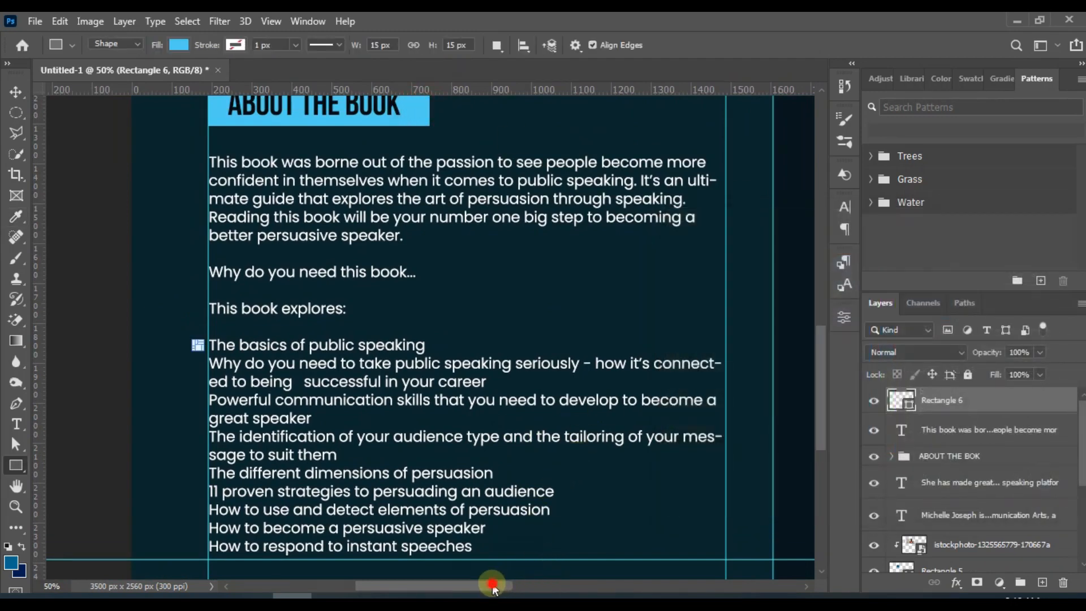
# Duplicate the blue bullet straight down beside "Why do you need to take public speaking seriously".
pyautogui.moveTo(492, 586); pyautogui.dragTo(468, 586)
pyautogui.hotkey('ctrl', '+')
pyautogui.scroll(-2, 419, 382)
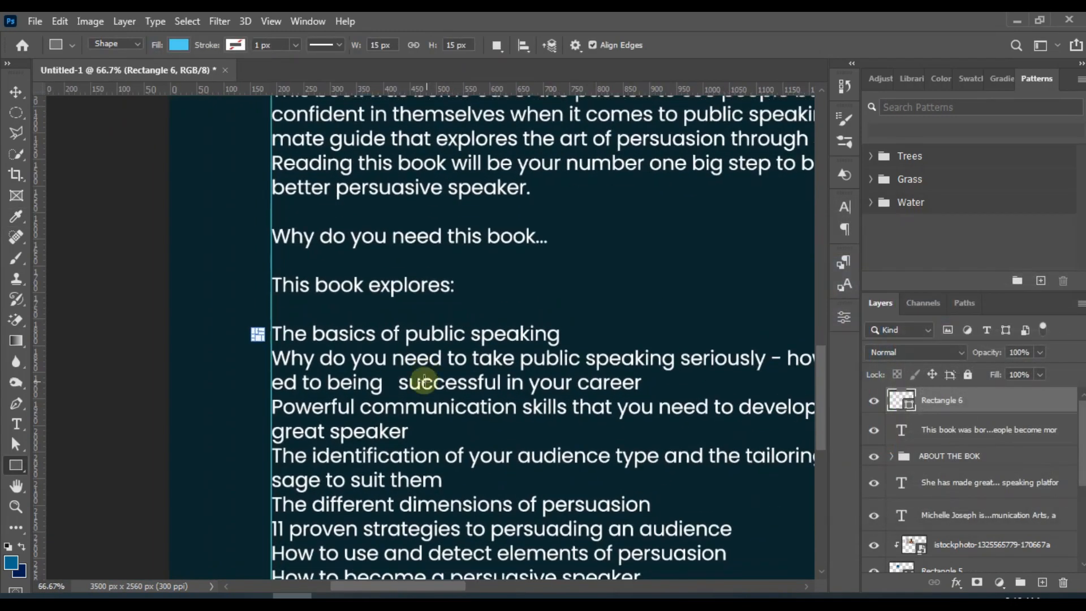
pyautogui.click(16, 92)
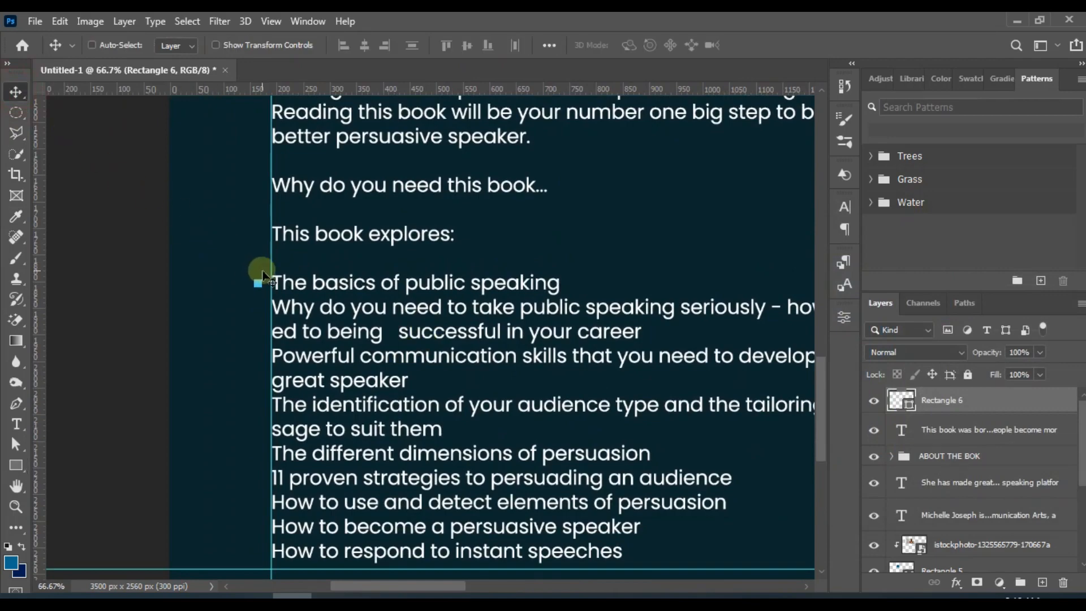
pyautogui.hotkey('ctrl', '+')
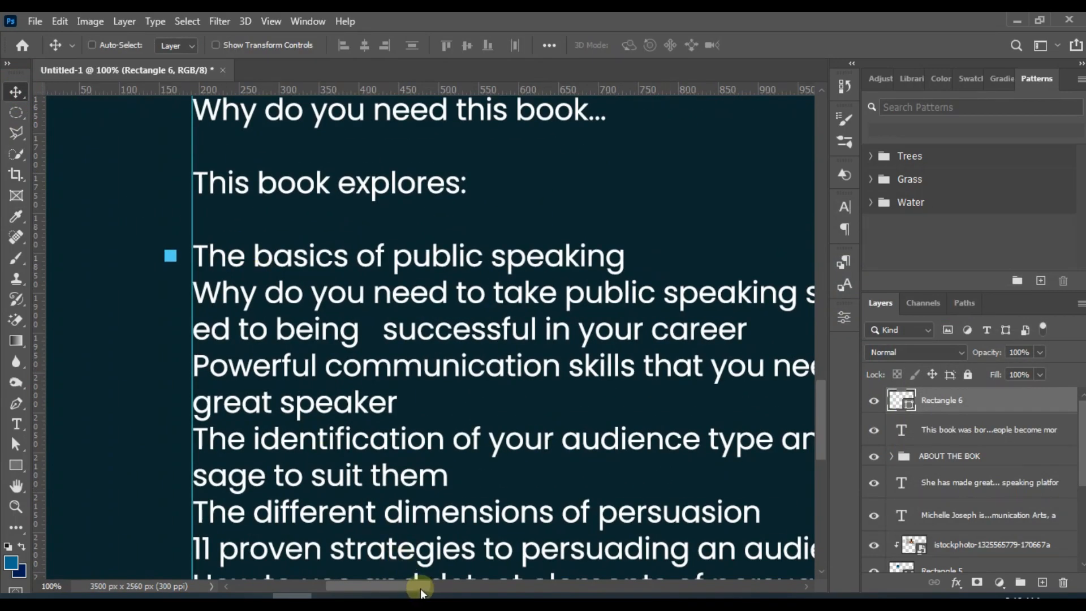
pyautogui.moveTo(420, 586); pyautogui.dragTo(399, 586)
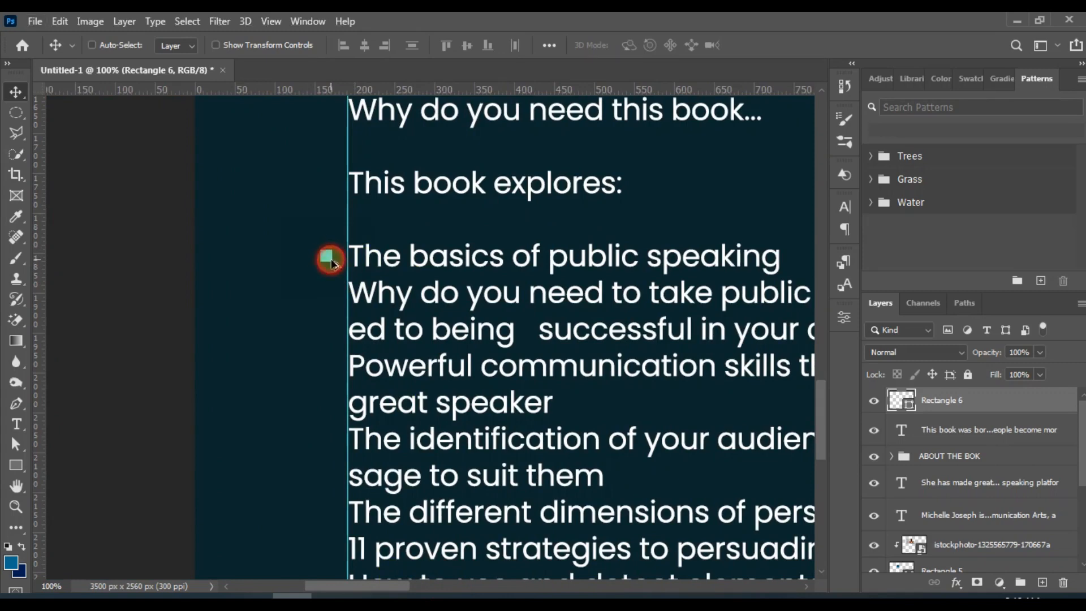
pyautogui.moveTo(332, 264)
pyautogui.mouseDown()
pyautogui.moveTo(331, 301)
pyautogui.moveTo(344, 281)
pyautogui.mouseUp()
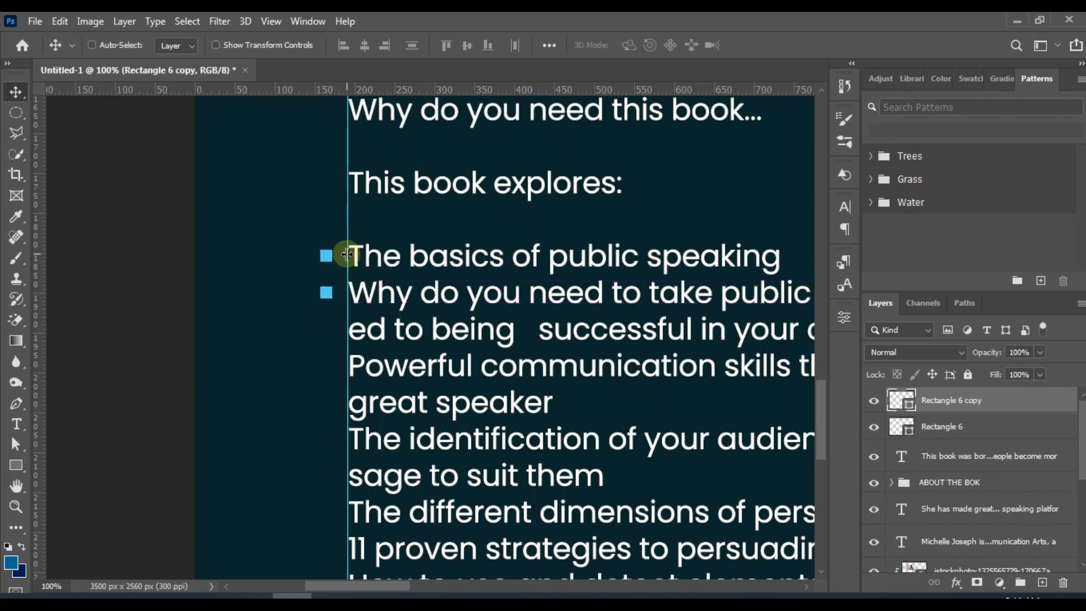
# Copy the bullet beside "Powerful communication skills" and "The identification of your audience type".
pyautogui.scroll(-1, 331, 255)
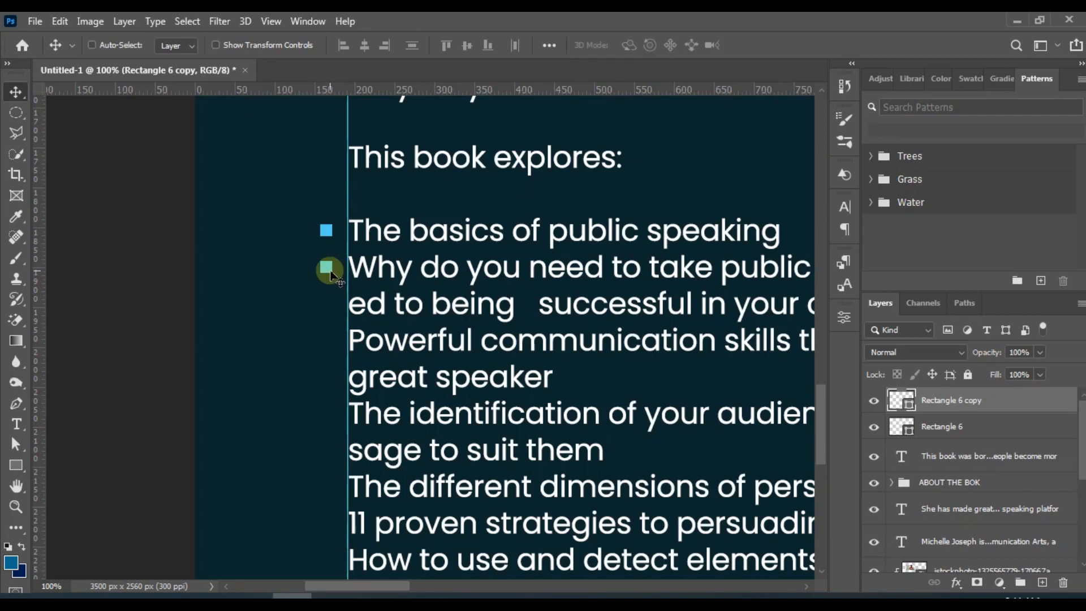
pyautogui.moveTo(333, 276); pyautogui.dragTo(333, 348)
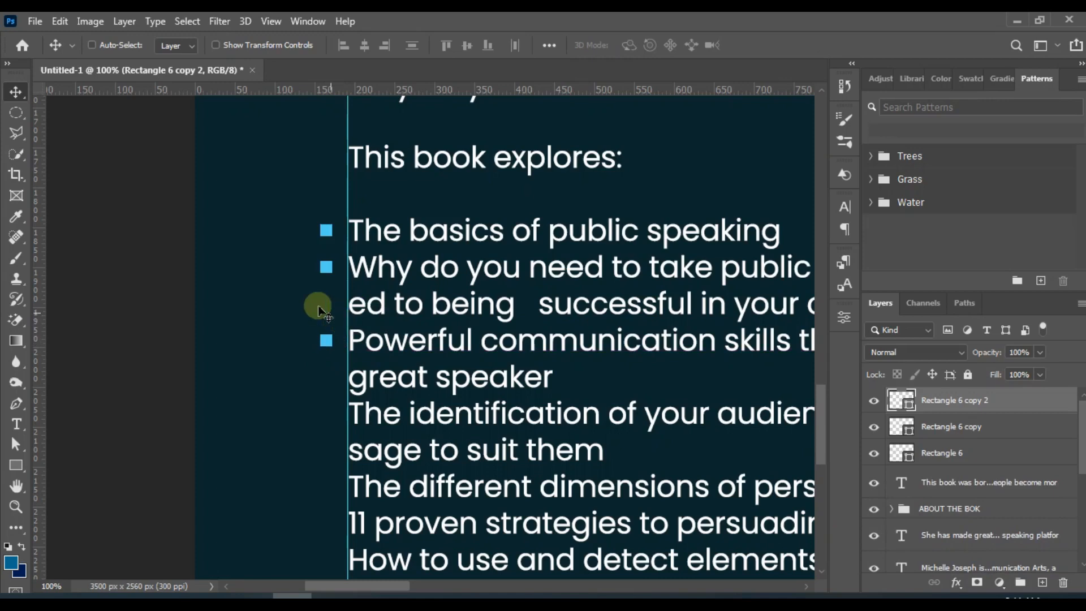
pyautogui.scroll(-3, 334, 311)
pyautogui.moveTo(331, 254); pyautogui.dragTo(331, 317)
pyautogui.scroll(-3, 328, 308)
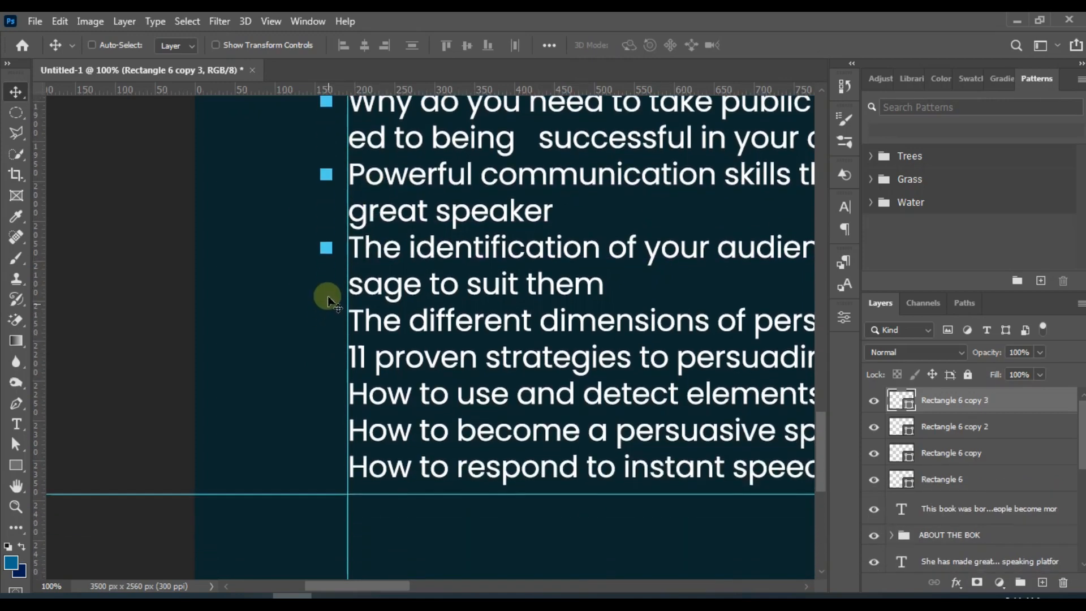
# Copy the bullet beside "The different dimensions of persuasion", "11 proven strategies" and each of the three "How to" lines.
pyautogui.moveTo(327, 225); pyautogui.dragTo(327, 289)
pyautogui.scroll(-2, 338, 260)
pyautogui.scroll(-3, 327, 284)
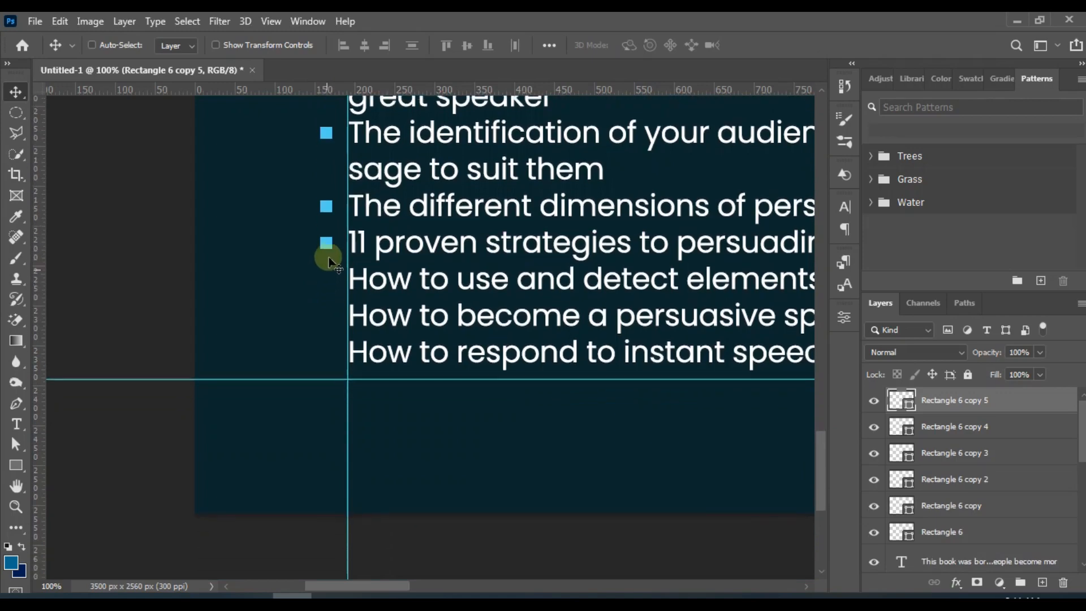
pyautogui.moveTo(329, 253); pyautogui.dragTo(334, 313)
pyautogui.scroll(-1, 331, 286)
pyautogui.scroll(-1, 331, 288)
pyautogui.scroll(-2, 333, 292)
# Hide the guides and review the whole cover layout.
pyautogui.hotkey('ctrl', '-')
pyautogui.hotkey('ctrl', '-')
pyautogui.hotkey('ctrl', '-')
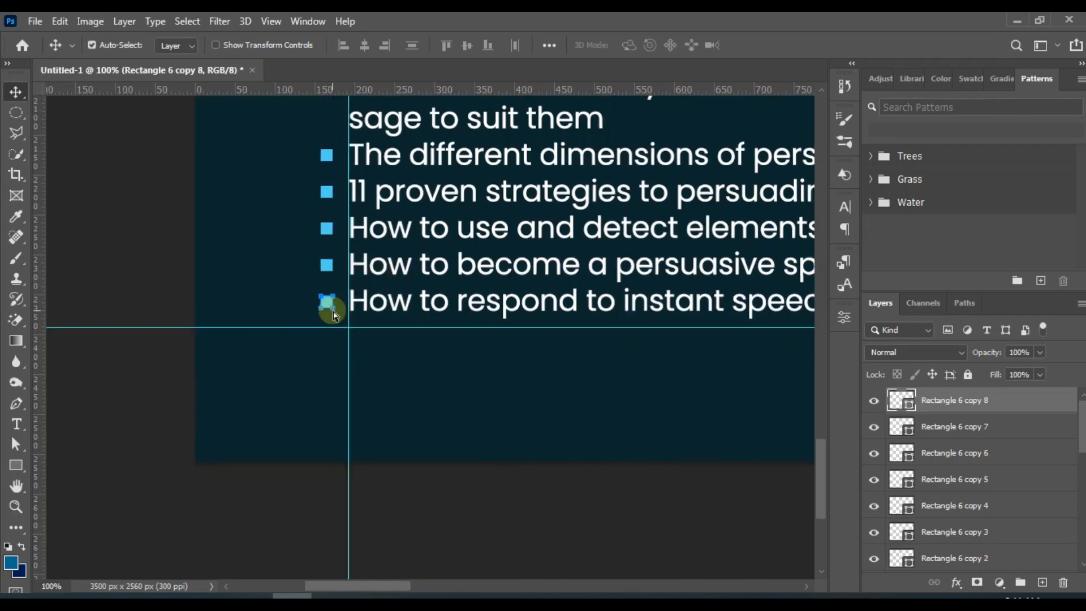
pyautogui.hotkey('ctrl', 'h')
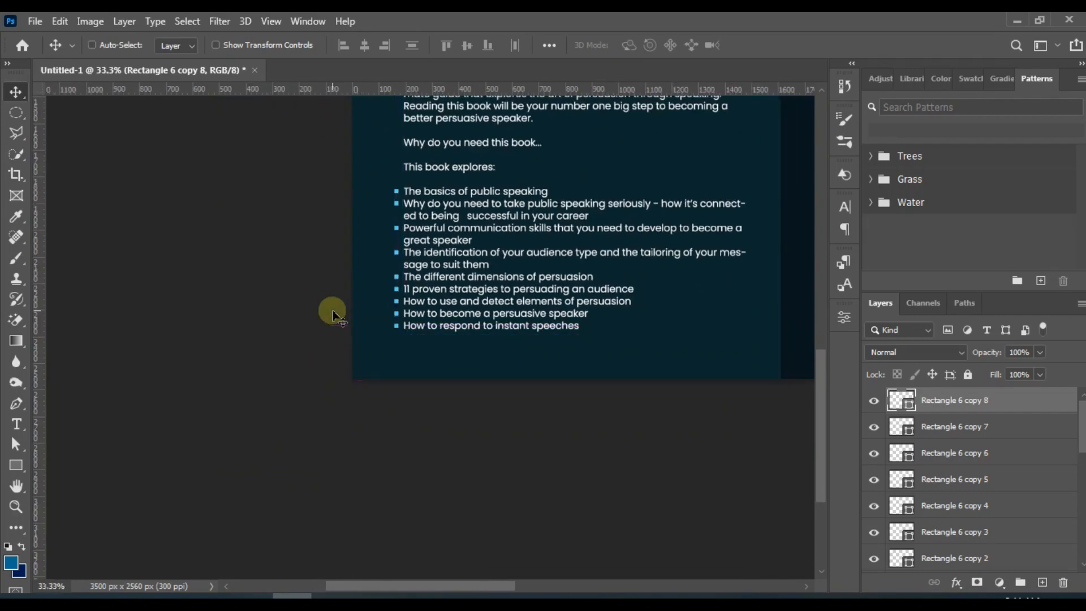
pyautogui.hotkey('ctrl', '-')
pyautogui.hotkey('ctrl', '-')
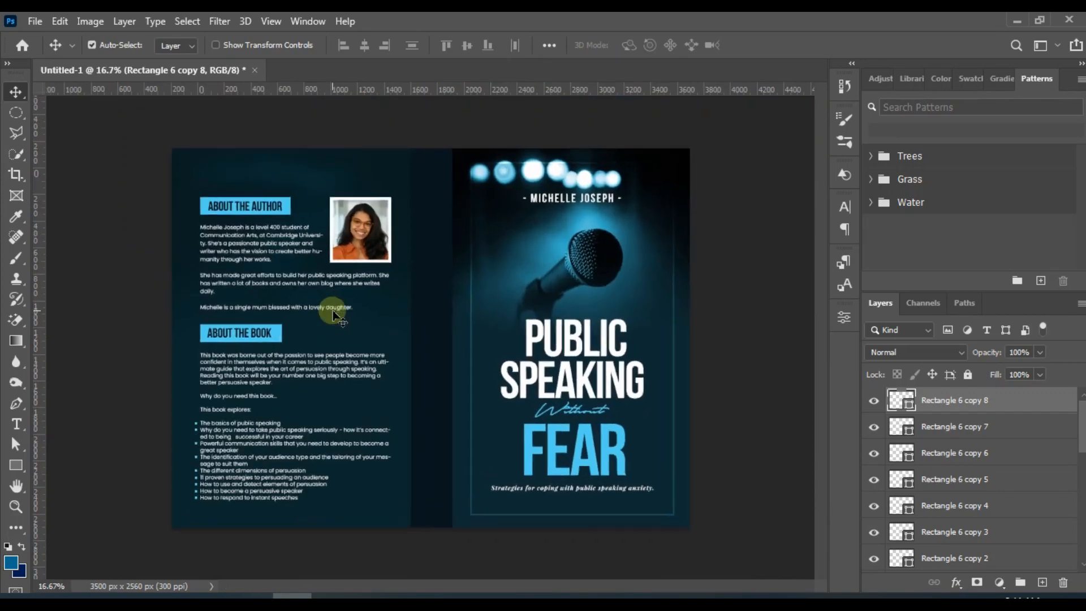
# Group all the bullet squares, the book description text and the "ABOUT THE BOK" heading group together.
pyautogui.hotkey('ctrl', '+')
pyautogui.scroll(-2, 333, 311)
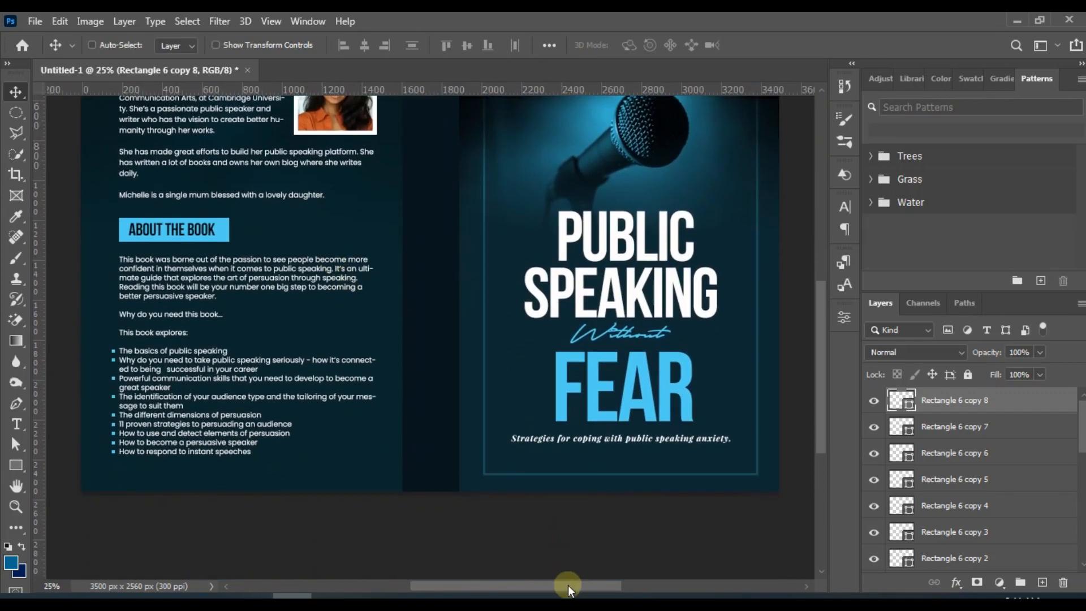
pyautogui.moveTo(568, 586); pyautogui.dragTo(539, 586)
pyautogui.scroll(-3, 1023, 406)
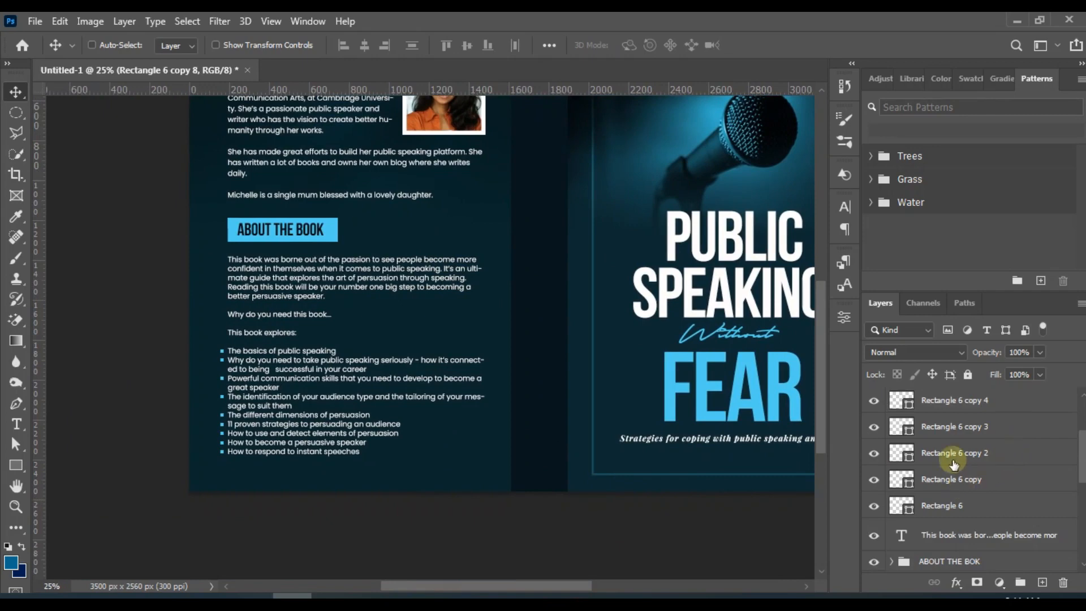
pyautogui.scroll(-2, 949, 487)
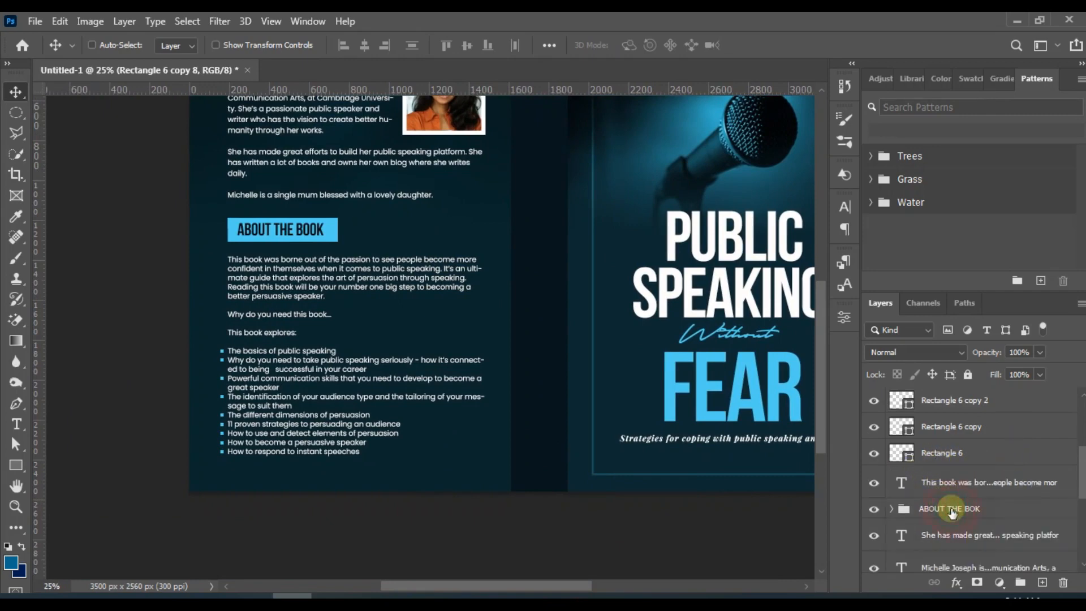
pyautogui.keyDown('shift'); pyautogui.click(951, 511); pyautogui.keyUp('shift')
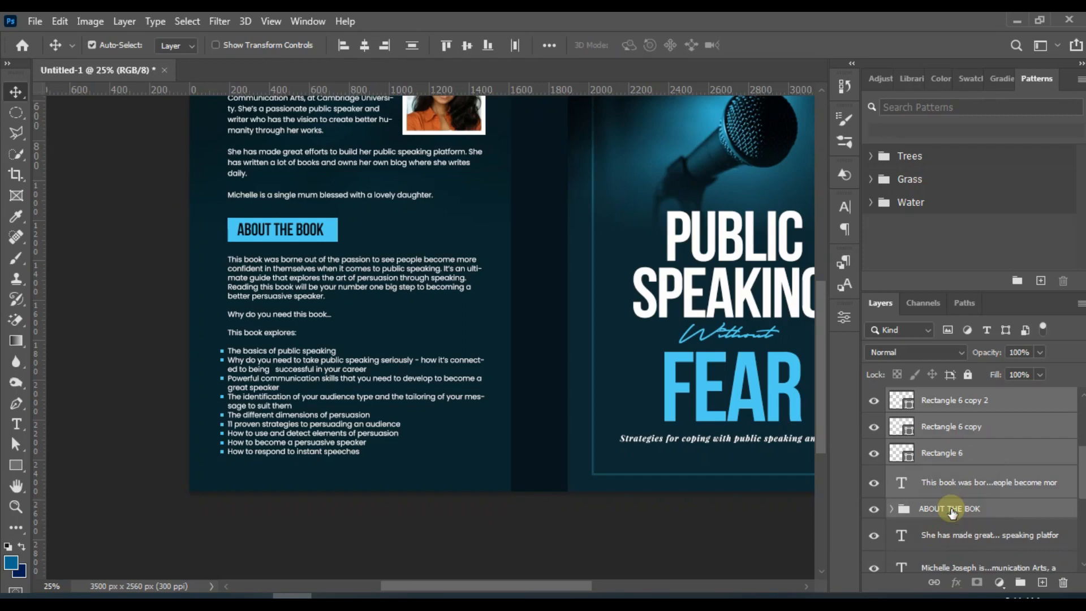
pyautogui.hotkey('ctrl', 'g')
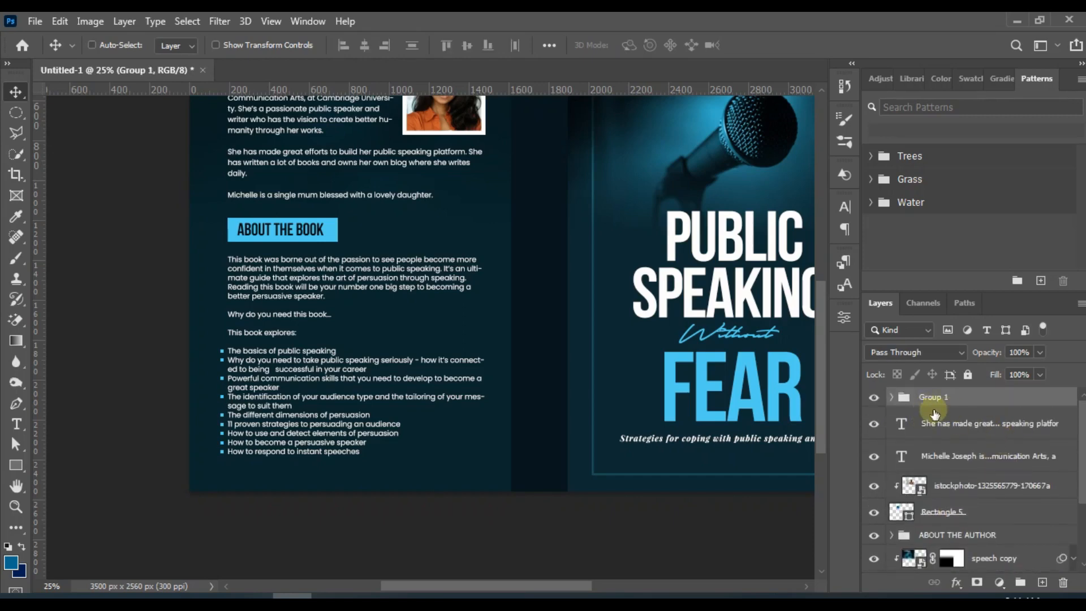
# Rename the new group as "ABOUT THE BOOK" and toggle its visibility to check its contents.
pyautogui.doubleClick(931, 398)
pyautogui.write('A')
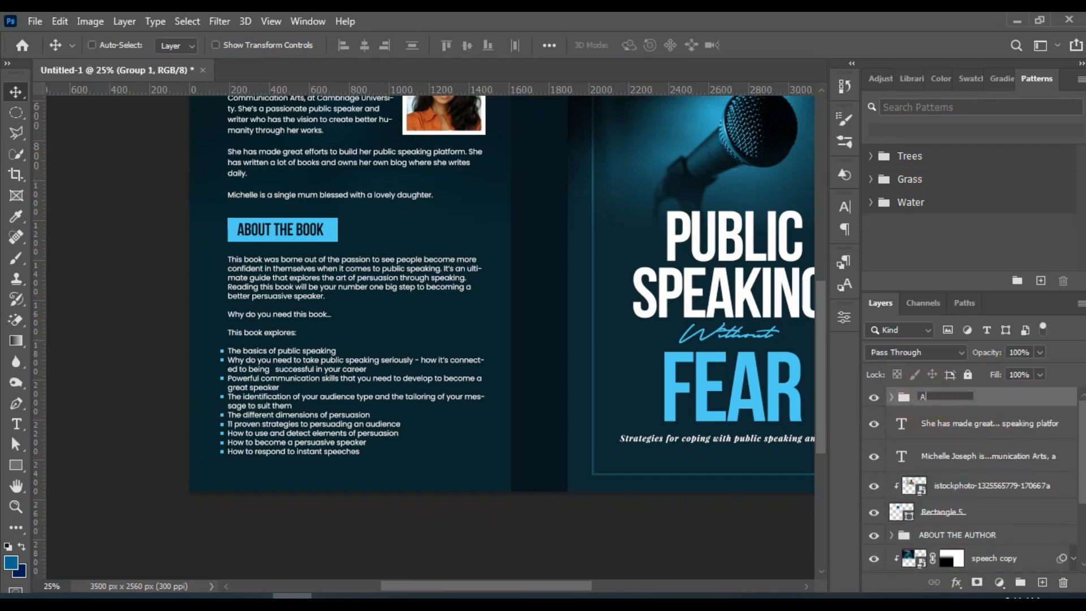
pyautogui.write('BOUT THE BOKK')
pyautogui.press('Return')
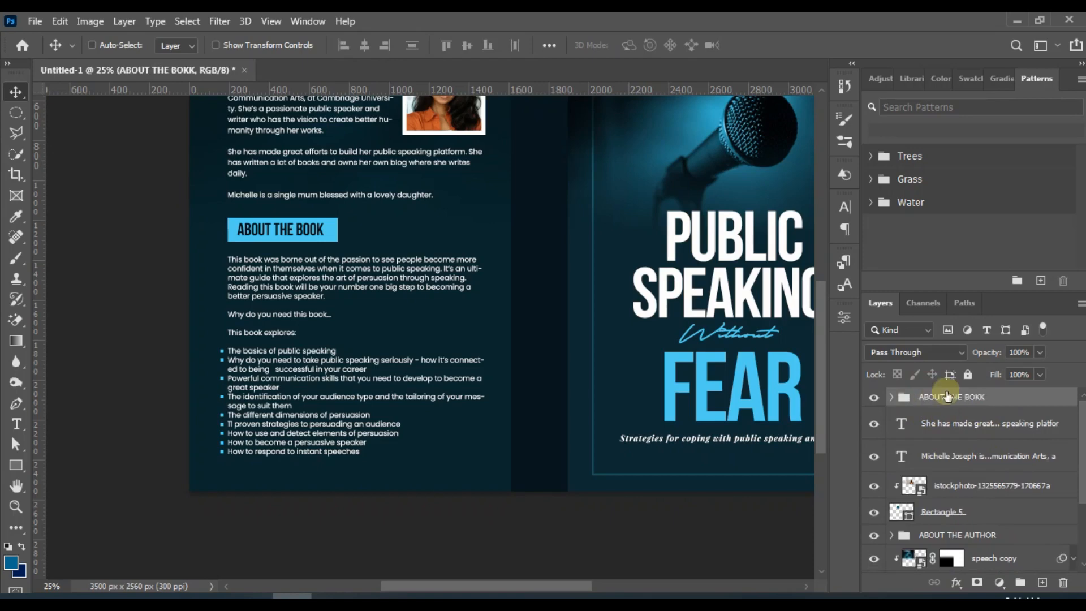
pyautogui.doubleClick(983, 396)
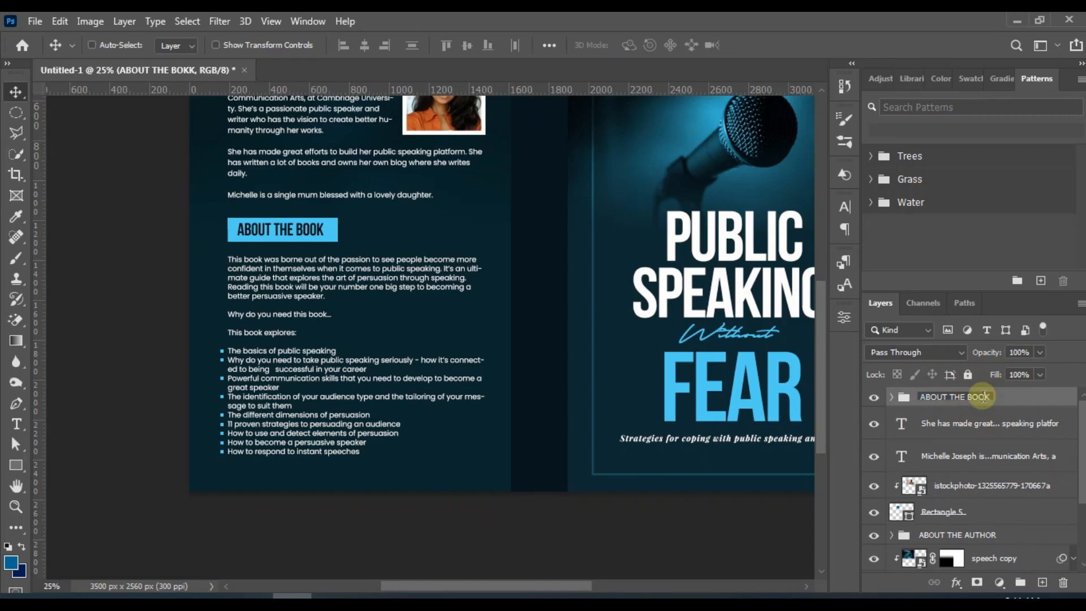
pyautogui.press('Return')
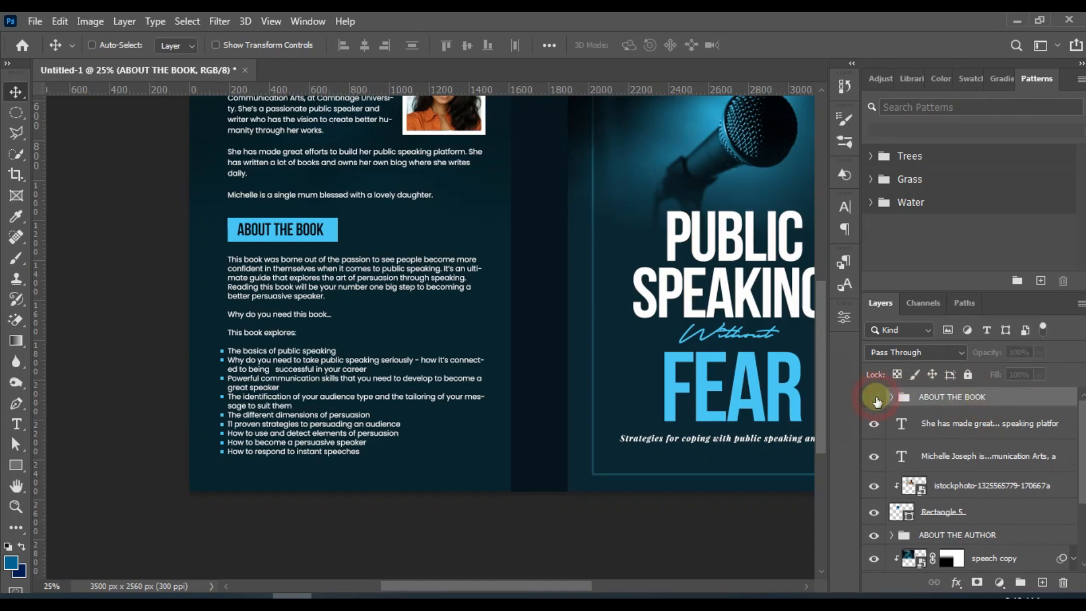
pyautogui.click(874, 397)
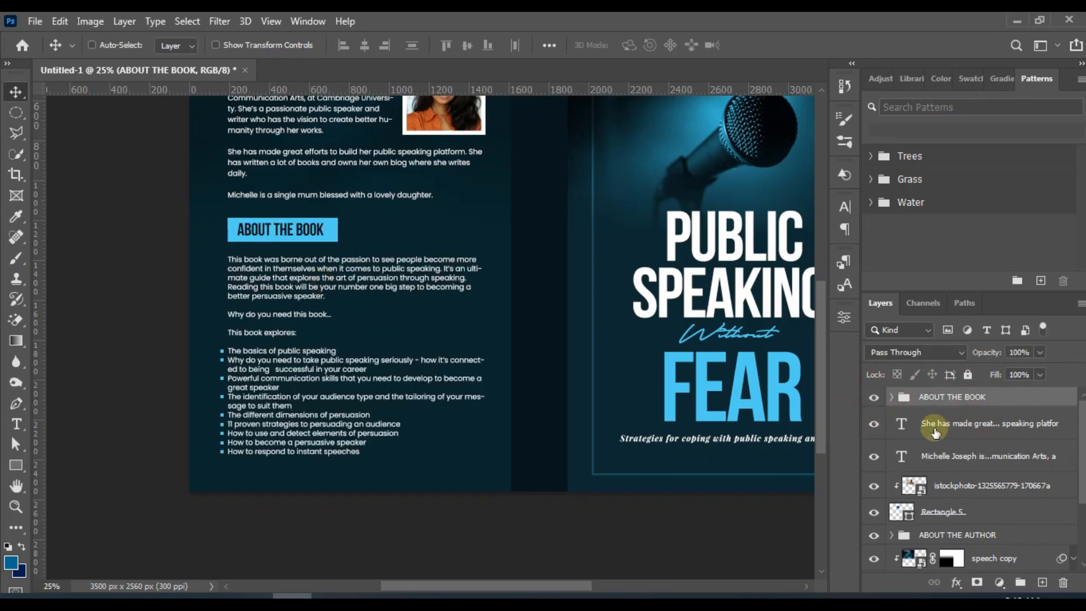
# Group the two author bio texts, the author photo, its rectangle and the heading group, and name the group "ABOUT THE AUTHOR".
pyautogui.keyDown('shift'); pyautogui.click(949, 535); pyautogui.keyUp('shift')
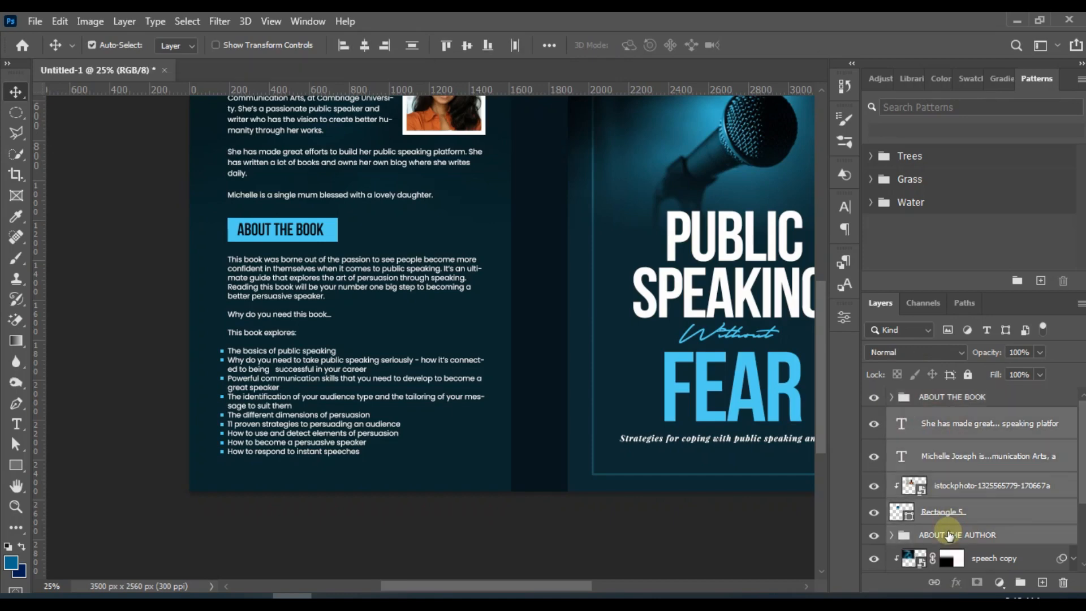
pyautogui.hotkey('ctrl', 'g')
pyautogui.doubleClick(932, 417)
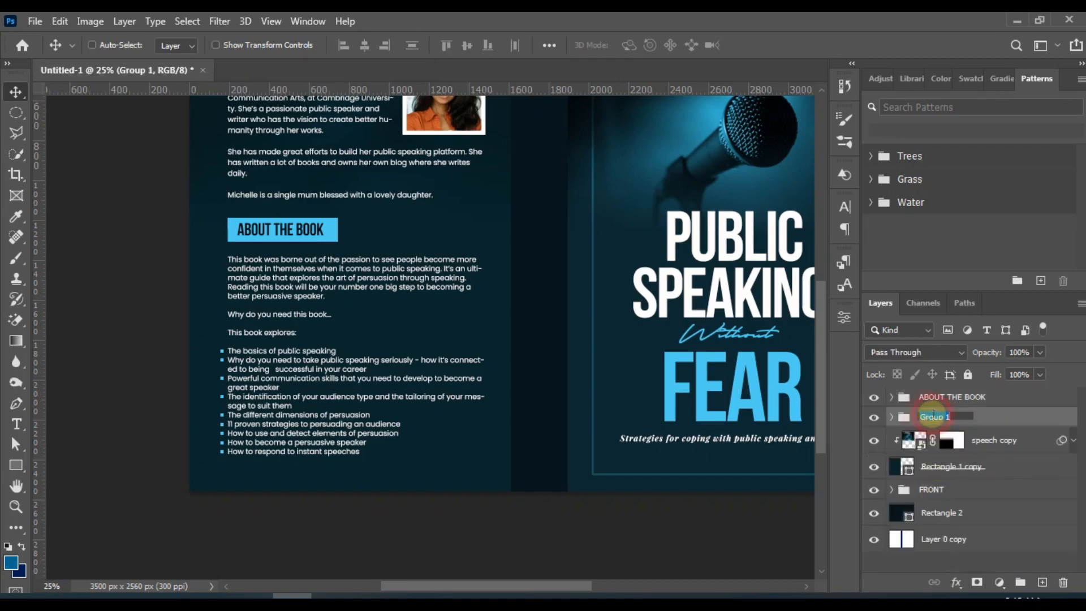
pyautogui.write('ABOUT')
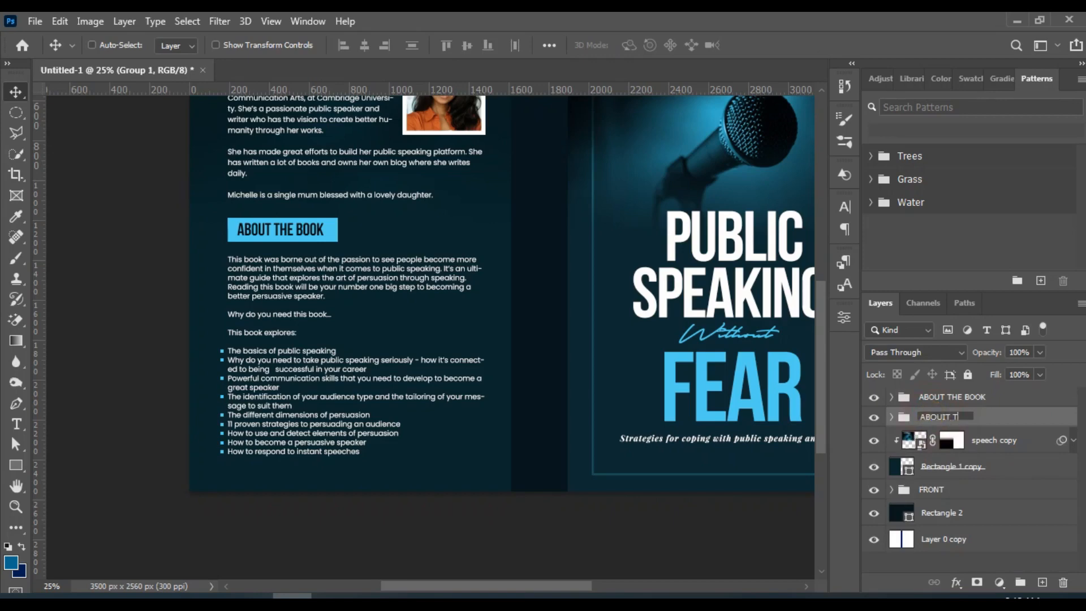
pyautogui.write(' T')
pyautogui.press('BackSpace')
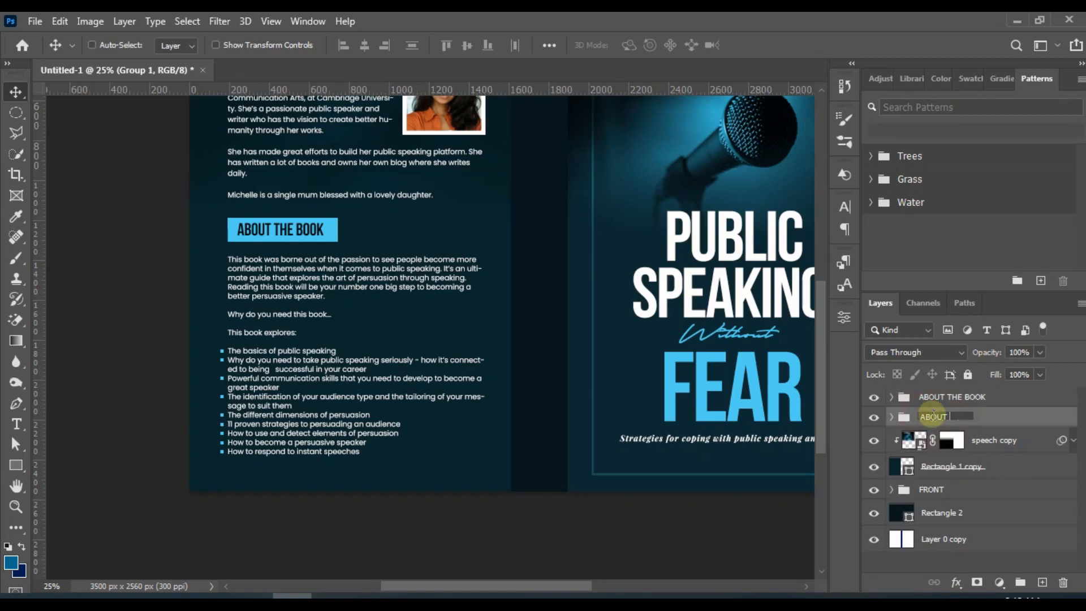
pyautogui.write('THE AUTHOR')
pyautogui.press('Return')
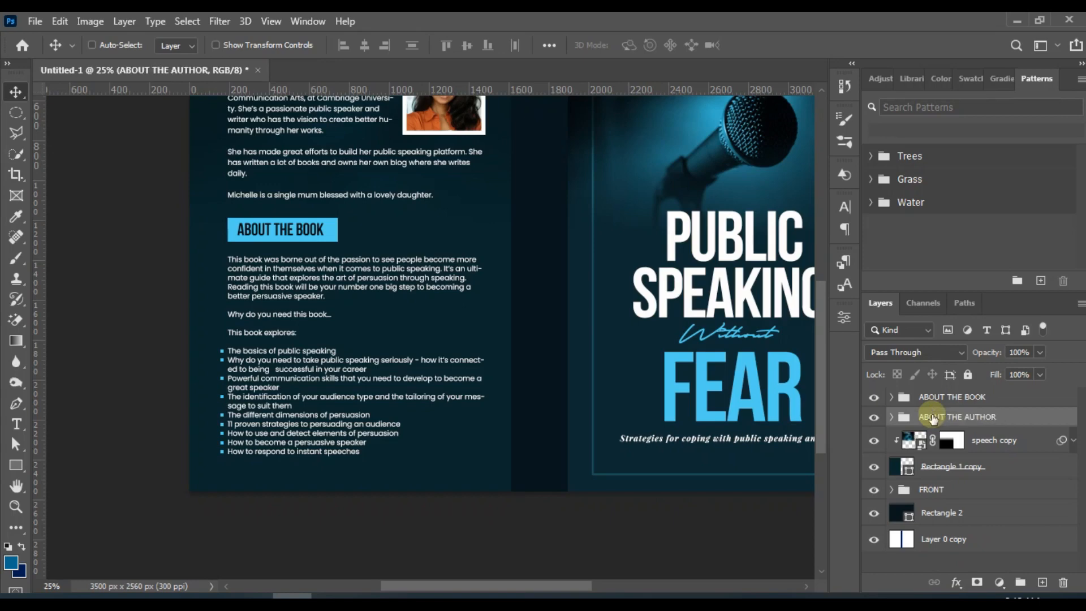
# Add the horizontal text "PUBLIC SPEAKING WITHOUT FEAR" on the spine, on a layer above the ABOUT THE BOOK group.
pyautogui.hotkey('ctrl', '-')
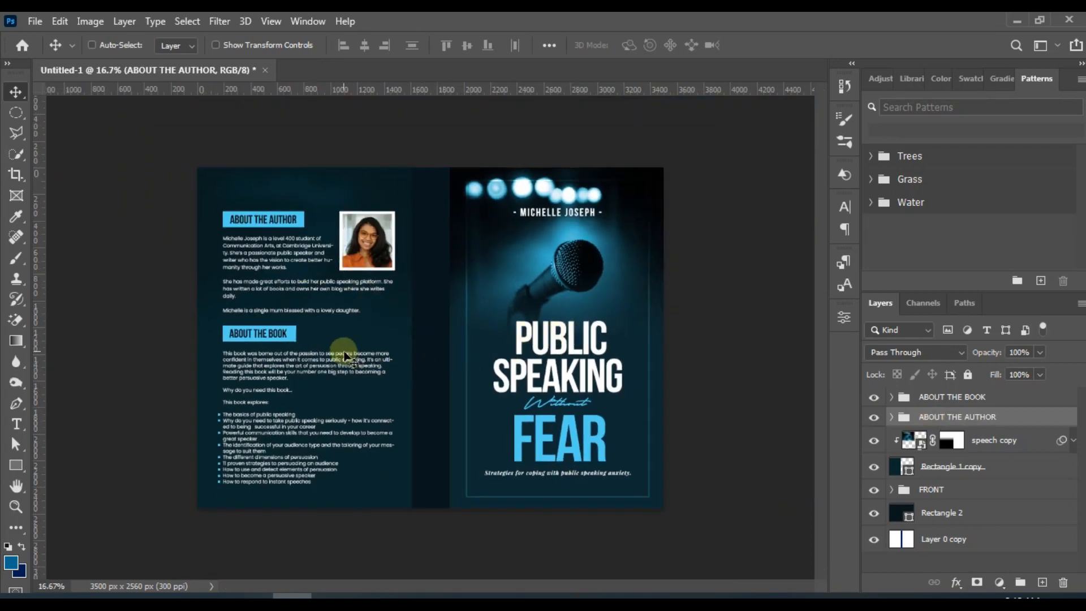
pyautogui.scroll(1, 346, 356)
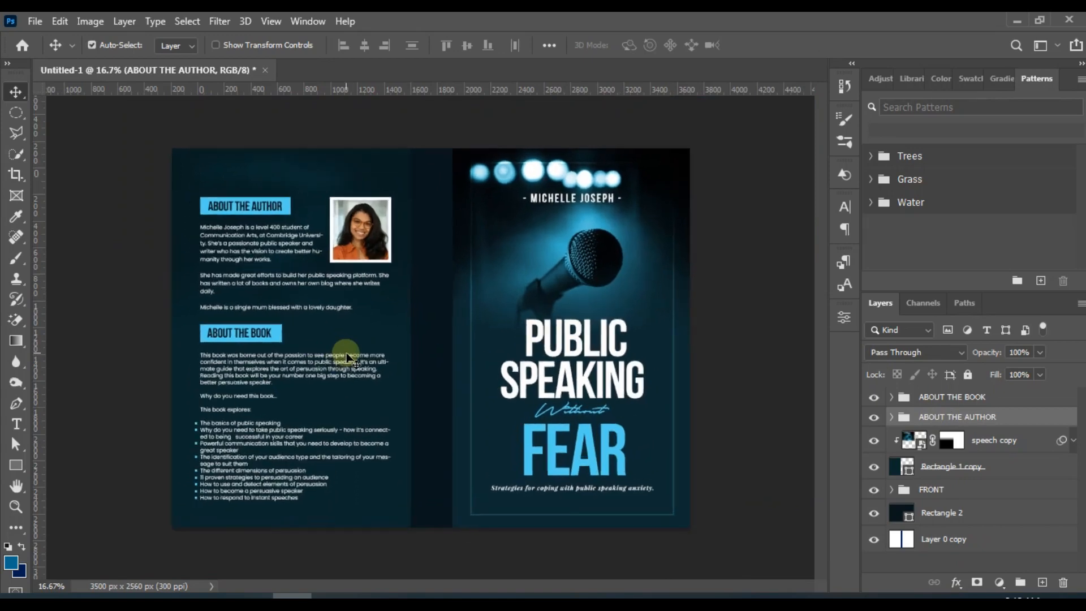
pyautogui.scroll(-2, 346, 356)
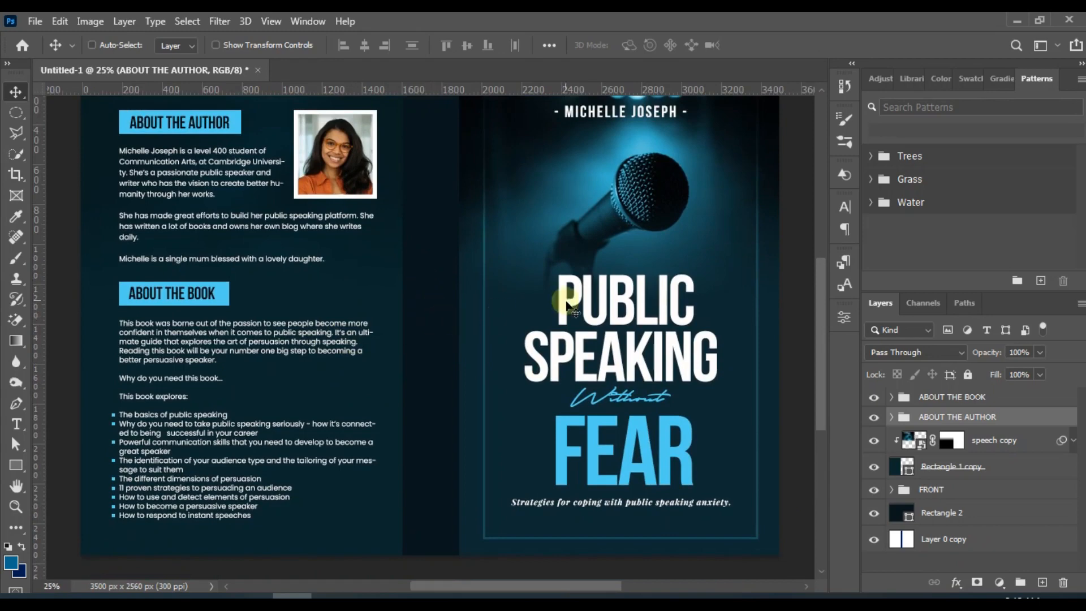
pyautogui.scroll(2, 447, 285)
pyautogui.scroll(-3, 447, 284)
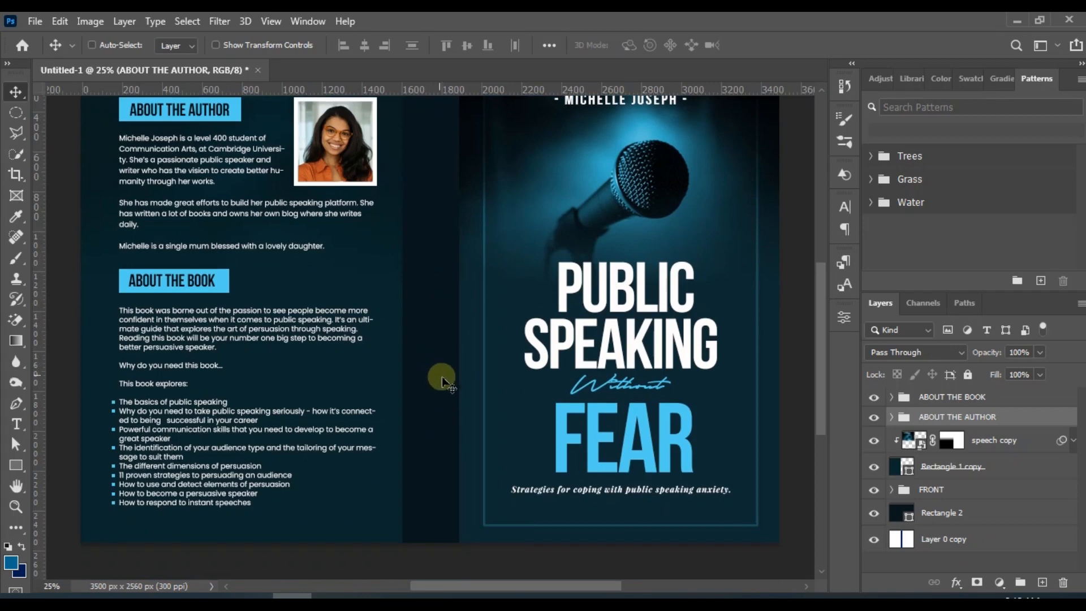
pyautogui.scroll(3, 457, 377)
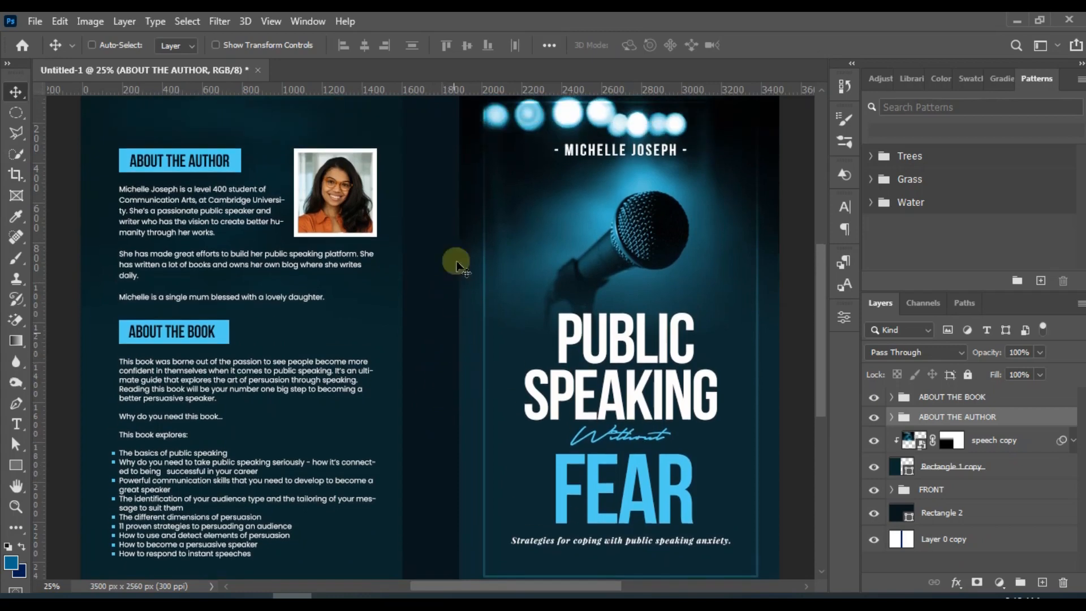
pyautogui.scroll(-2, 432, 286)
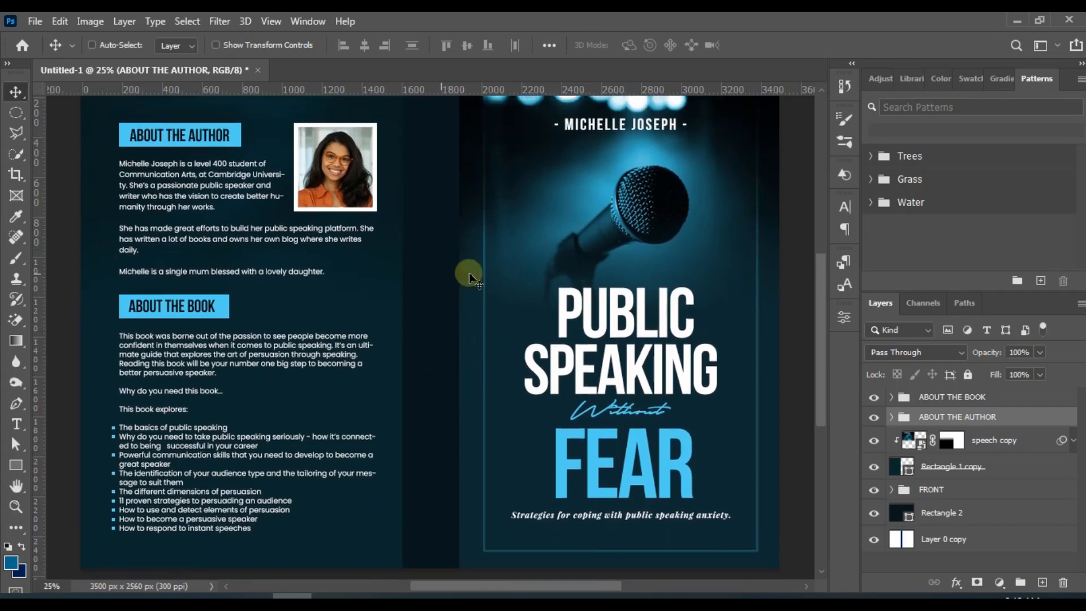
pyautogui.click(21, 423)
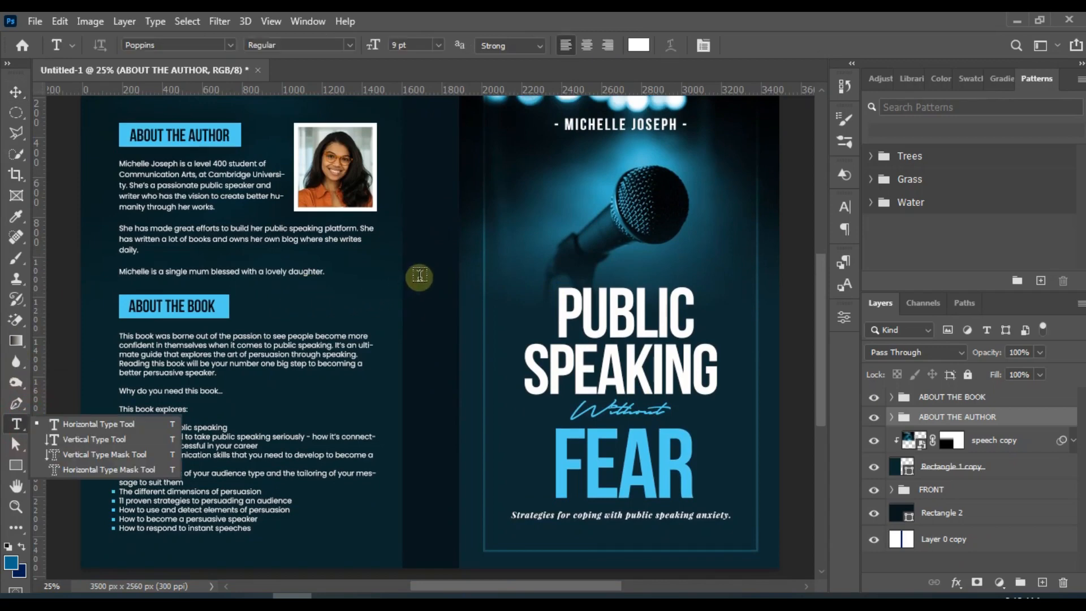
pyautogui.click(950, 400)
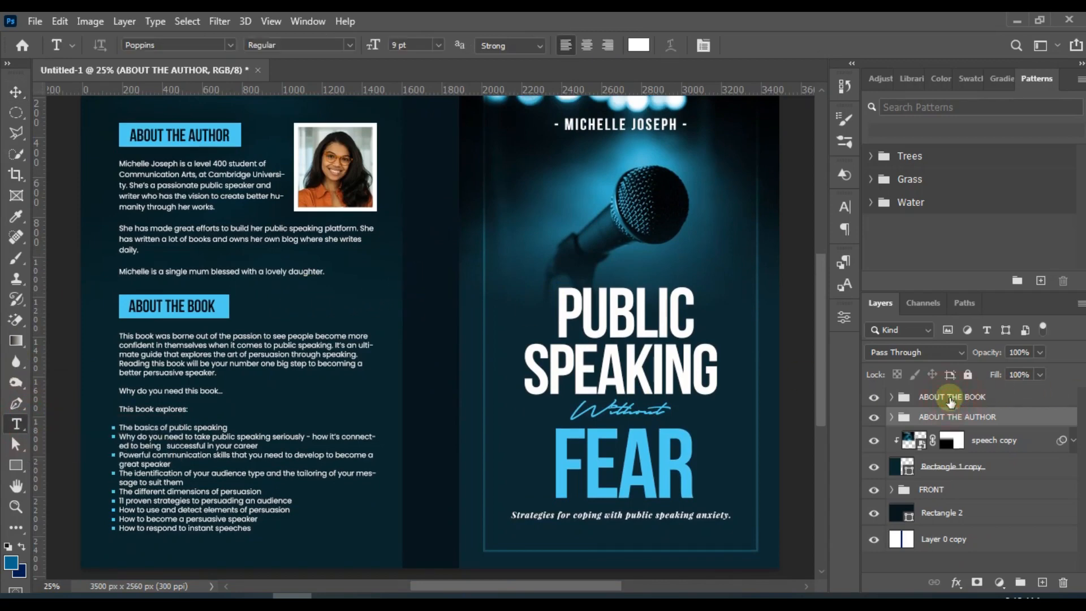
pyautogui.click(441, 295)
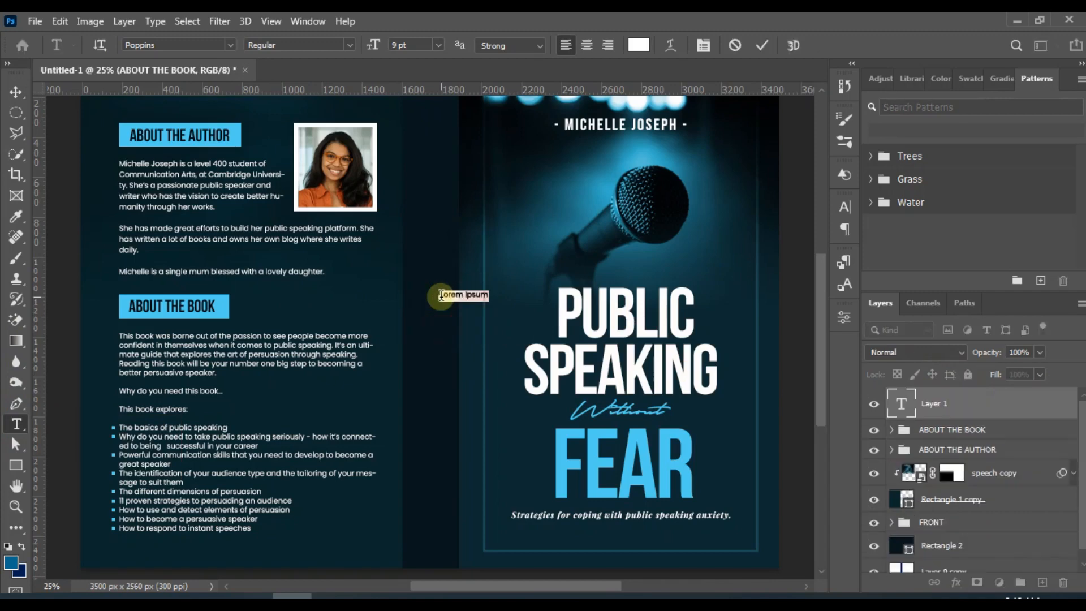
pyautogui.write('PUBLIC SPEAKING WITHOUT FEA')
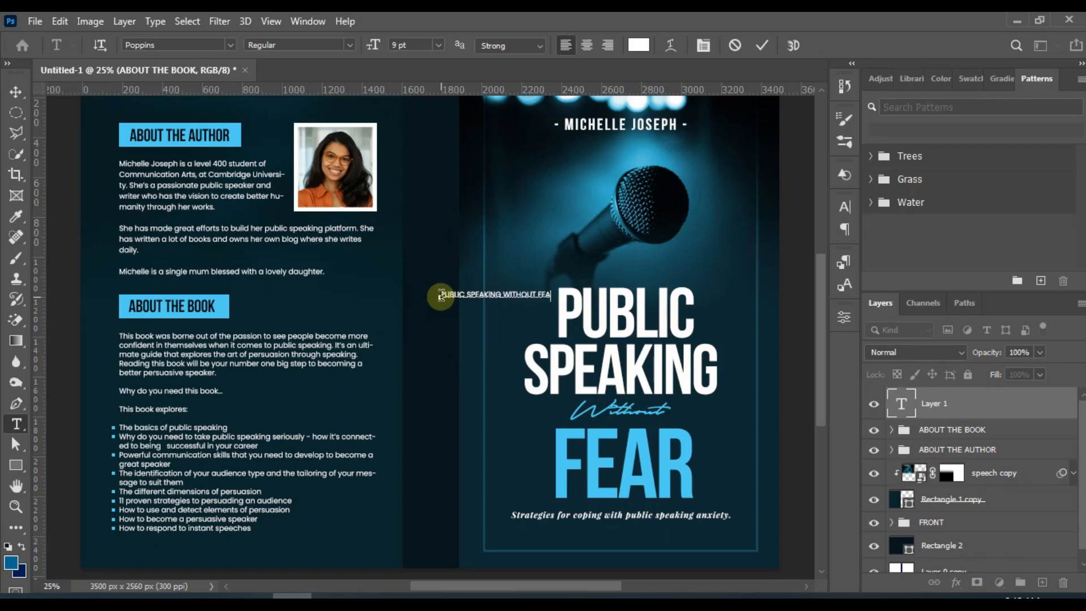
pyautogui.write('R')
# Set the spine title in Bebas Neue Regular at 33 pt and shift it so it centers roughly across the spine.
pyautogui.hotkey('ctrl', 'a')
pyautogui.click(193, 44)
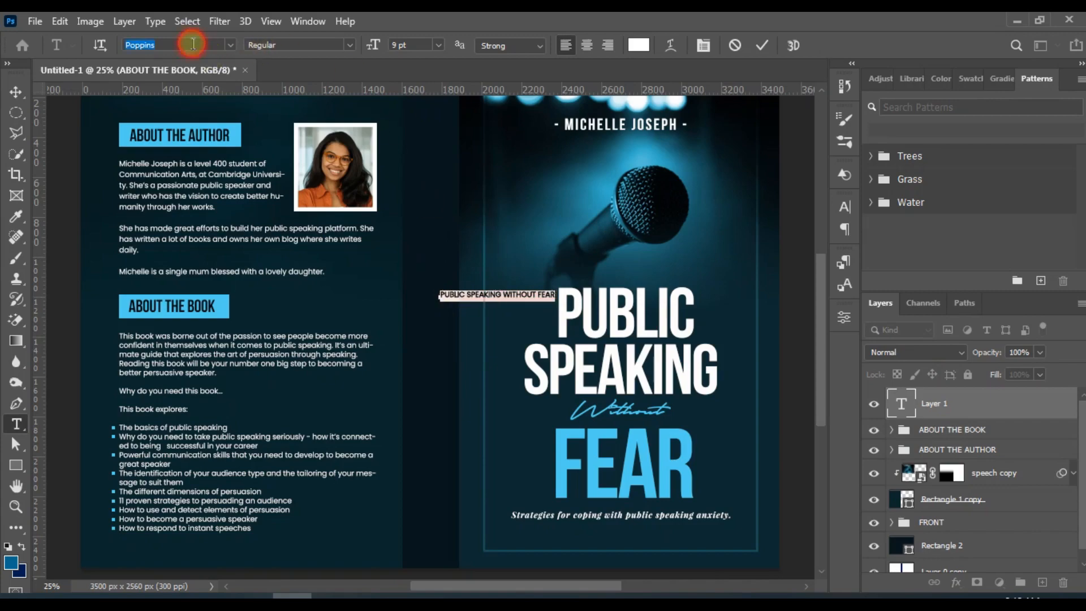
pyautogui.write('BE')
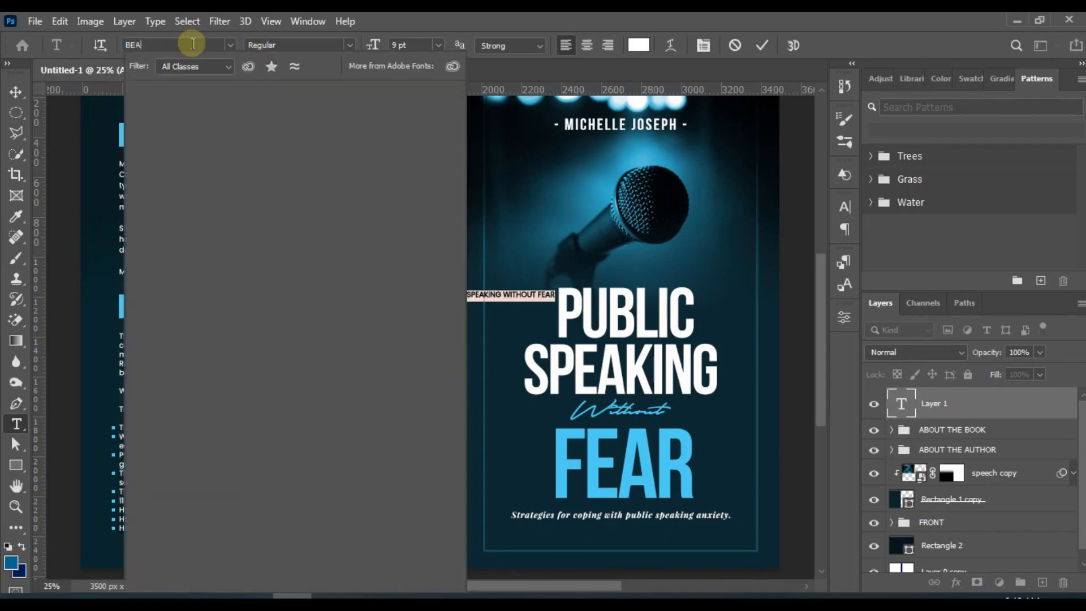
pyautogui.write('BAS')
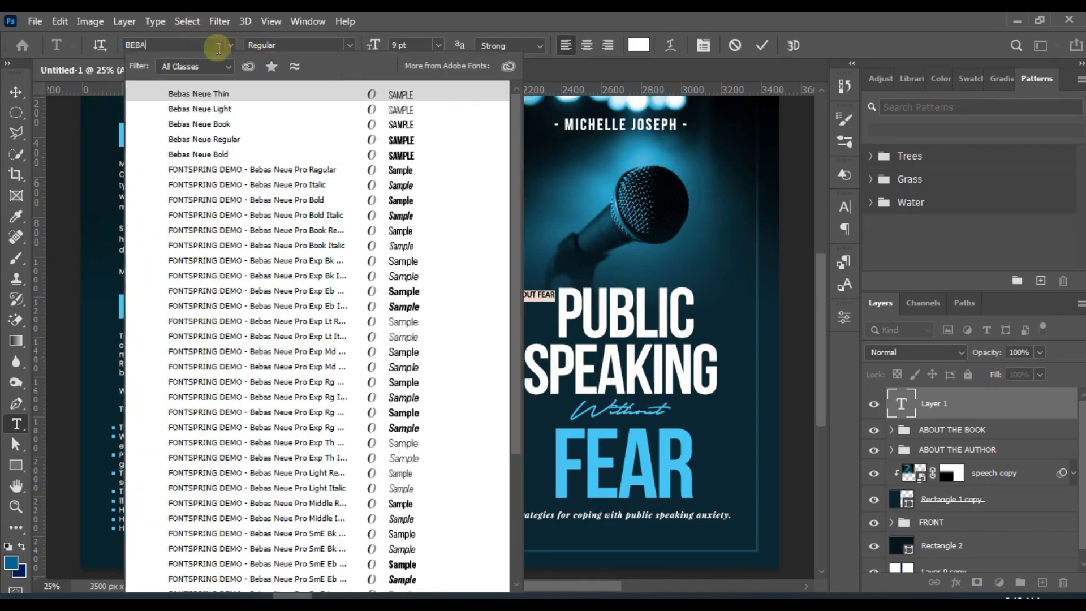
pyautogui.click(405, 141)
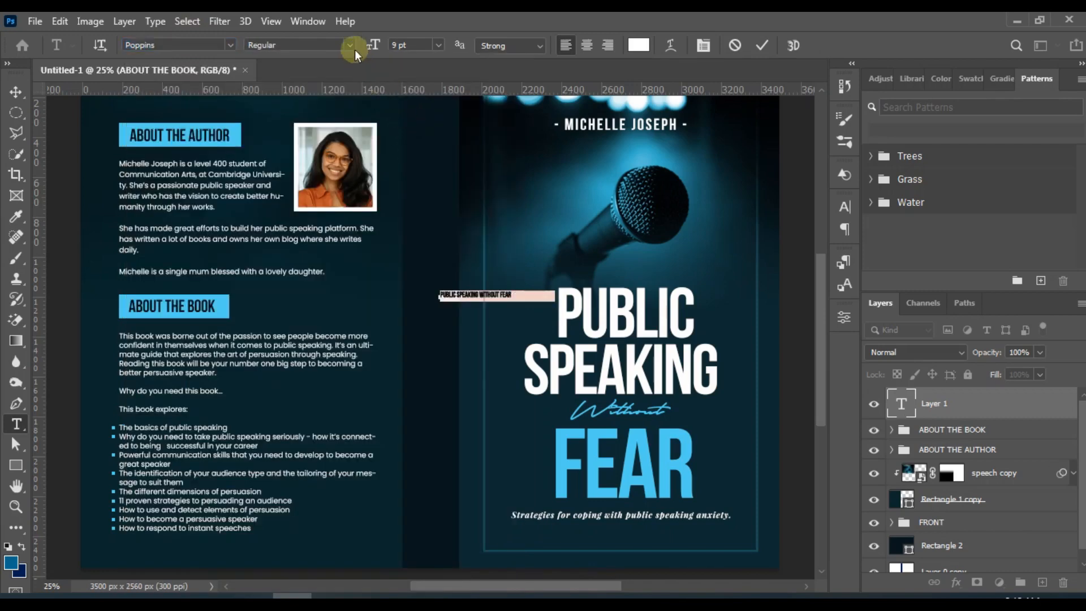
pyautogui.moveTo(373, 47); pyautogui.dragTo(396, 45)
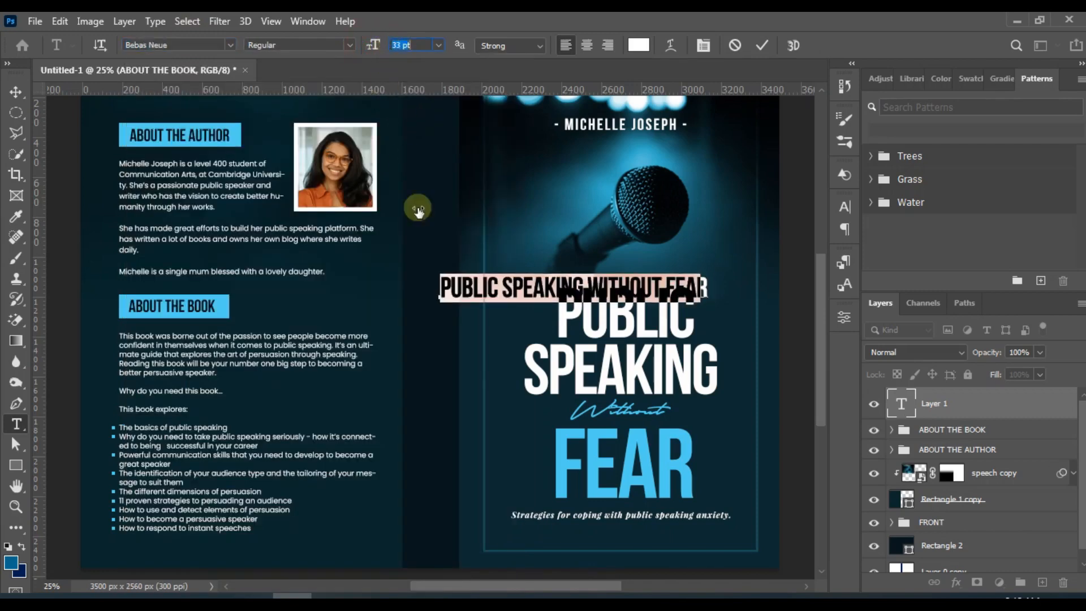
pyautogui.moveTo(492, 331); pyautogui.dragTo(376, 291)
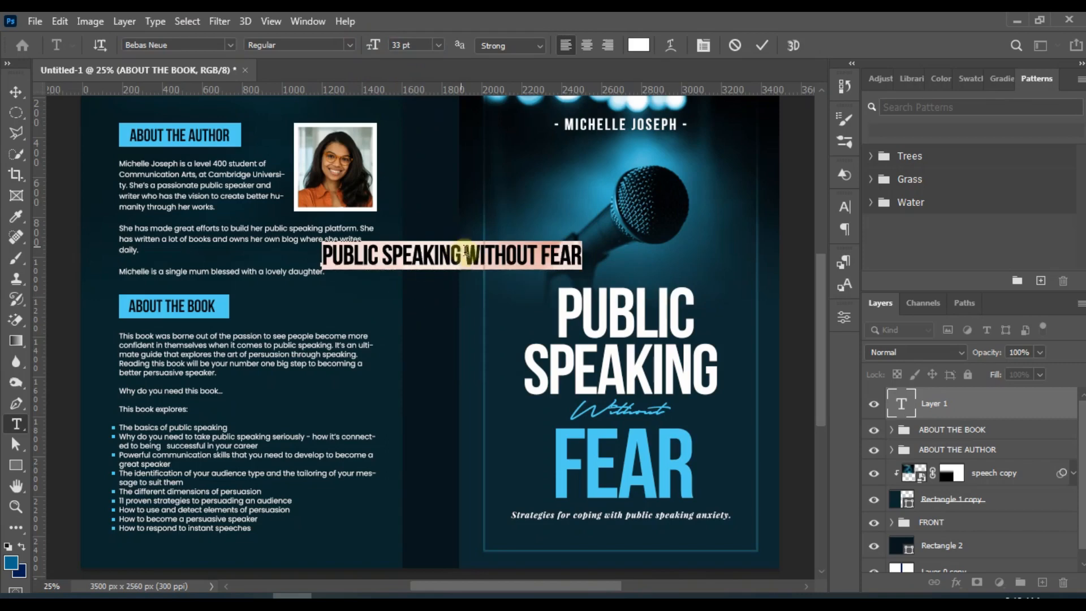
# Color the words "WITHOUT FEAR" in the spine title with the light blue #50cff1 sampled from the front cover's FEAR.
pyautogui.moveTo(466, 256); pyautogui.dragTo(534, 259)
pyautogui.click(639, 45)
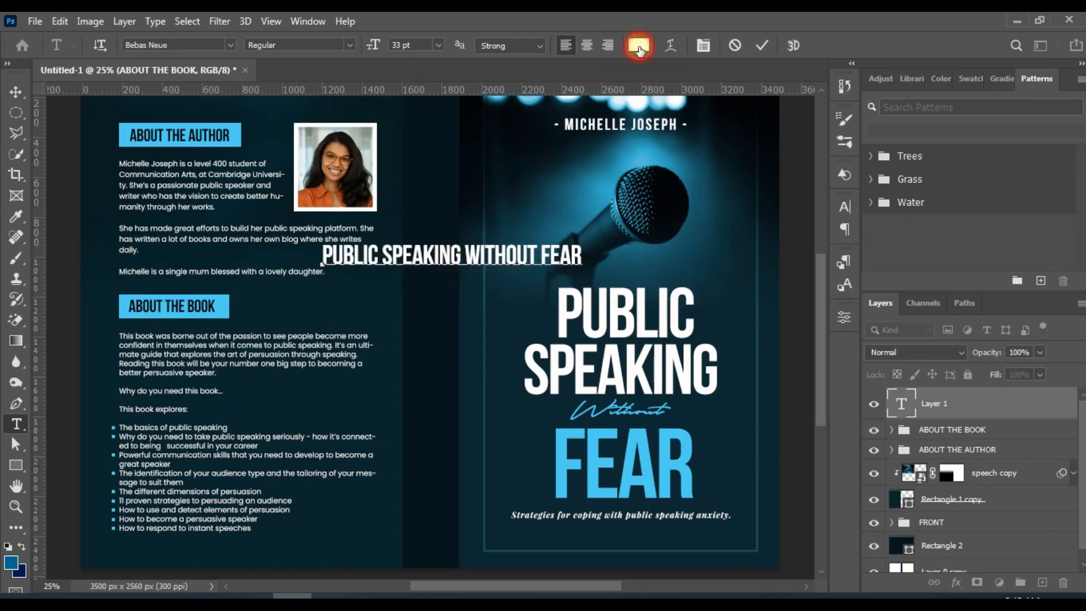
pyautogui.click(561, 436)
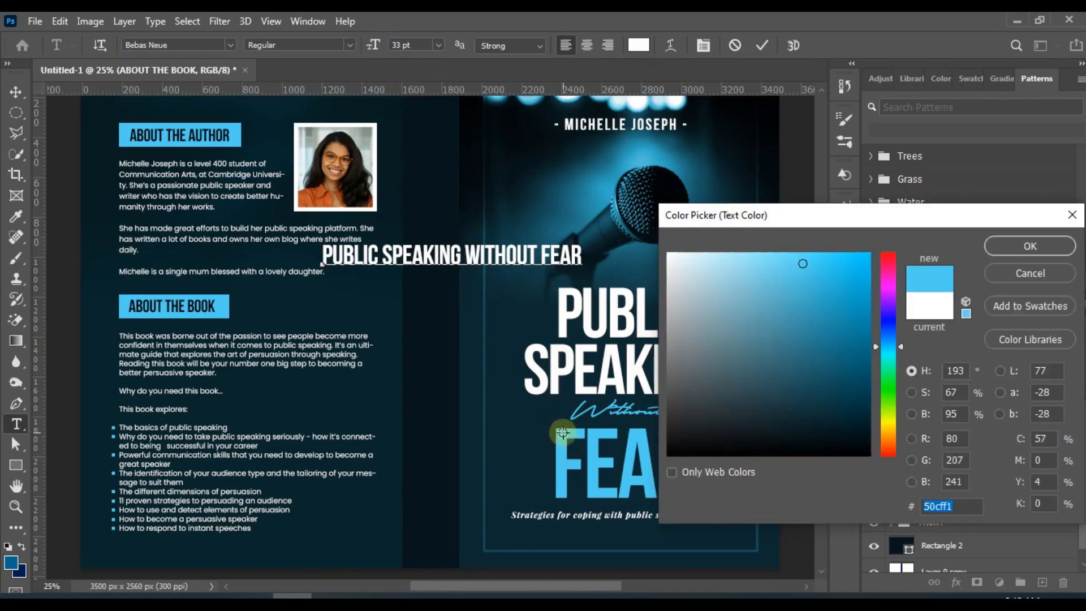
pyautogui.click(995, 246)
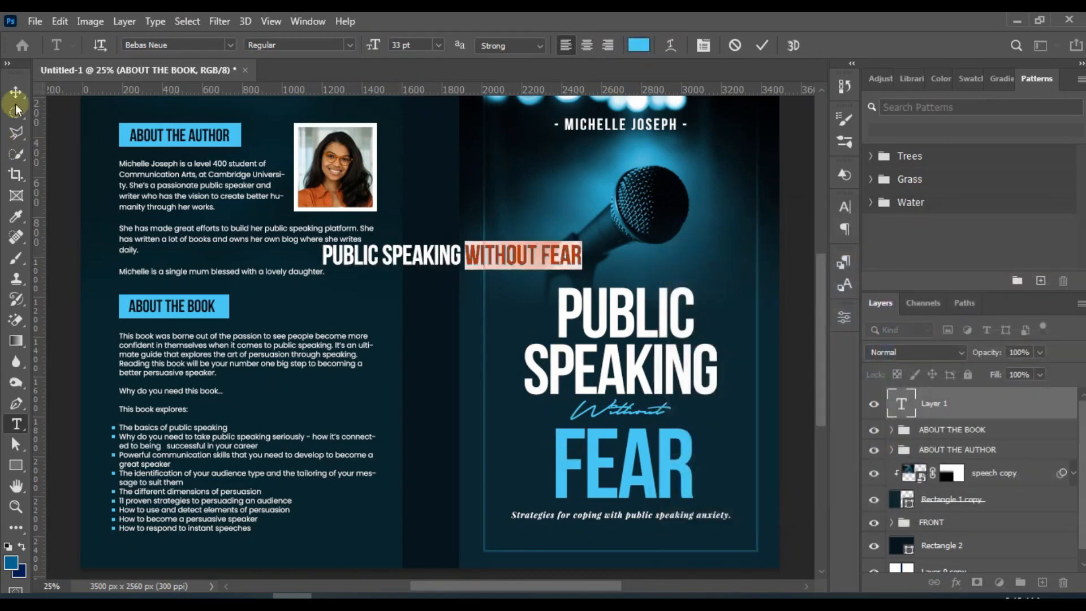
pyautogui.click(22, 88)
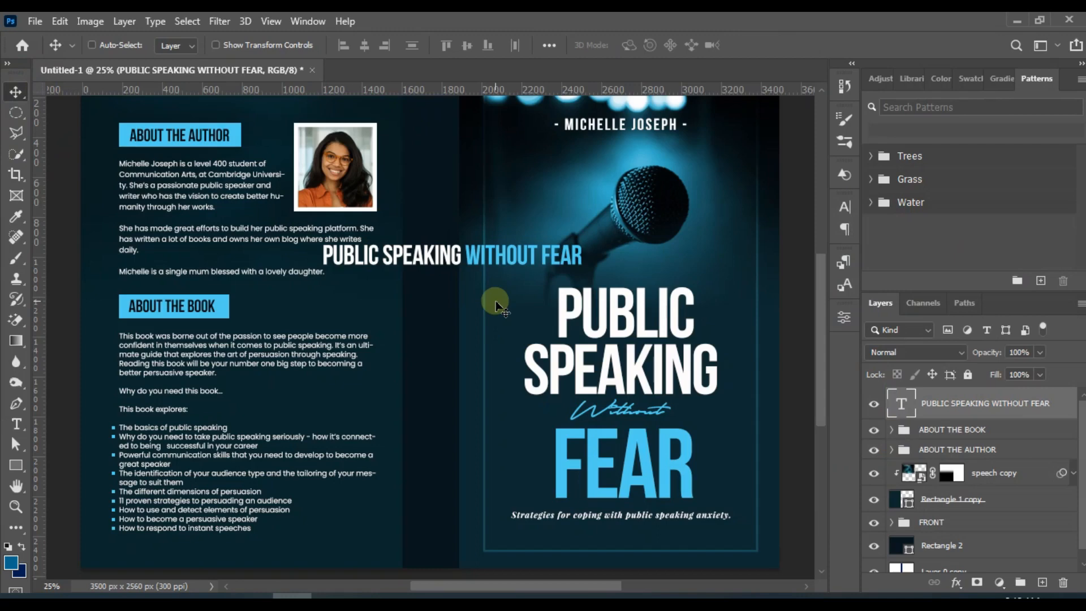
# Rotate the spine title 90° clockwise.
pyautogui.hotkey('ctrl', 't')
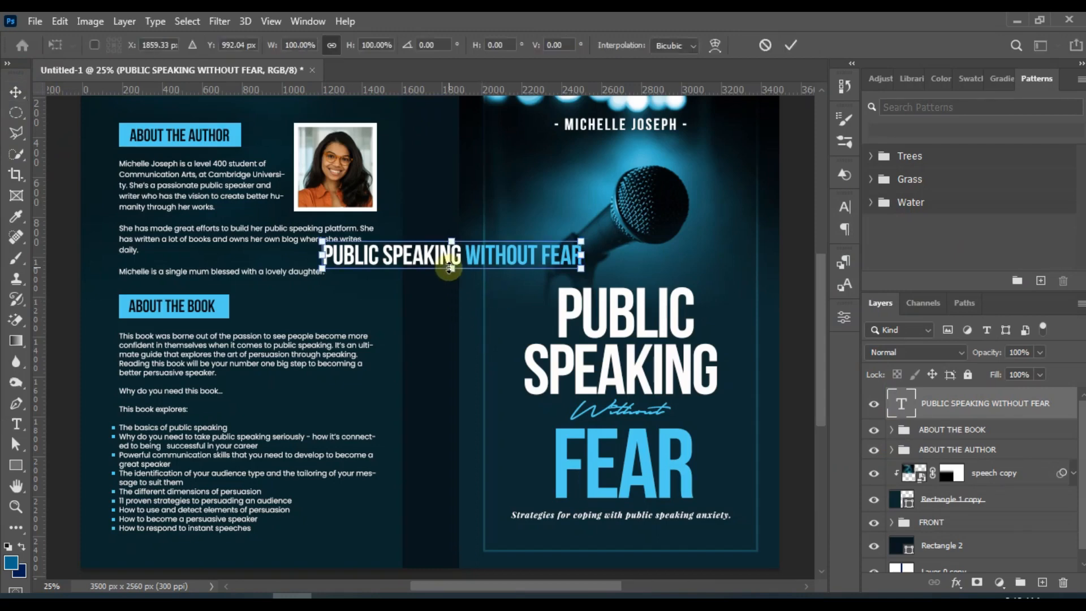
pyautogui.rightClick(415, 256)
pyautogui.click(500, 486)
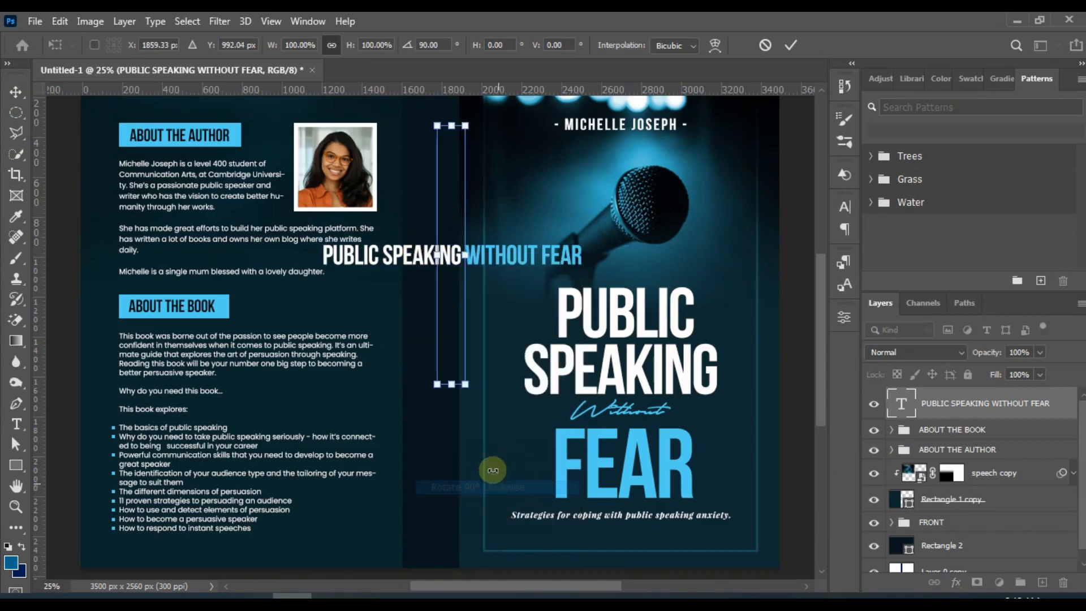
pyautogui.scroll(2, 452, 177)
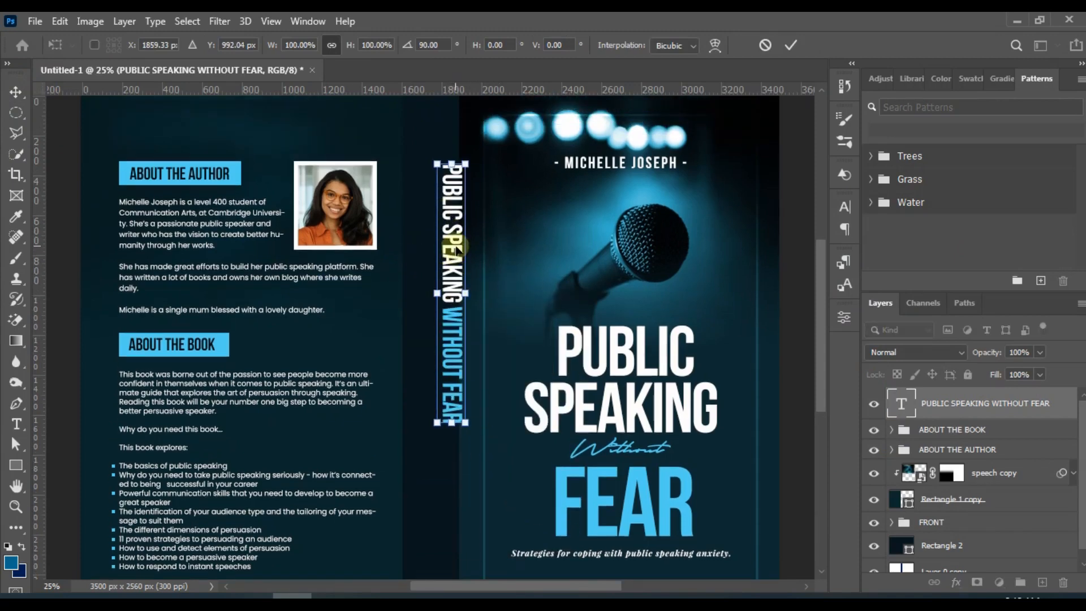
pyautogui.press('Return')
# Move the rotated title to the upper part of the spine and scale it down proportionally to about 89%.
pyautogui.scroll(1, 459, 248)
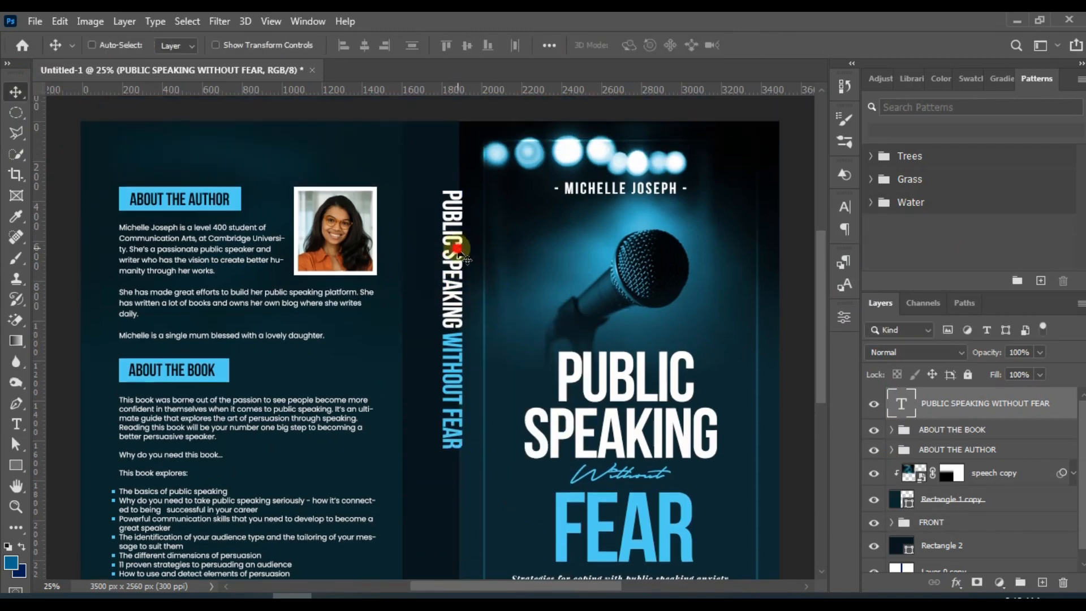
pyautogui.moveTo(463, 252); pyautogui.dragTo(443, 227)
pyautogui.hotkey('ctrl', 't')
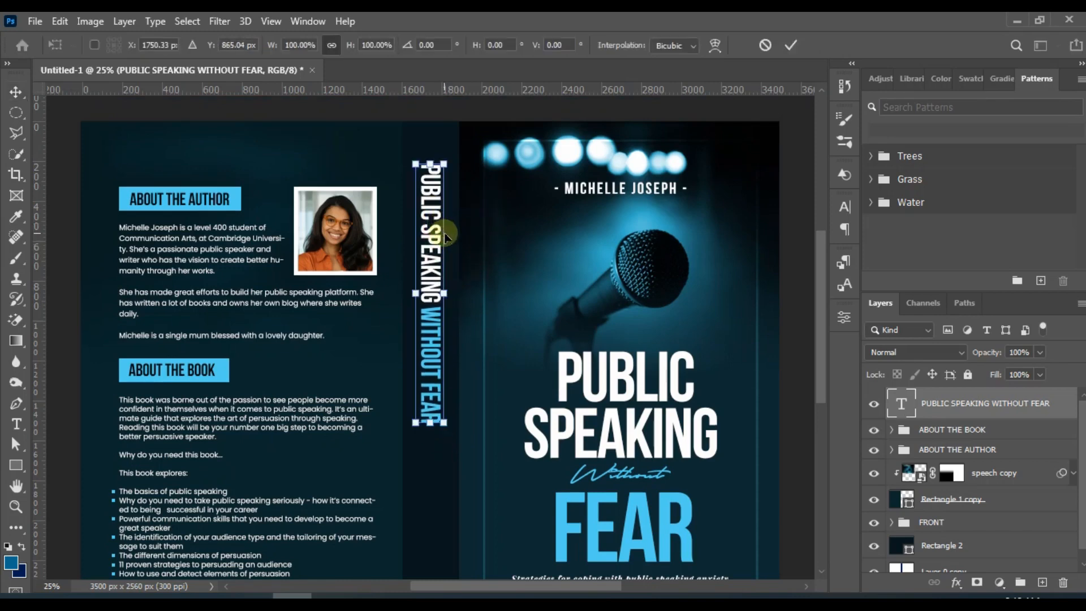
pyautogui.rightClick(437, 267)
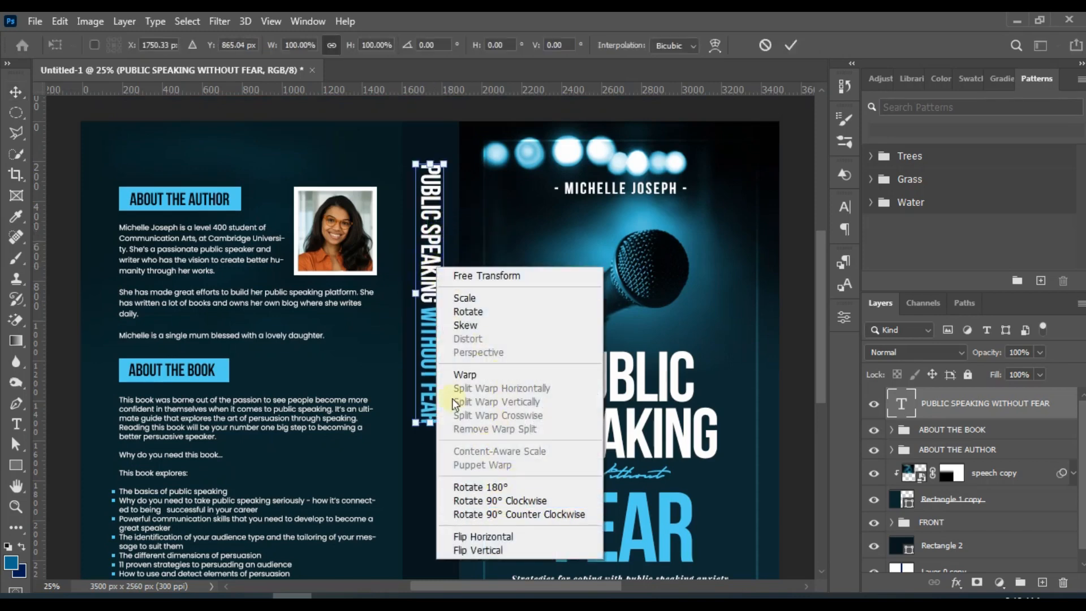
pyautogui.click(427, 228)
pyautogui.moveTo(445, 421); pyautogui.dragTo(441, 393)
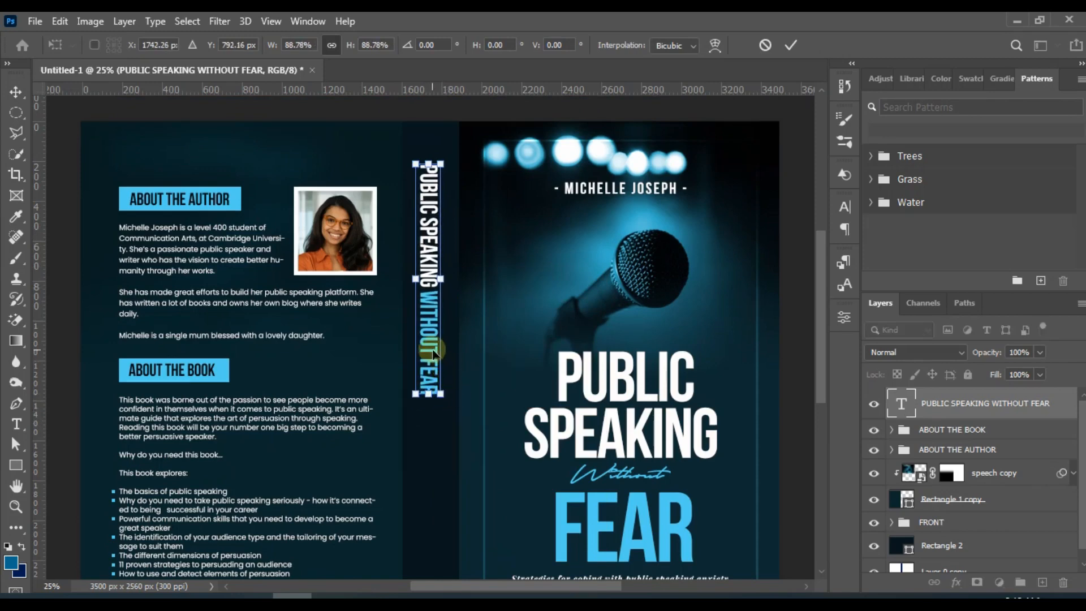
pyautogui.press('Return')
pyautogui.moveTo(445, 291); pyautogui.dragTo(447, 285)
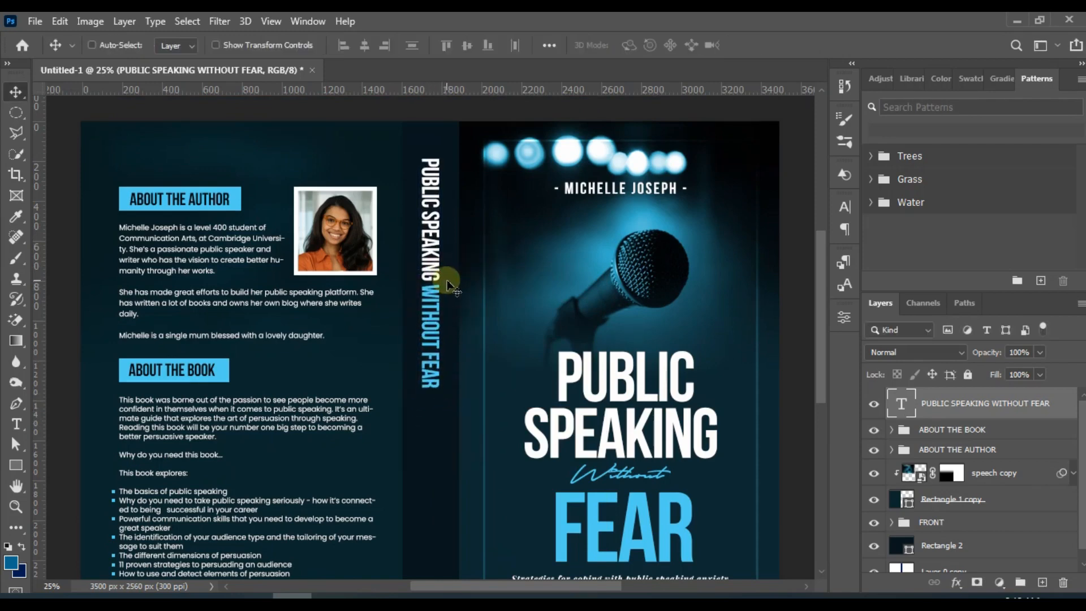
# Align the spine title to the horizontal center of the whole canvas, then clear the selection.
pyautogui.hotkey('ctrl', 'a')
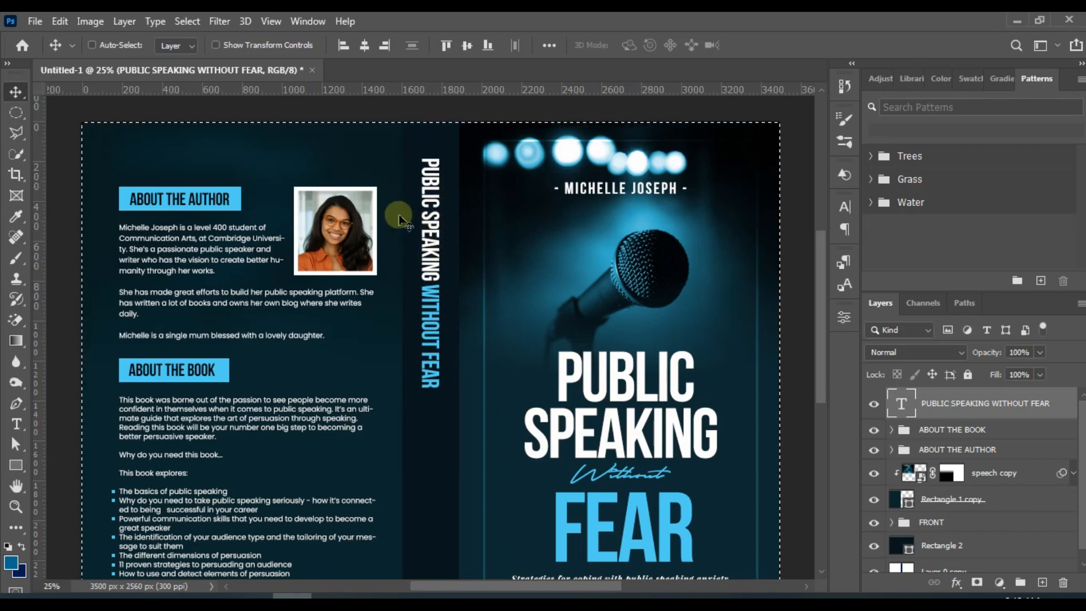
pyautogui.click(363, 44)
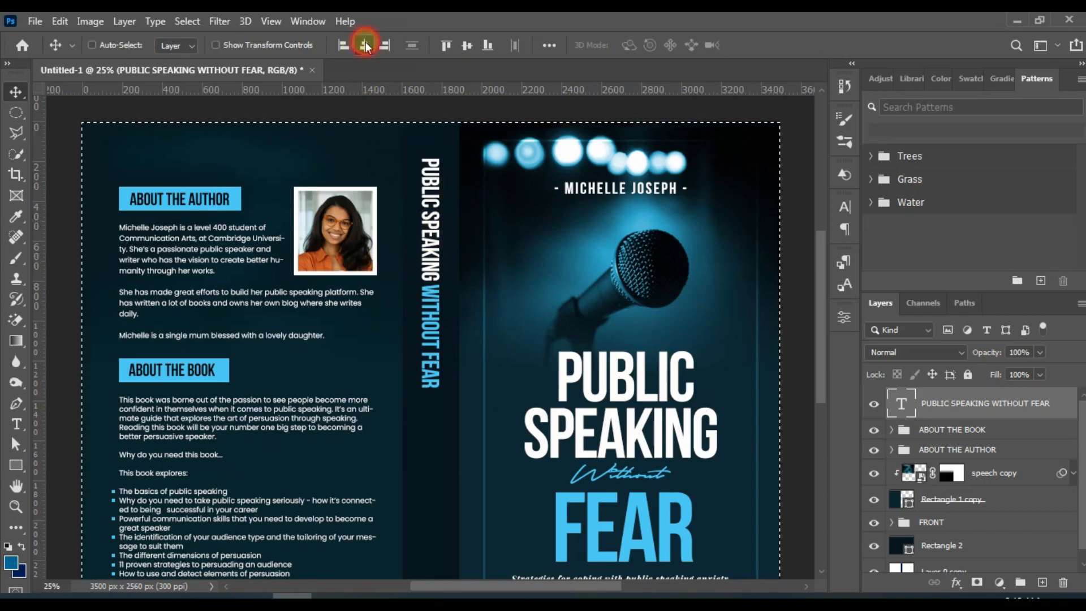
pyautogui.hotkey('ctrl', '-')
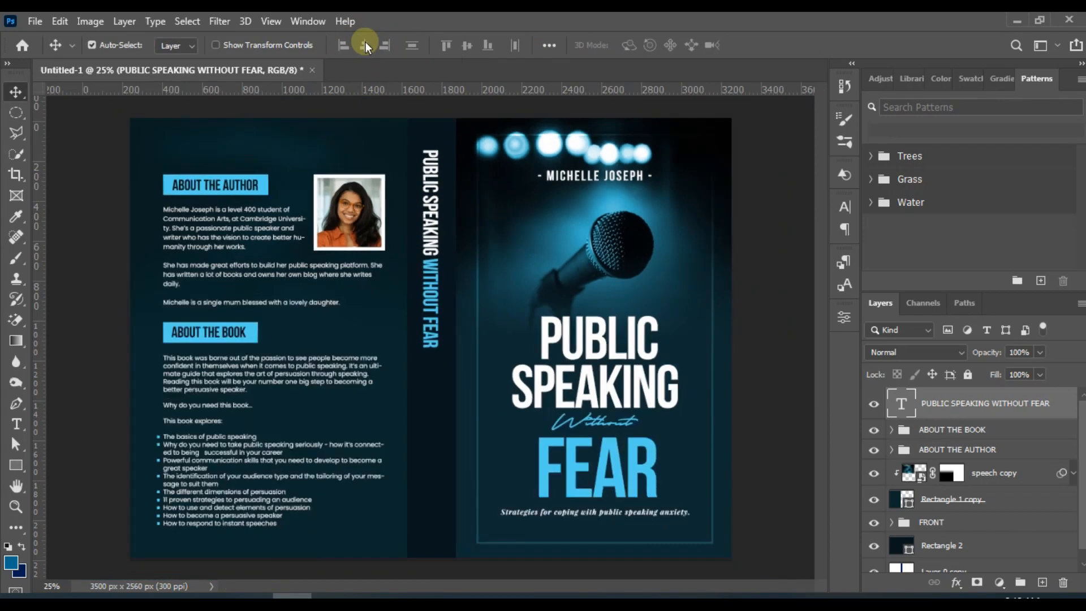
pyautogui.hotkey('ctrl', '+')
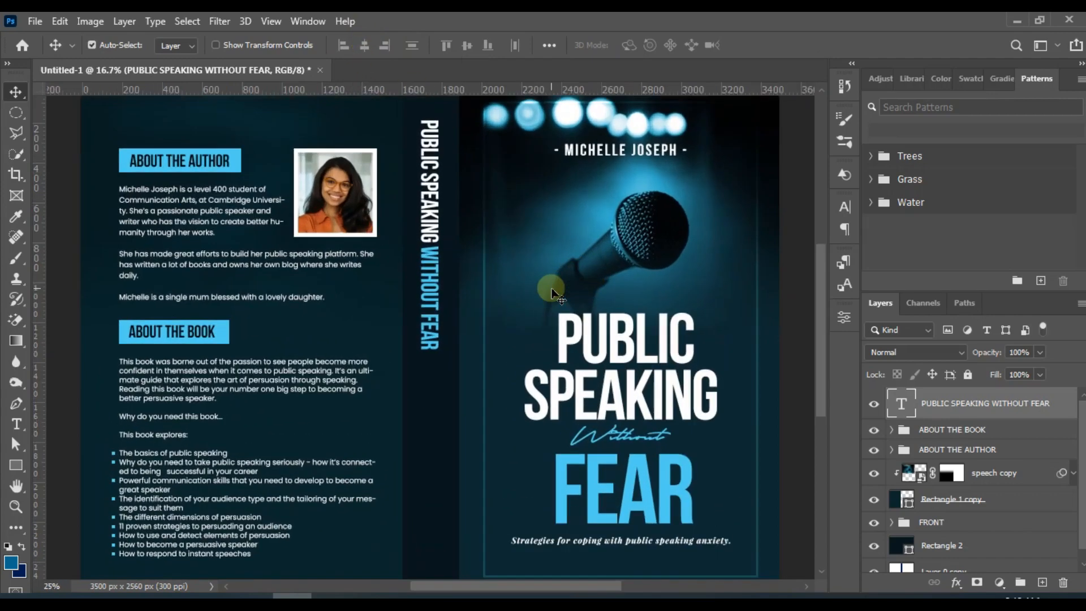
# Duplicate the author name text from the FRONT group and place the copy at the top of the layer stack.
pyautogui.scroll(-3, 543, 282)
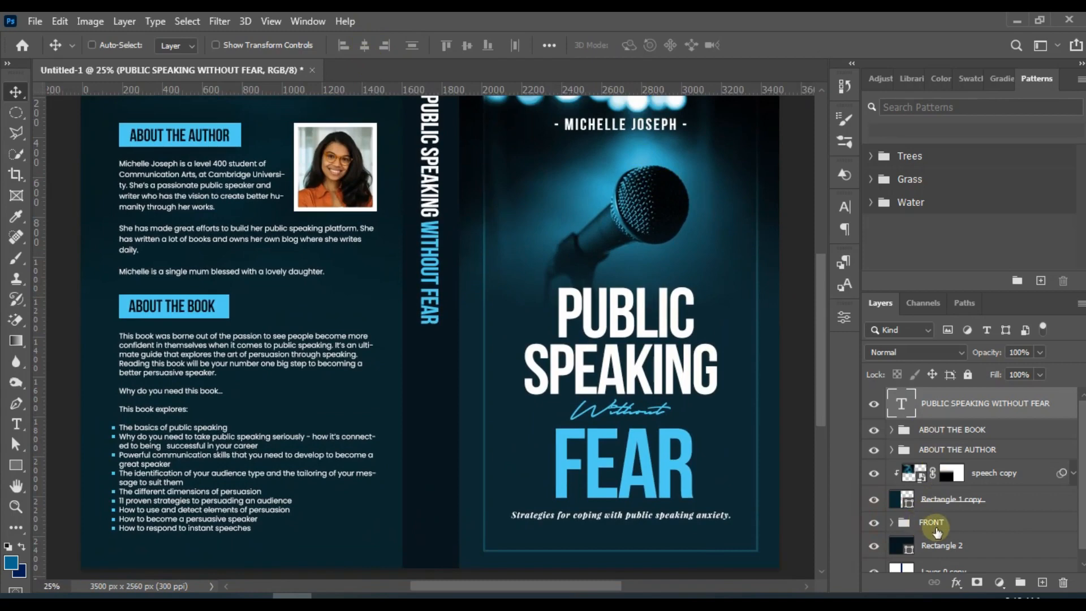
pyautogui.scroll(-2, 938, 530)
pyautogui.click(947, 490)
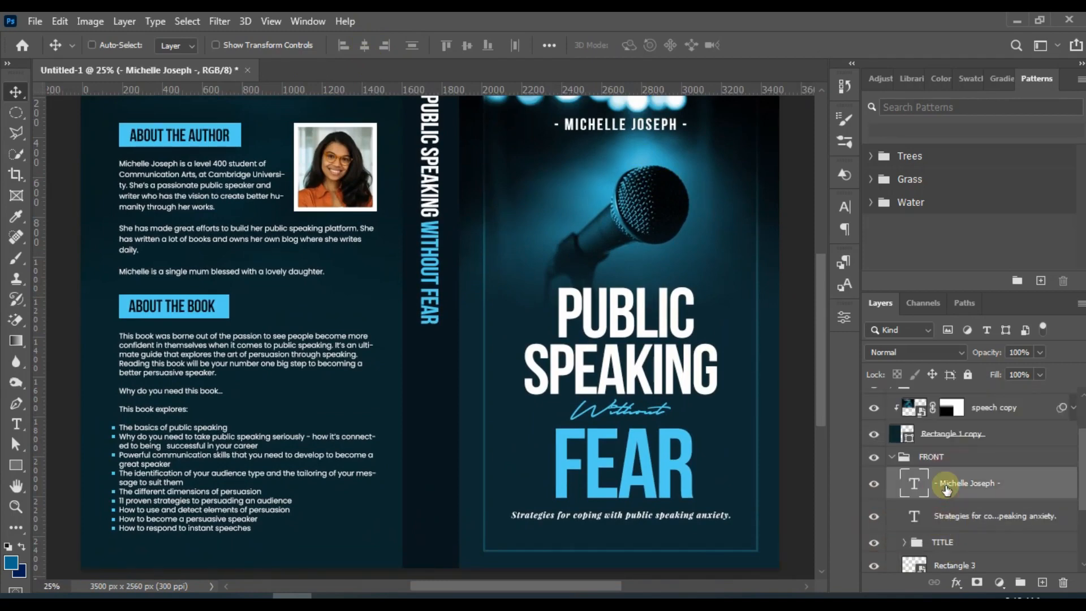
pyautogui.hotkey('ctrl', 'j')
pyautogui.moveTo(942, 403); pyautogui.dragTo(919, 399)
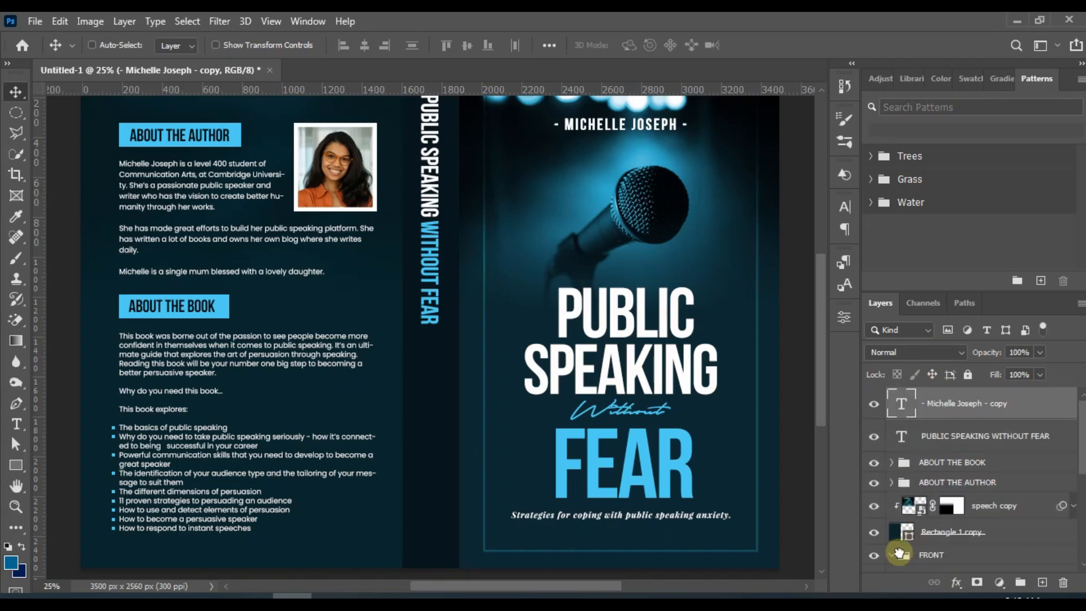
# Rotate the copied author name 90° clockwise and position it on the lower part of the spine.
pyautogui.moveTo(639, 136); pyautogui.dragTo(464, 466)
pyautogui.hotkey('ctrl', 't')
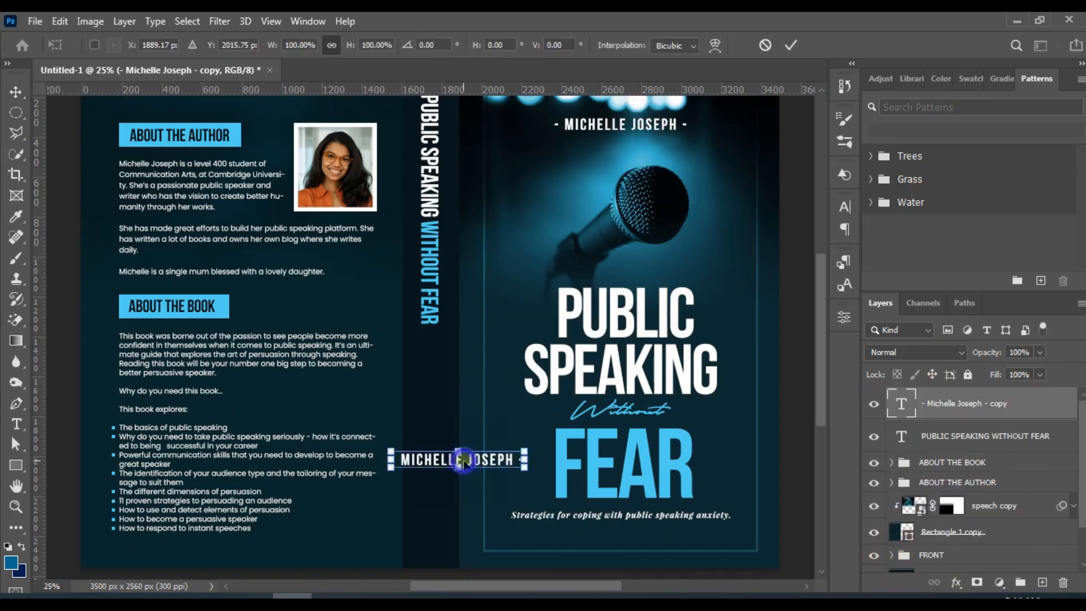
pyautogui.rightClick(464, 465)
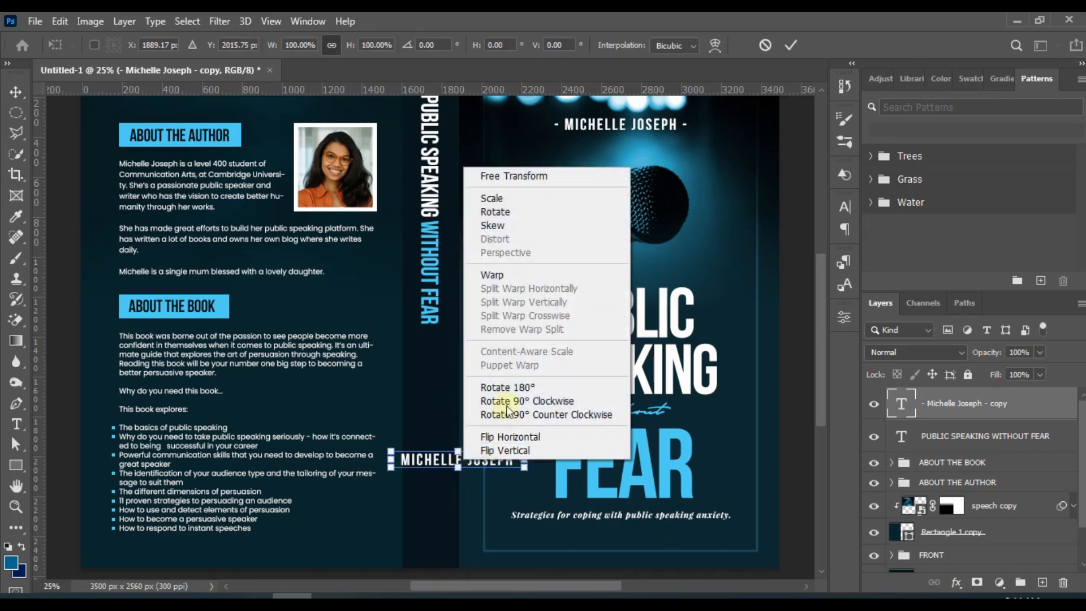
pyautogui.click(538, 402)
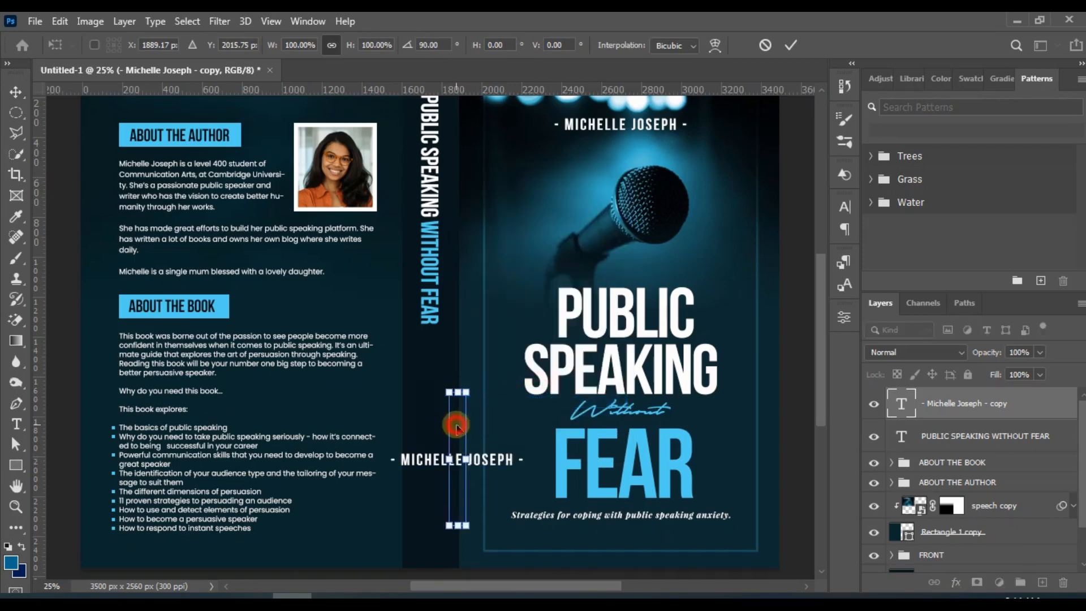
pyautogui.moveTo(453, 431); pyautogui.dragTo(444, 452)
pyautogui.click(790, 45)
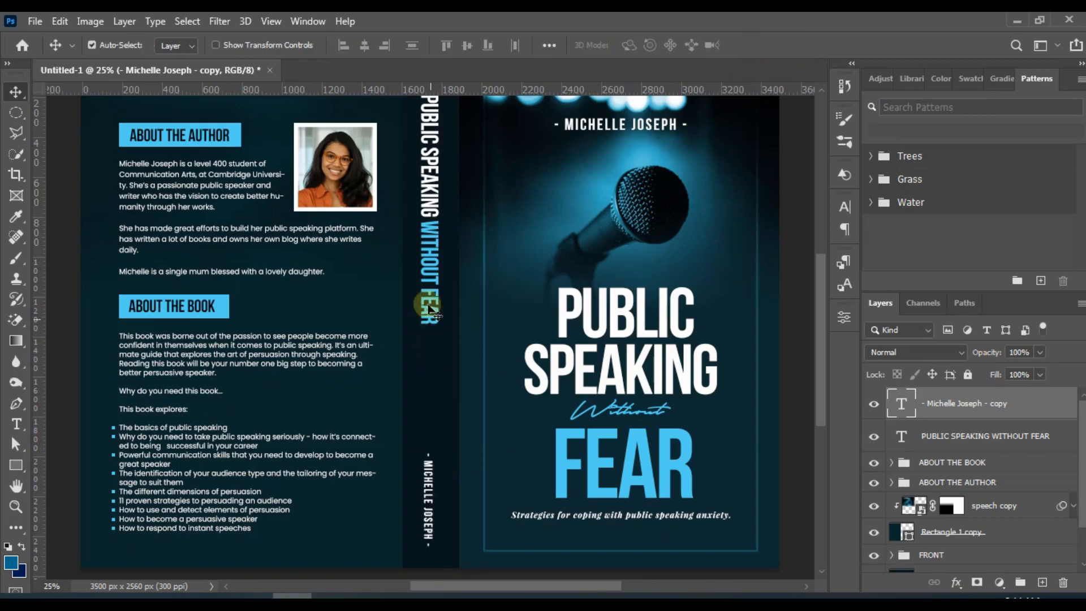
# Align the spine's author name to the horizontal center of the canvas and clear the selection.
pyautogui.hotkey('ctrl', 'a')
pyautogui.click(364, 47)
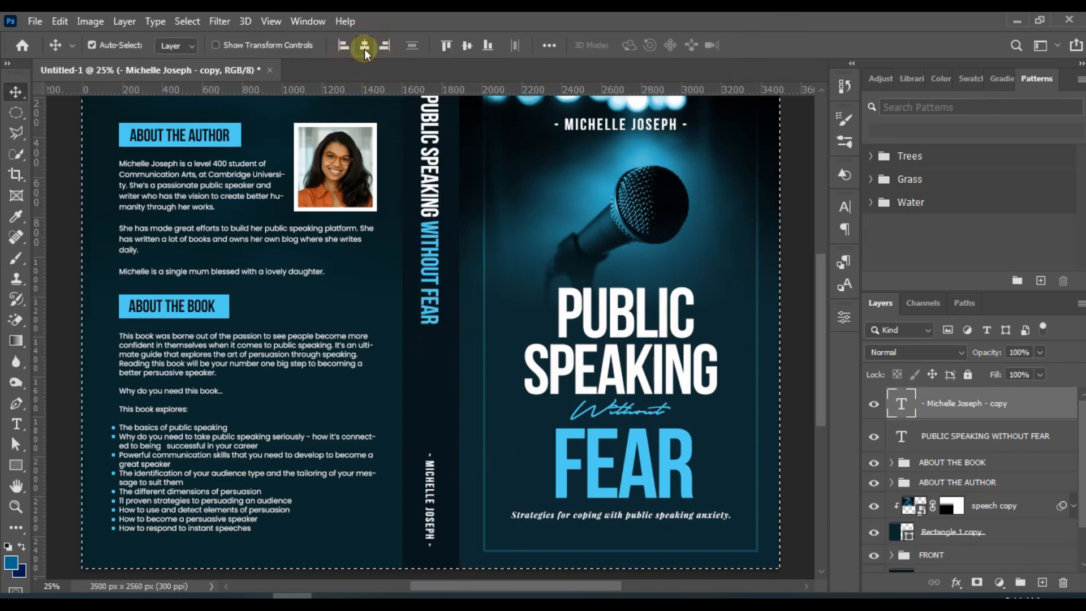
pyautogui.hotkey('ctrl', 'd')
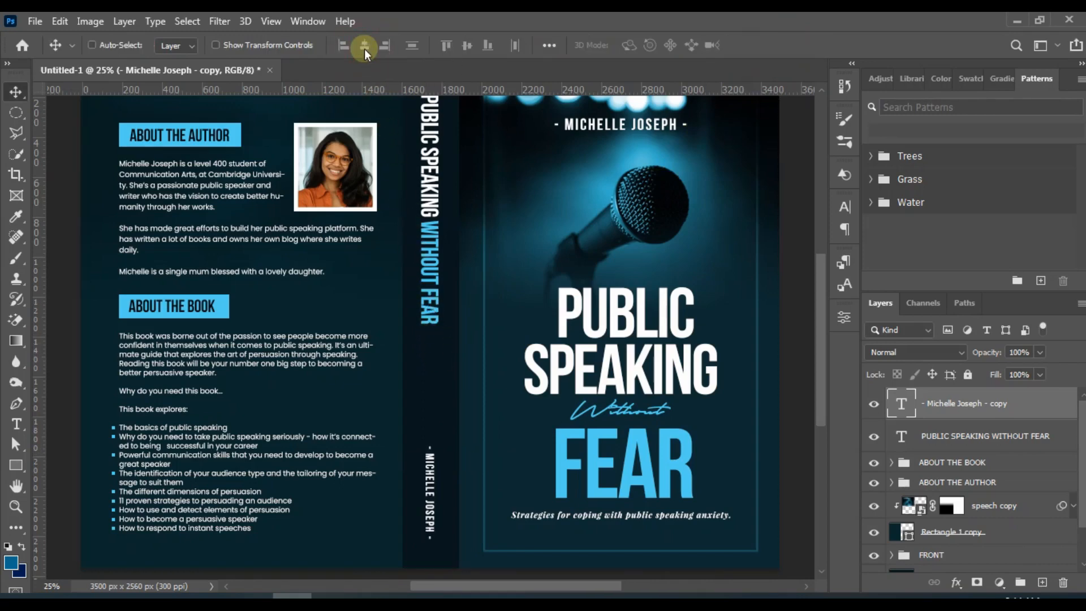
pyautogui.hotkey('ctrl', '-')
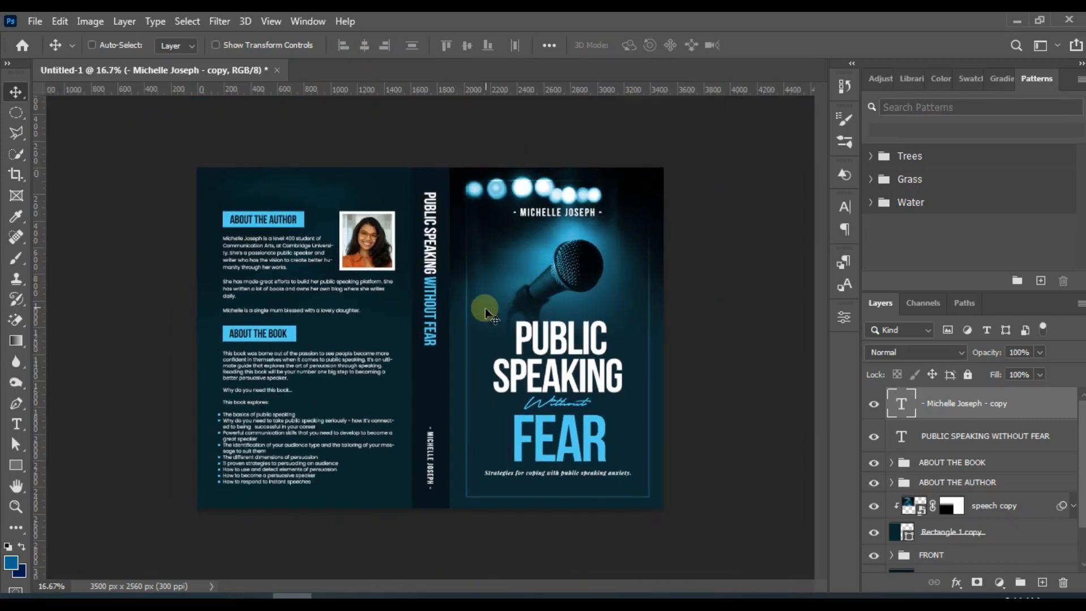